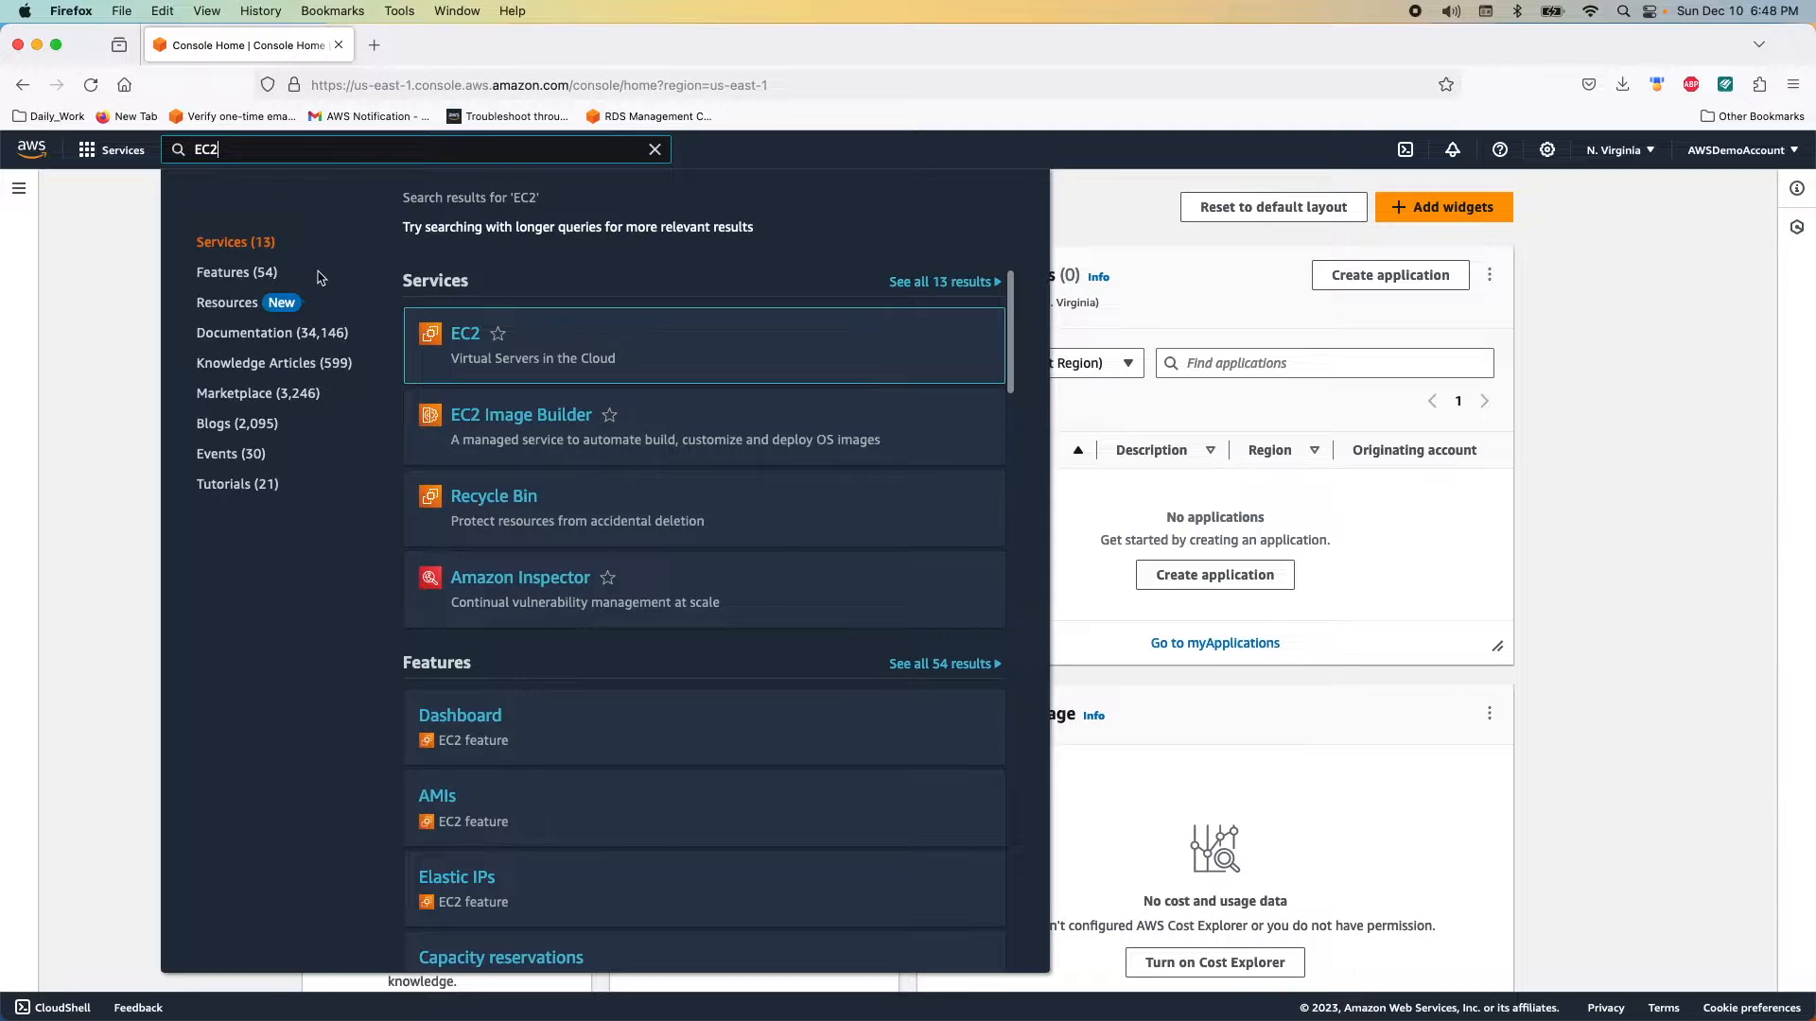
Open the running EC2 instances and check the platform in the CSE-Demo instance's details.
click(464, 338)
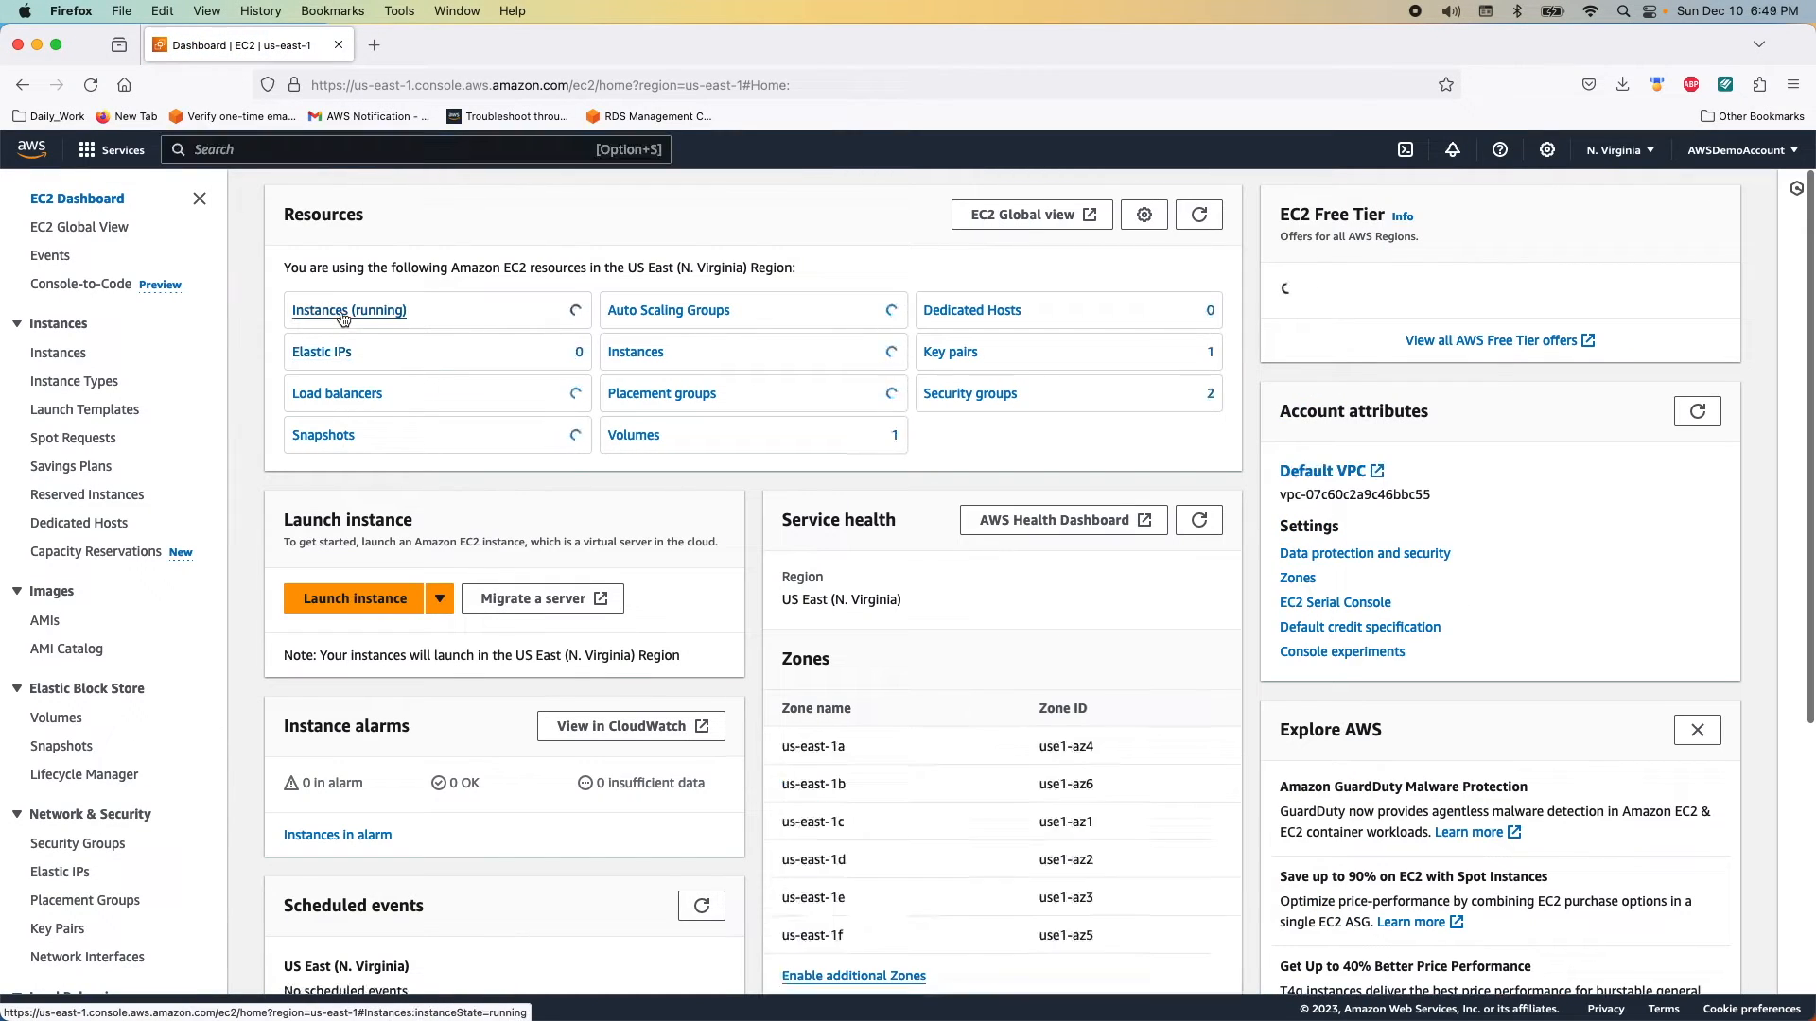
click(343, 314)
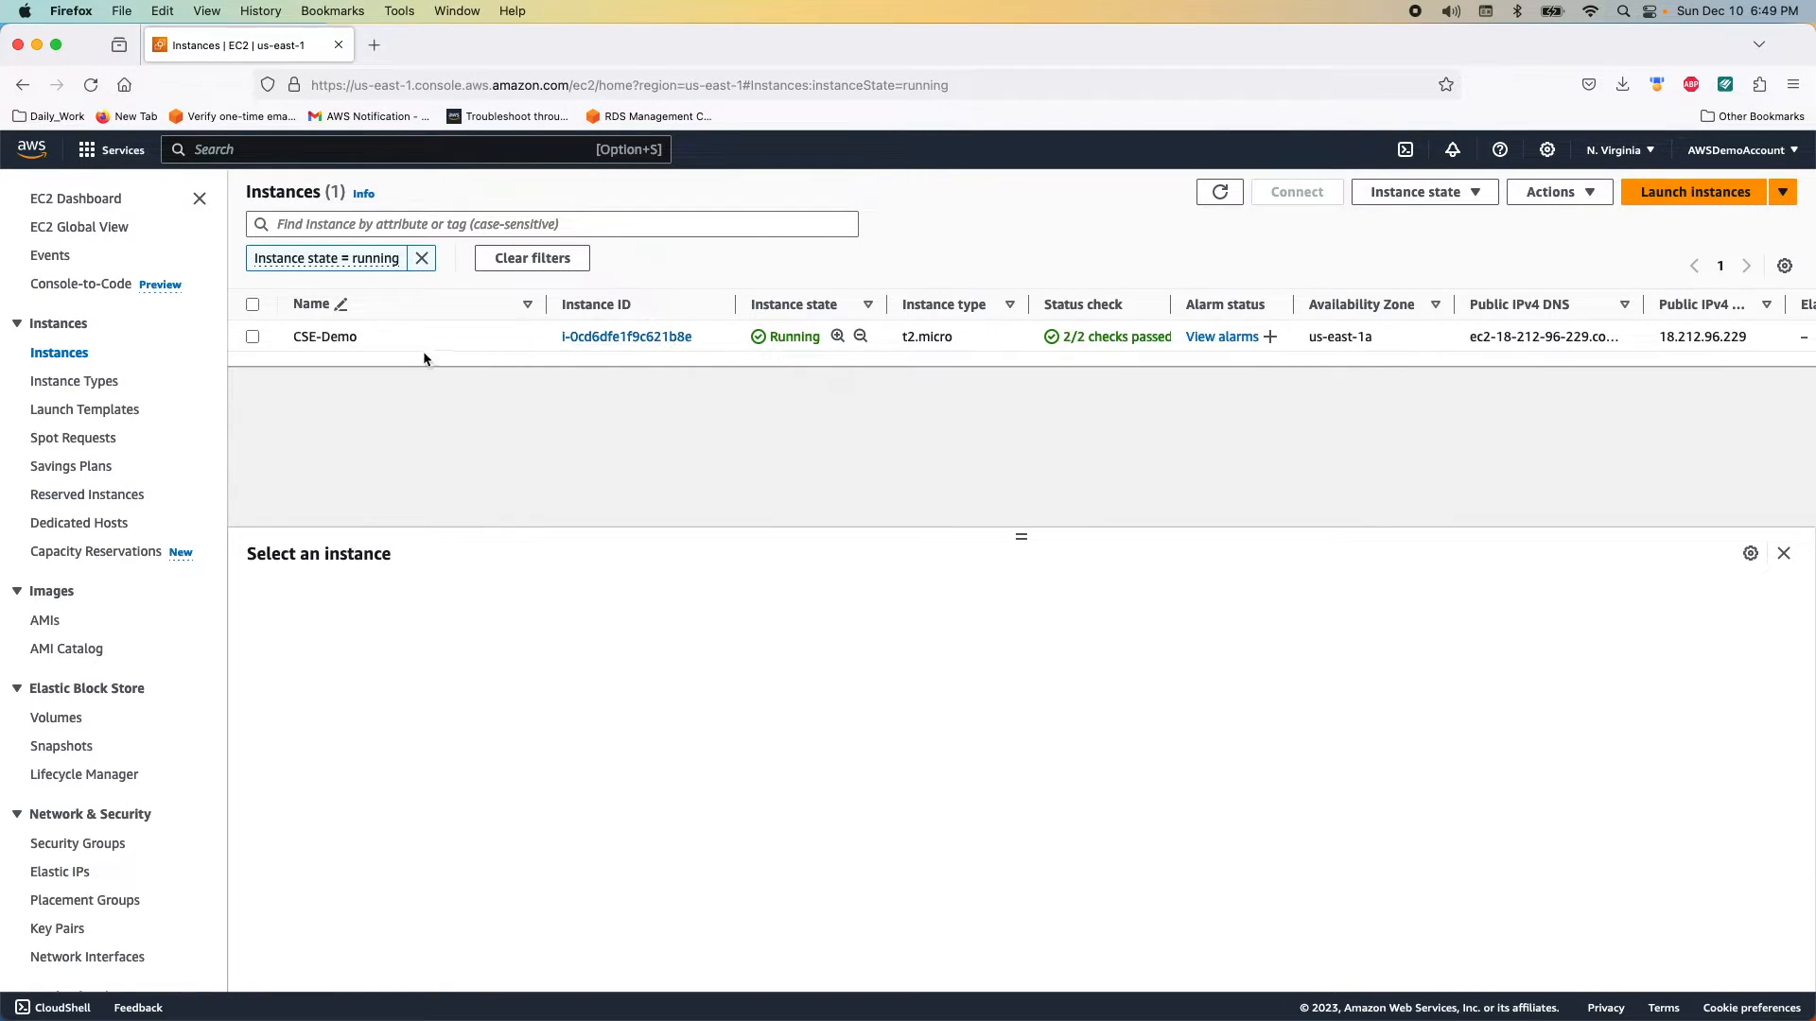
click(252, 337)
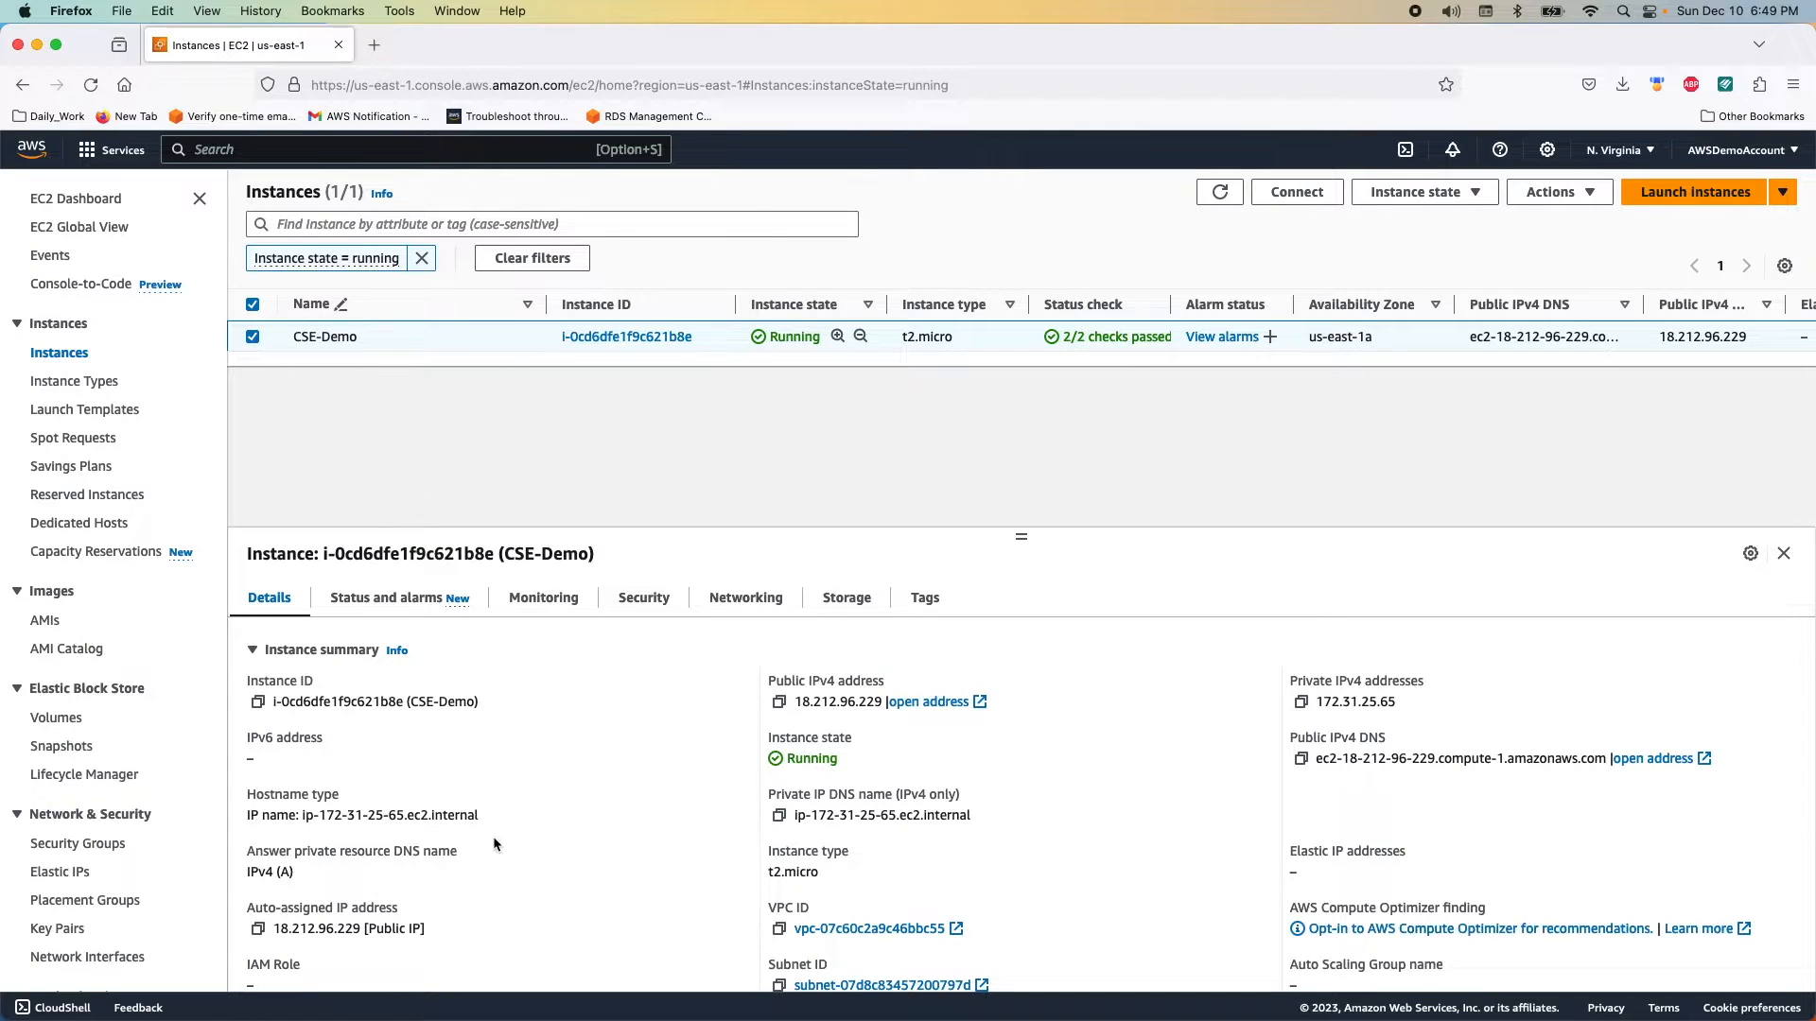
scroll(492, 842, down, 5)
drag(332, 746, 257, 749)
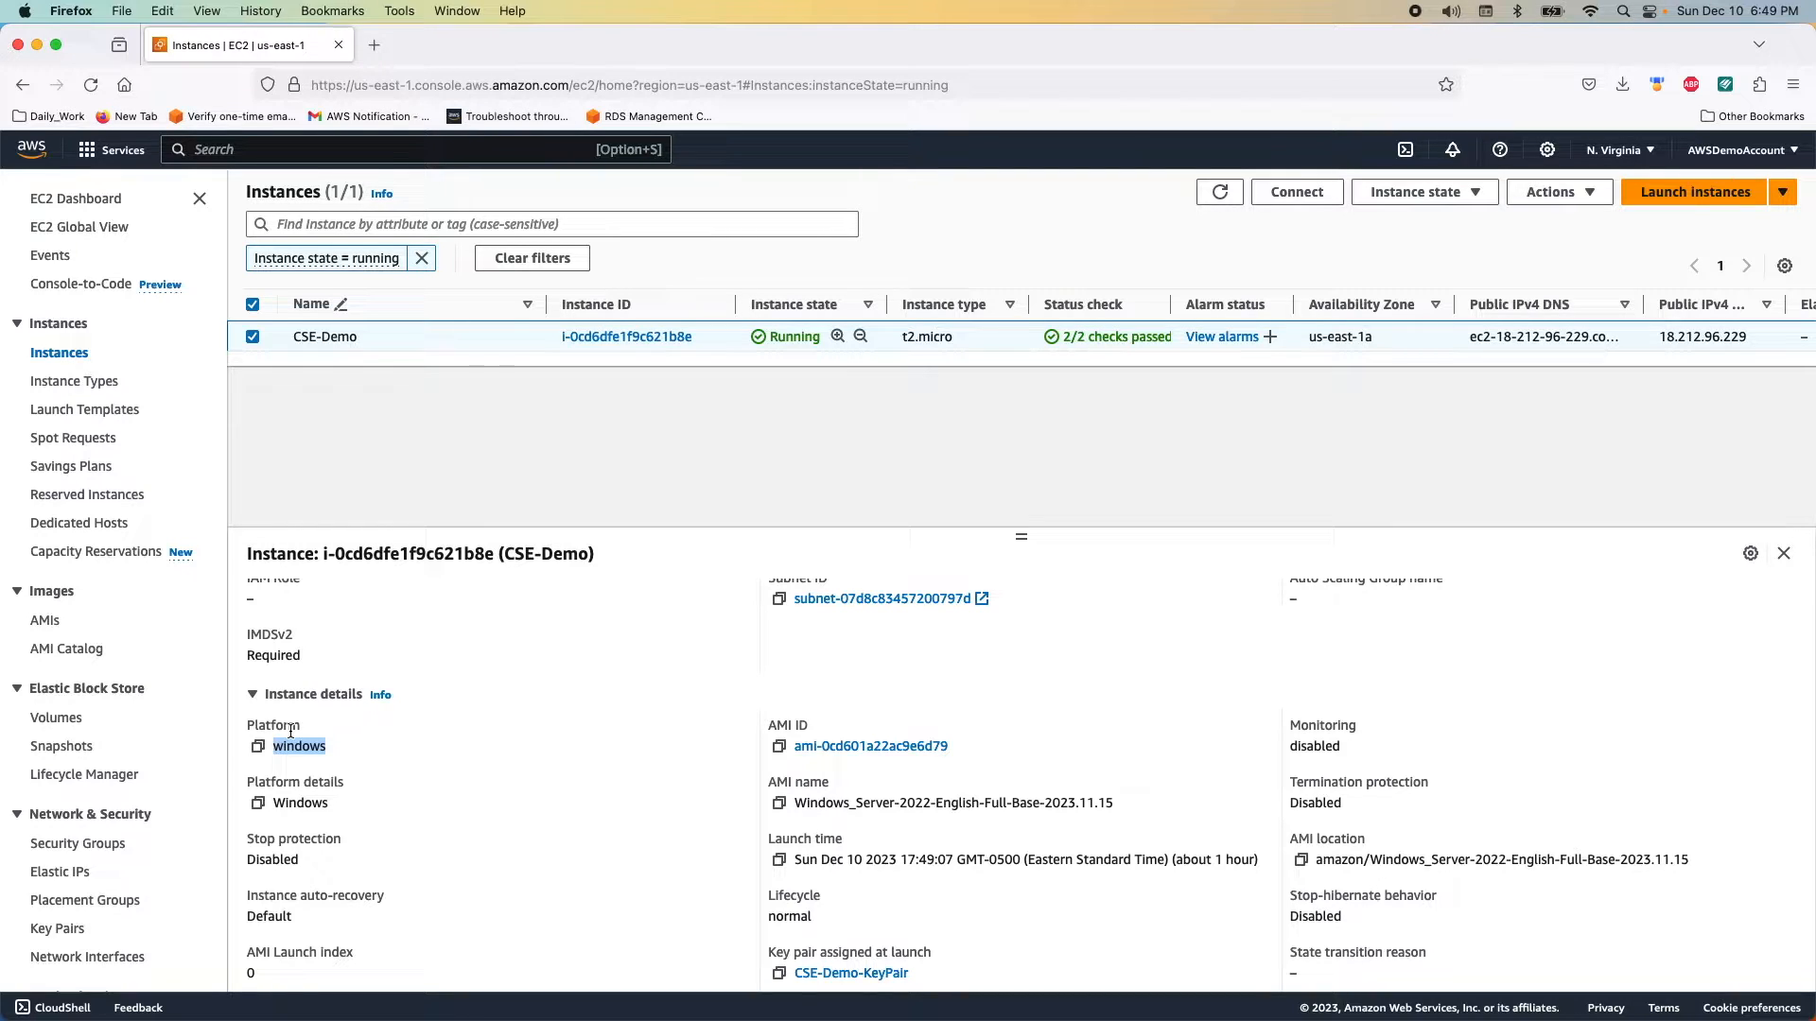
Search for the IAM service, open it in a separate browser tab and display its list of roles.
click(222, 159)
text(IAM)
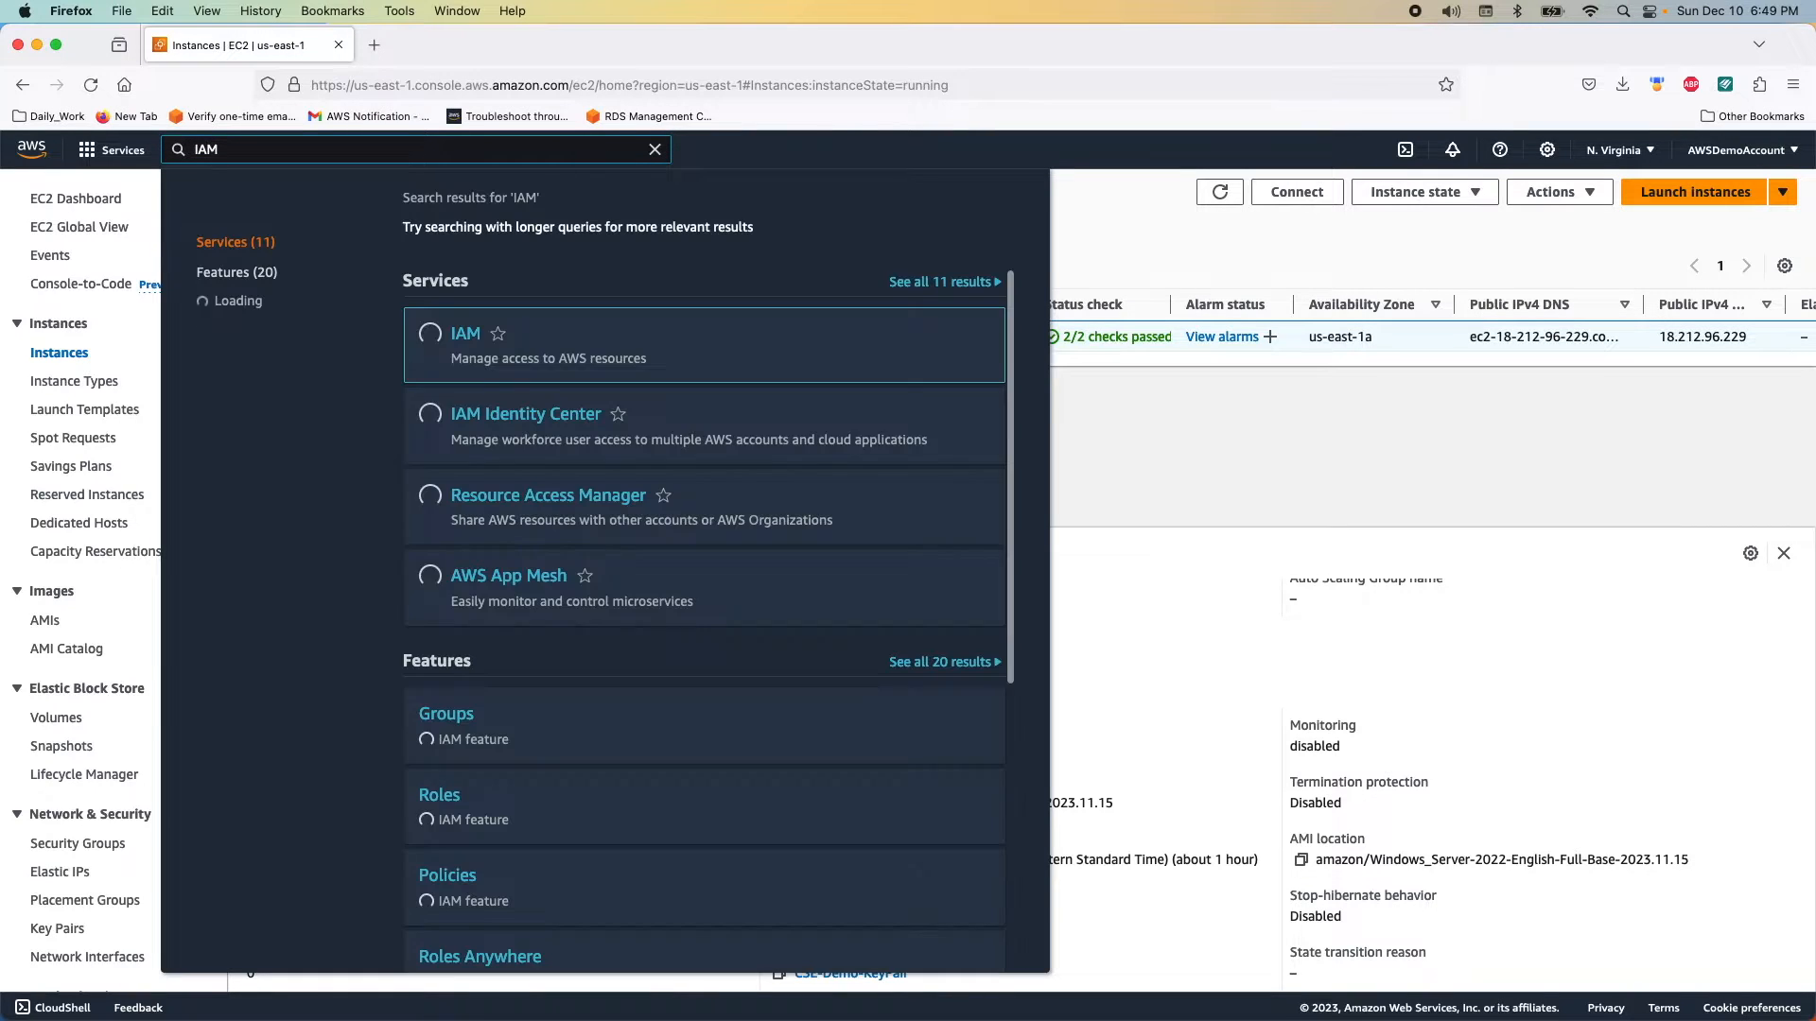
right_click(472, 349)
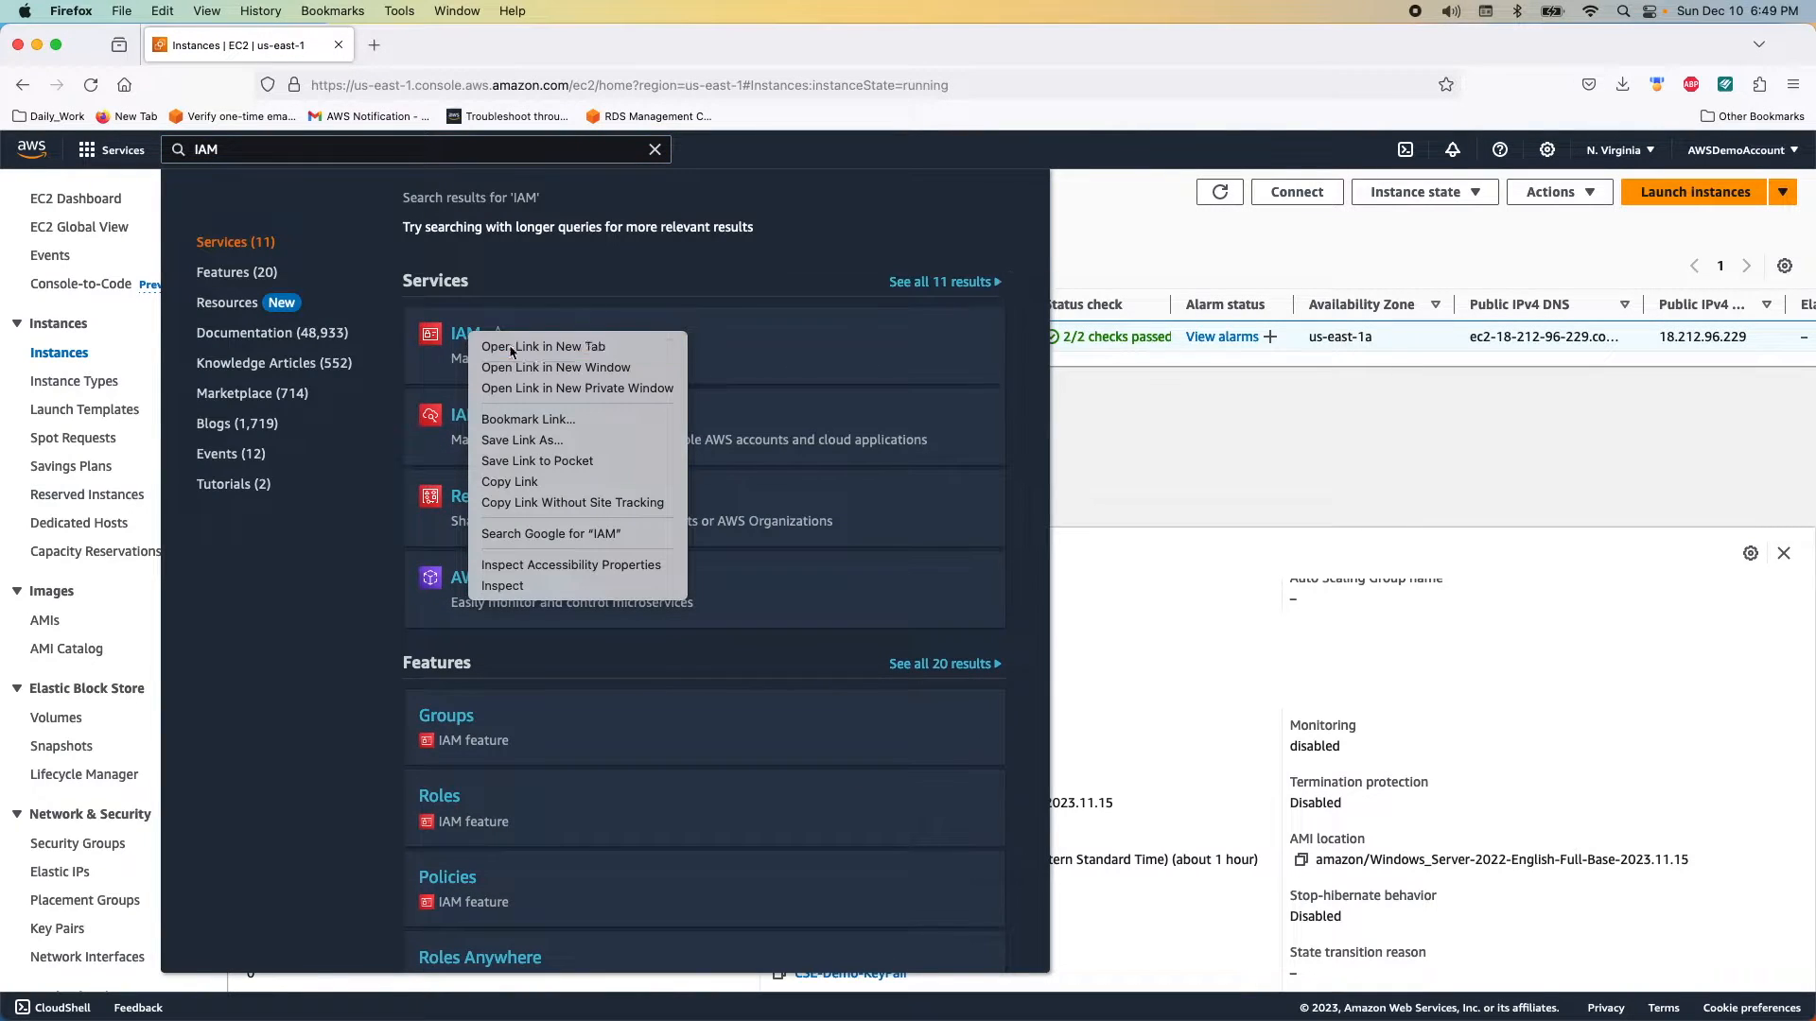
click(501, 350)
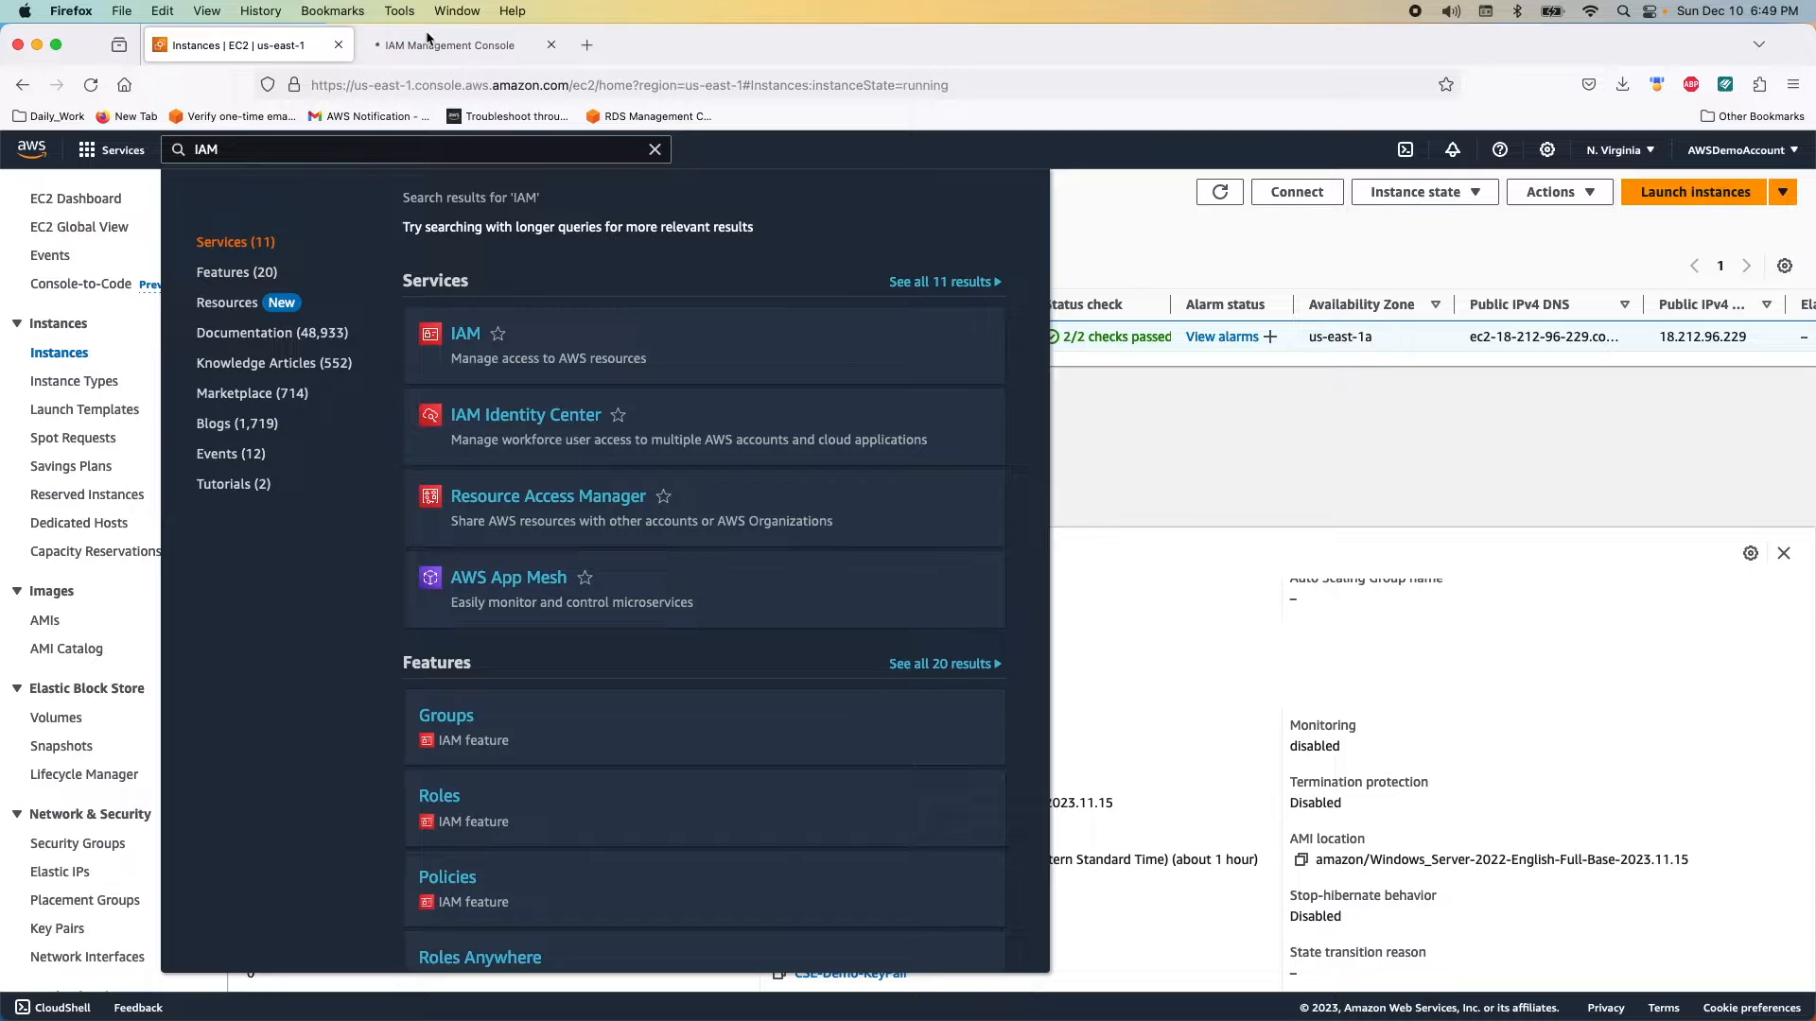
key(ctrl+Tab)
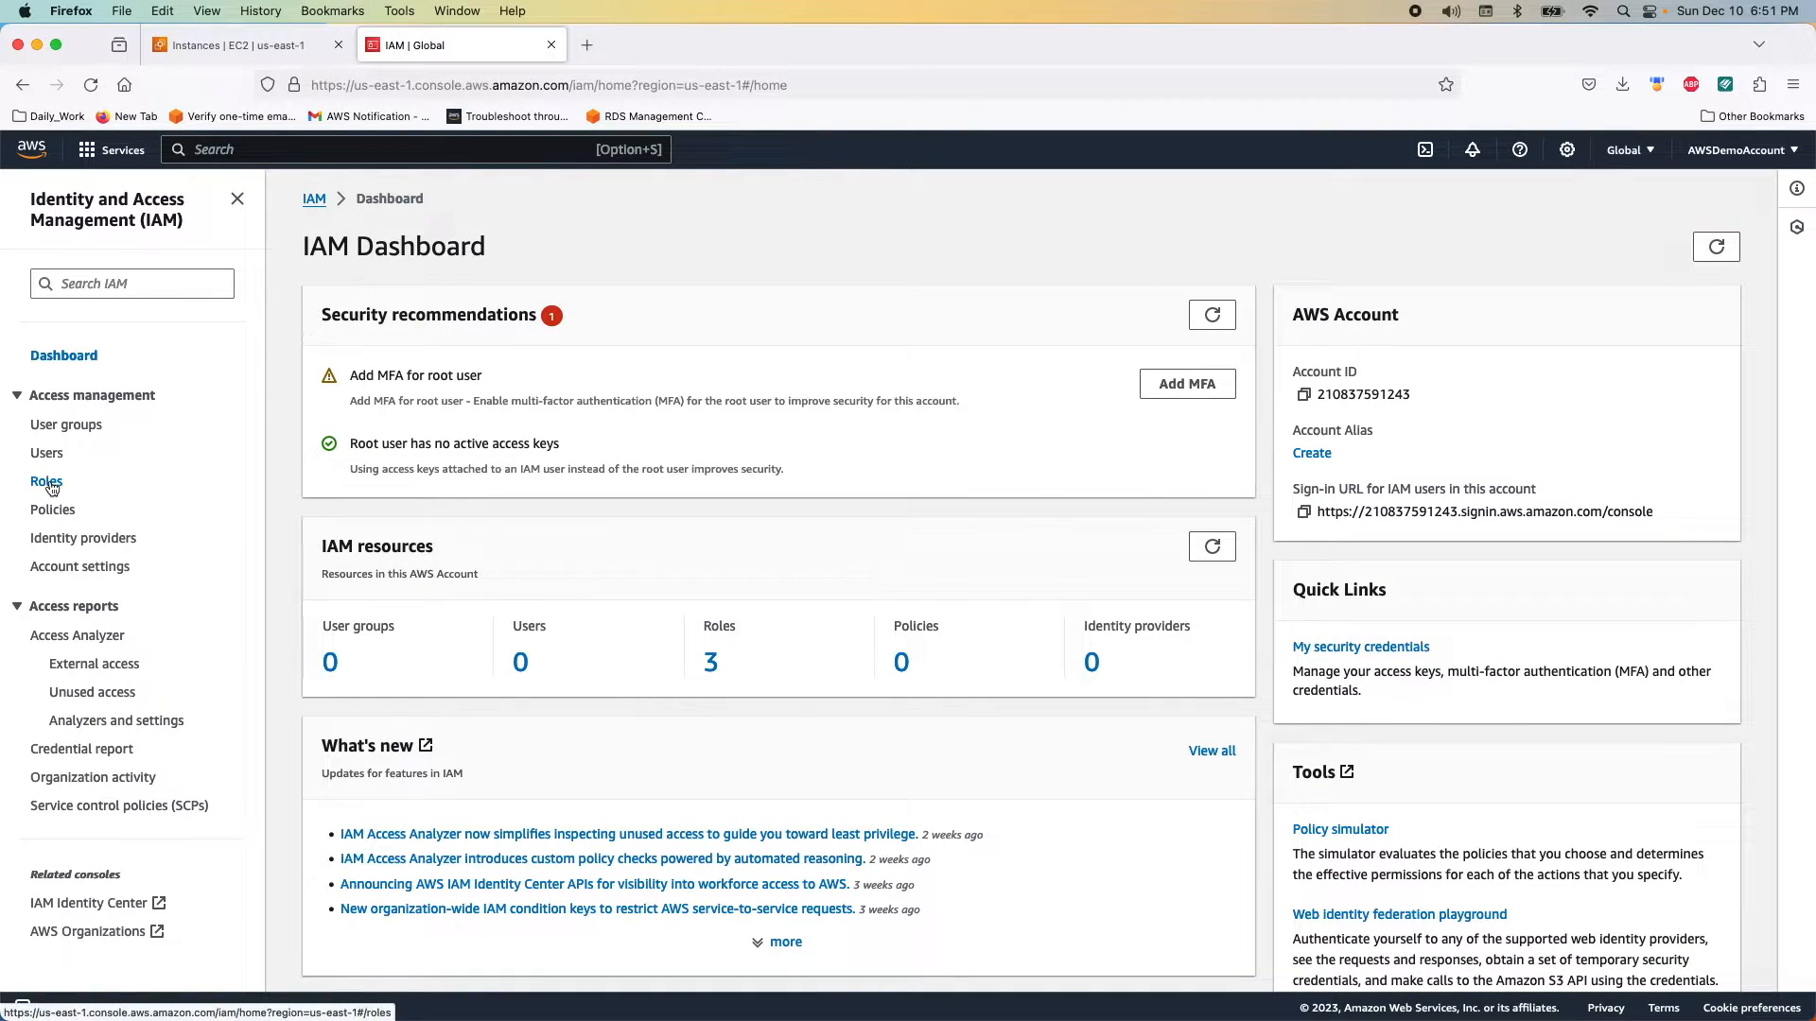
click(46, 482)
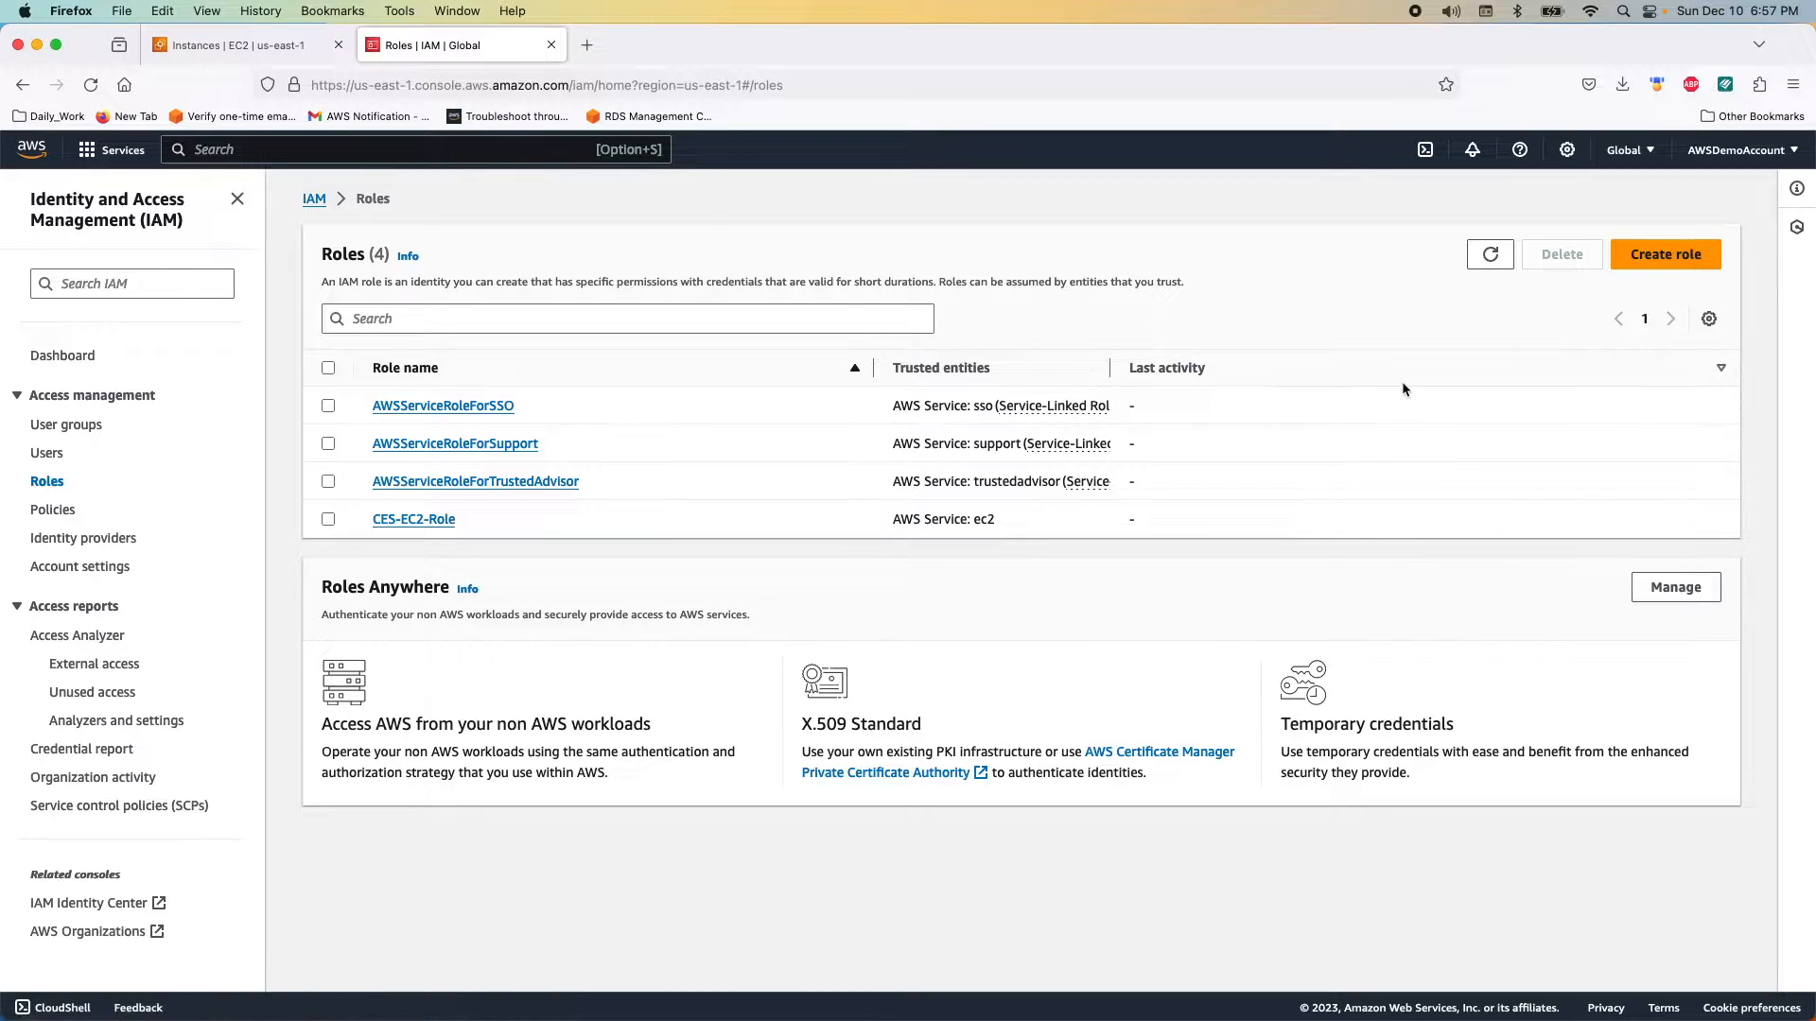
Start creating a role with AWS service as trusted entity and EC2 as use case, and proceed to permissions.
click(1657, 254)
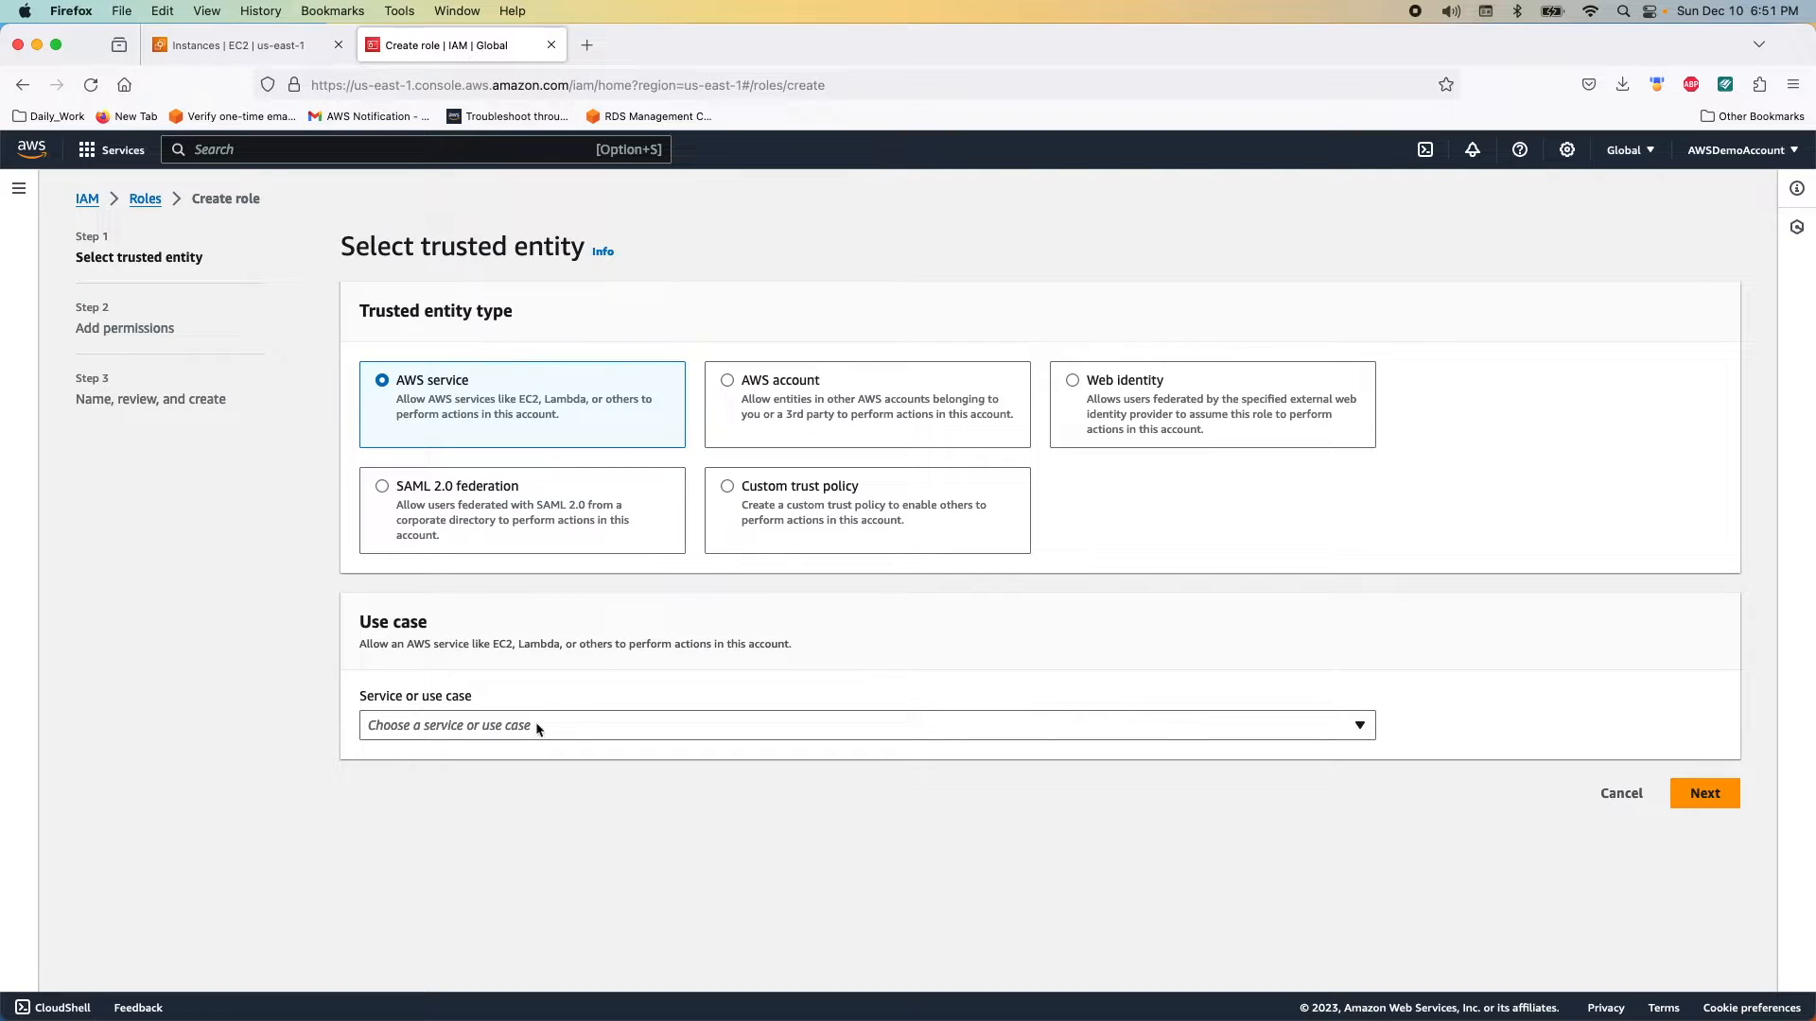
click(413, 728)
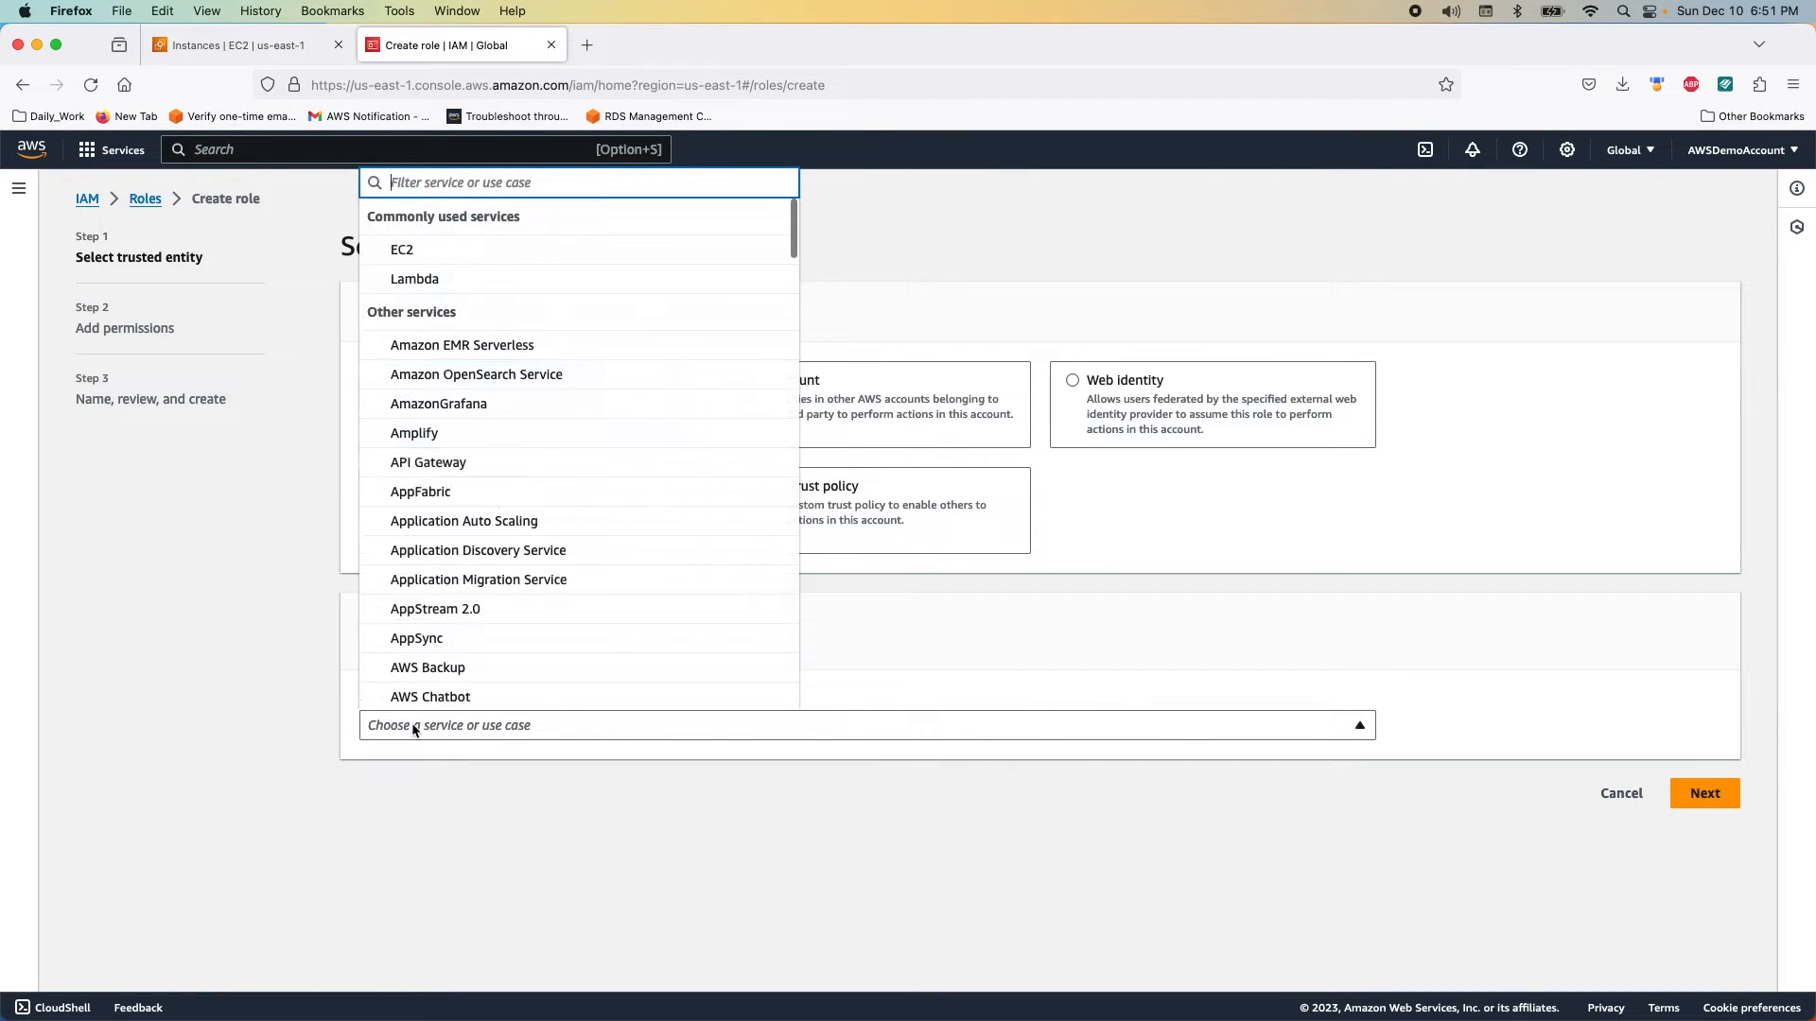
click(406, 248)
scroll(762, 588, down, 5)
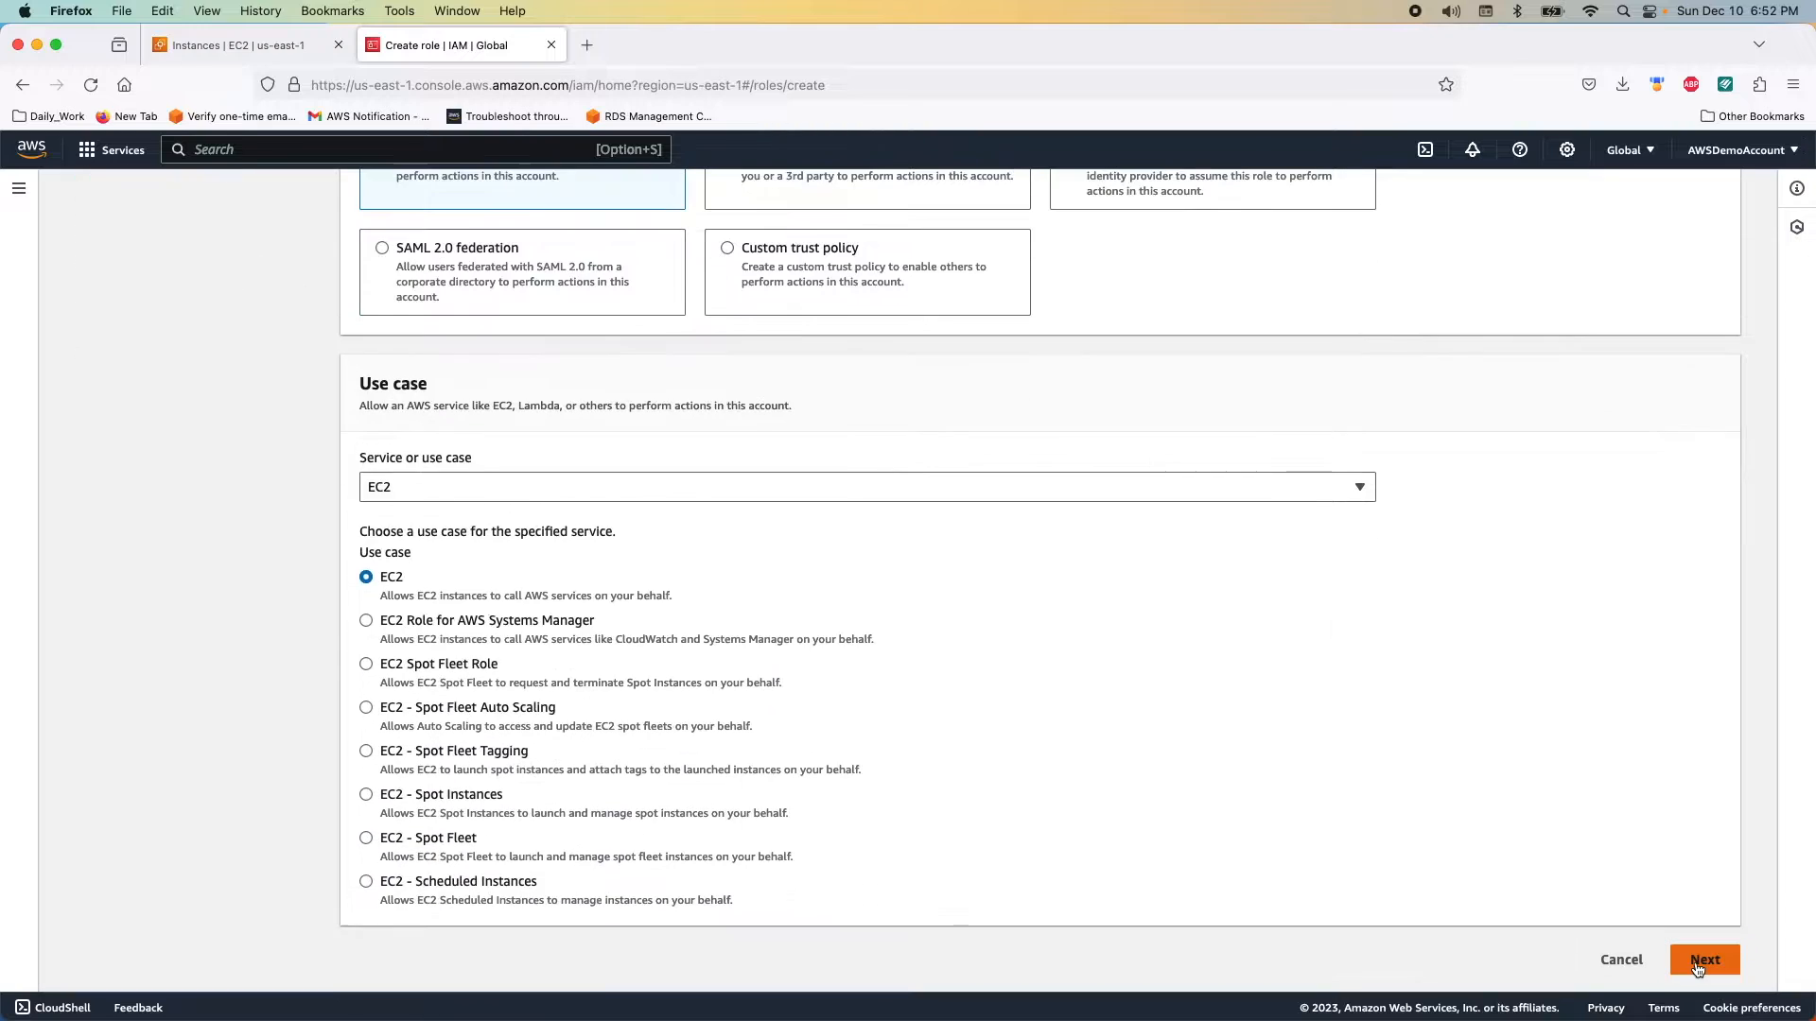
click(1706, 956)
Find the CloudWatch policies and select CloudWatchAgentAdminPolicy and CloudWatchAgentServerPolicy for the role.
click(423, 401)
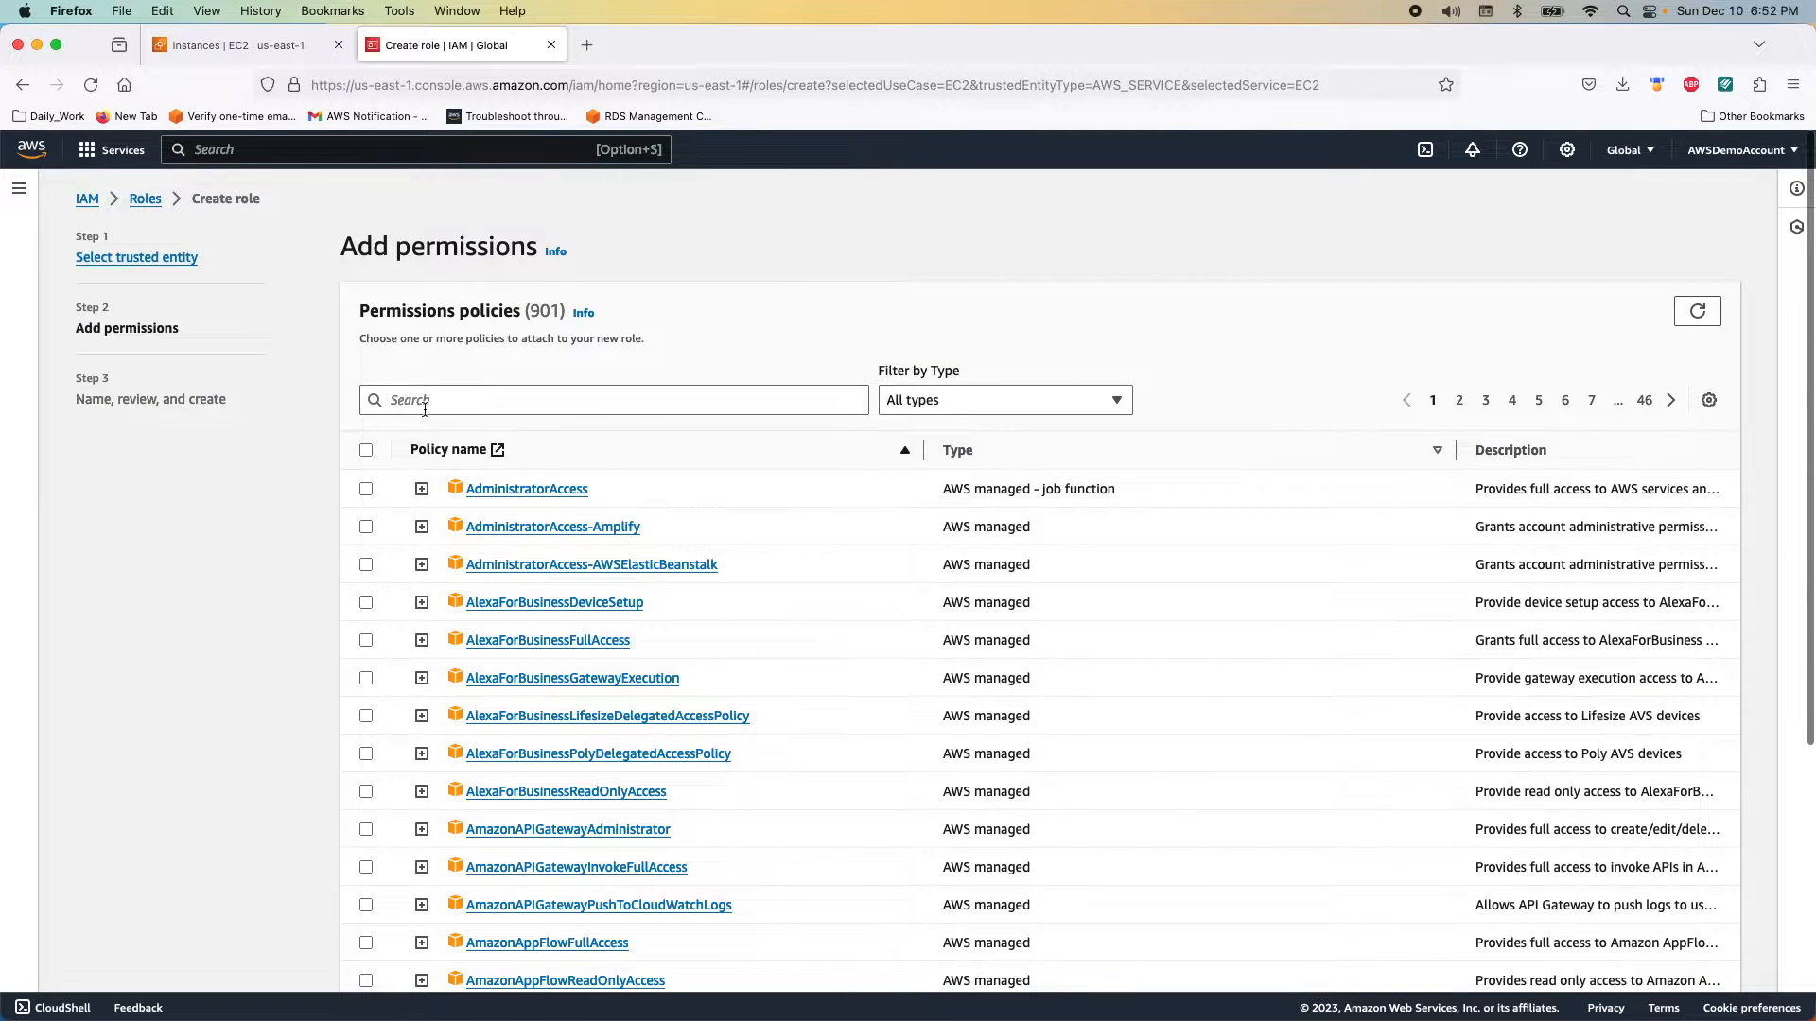
text(CloudWatch)
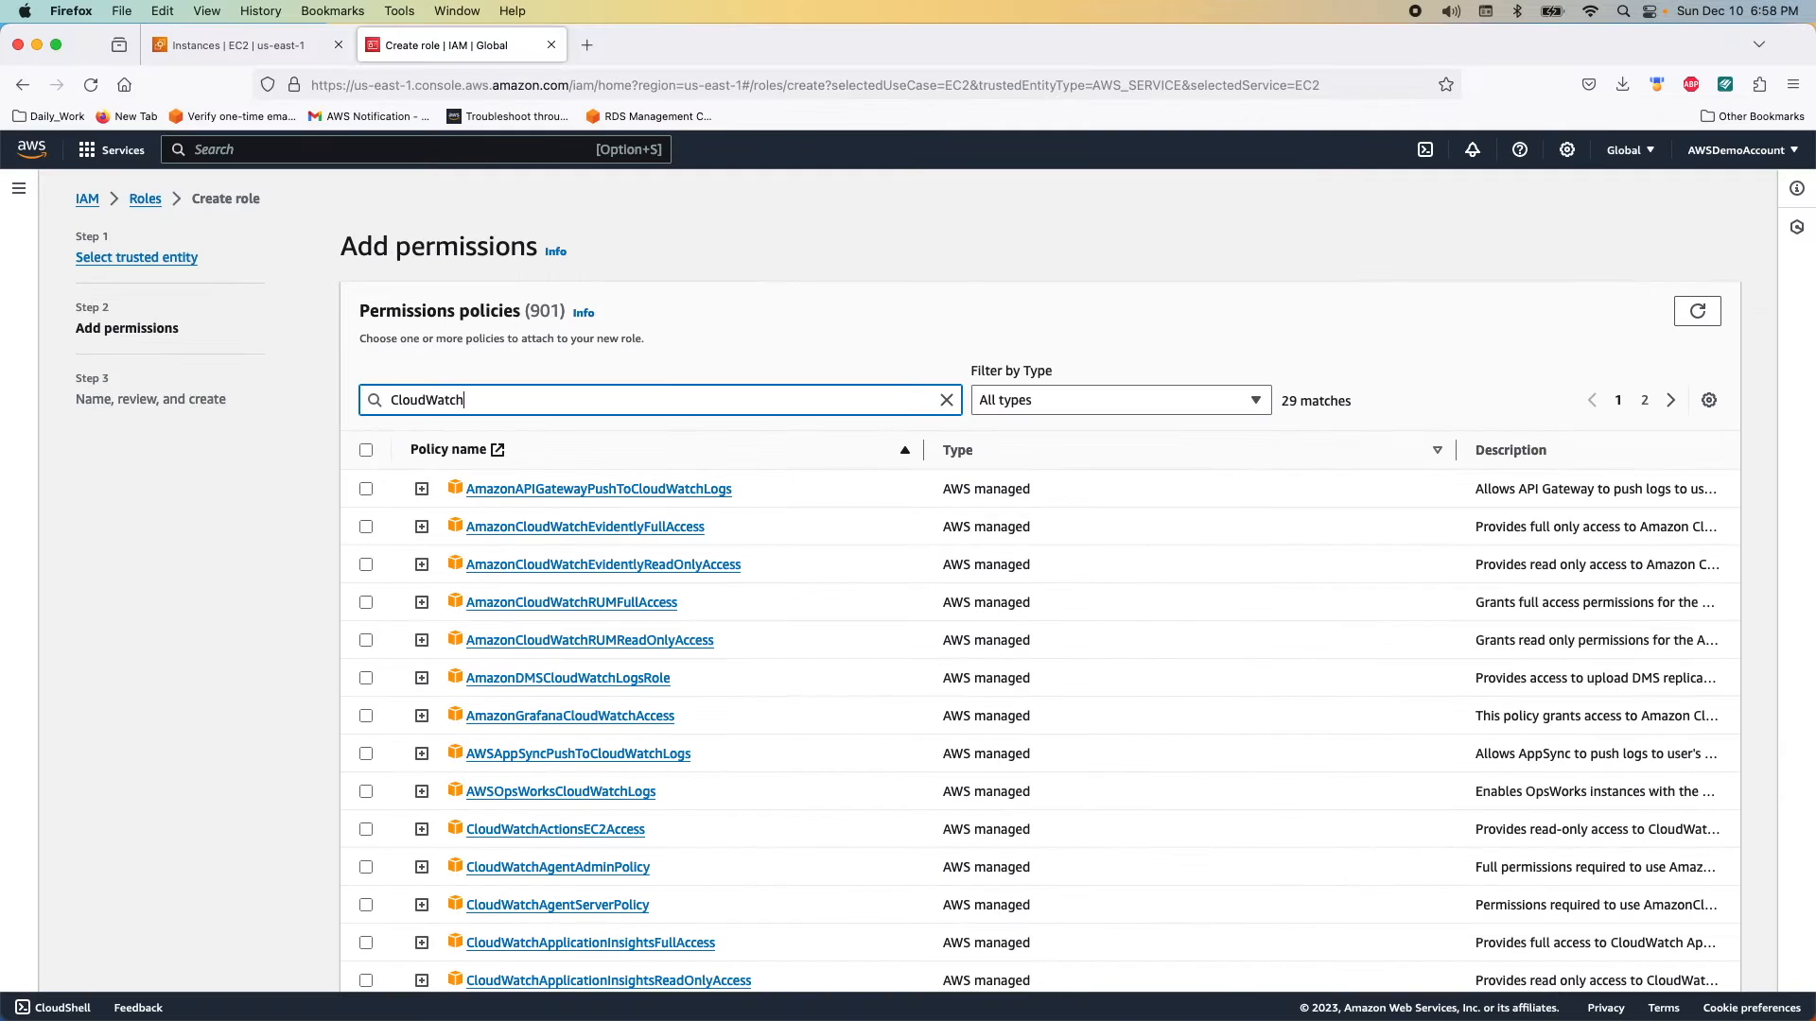
scroll(567, 605, down, 3)
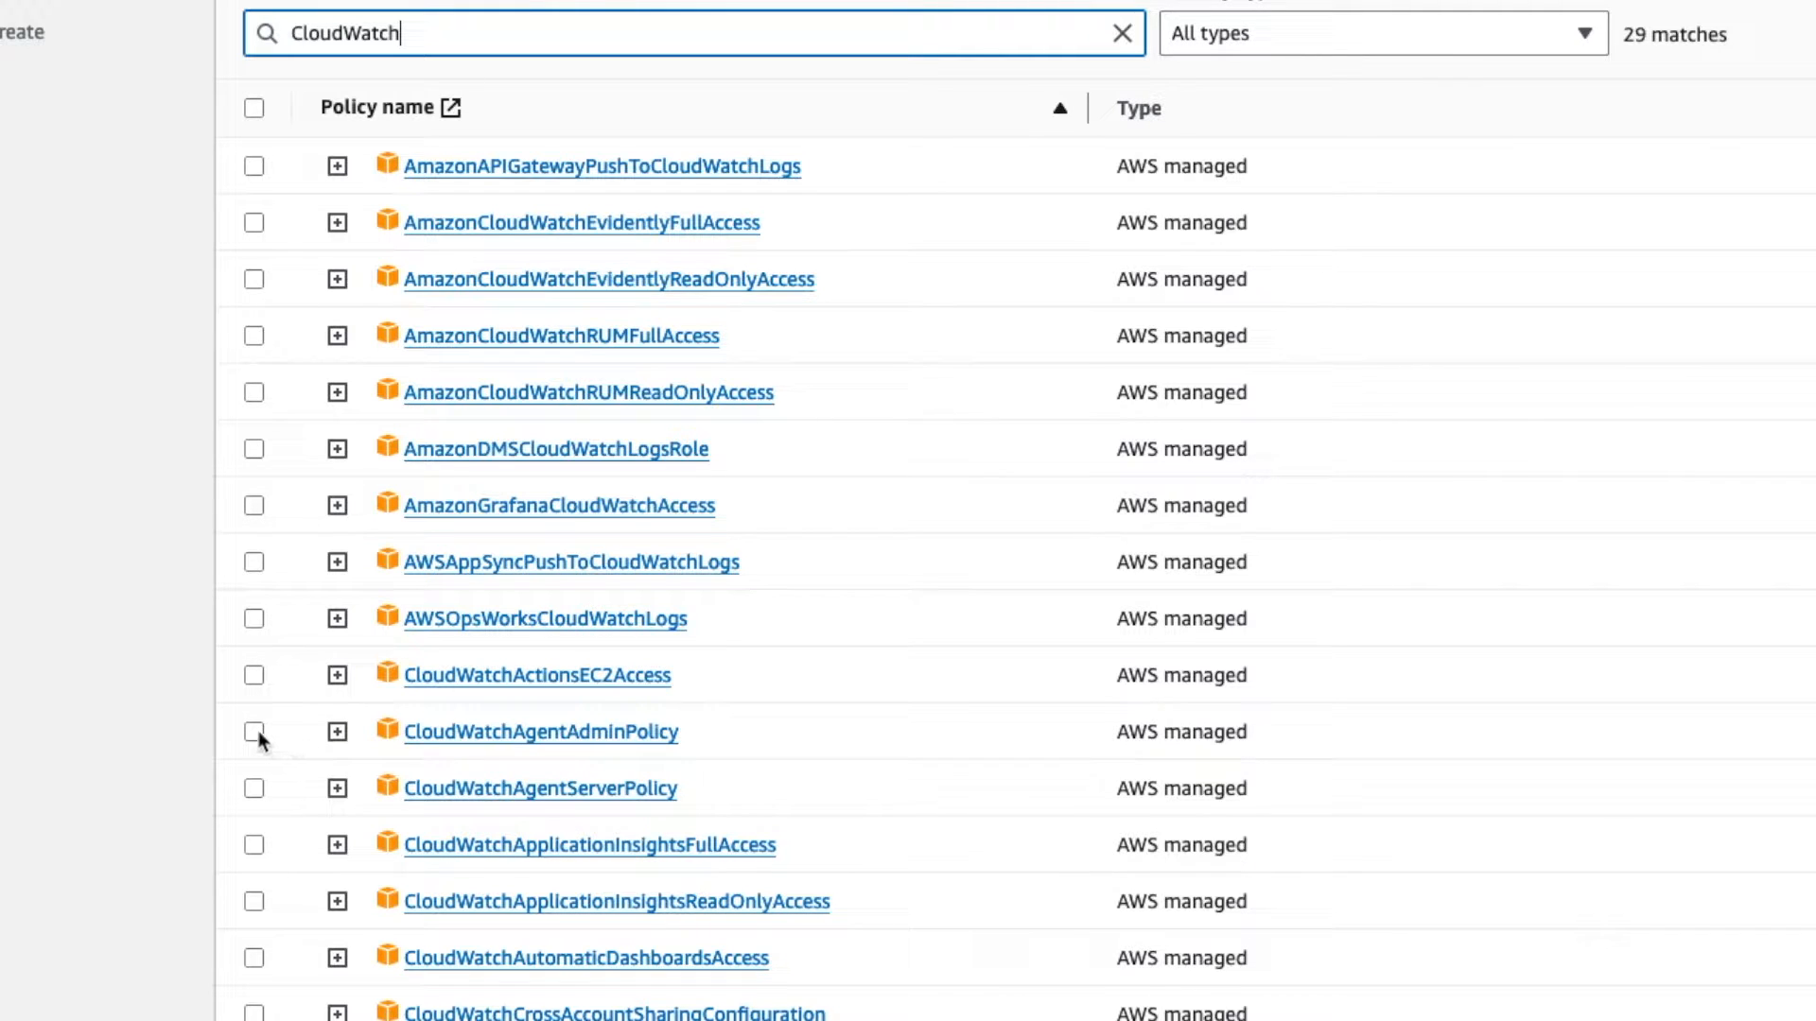
click(256, 733)
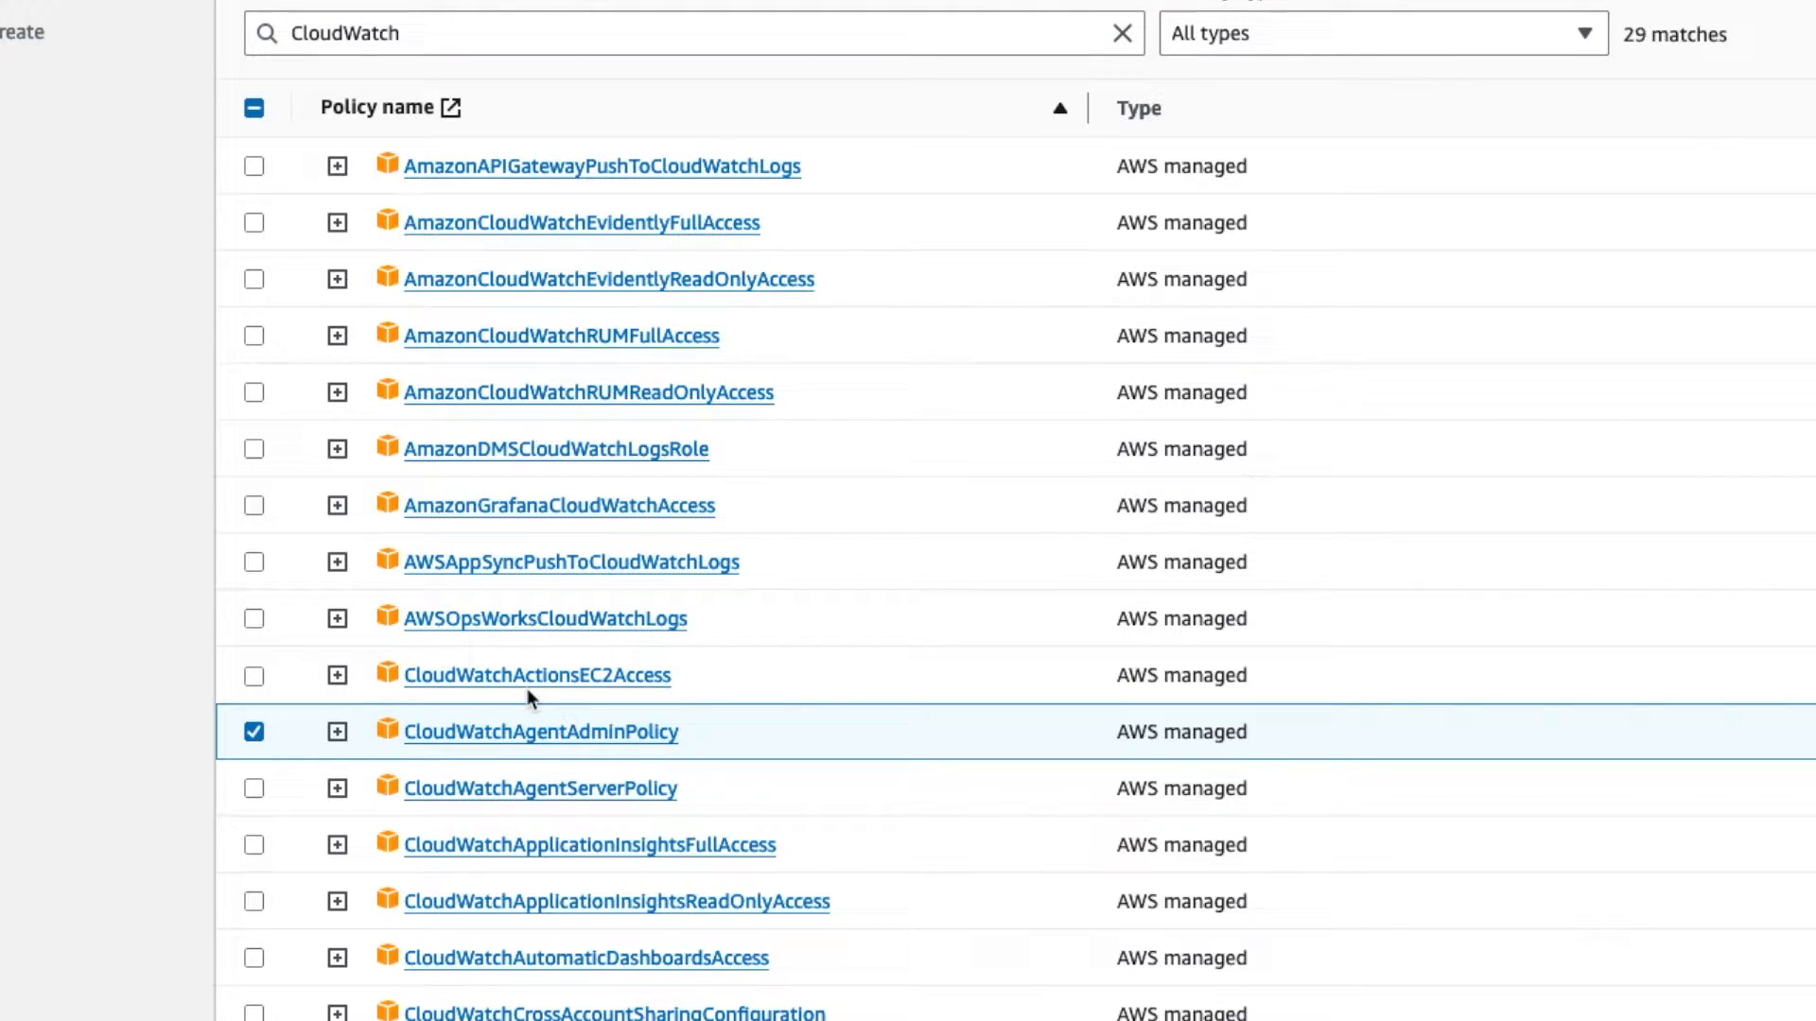
scroll(525, 688, down, 2)
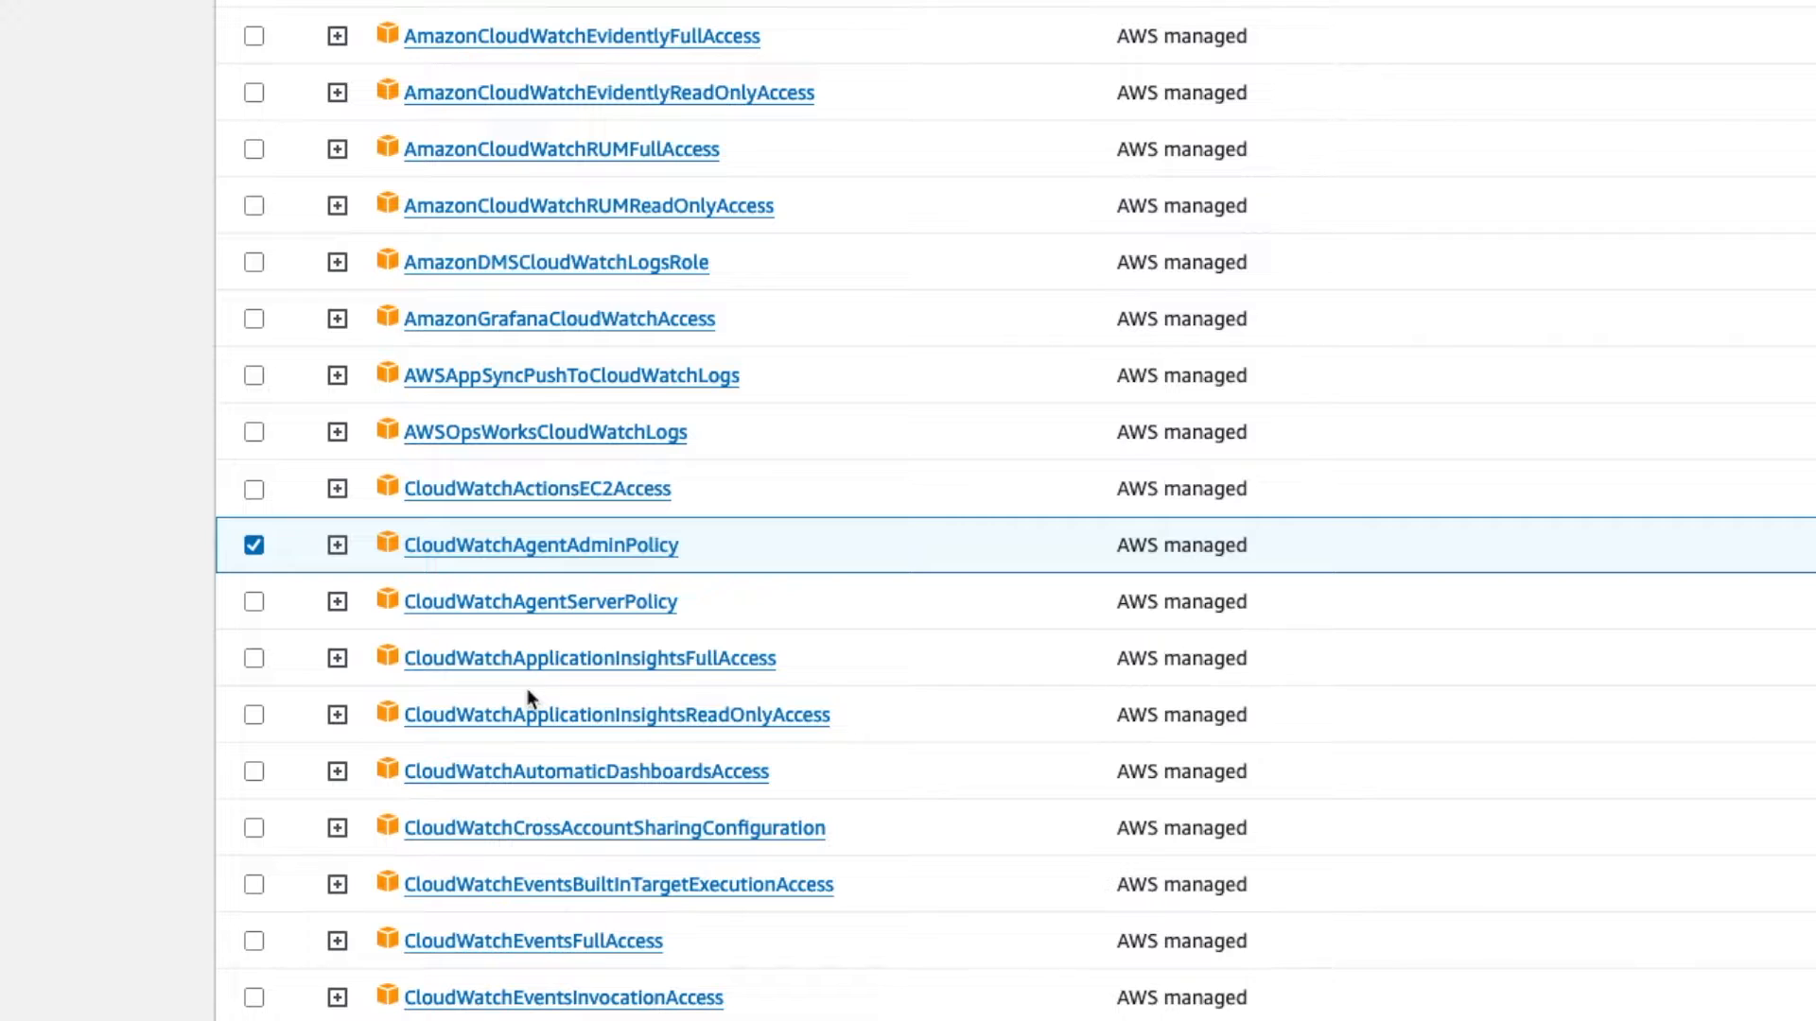
click(253, 602)
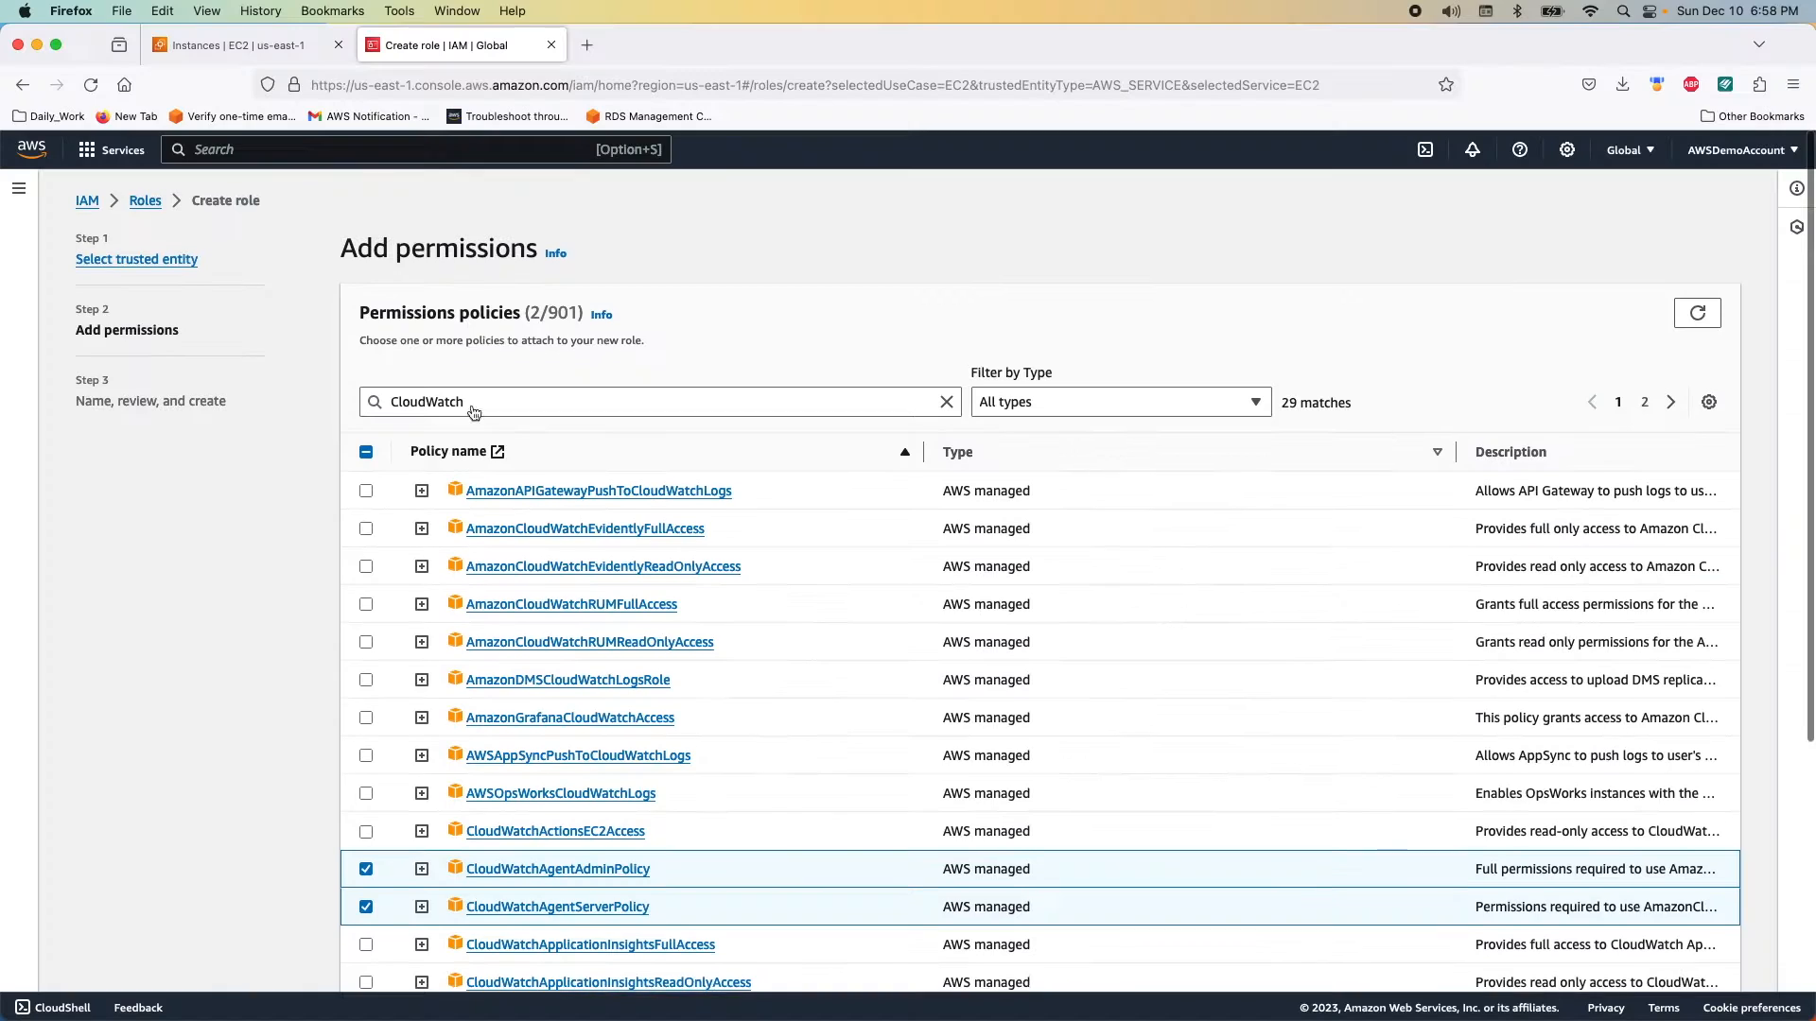
Find the AmazonSSM policies, select AmazonSSMFullAccess and AmazonSSMManagedInstanceCore, and proceed to the role review.
double_click(476, 397)
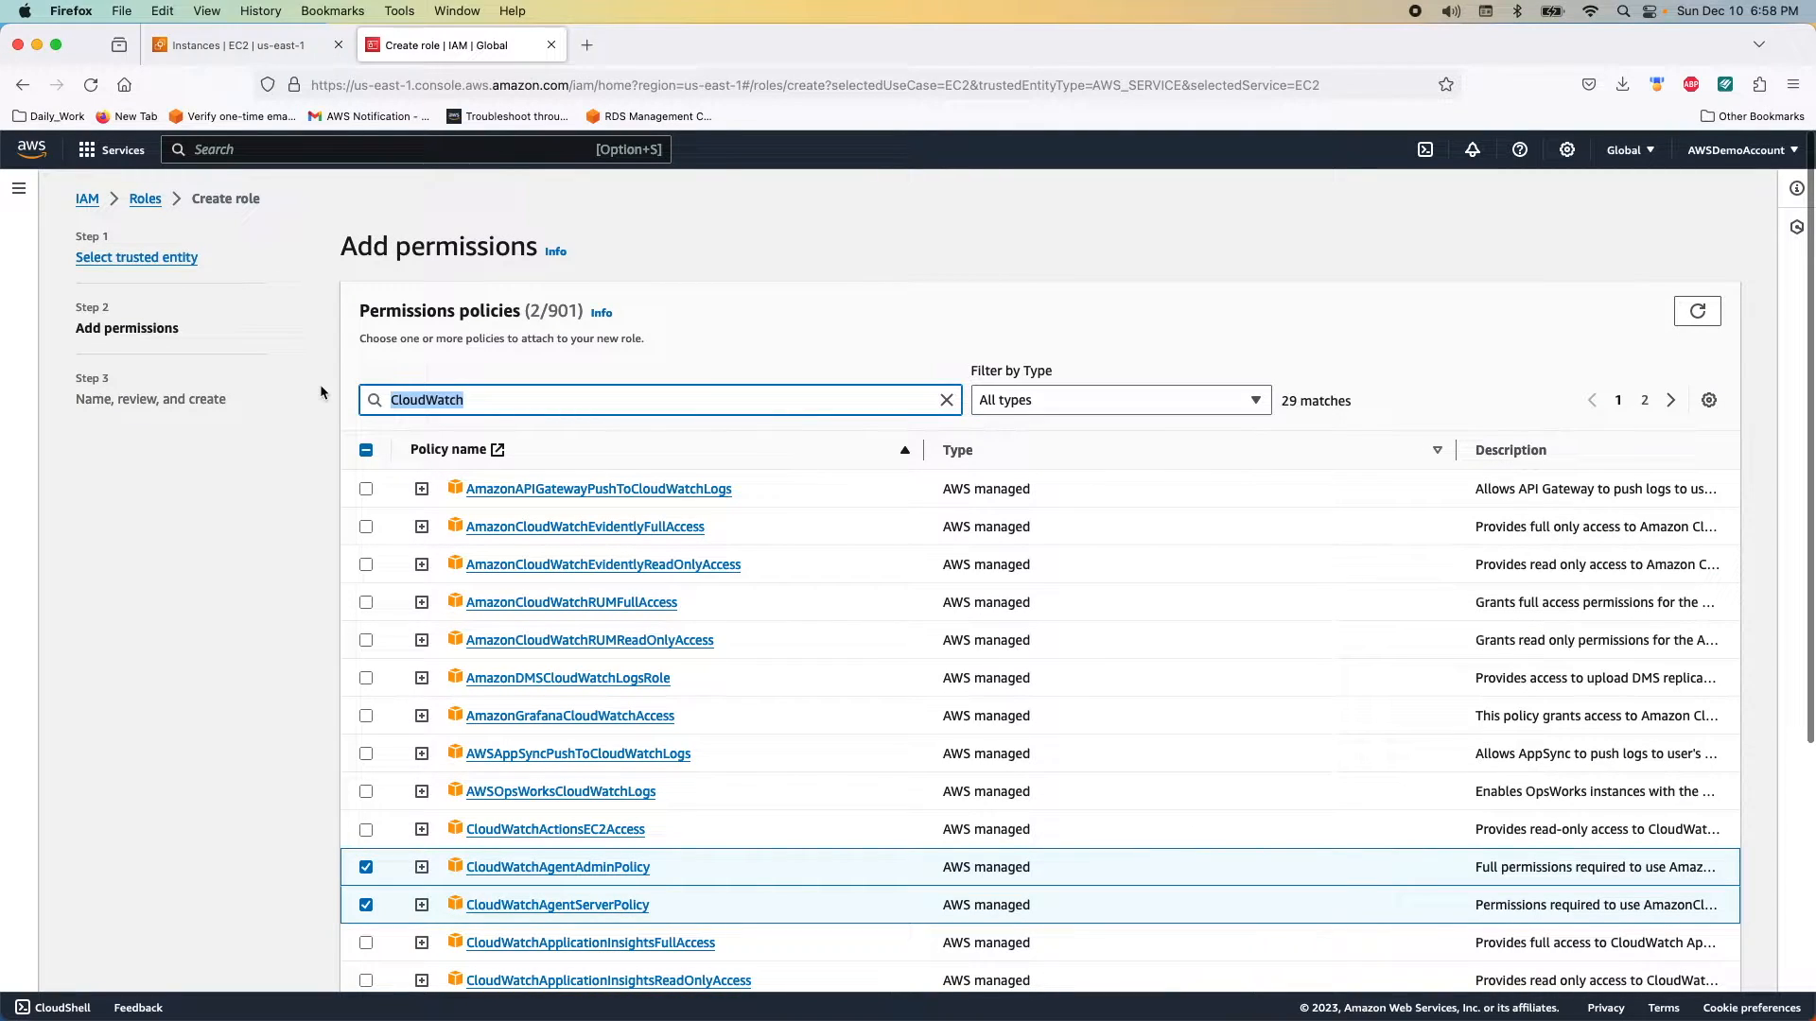
text(AmazonSSM)
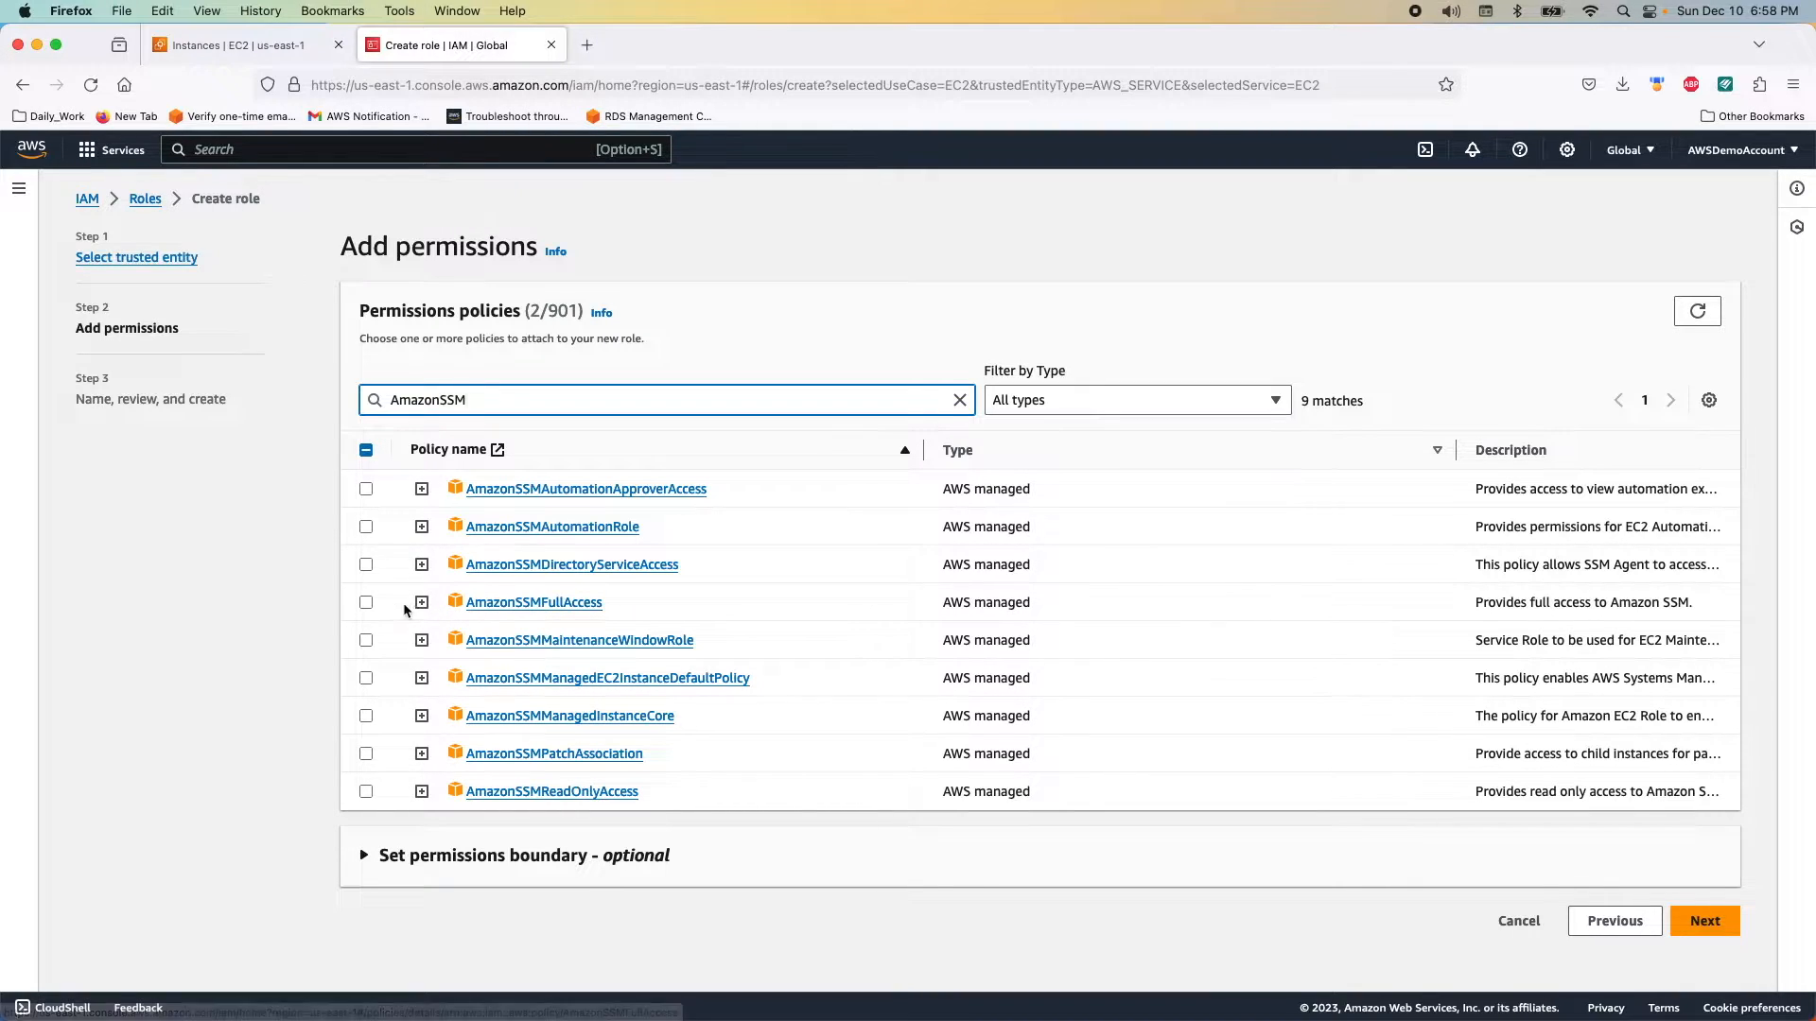
click(366, 602)
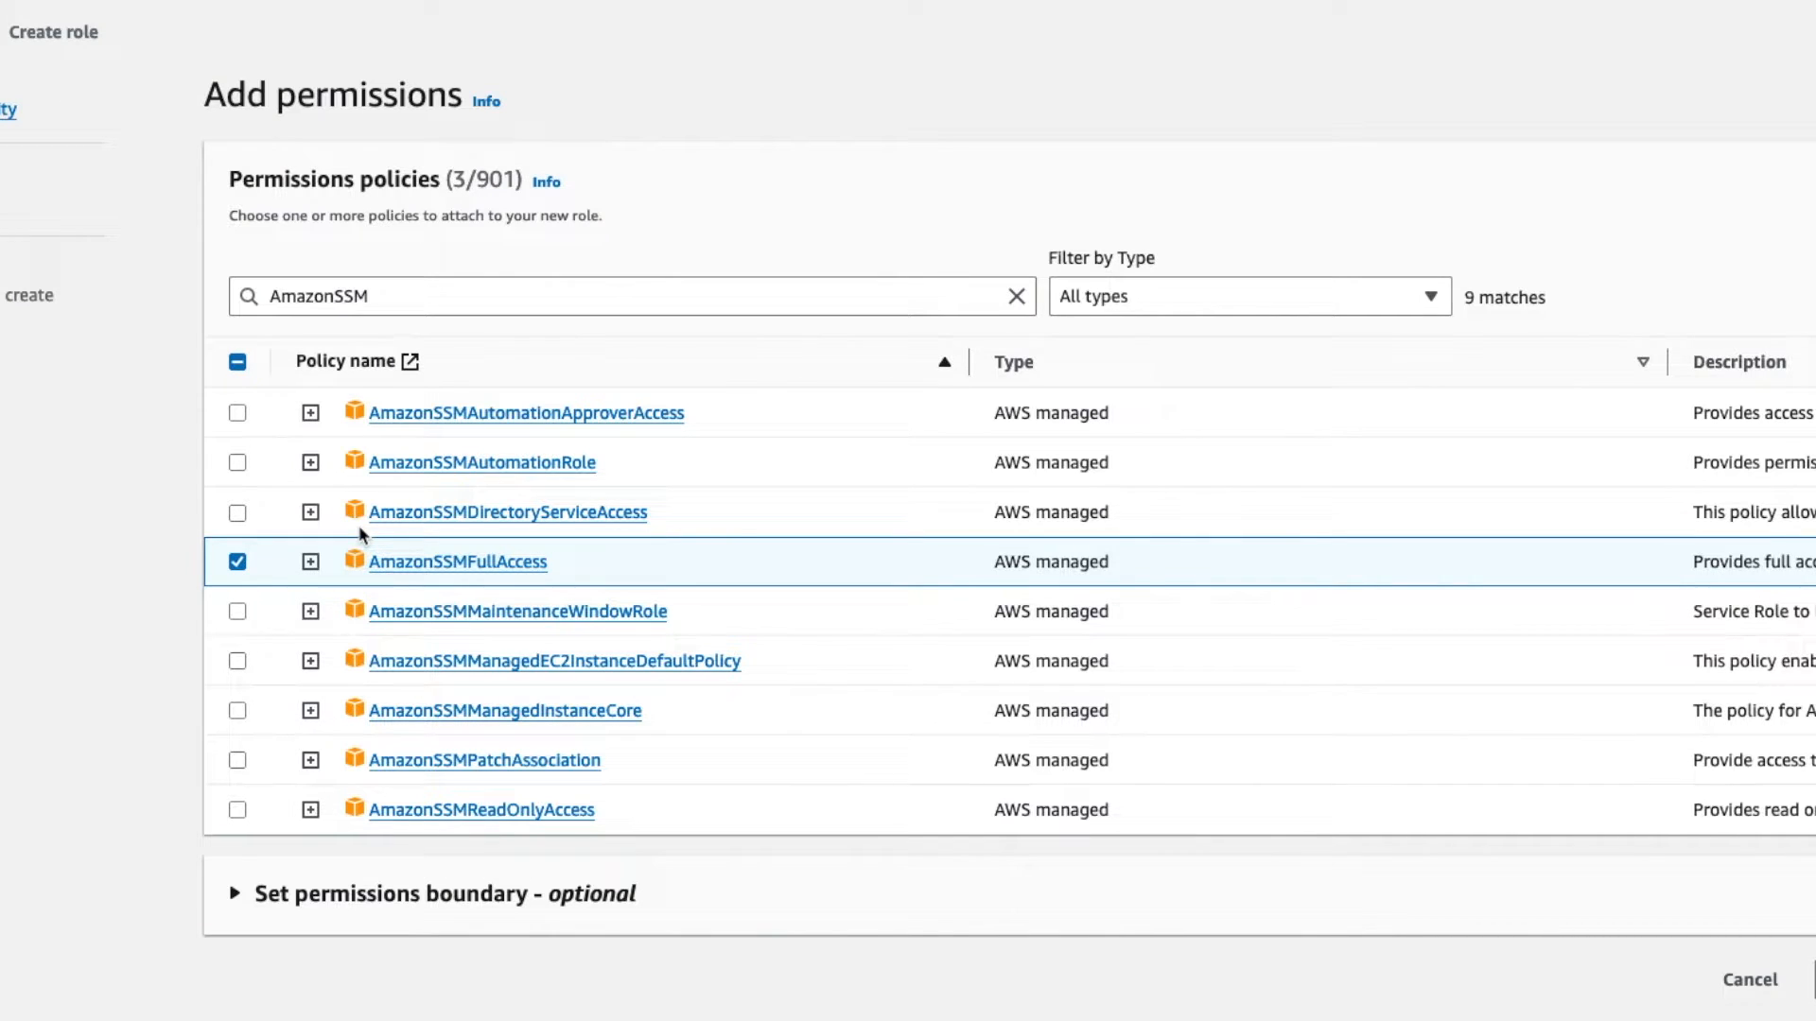
click(236, 710)
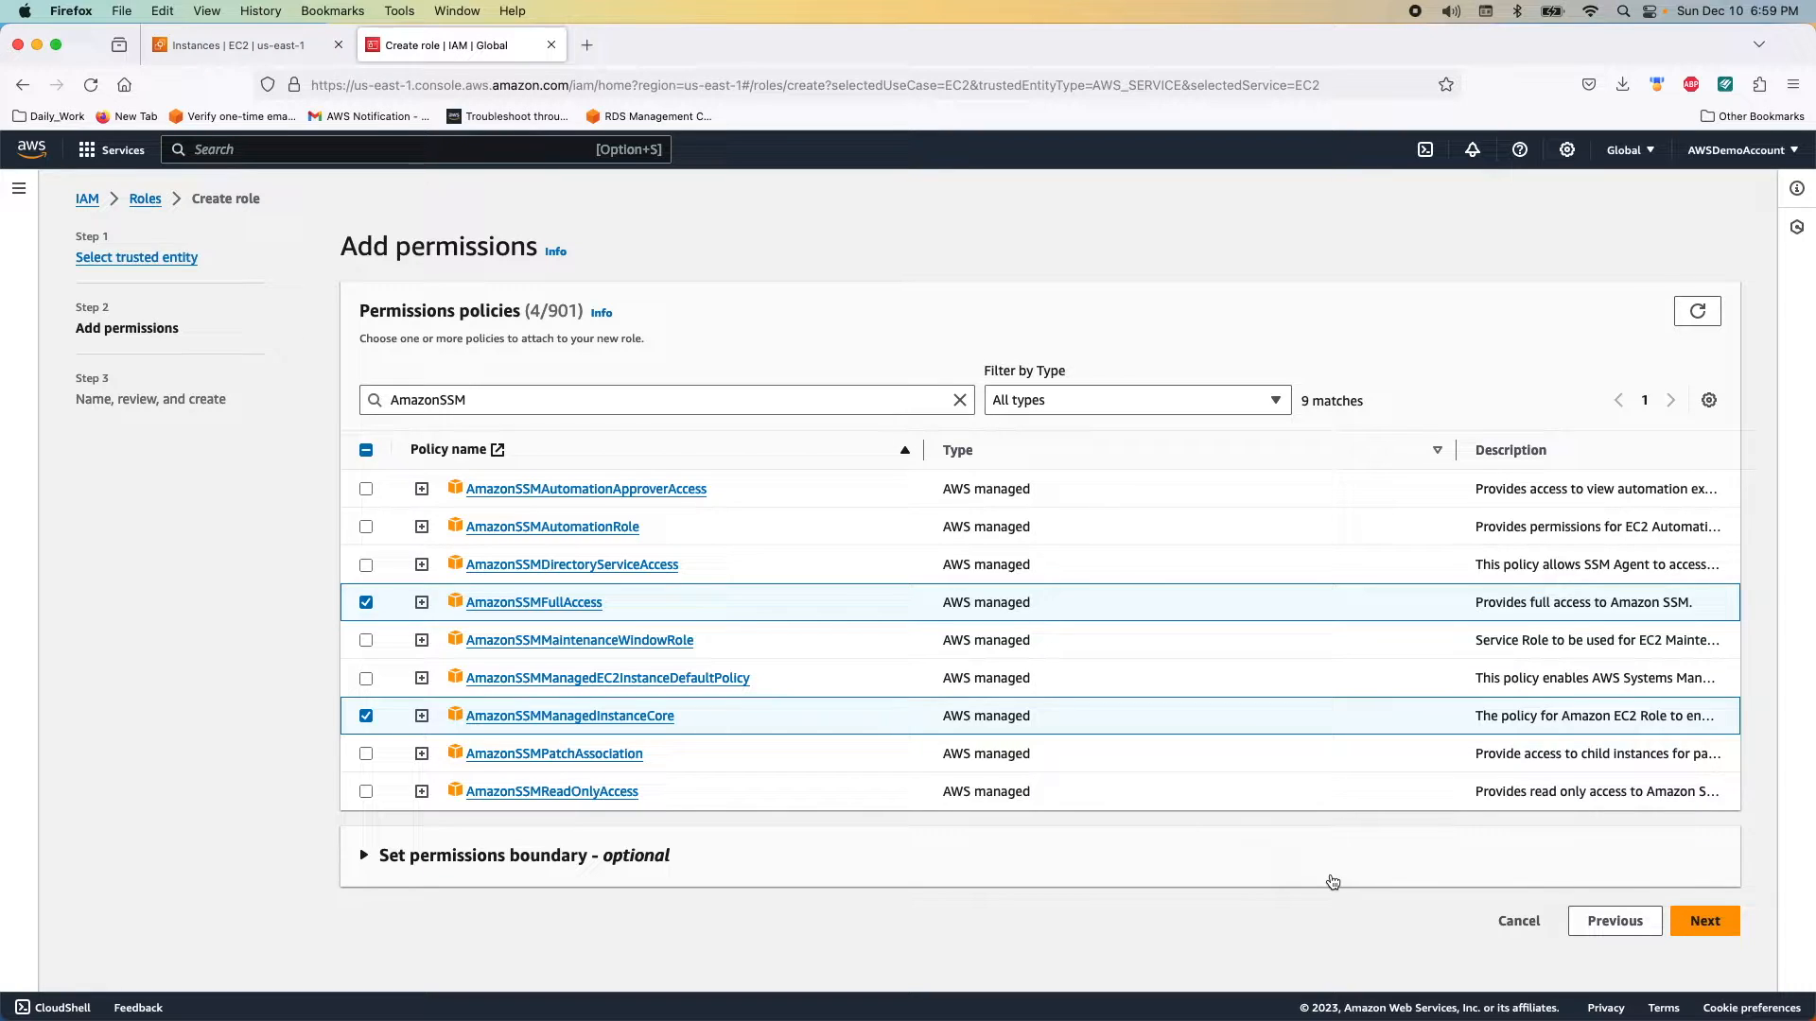
click(1706, 931)
Name the role CES_EC2_Profile_Role, create it and select it in the roles list.
click(321, 255)
text(CES_IAM)
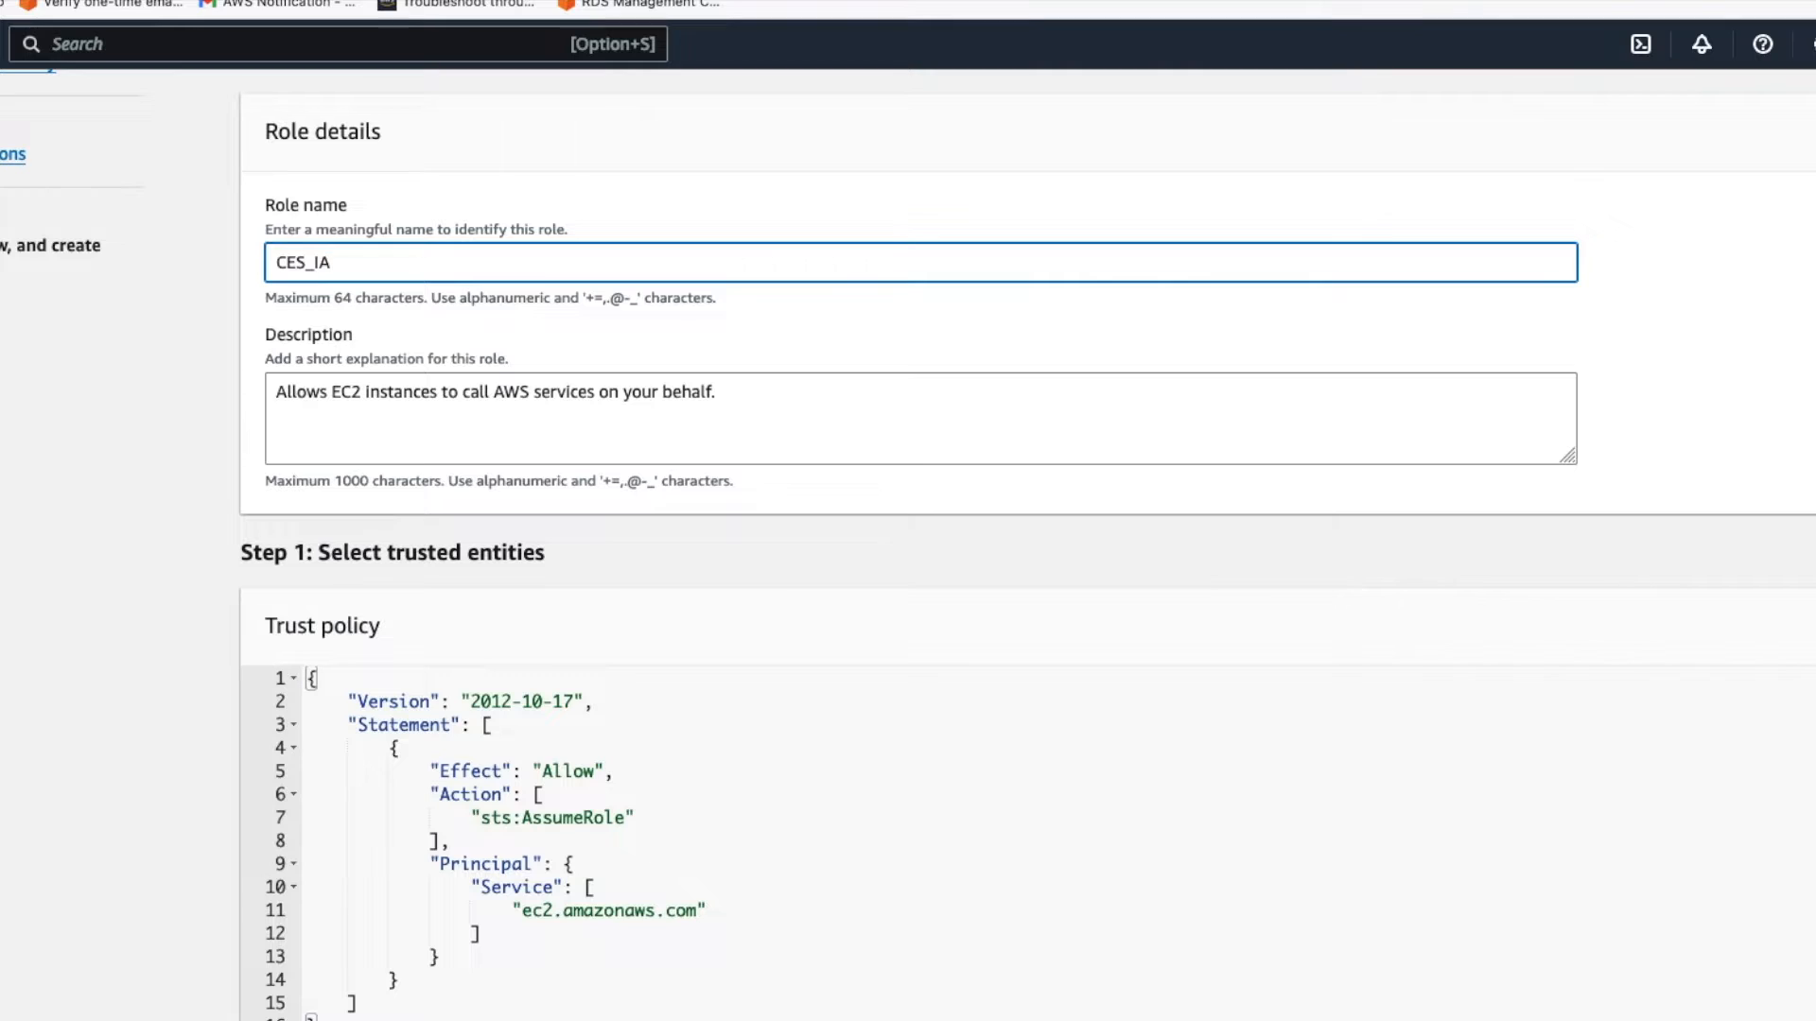
key(BackSpace)
key(BackSpace)
key(BackSpace)
text(EC2_Profile_Role)
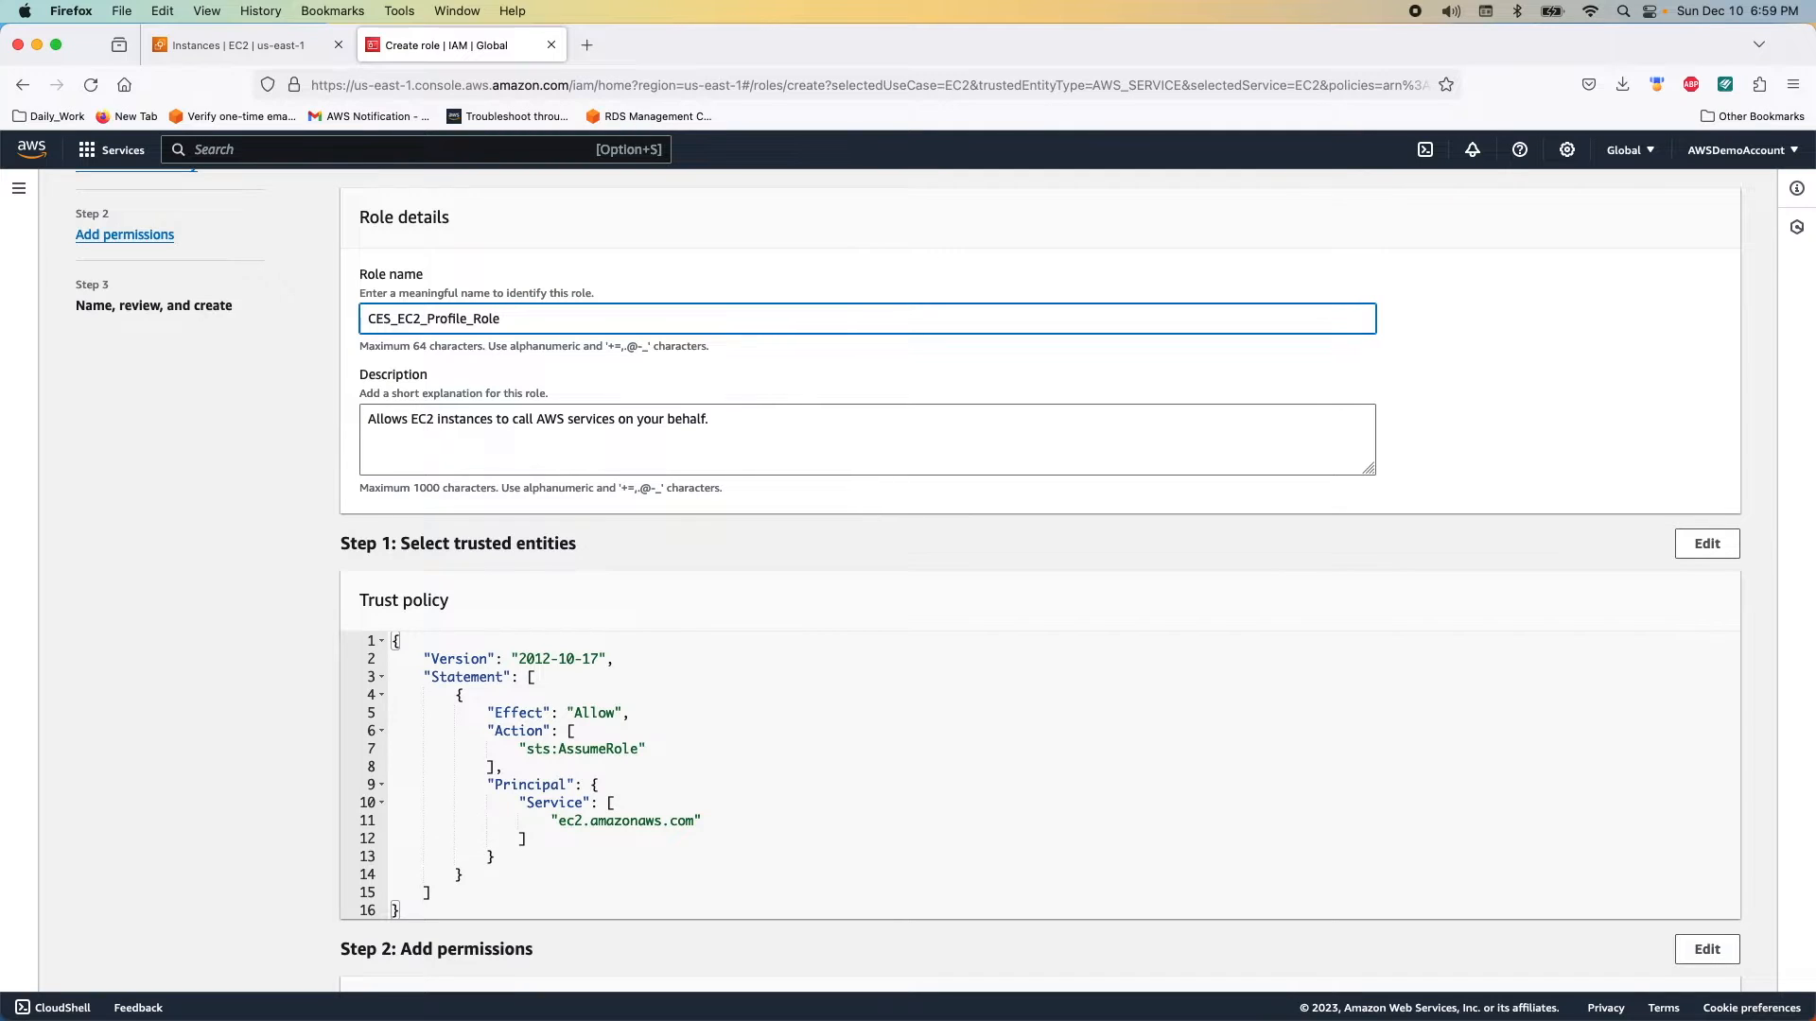
scroll(1511, 776, down, 10)
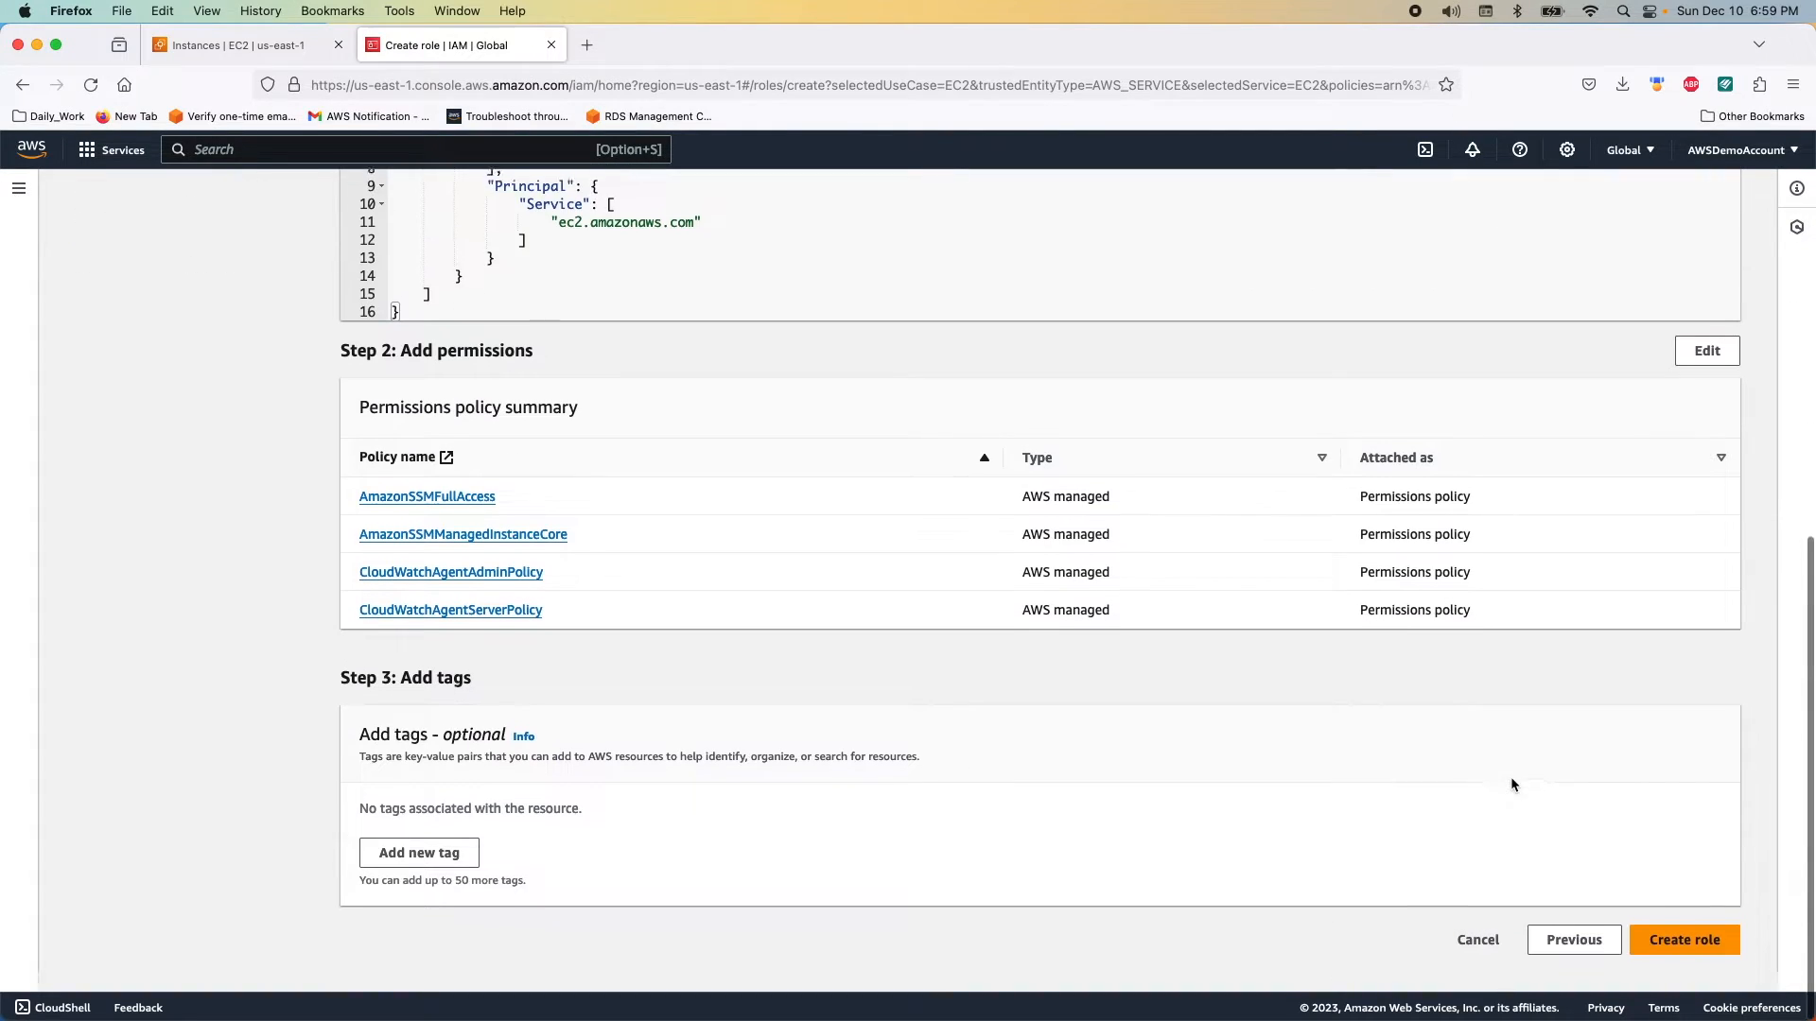
click(1674, 941)
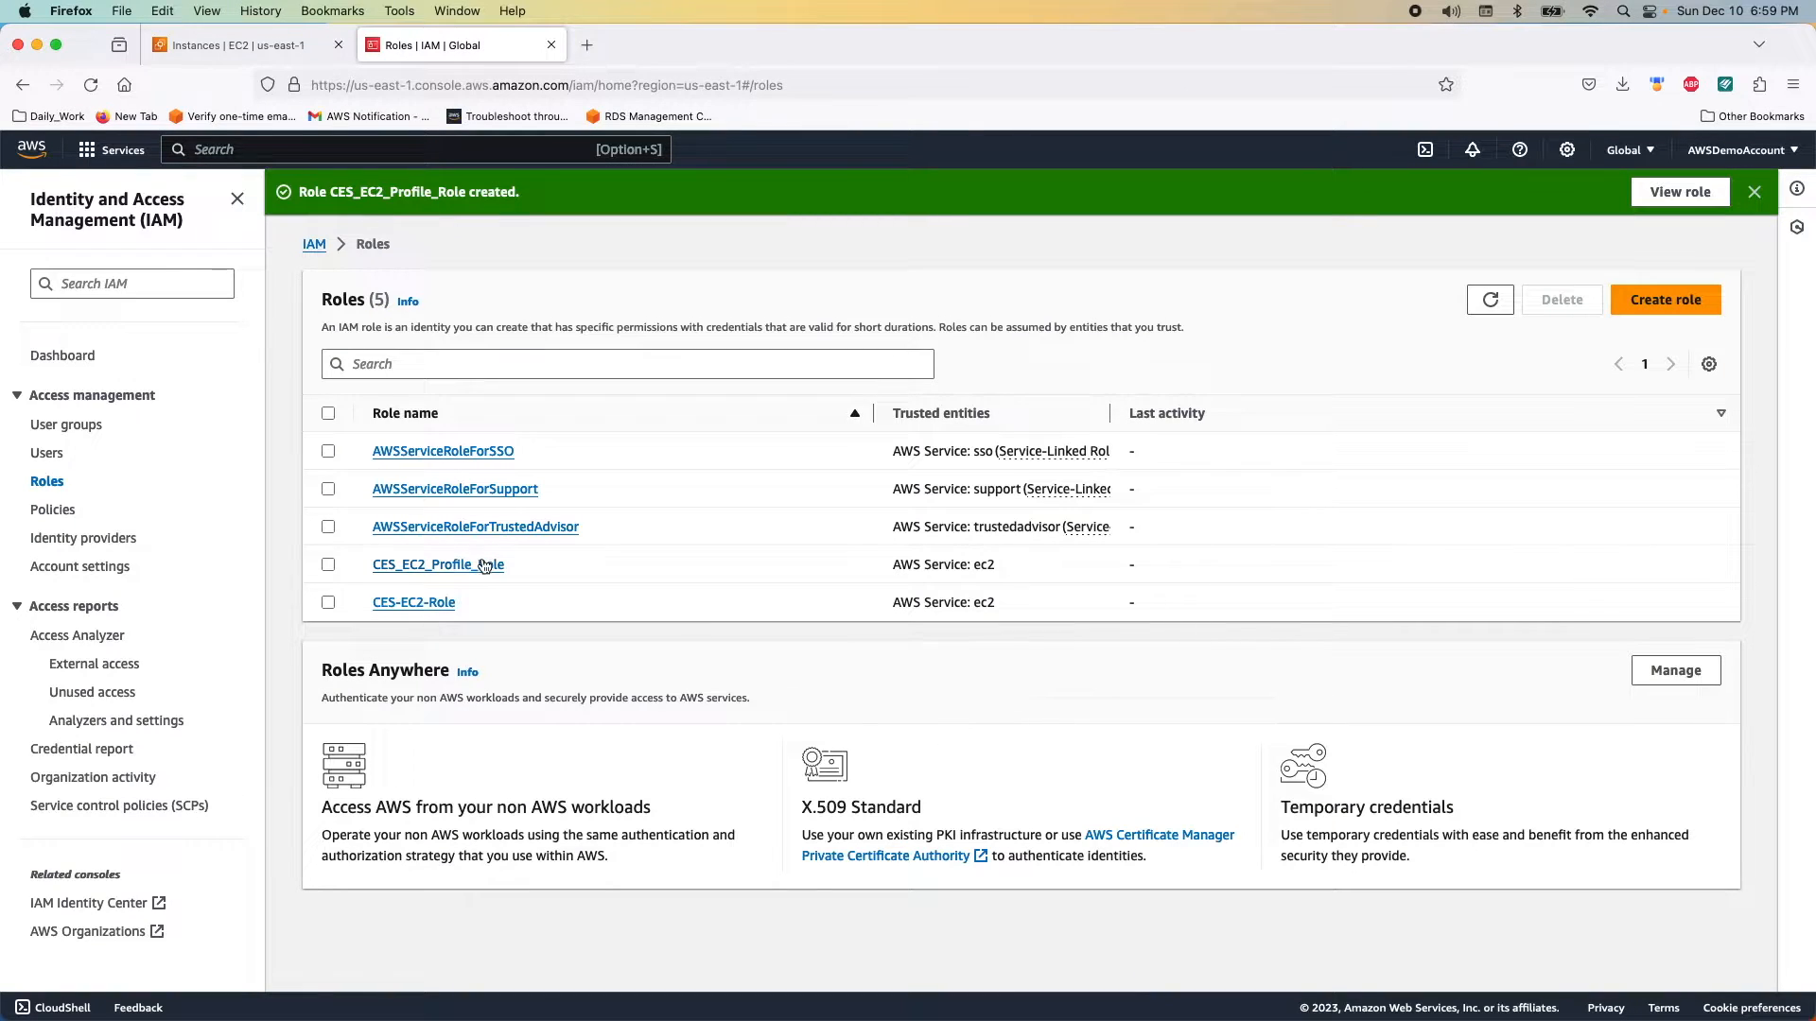
click(328, 564)
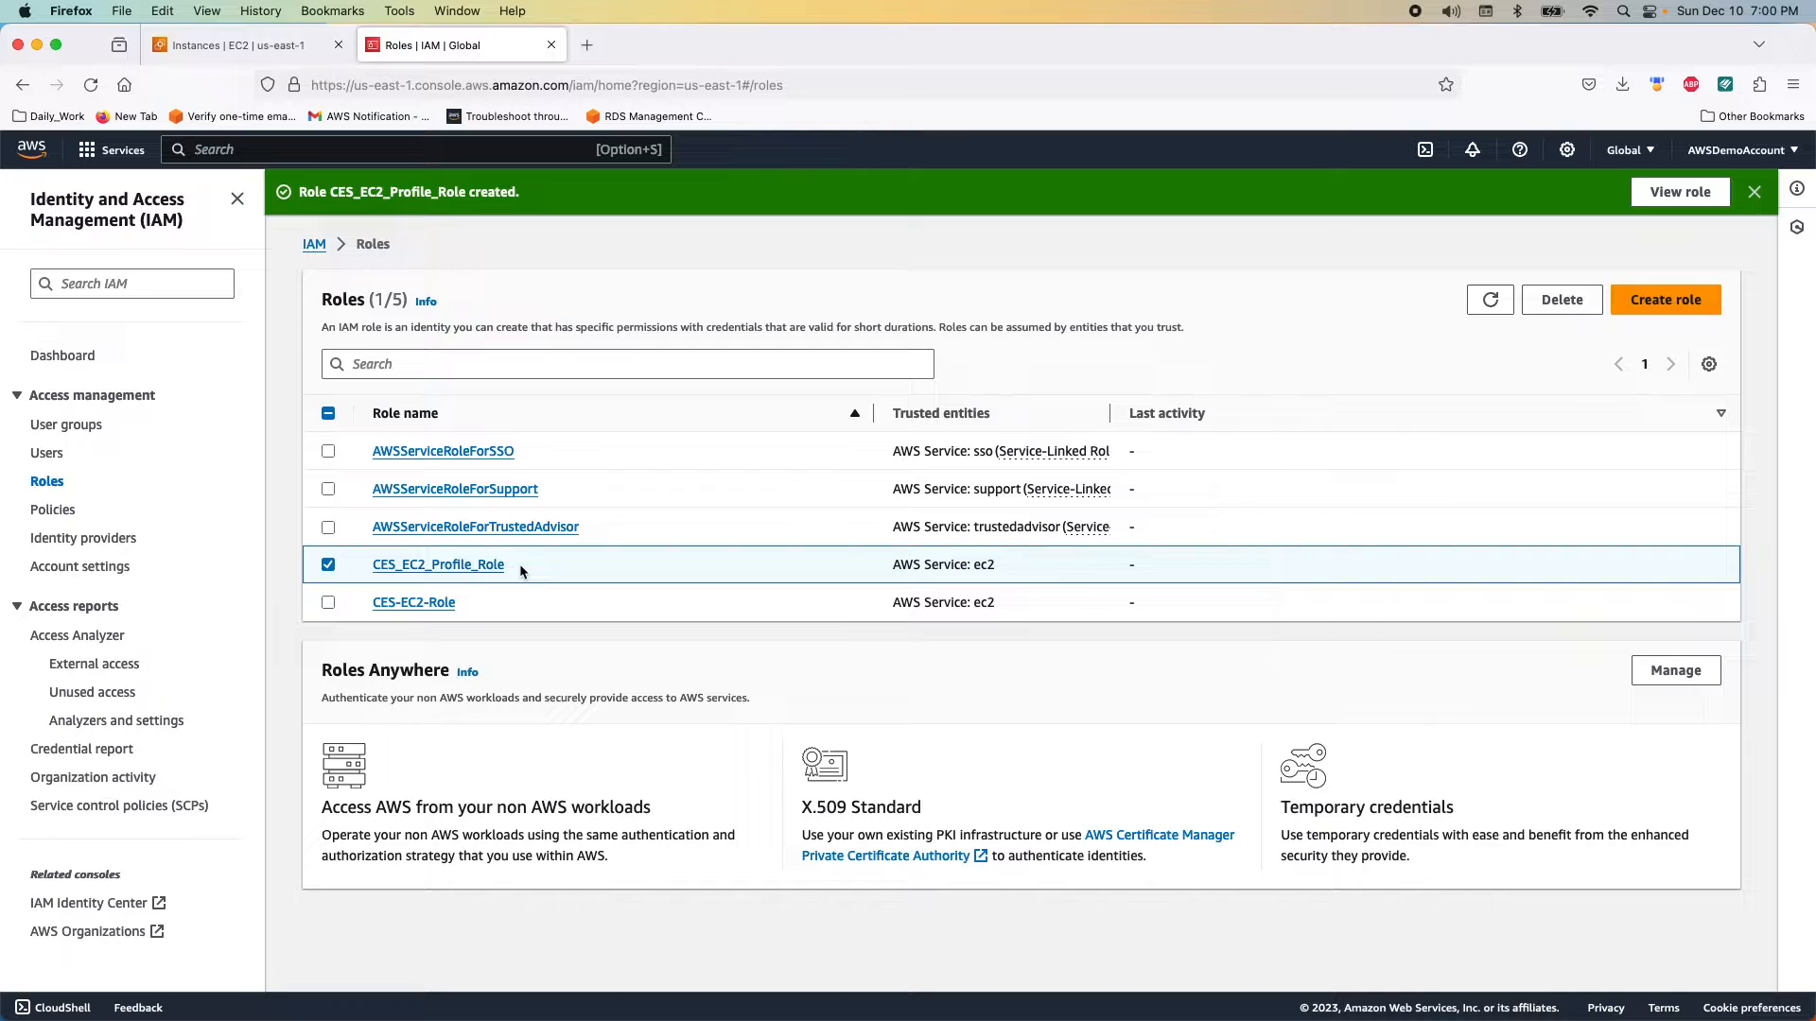
Return to the EC2 instances and change the CSE-Demo instance's IAM role to CES_EC2_Profile_Role.
click(236, 46)
click(1088, 498)
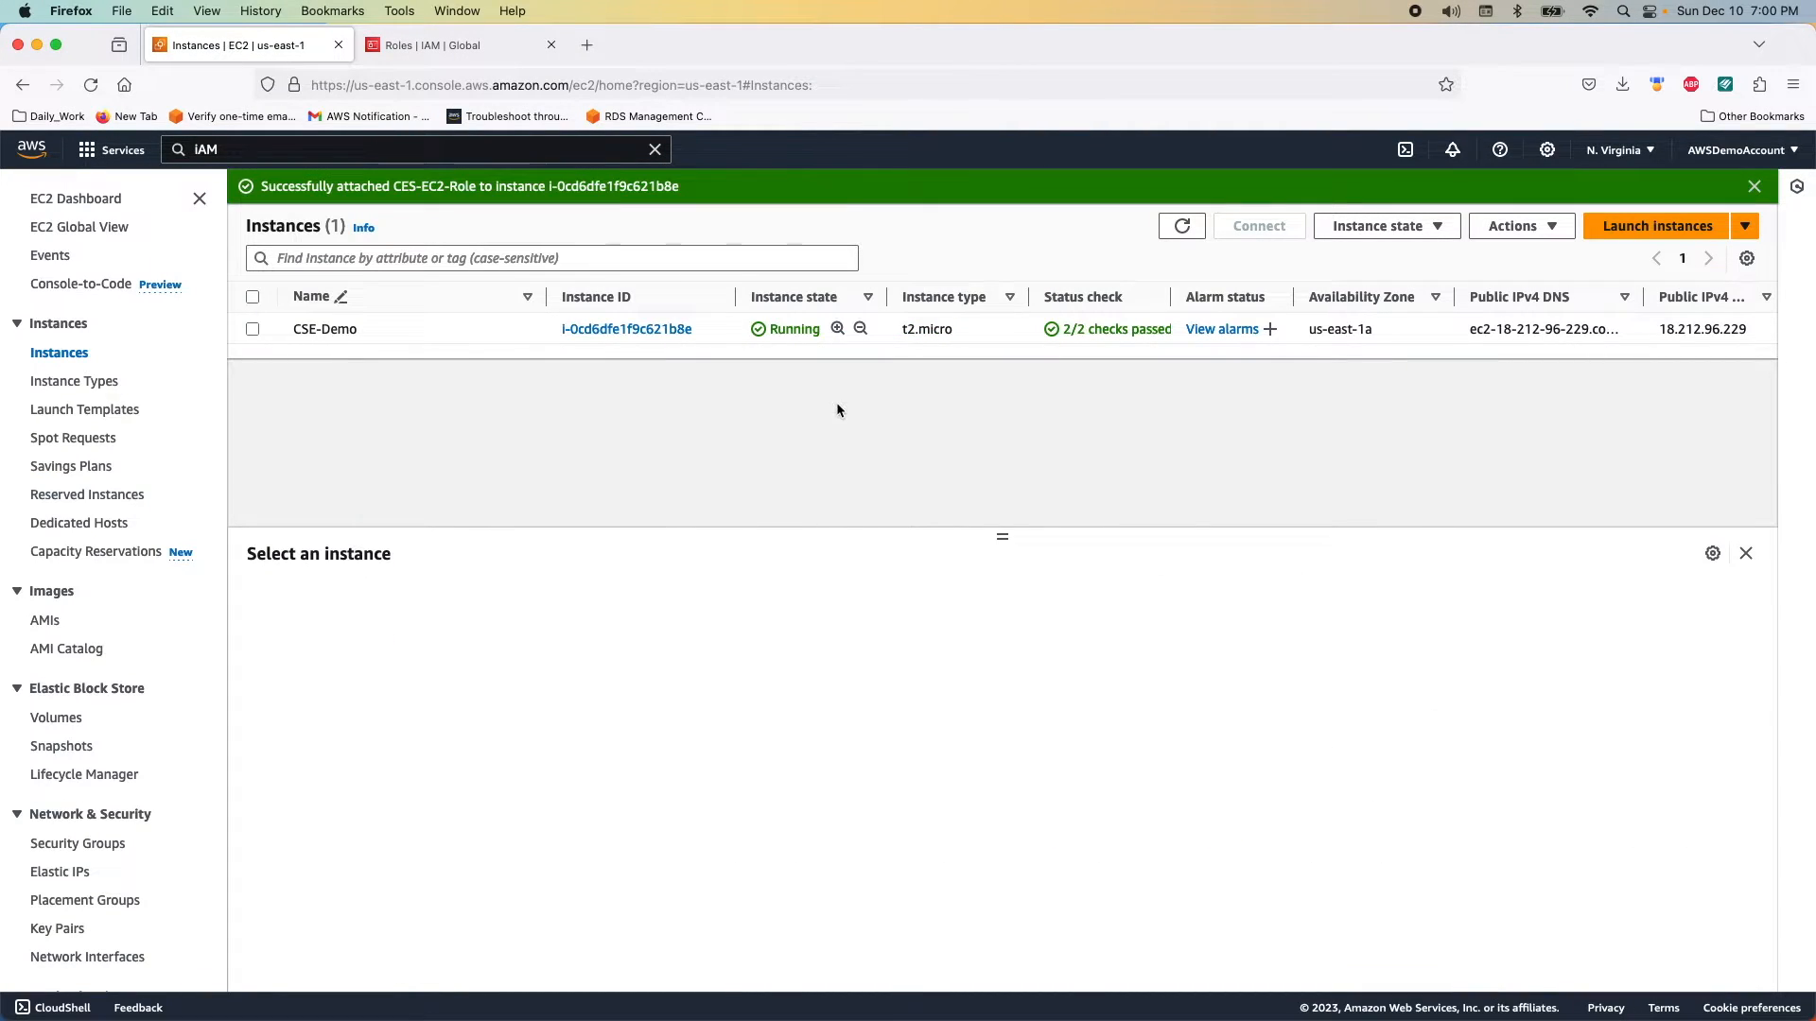
click(253, 329)
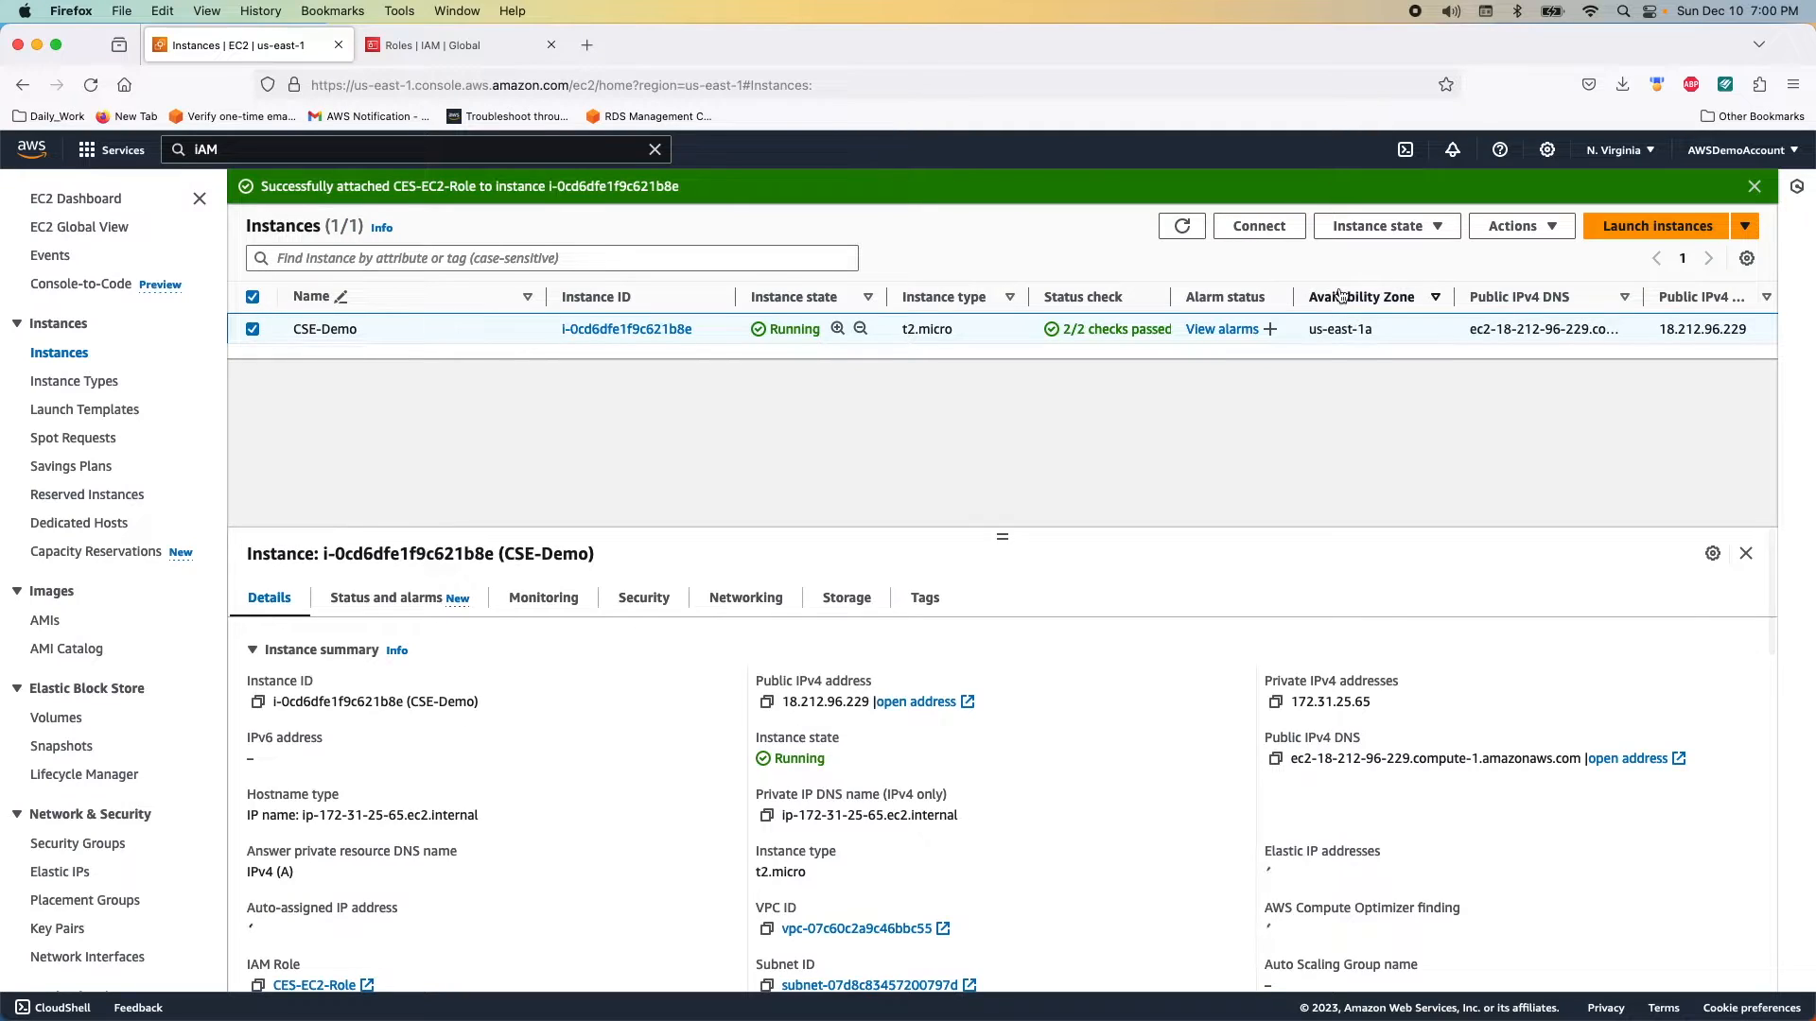
click(1537, 230)
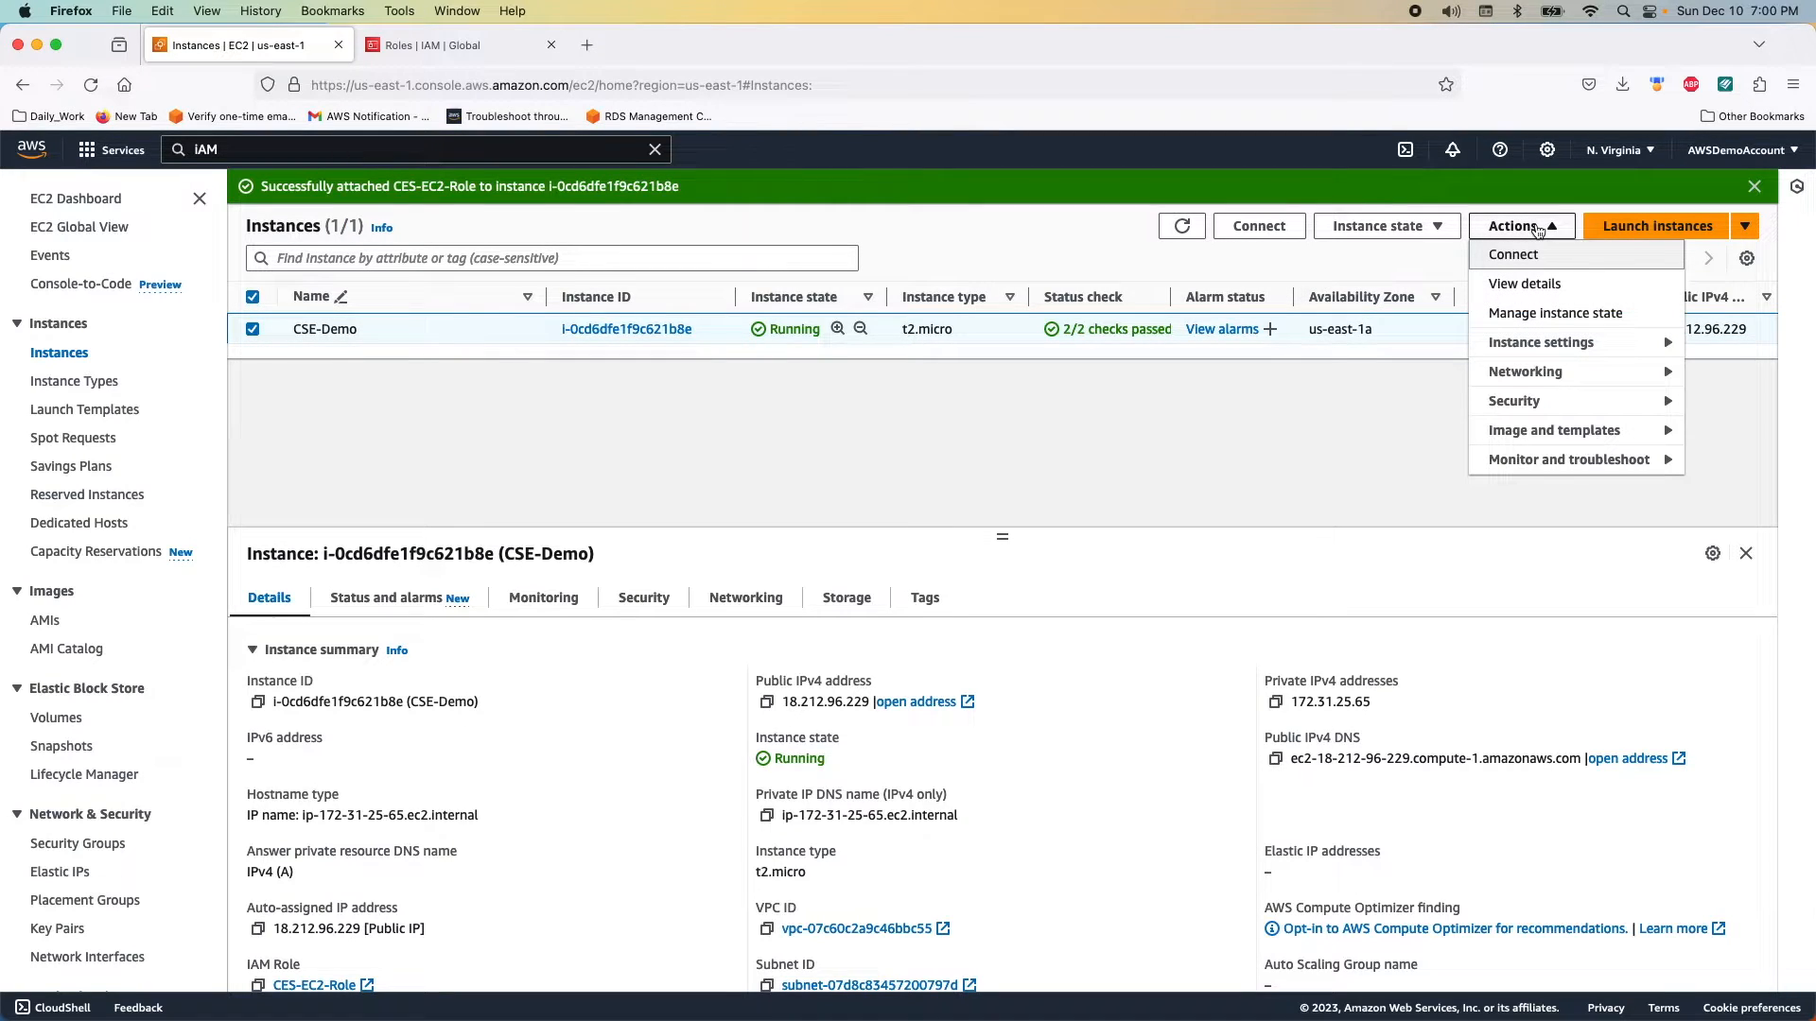
click(1527, 402)
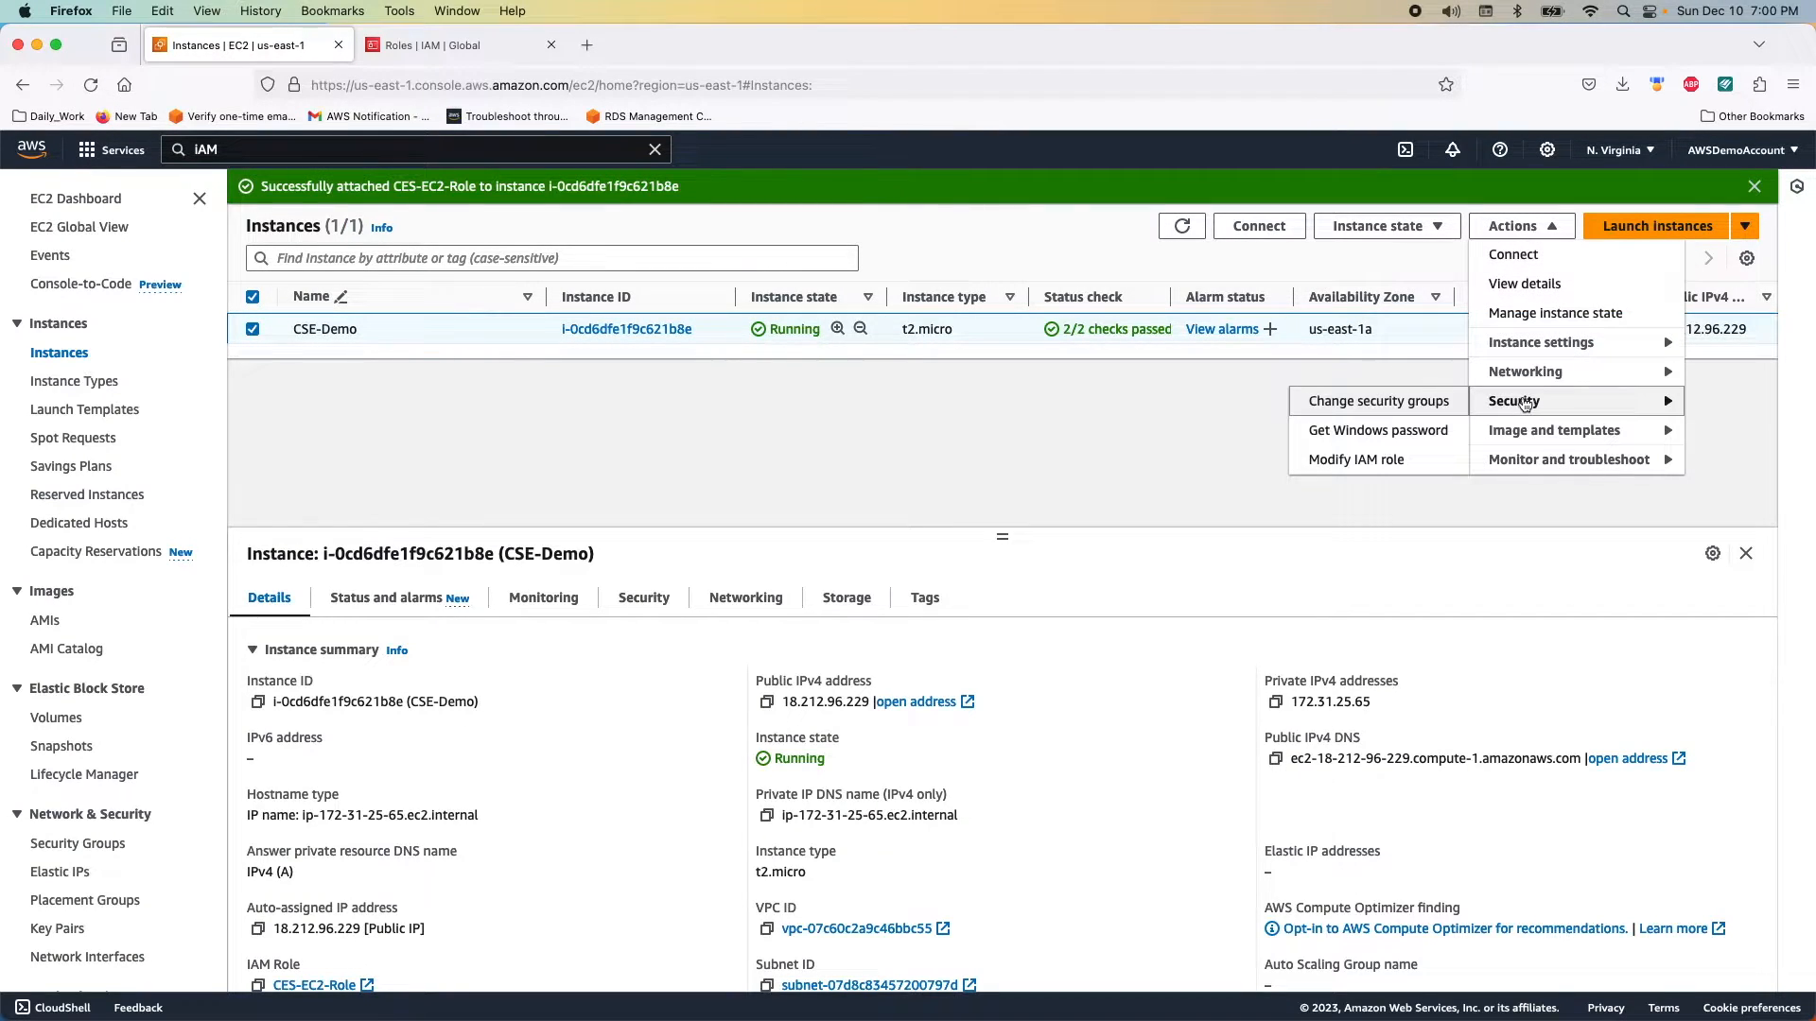
click(1382, 463)
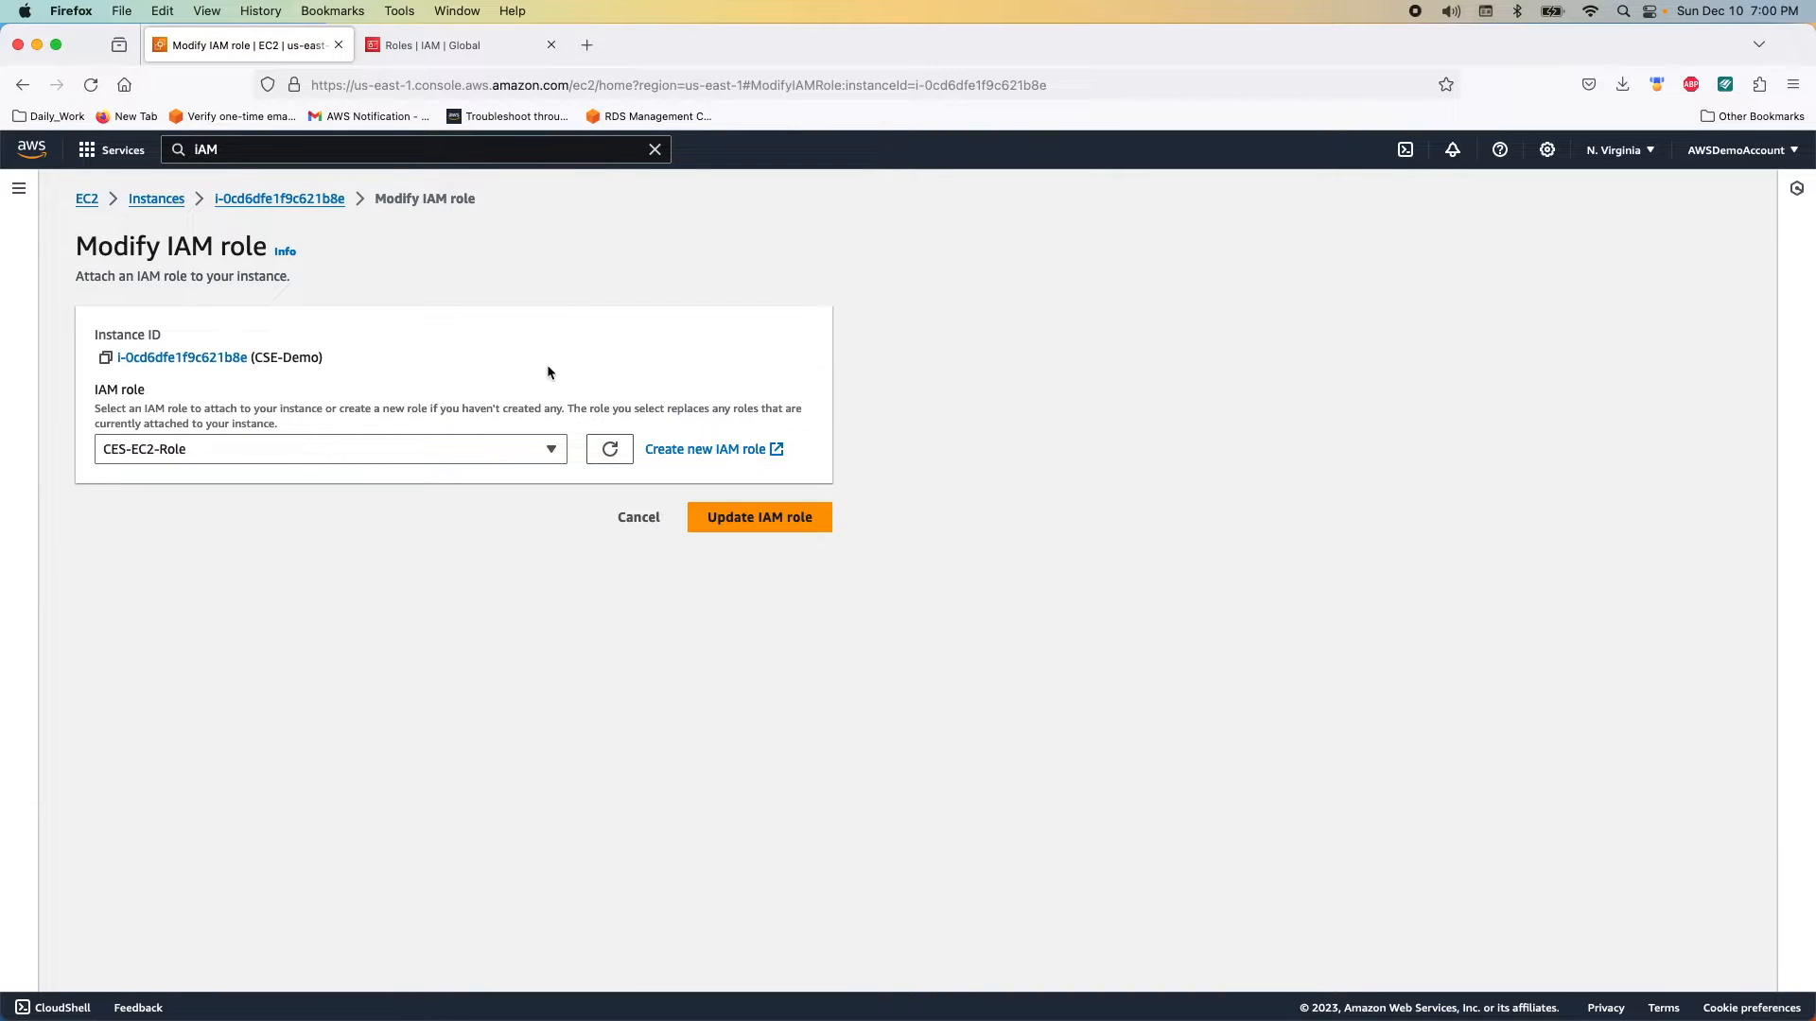
click(552, 452)
click(222, 608)
click(723, 518)
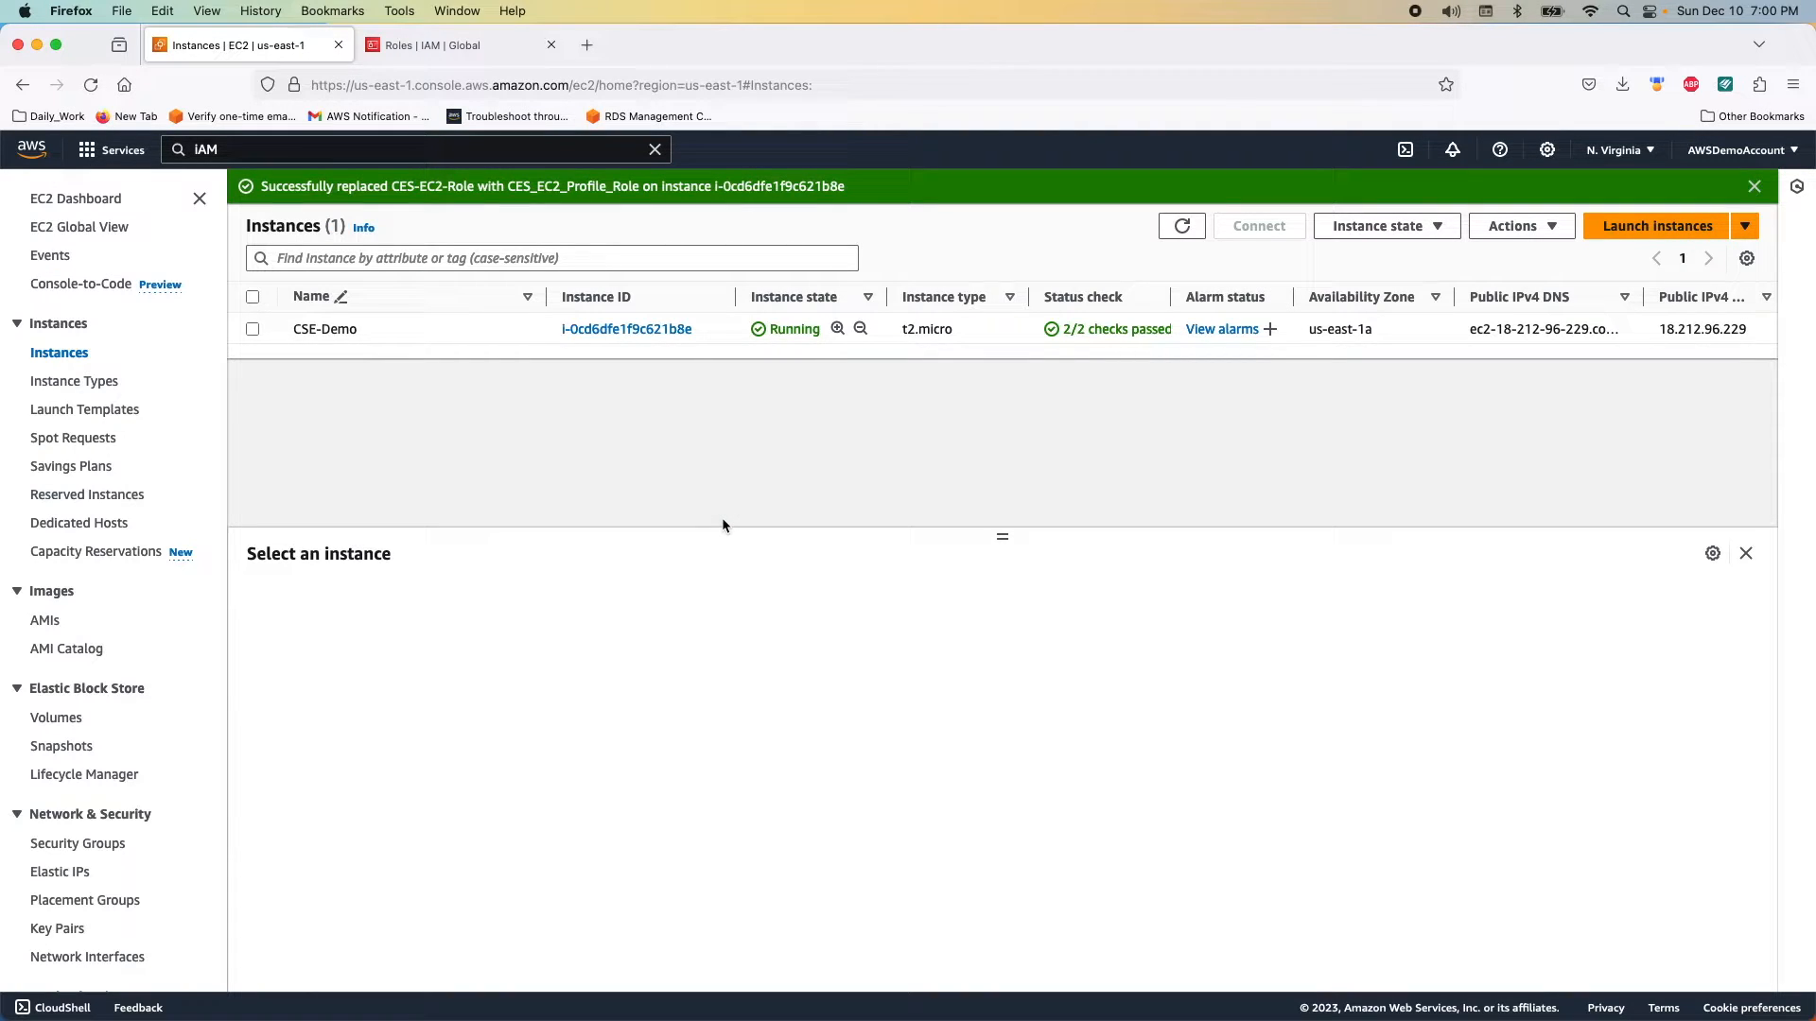
Select the CSE-Demo instance and check the attached IAM role in its security details.
click(252, 330)
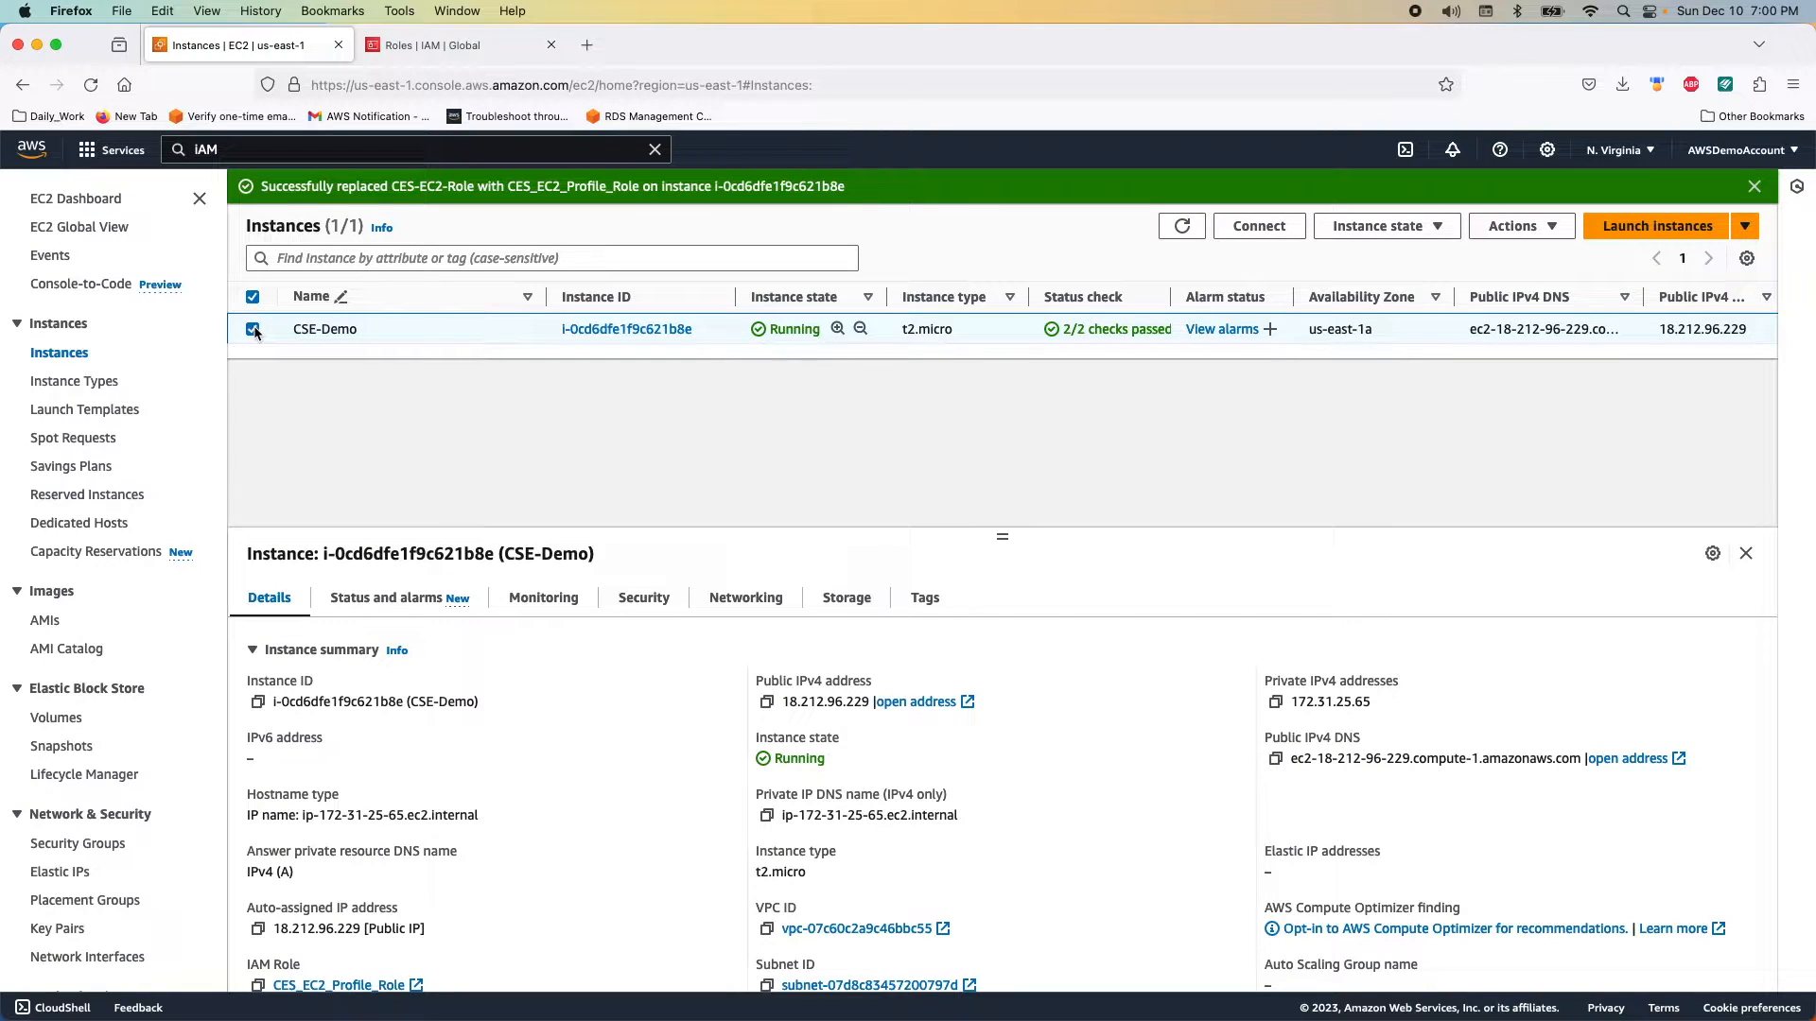
click(643, 598)
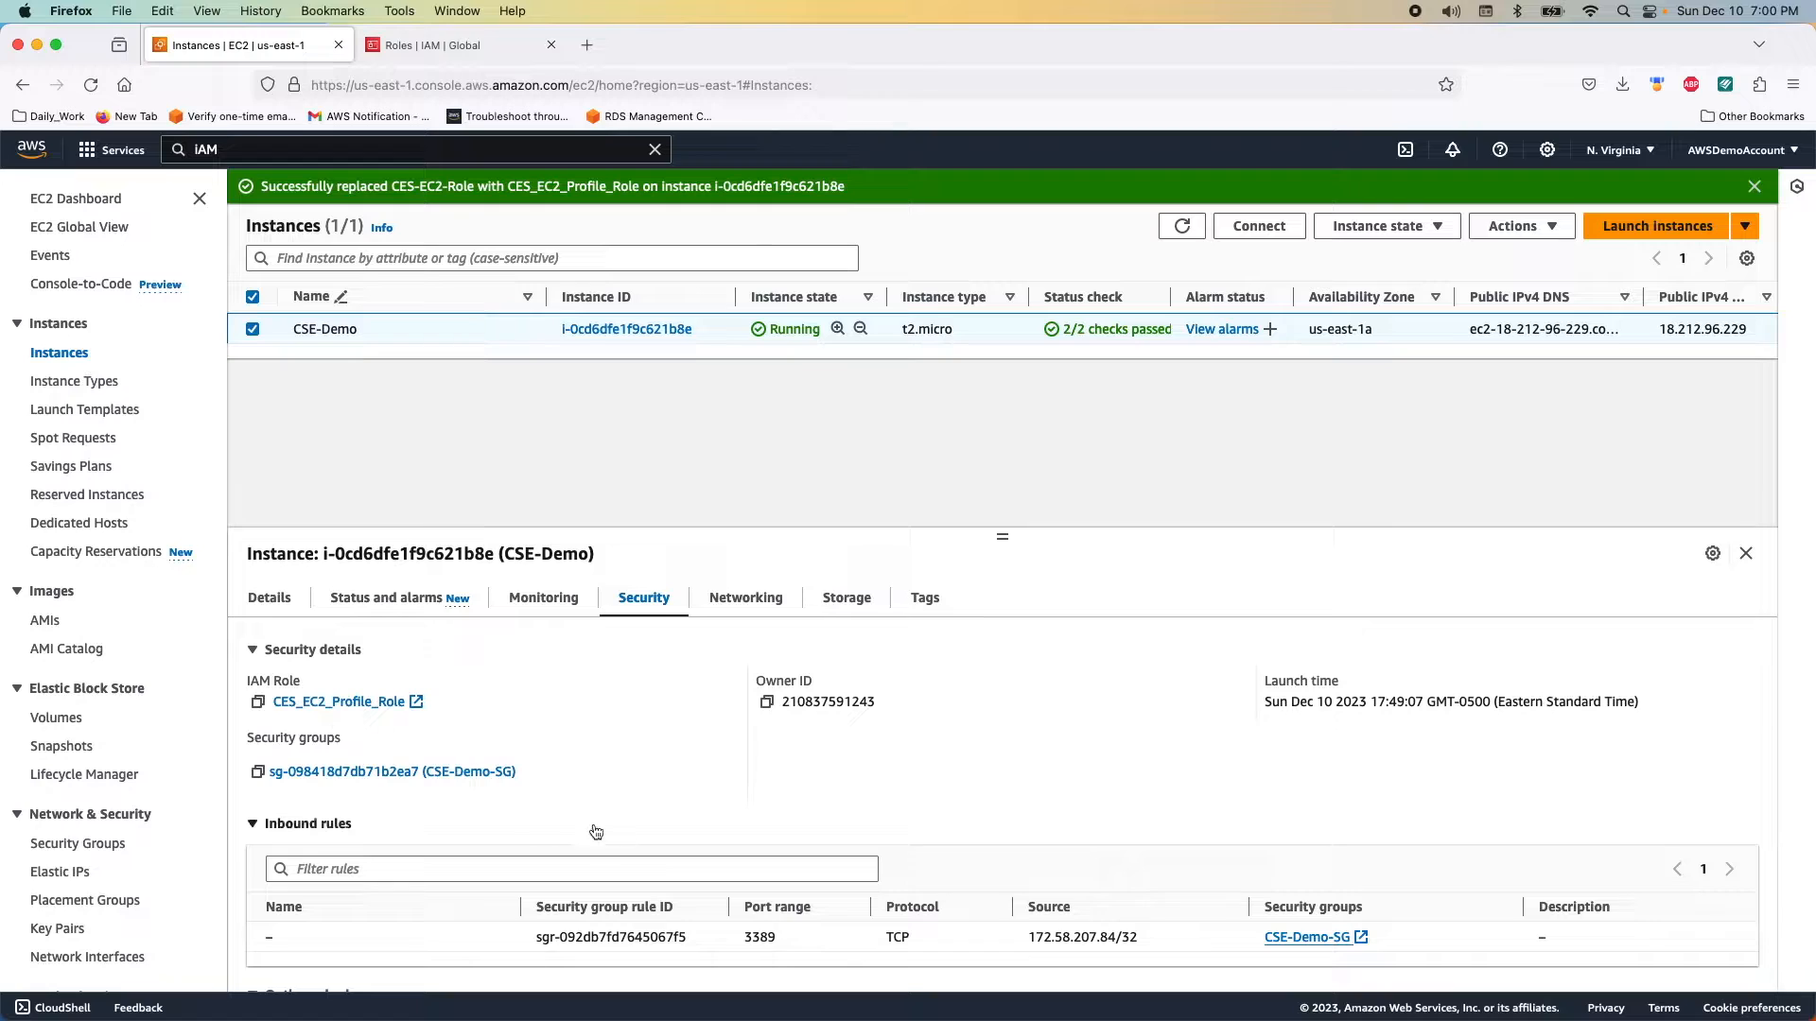
Open the instance's CSE-Demo-SG security group and review its inbound and outbound rules.
click(378, 773)
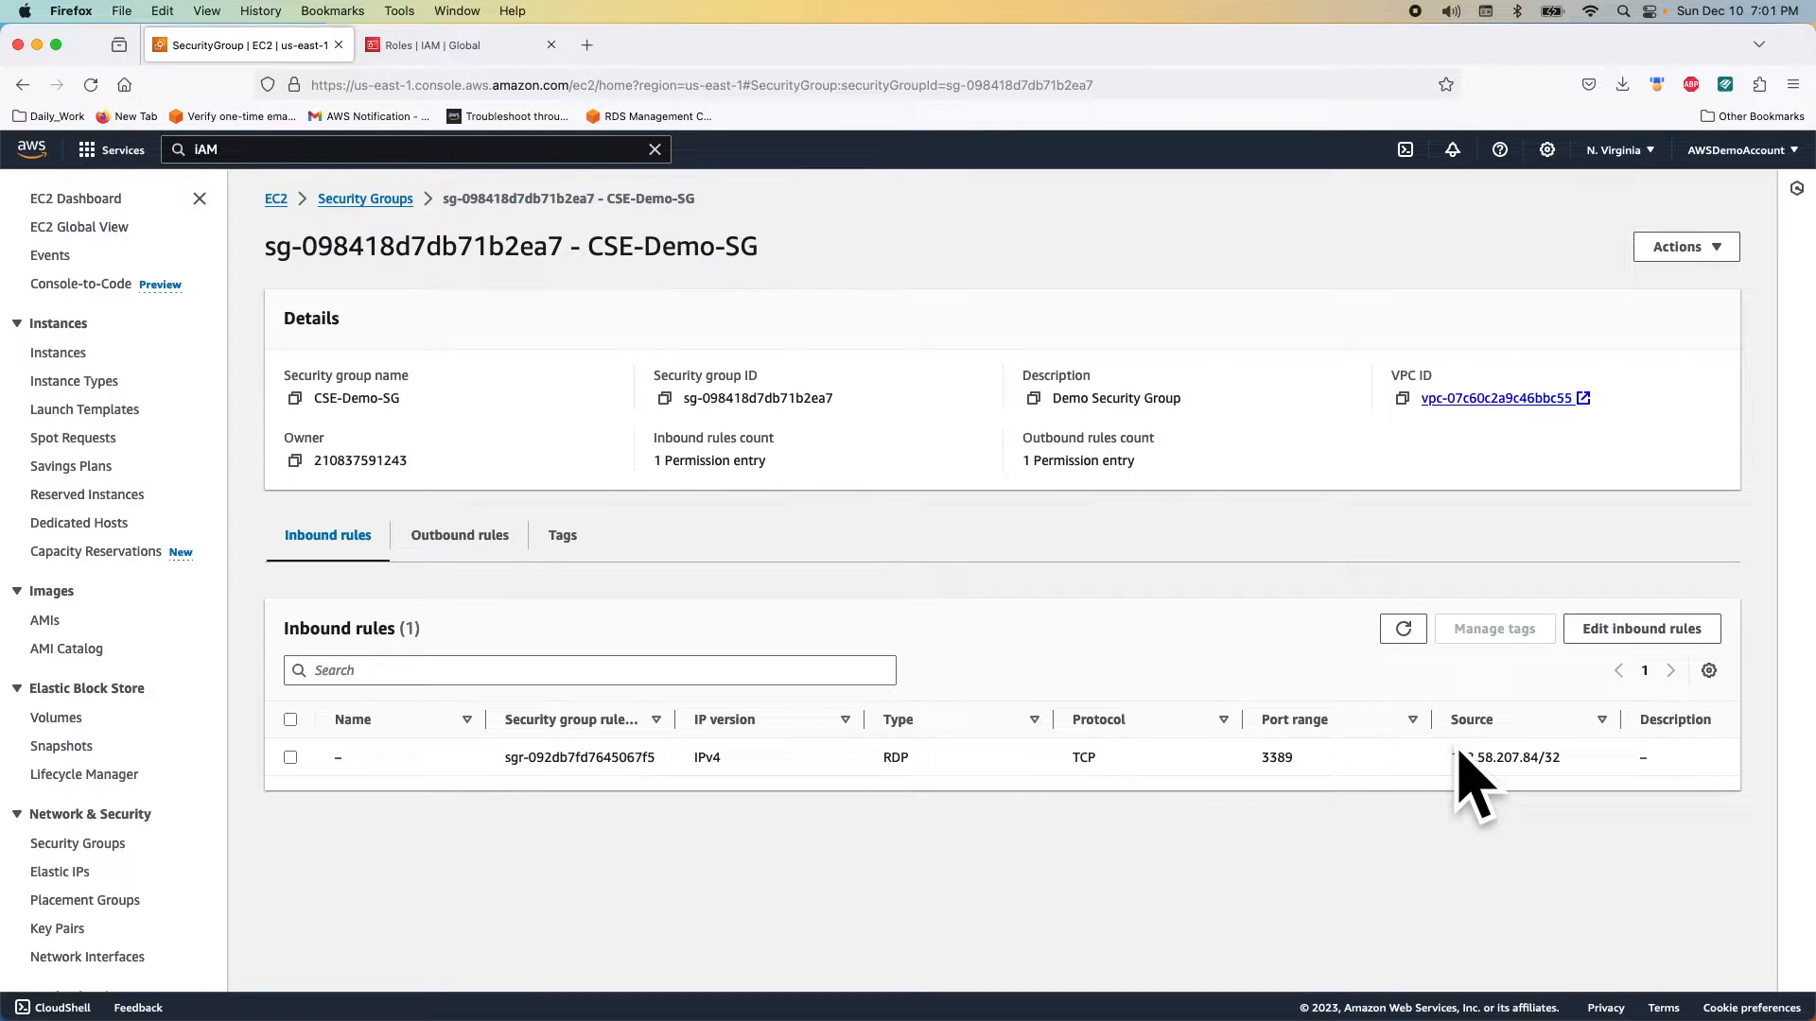
click(450, 541)
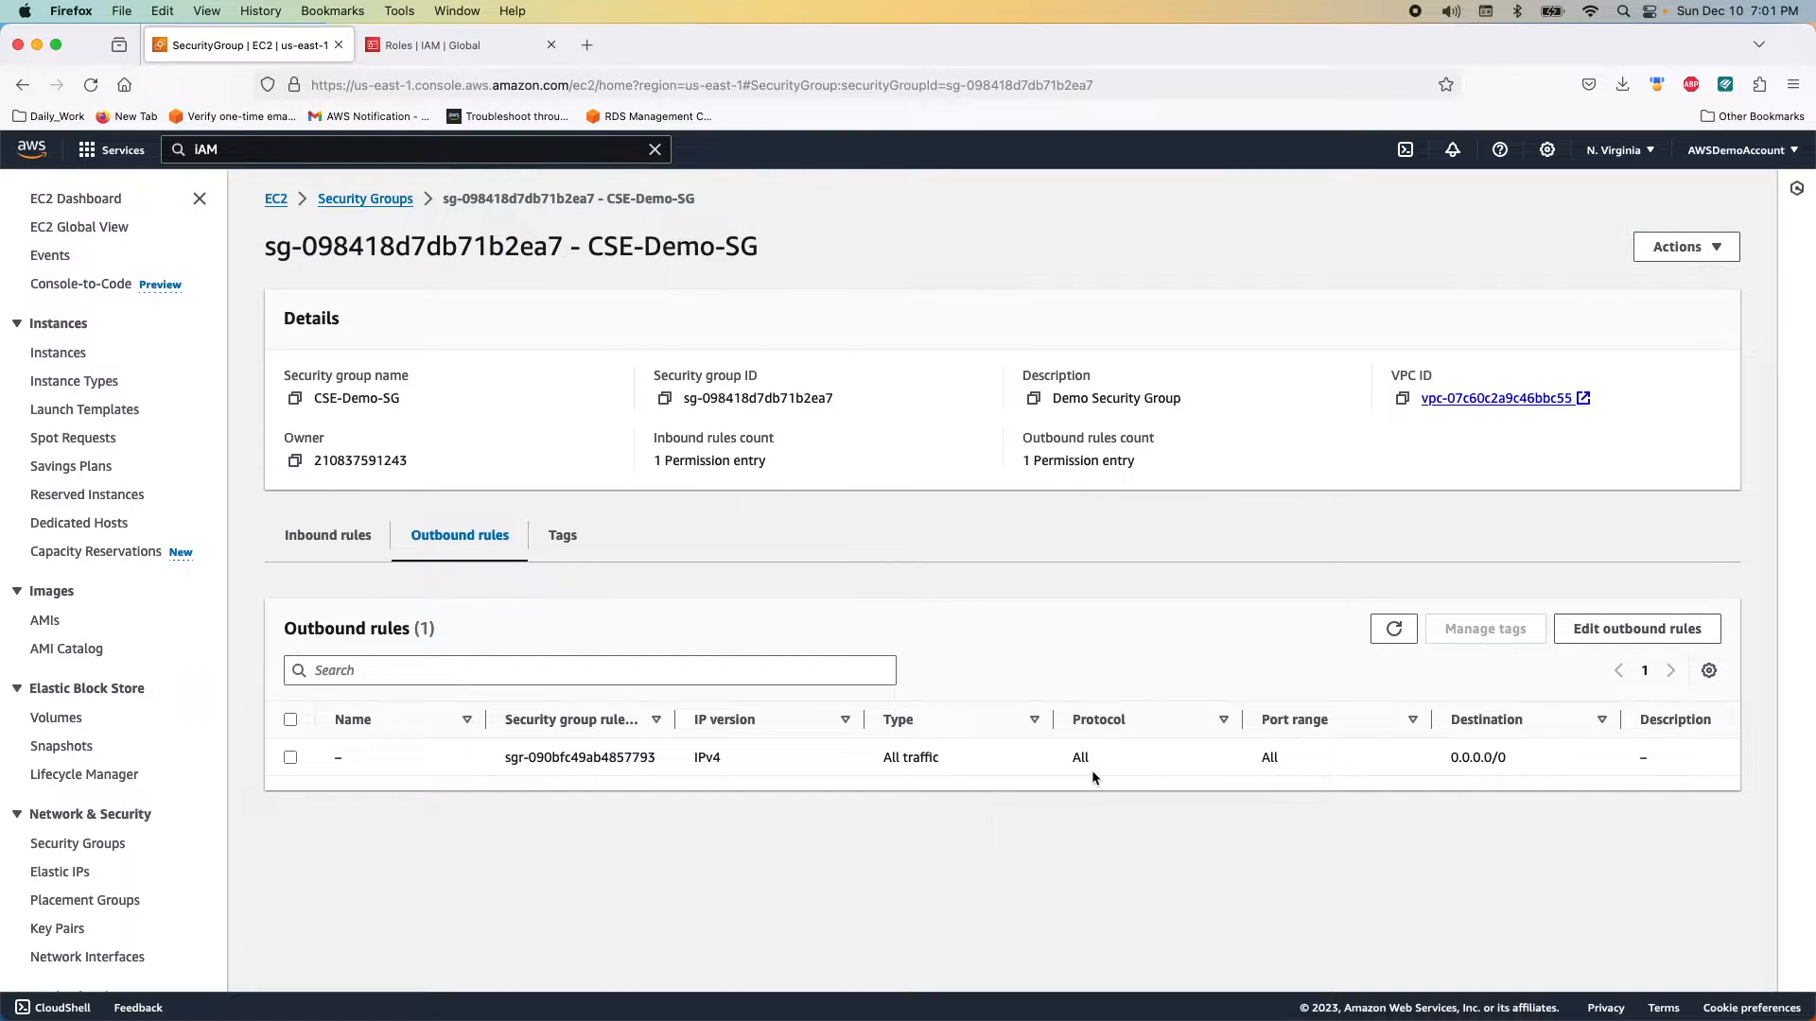
Switch to the browser tab with the IAM roles, search the services for SYS and open Systems Manager.
click(237, 151)
click(430, 44)
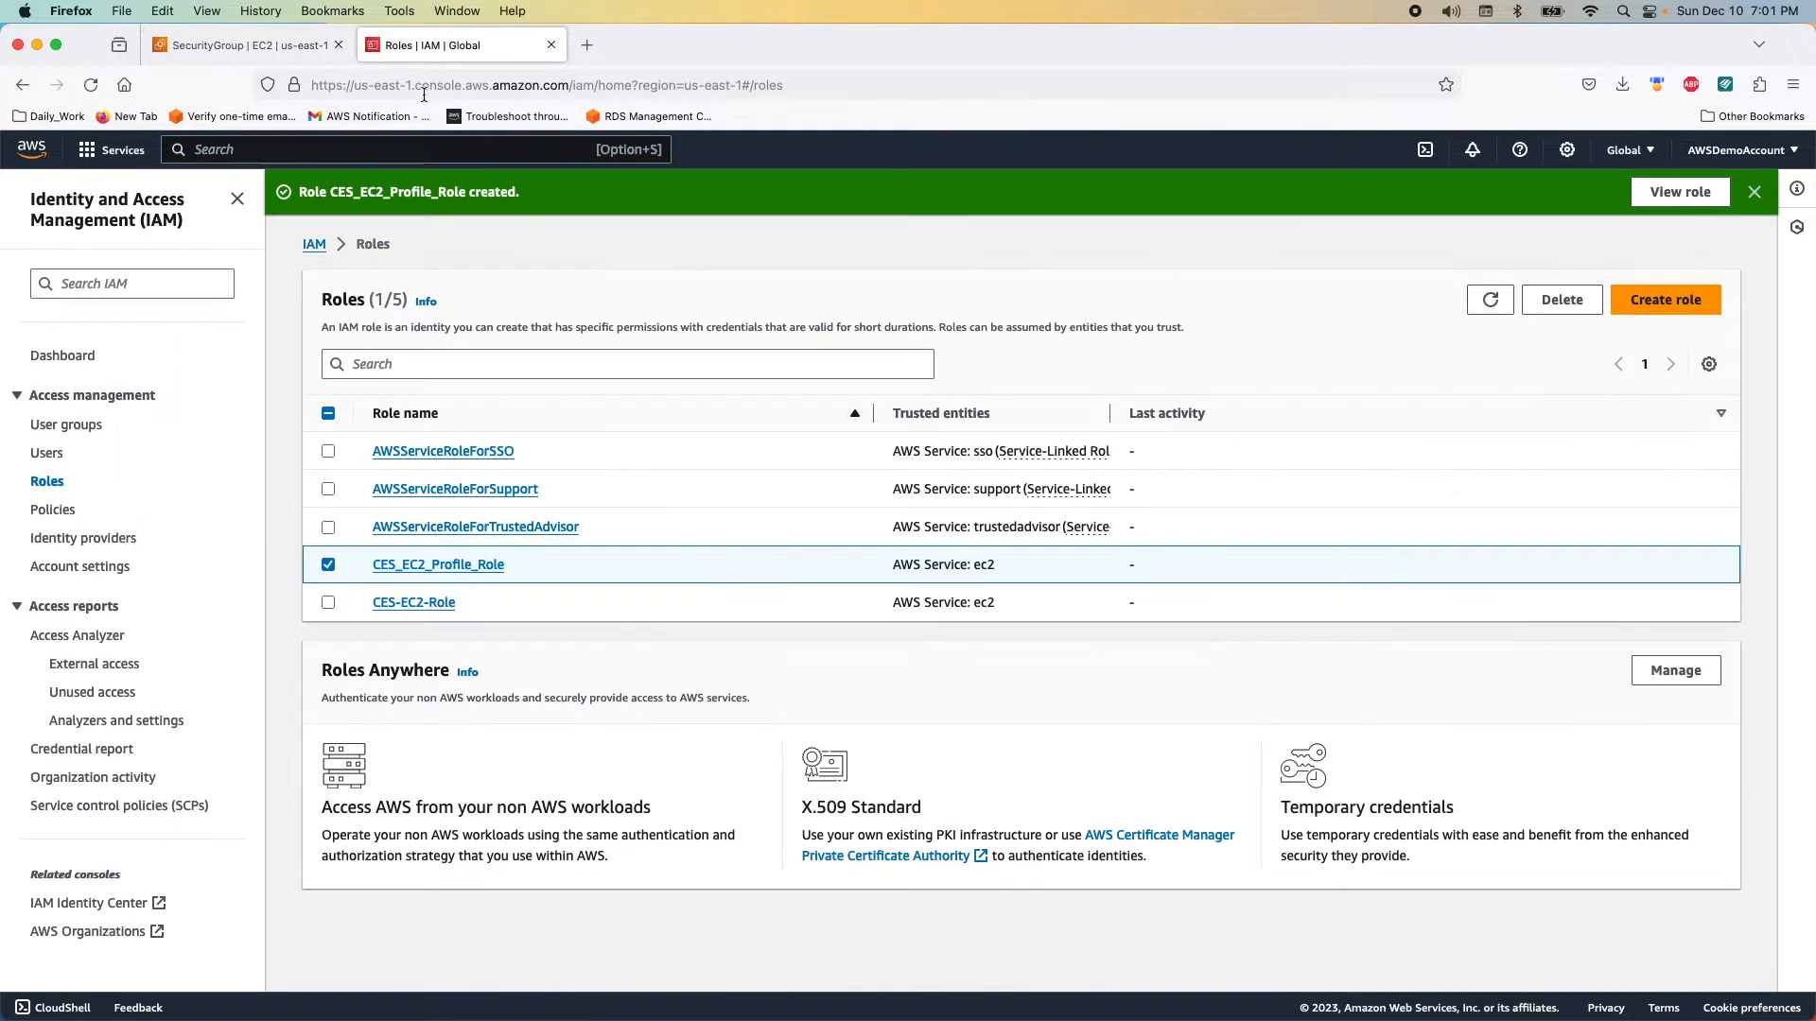
click(279, 147)
text(SYS)
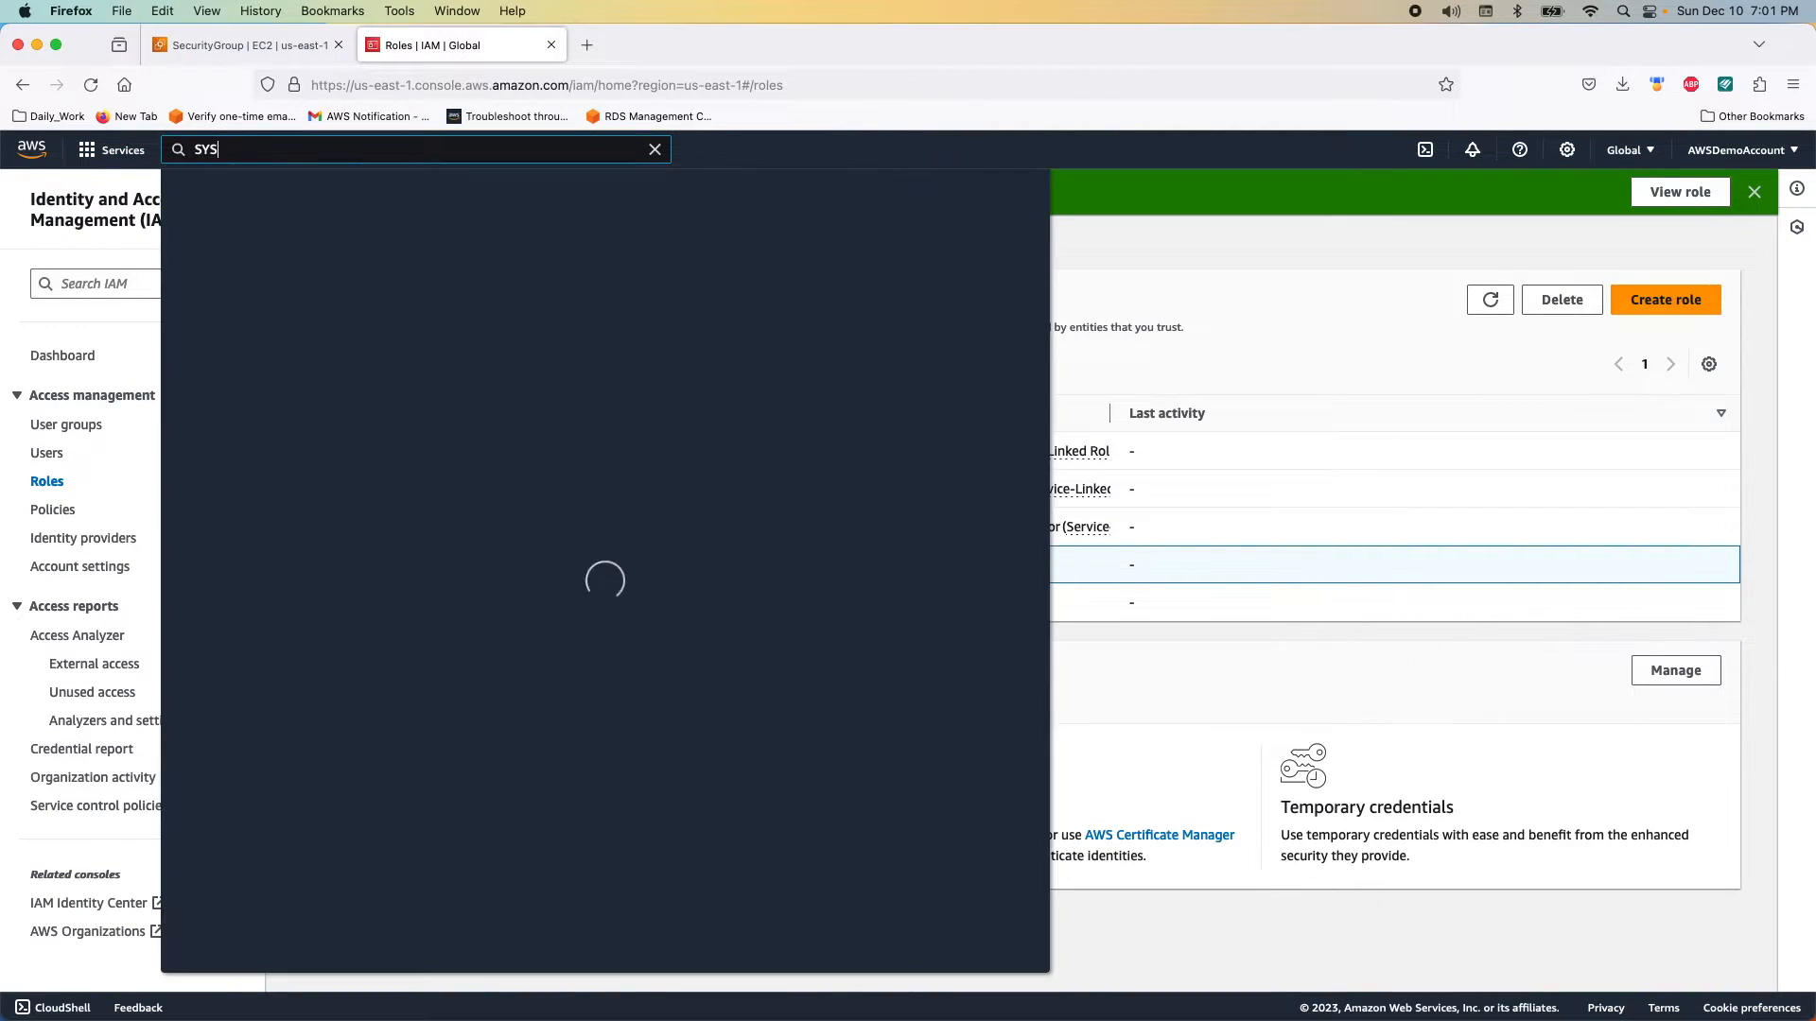
click(499, 331)
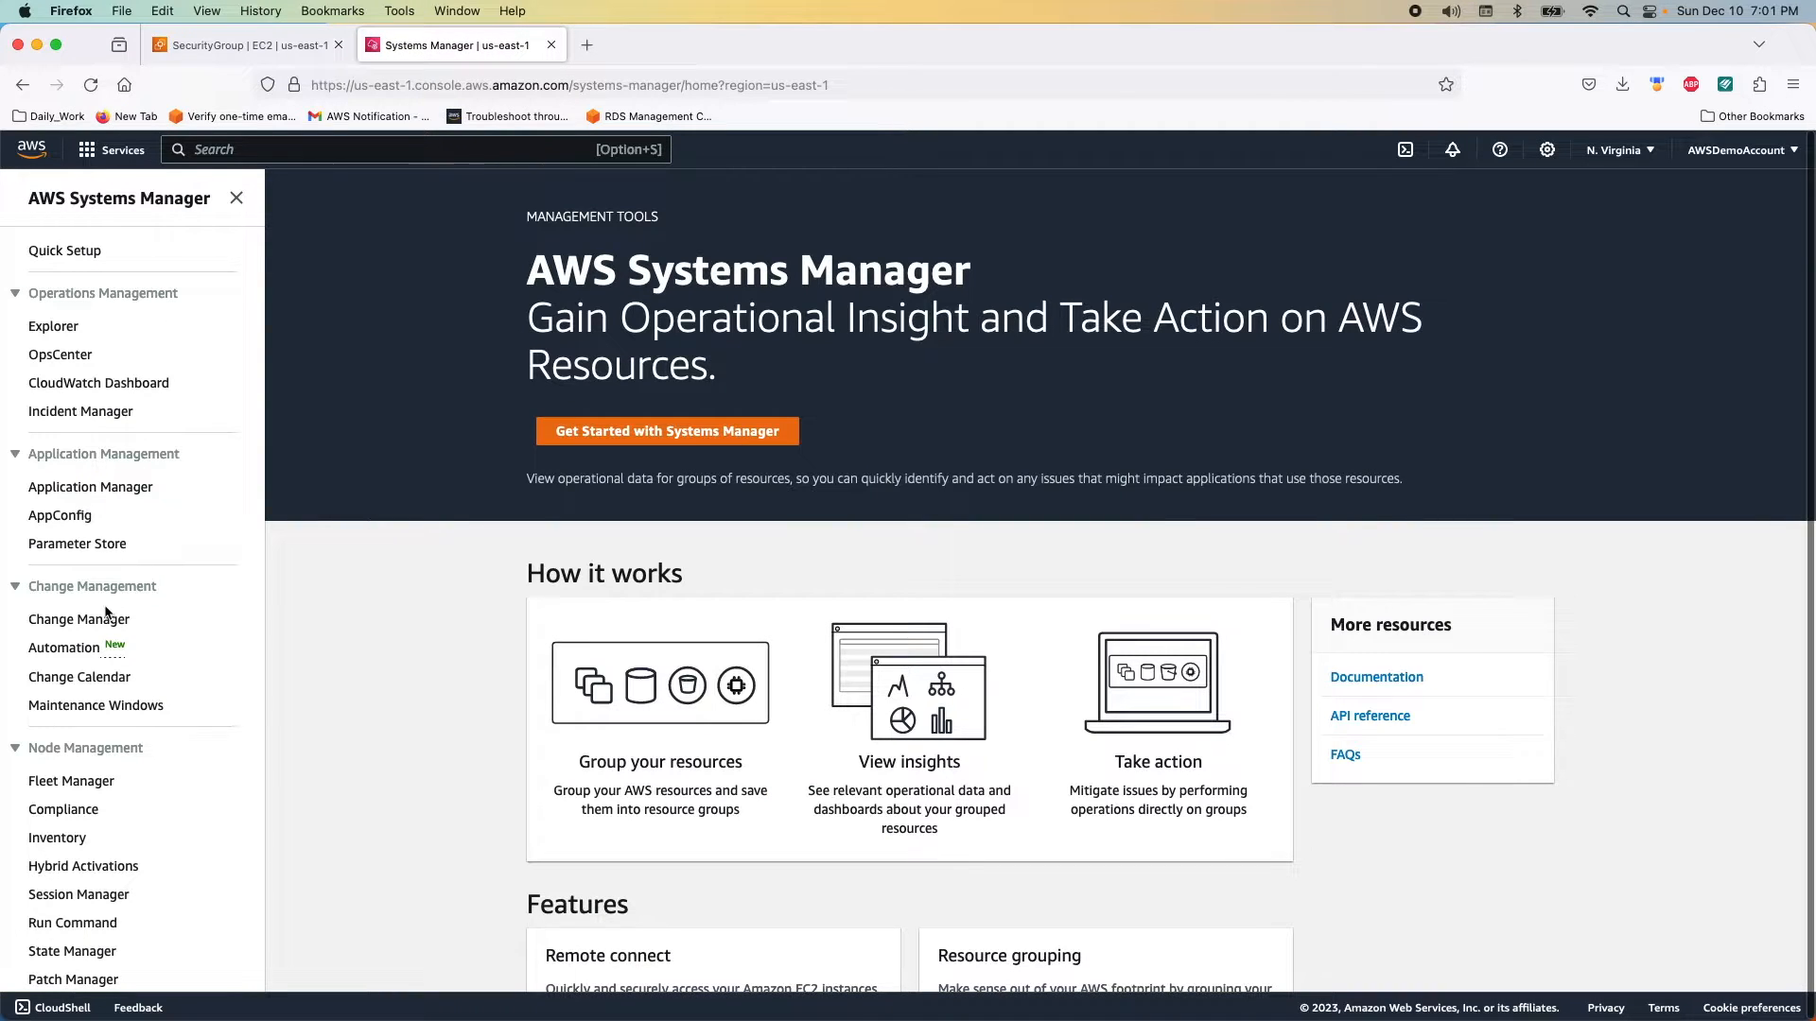
Open Fleet Manager and refresh the managed nodes list to check for the CSE-Demo instance.
scroll(52, 777, down, 1)
click(52, 777)
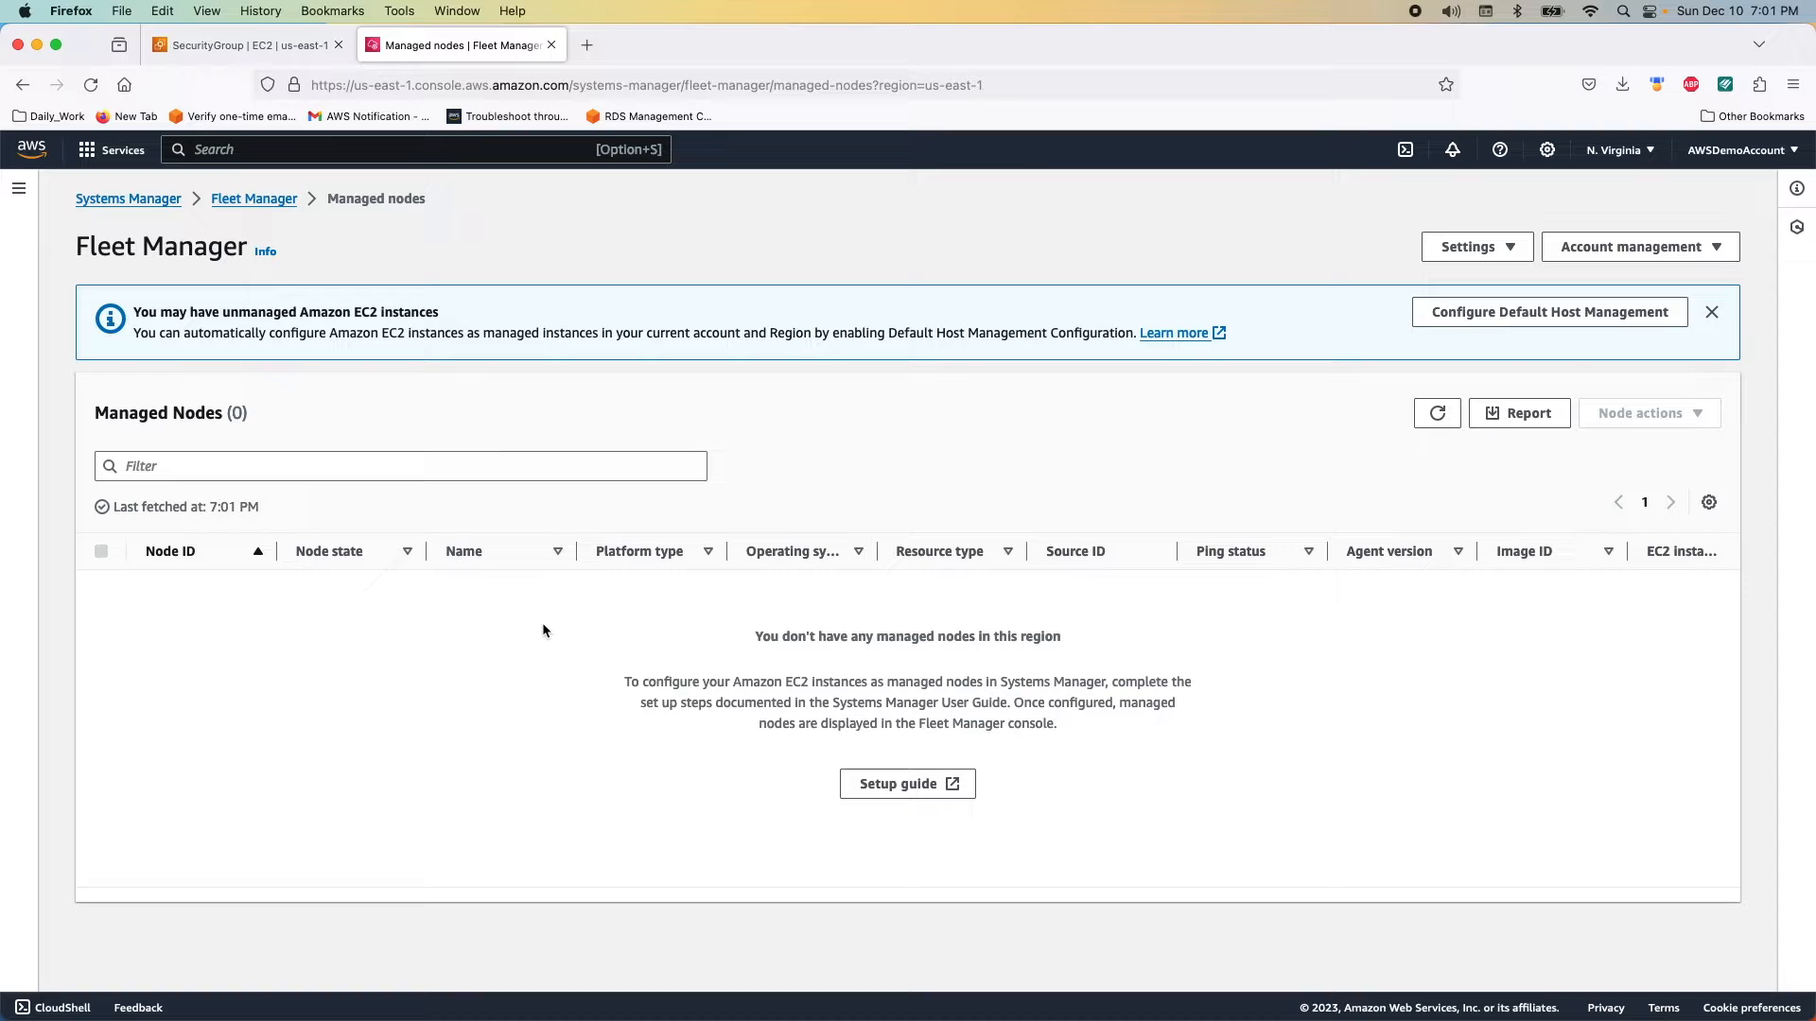
click(1436, 415)
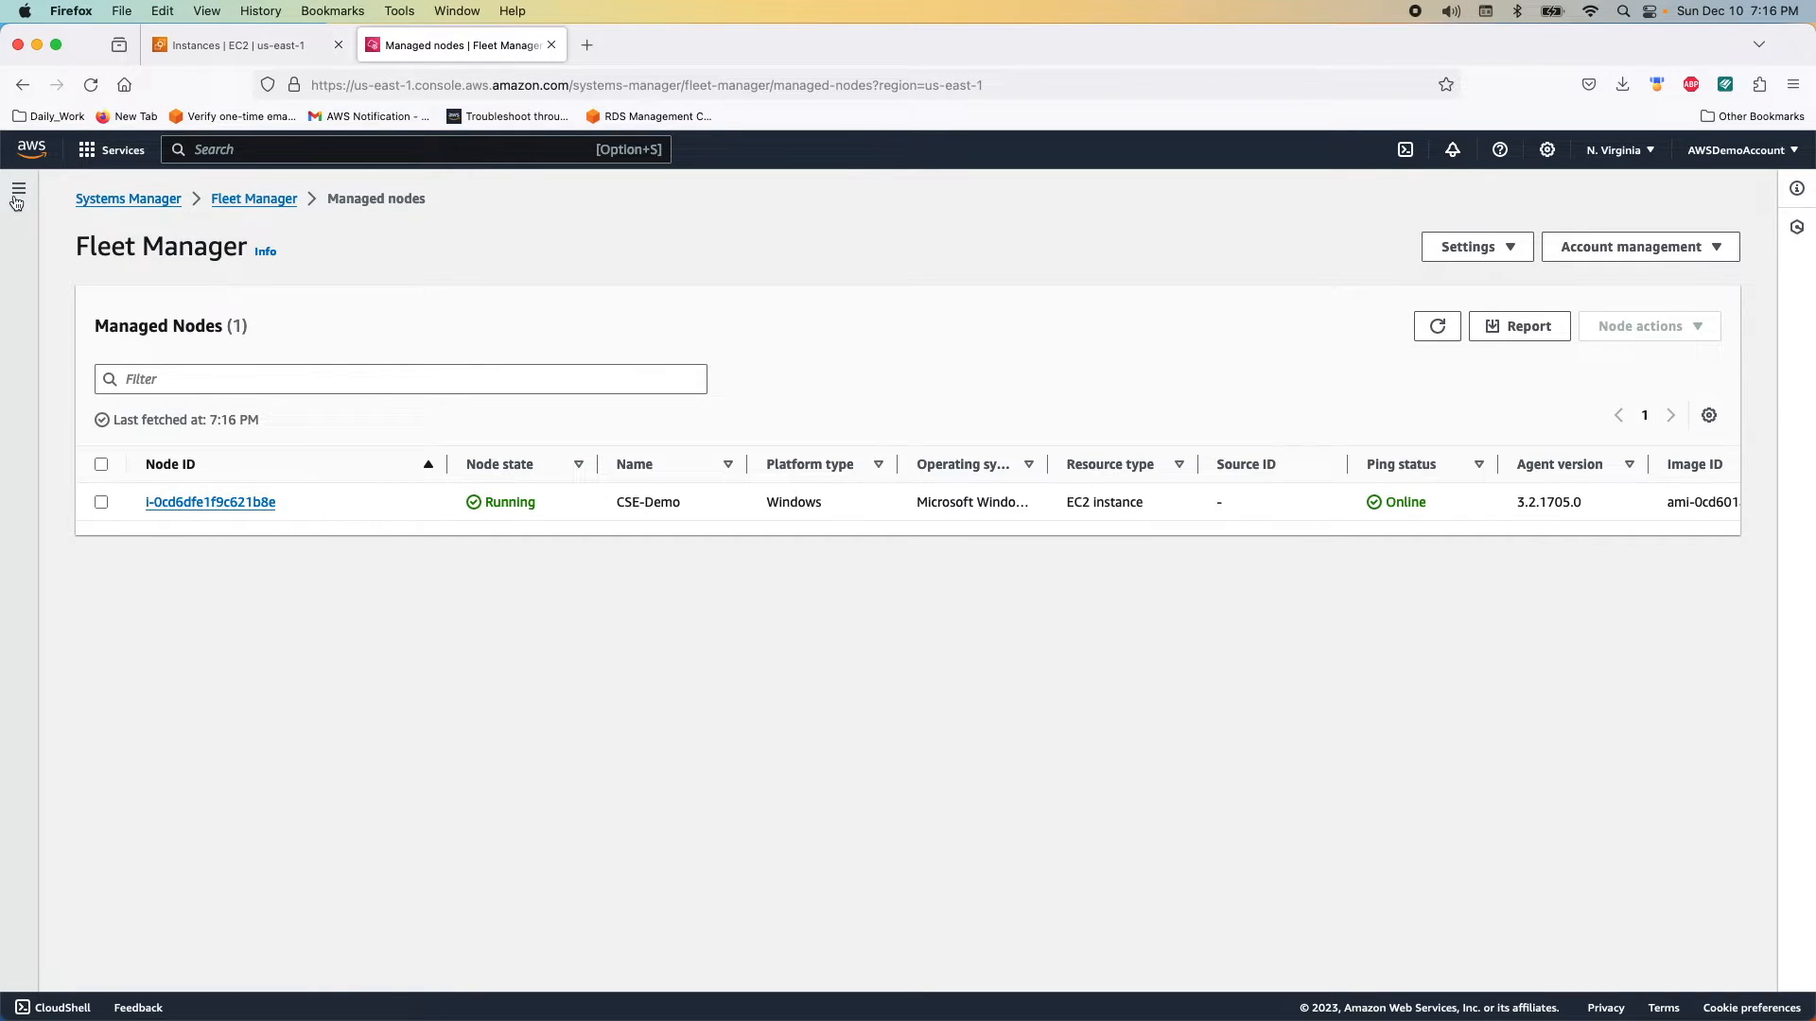
Go to Run Command in Systems Manager and start a new command.
click(17, 193)
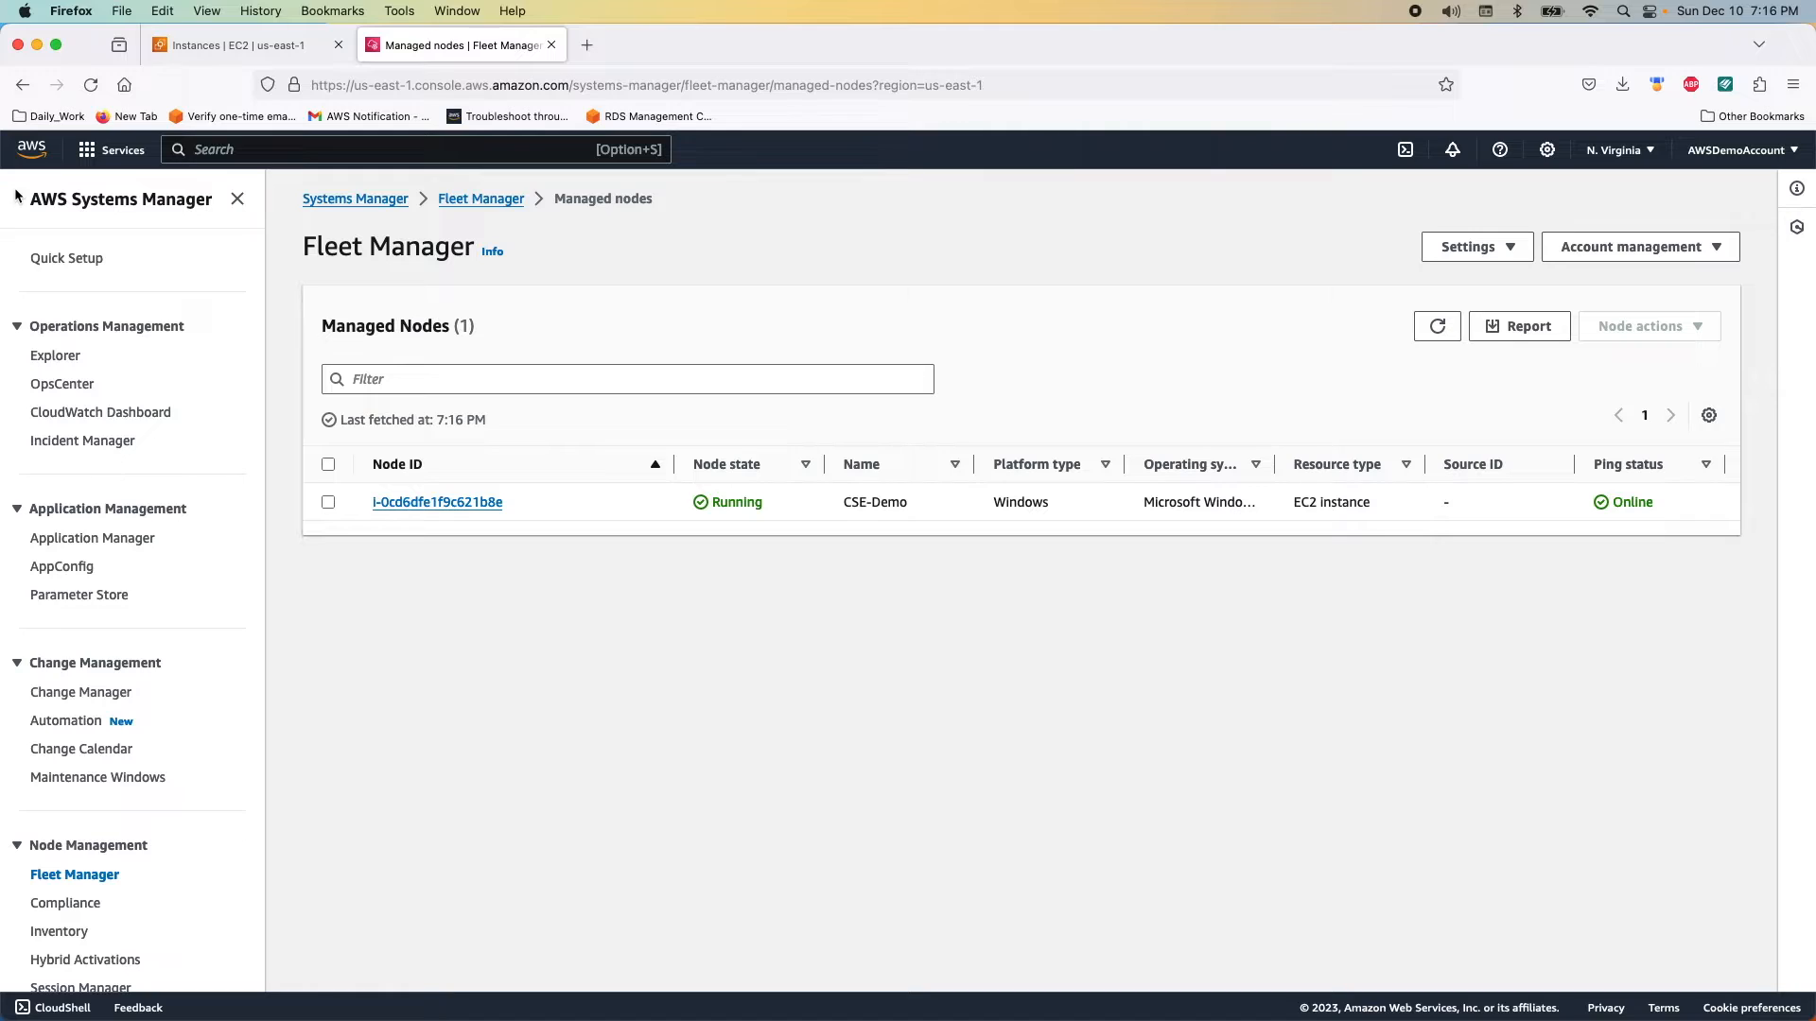
scroll(95, 511, down, 5)
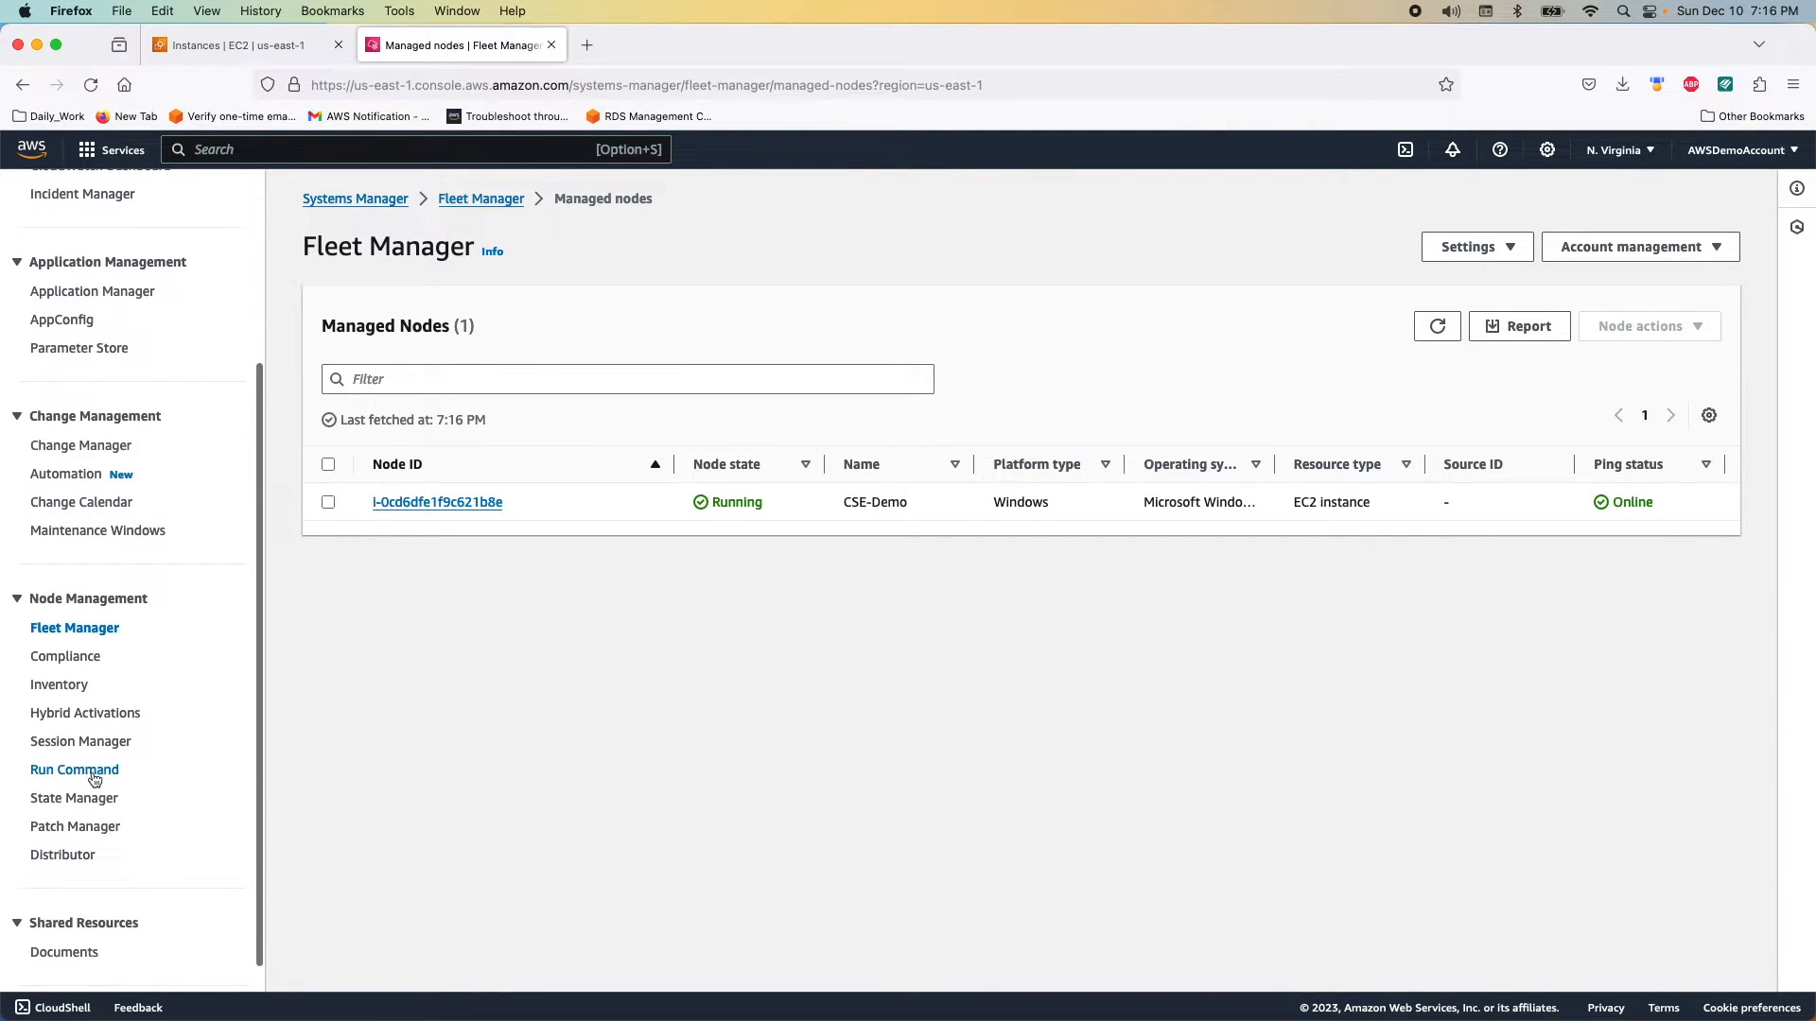
click(93, 770)
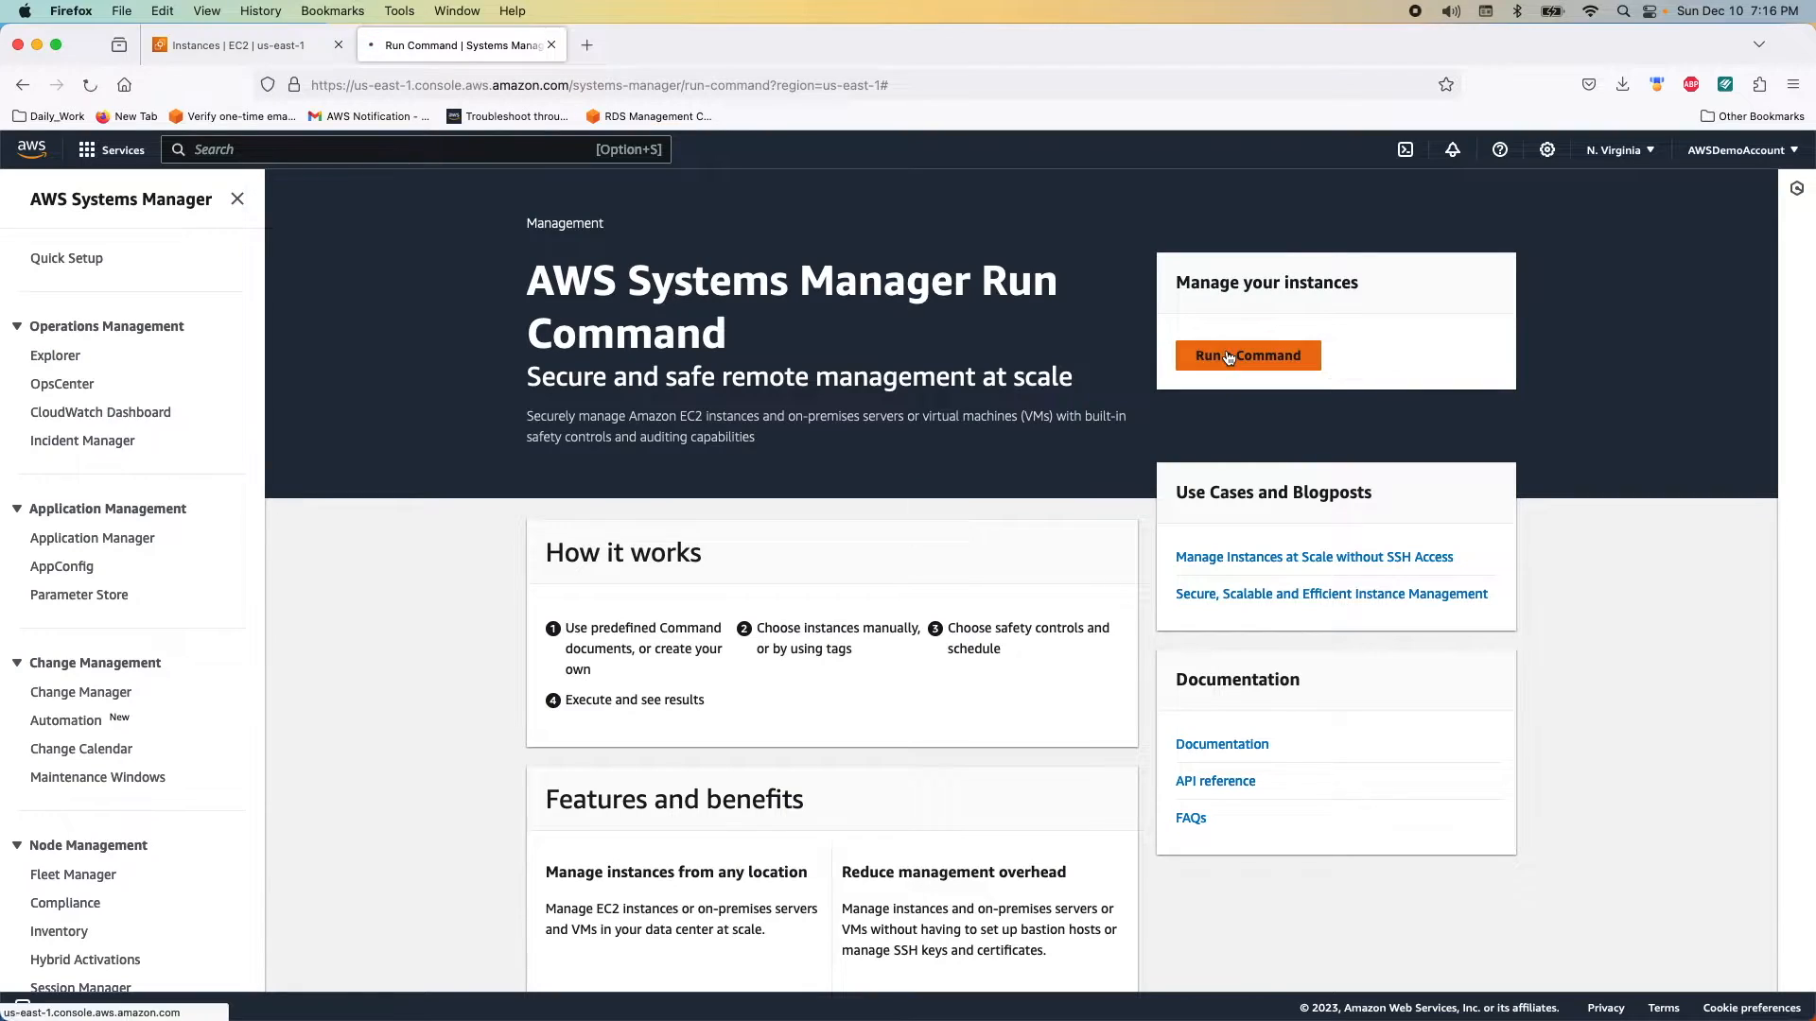
click(1225, 359)
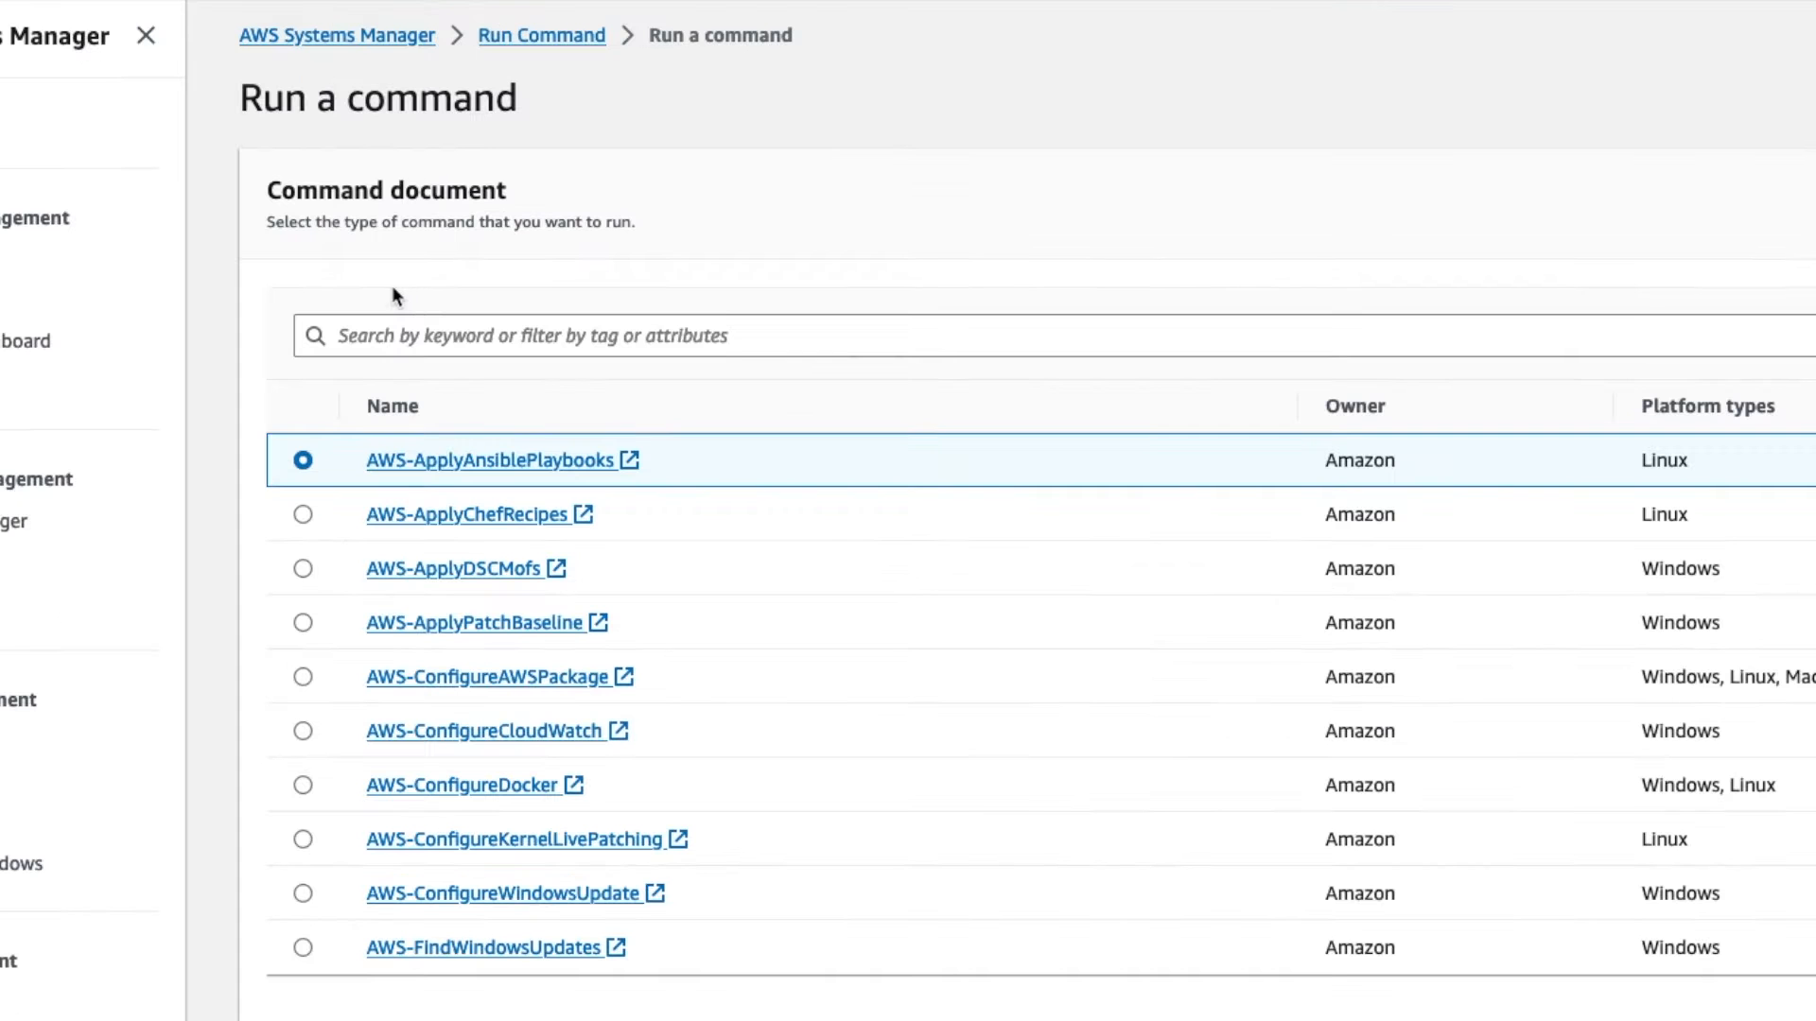
Filter the command documents by AWS-ConfigureAWSPackage and select that document.
click(358, 330)
text(A)
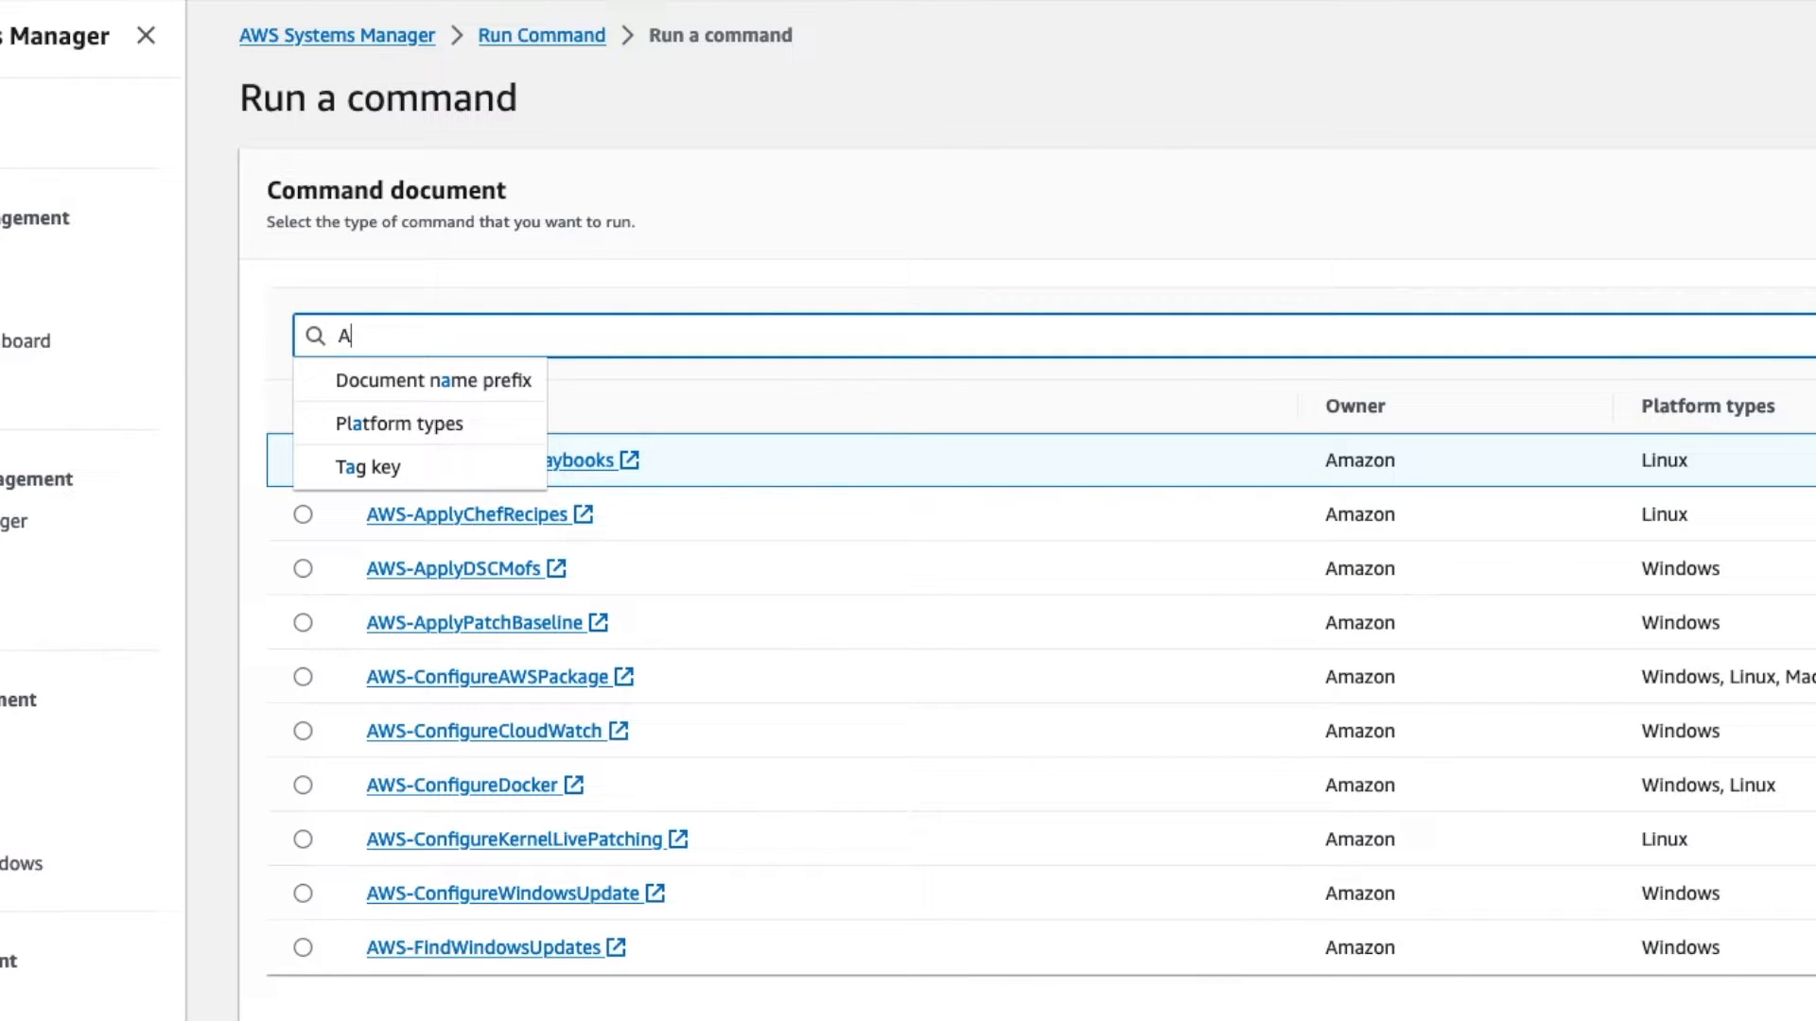
text(WS-C)
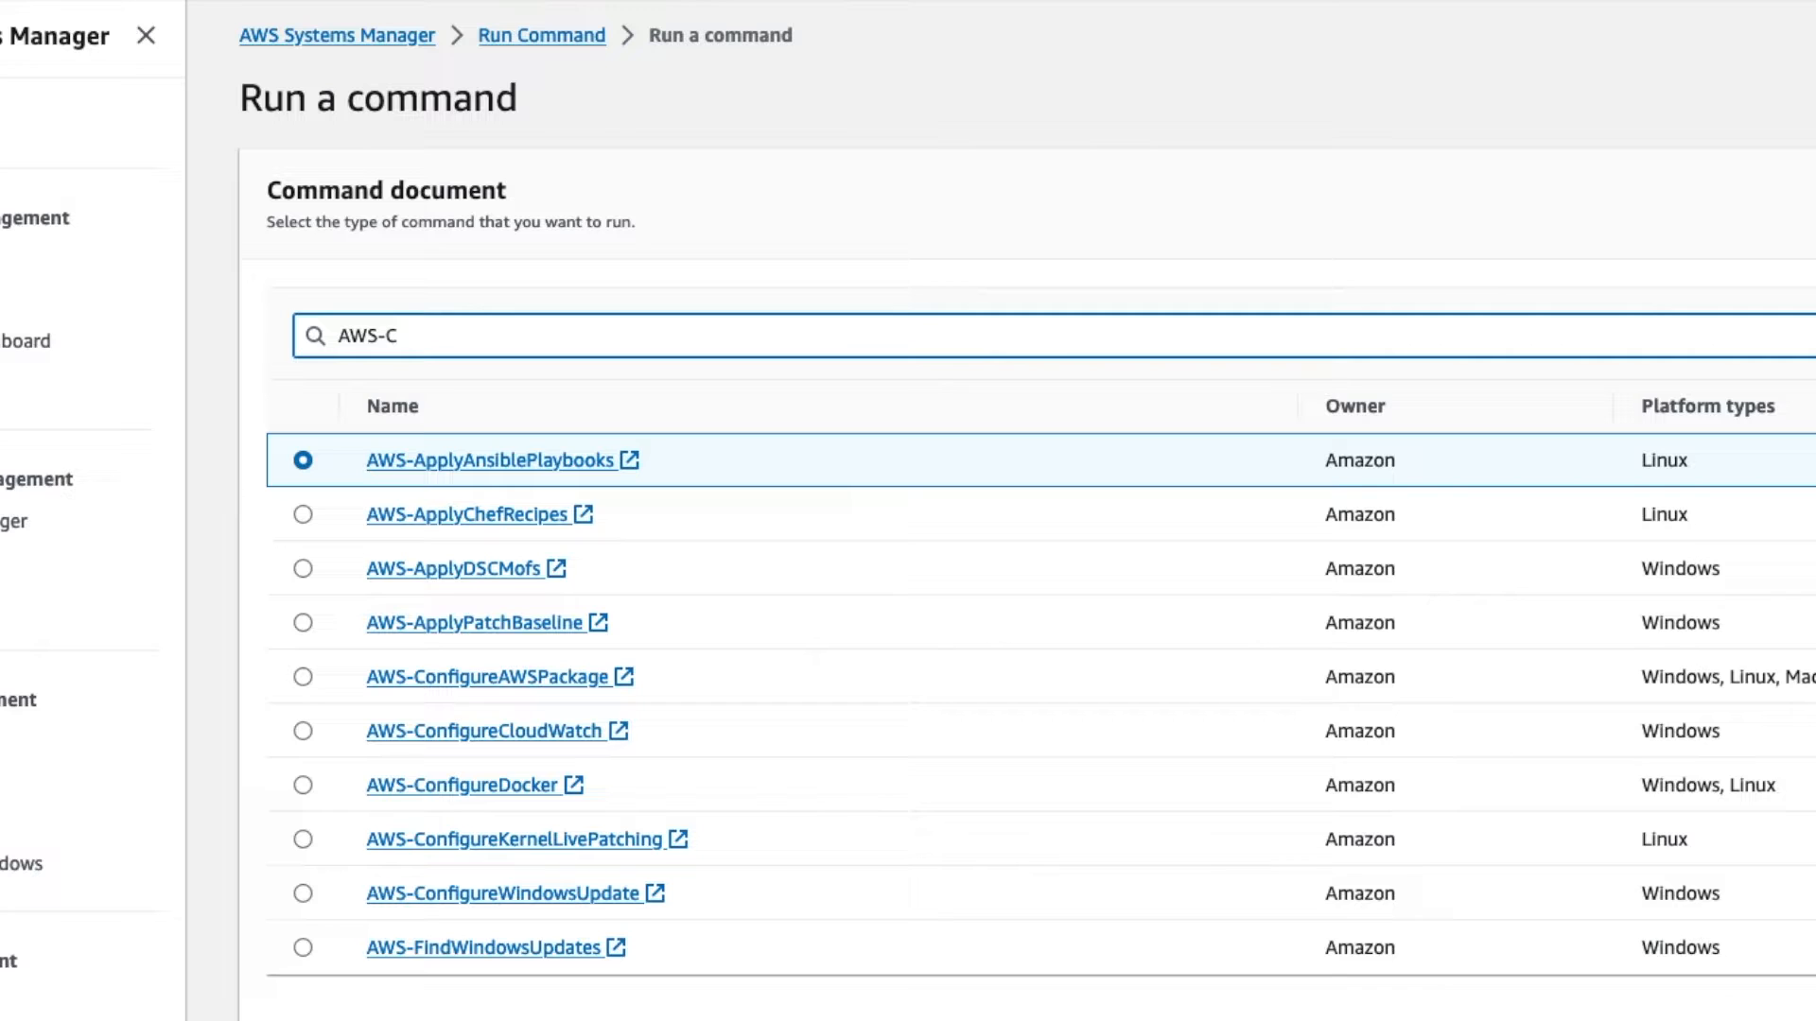
text(onfigureAWSPa)
text(ckage)
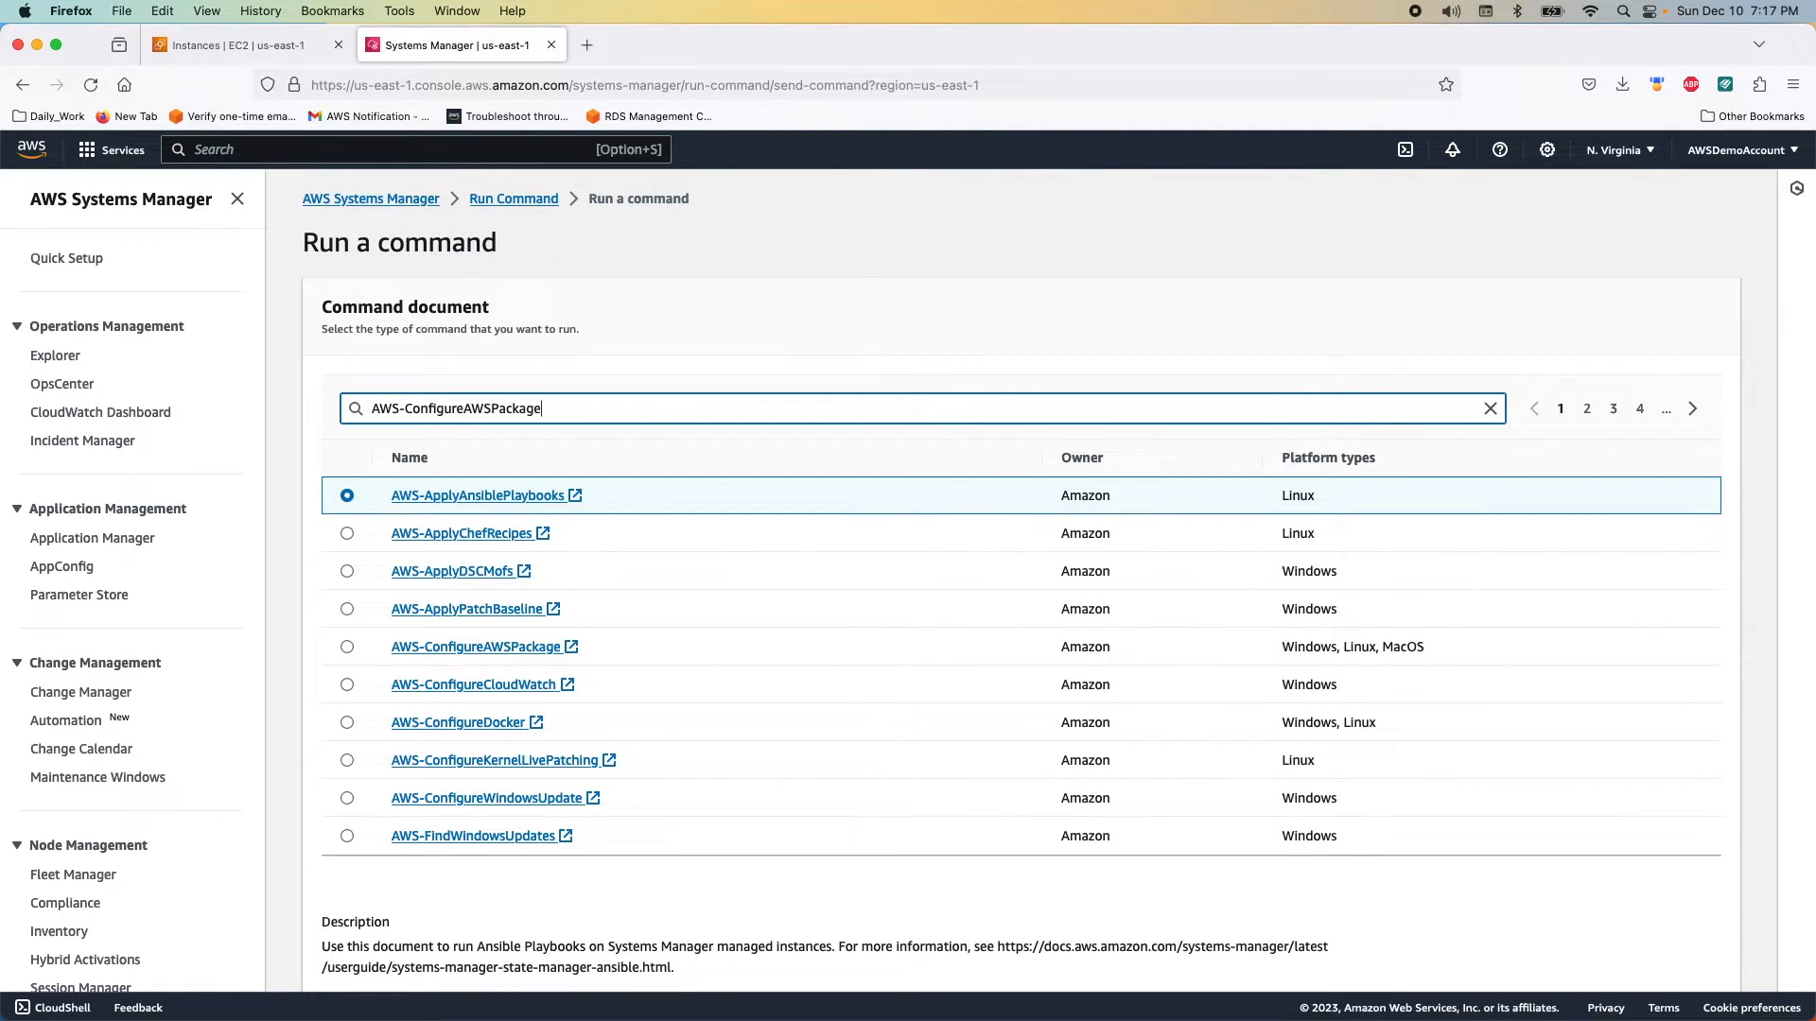
key(Return)
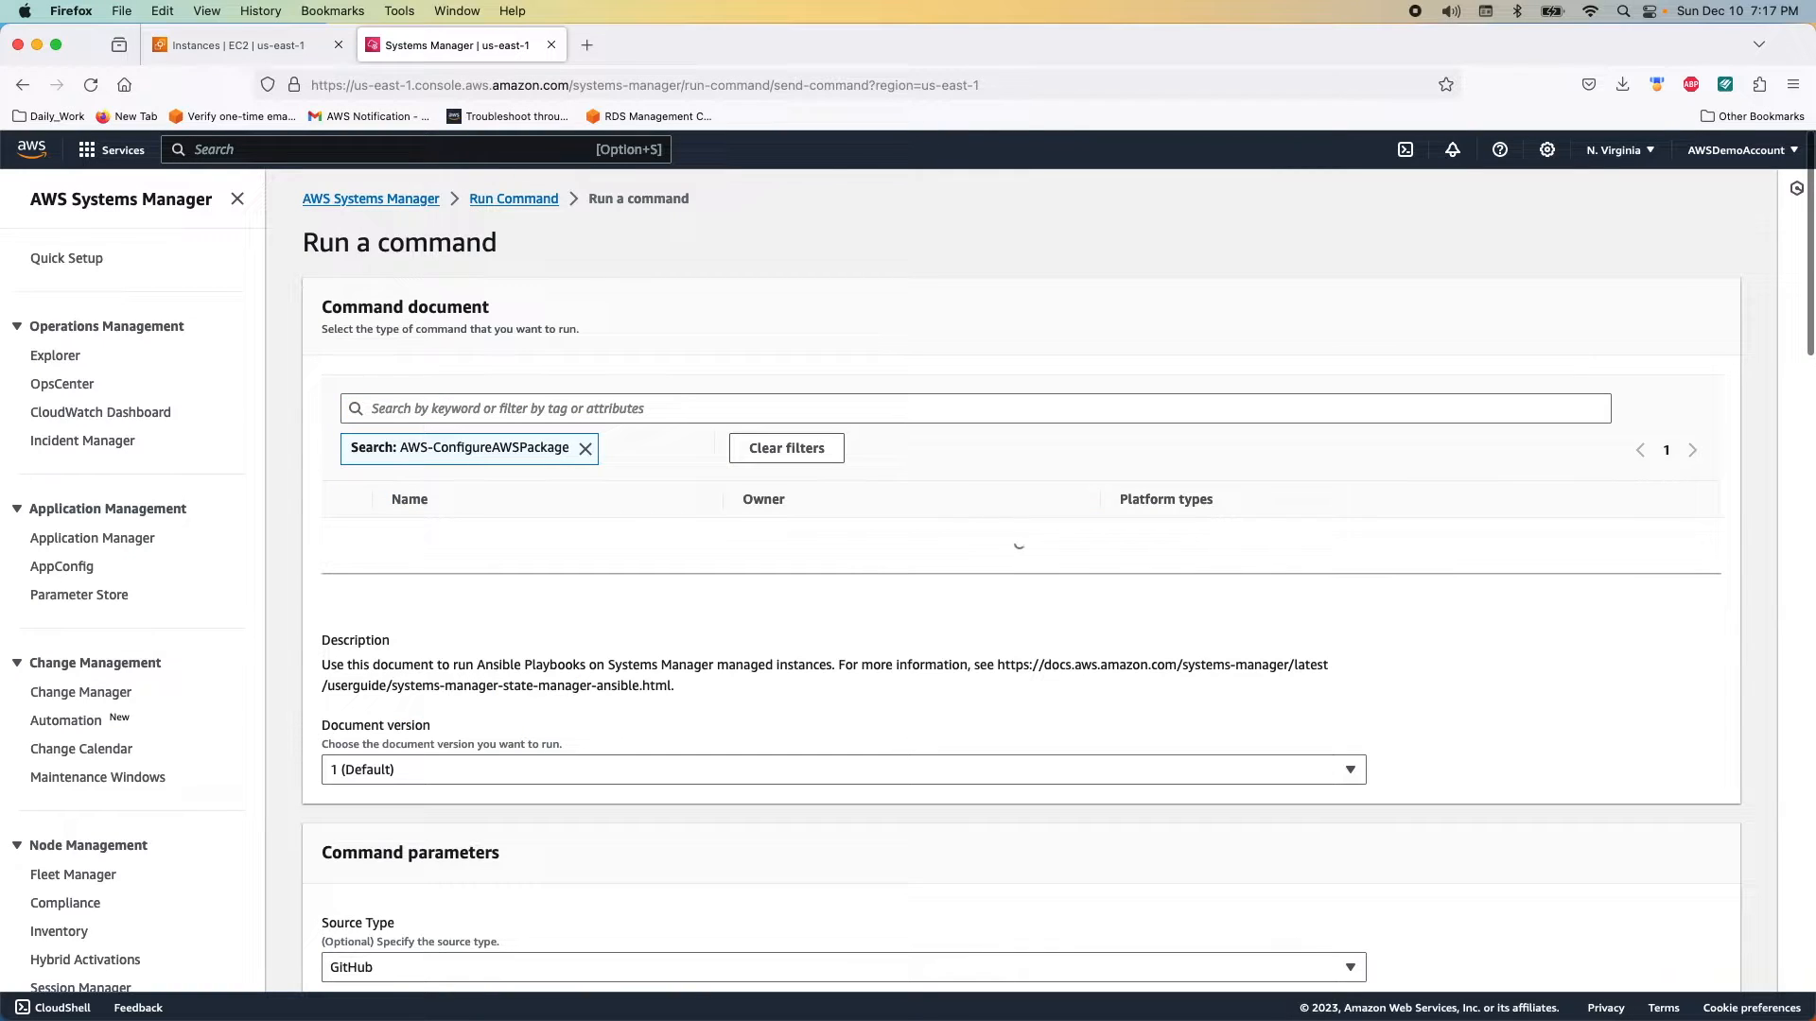
click(347, 537)
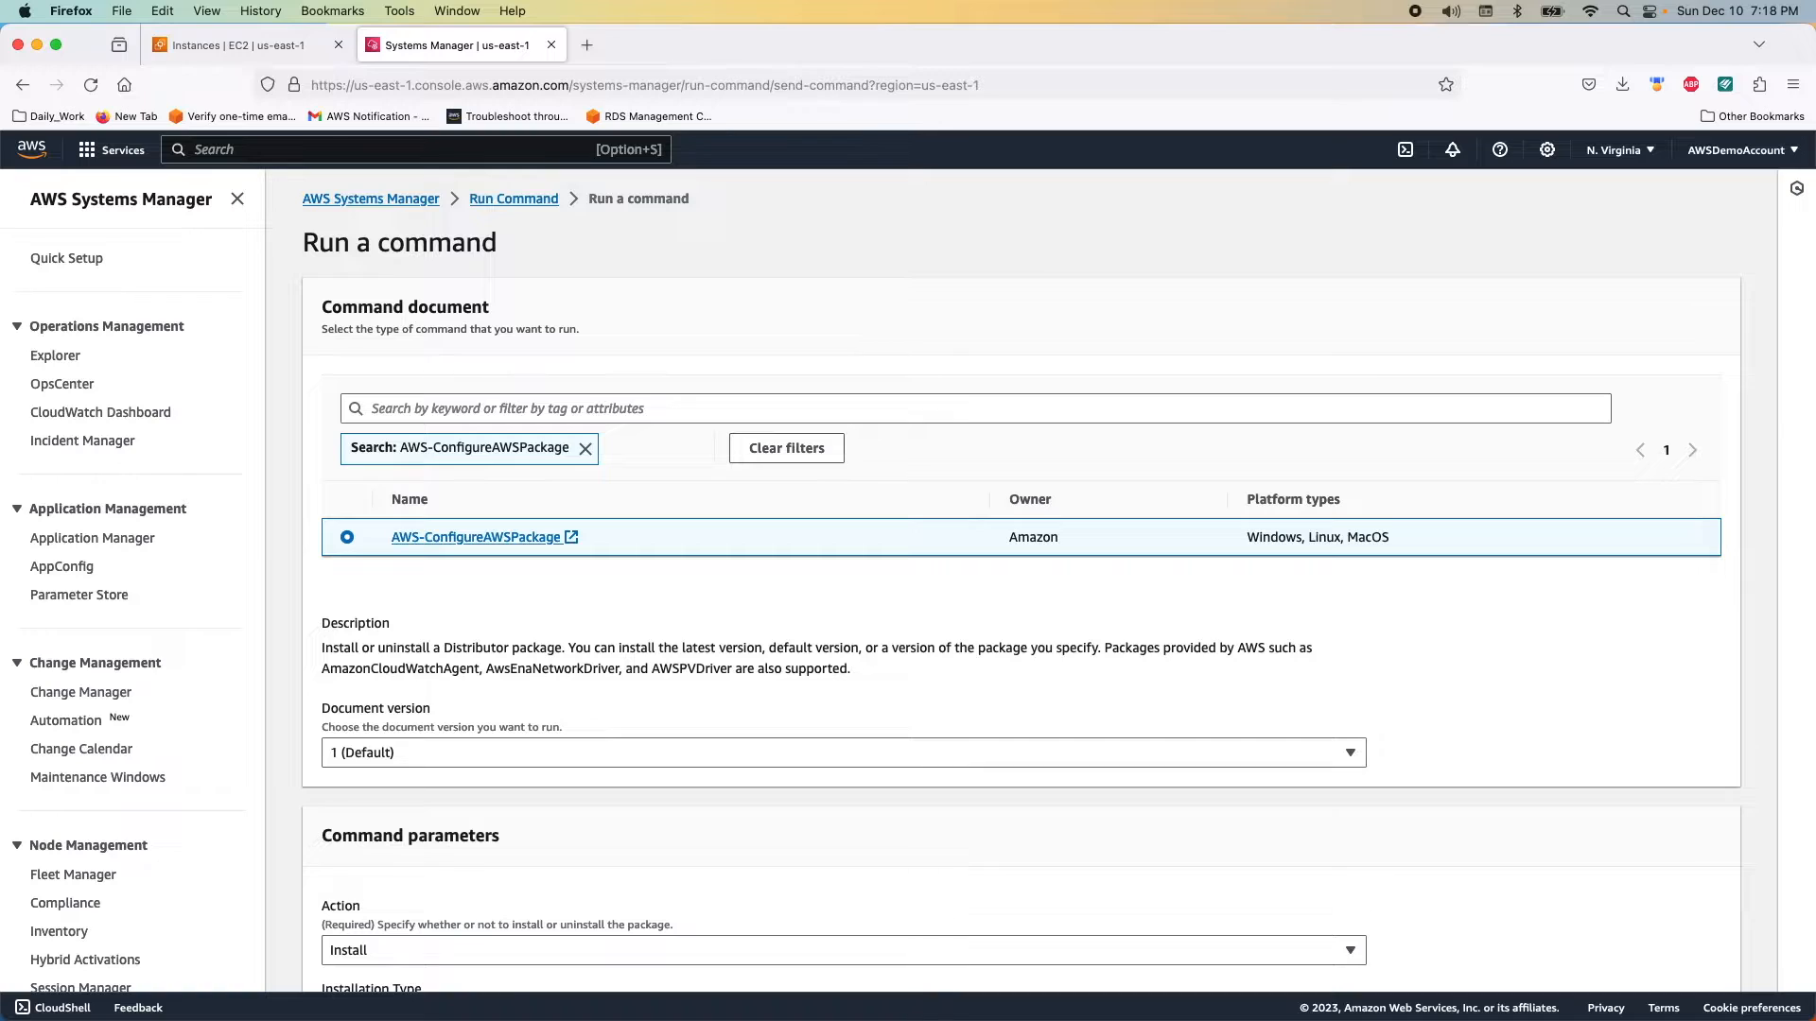
In the command parameters, set the package name to AmazonCloudWatchAgent and the version to latest.
scroll(386, 340, down, 6)
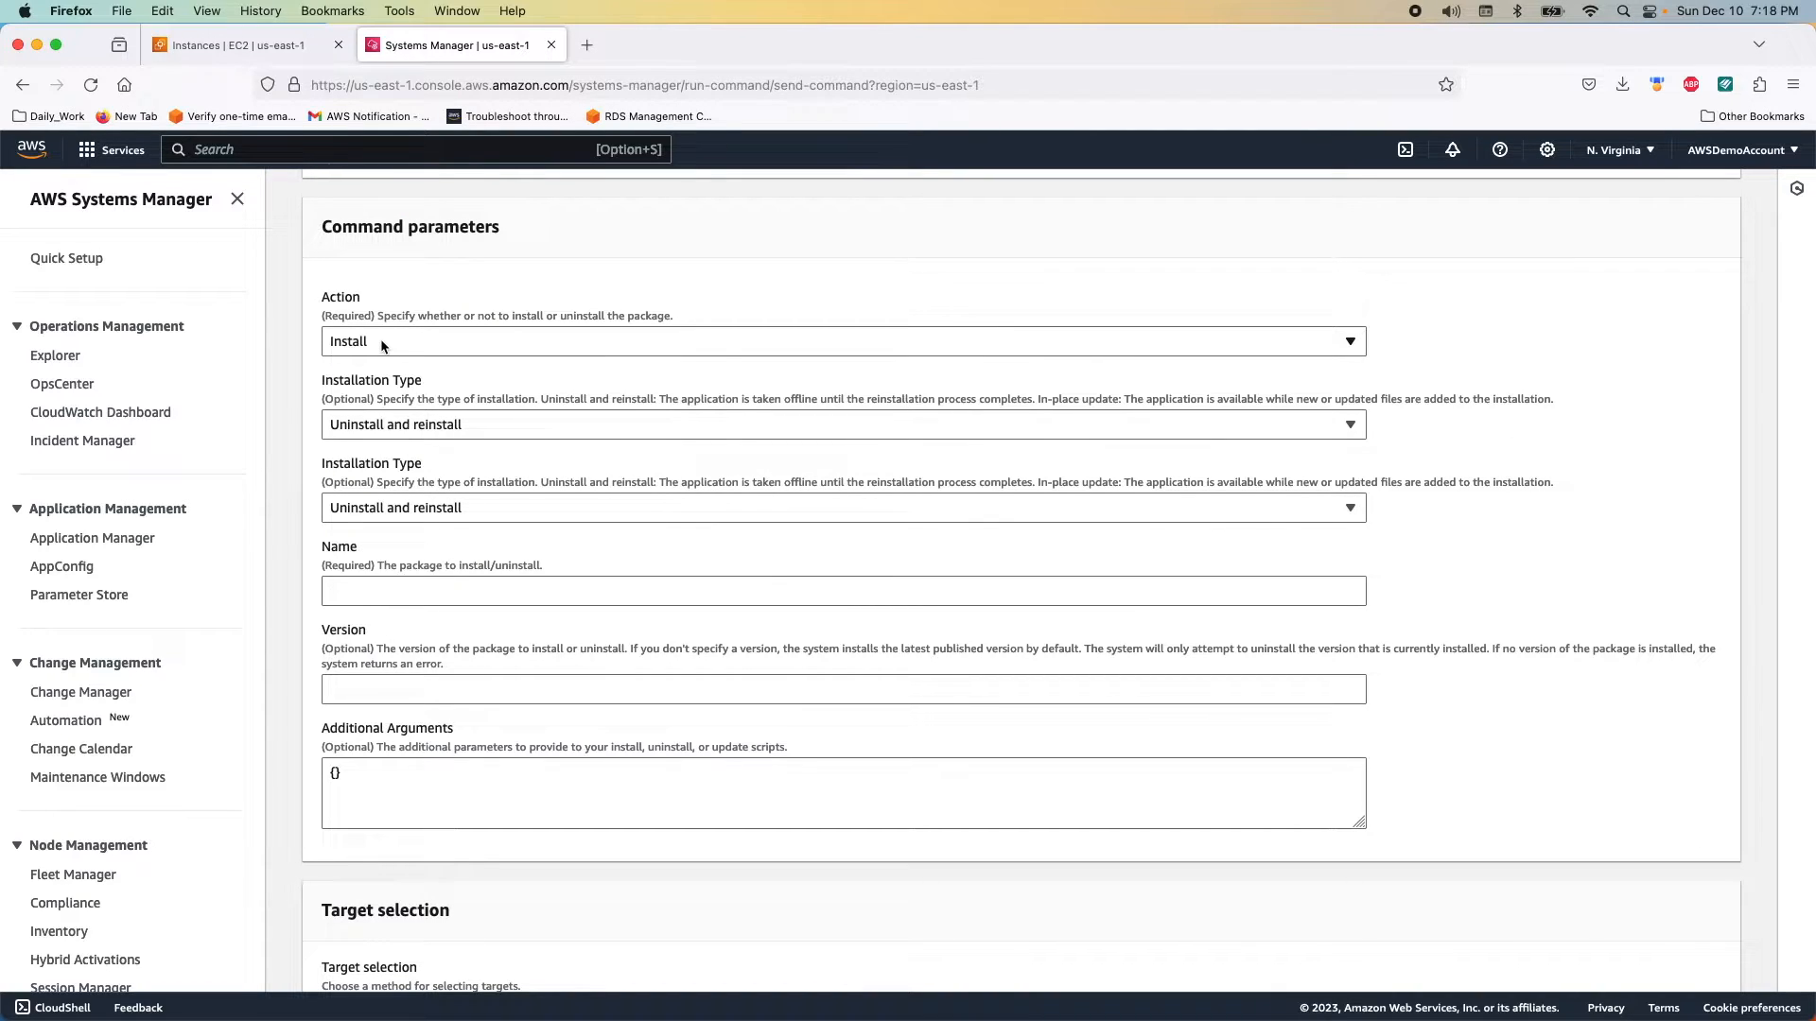
scroll(508, 456, down, 1)
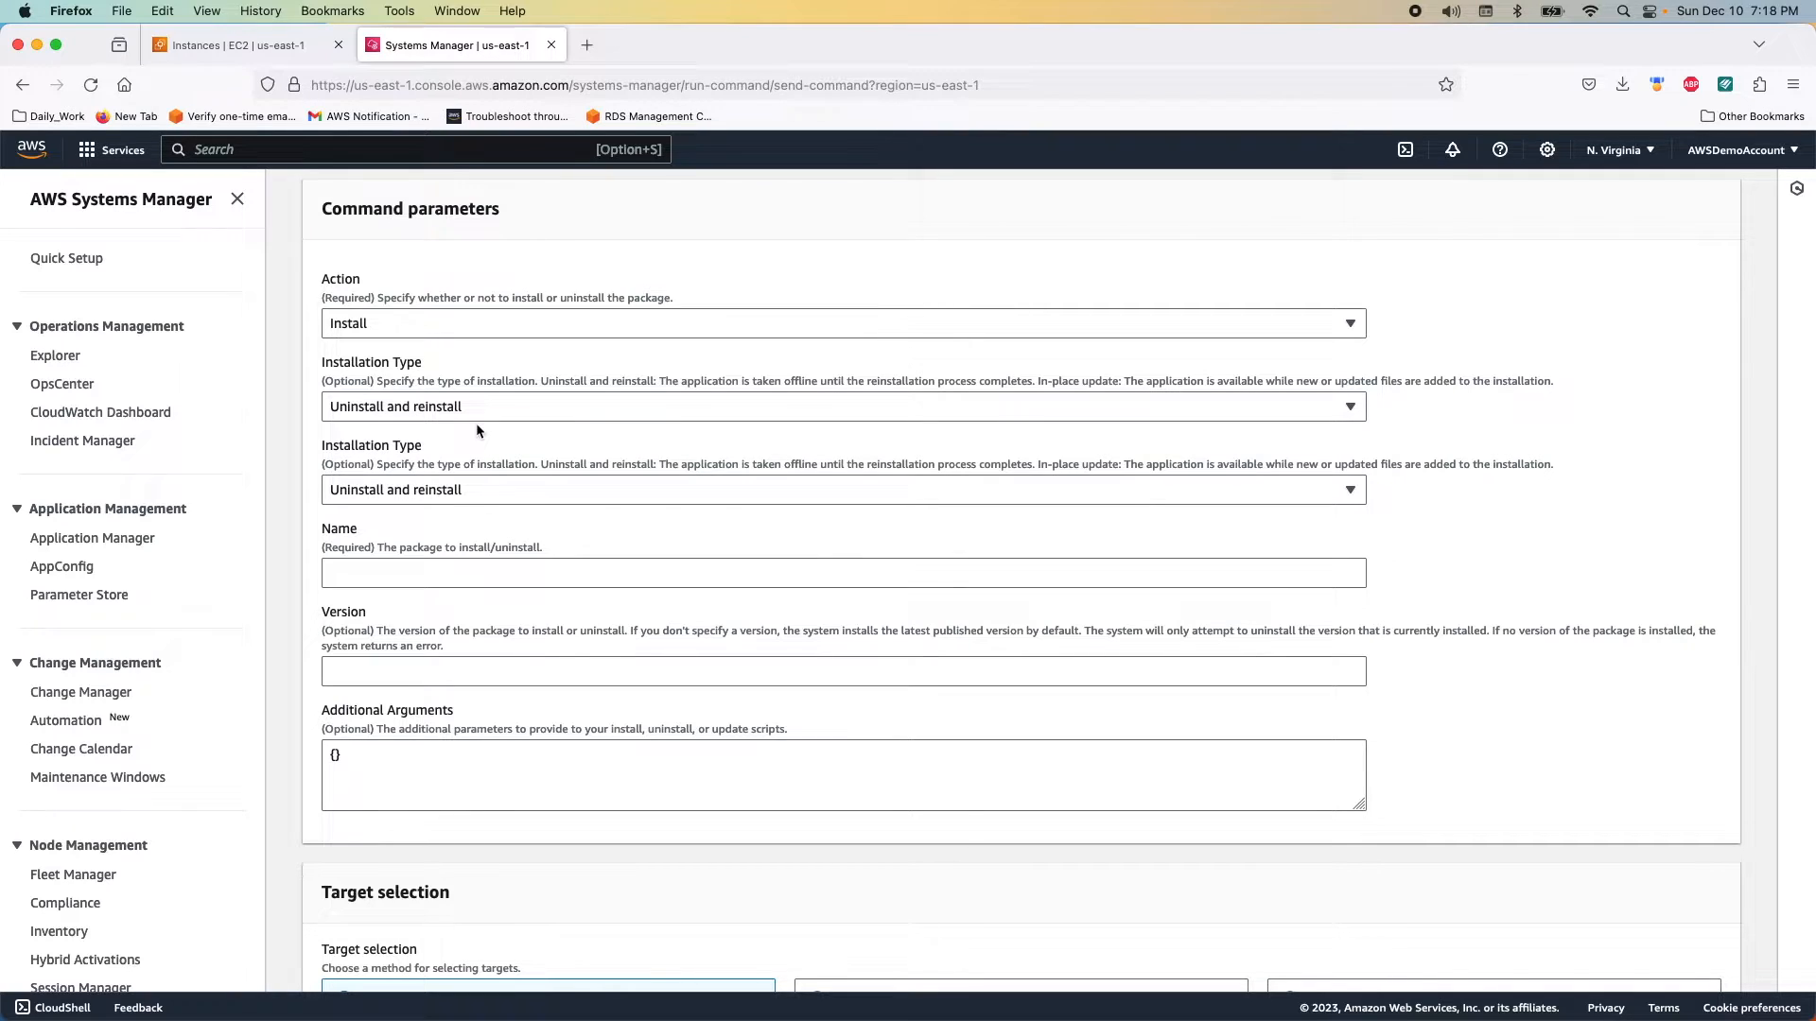
click(361, 568)
text(AmazonCloudWatchAgent)
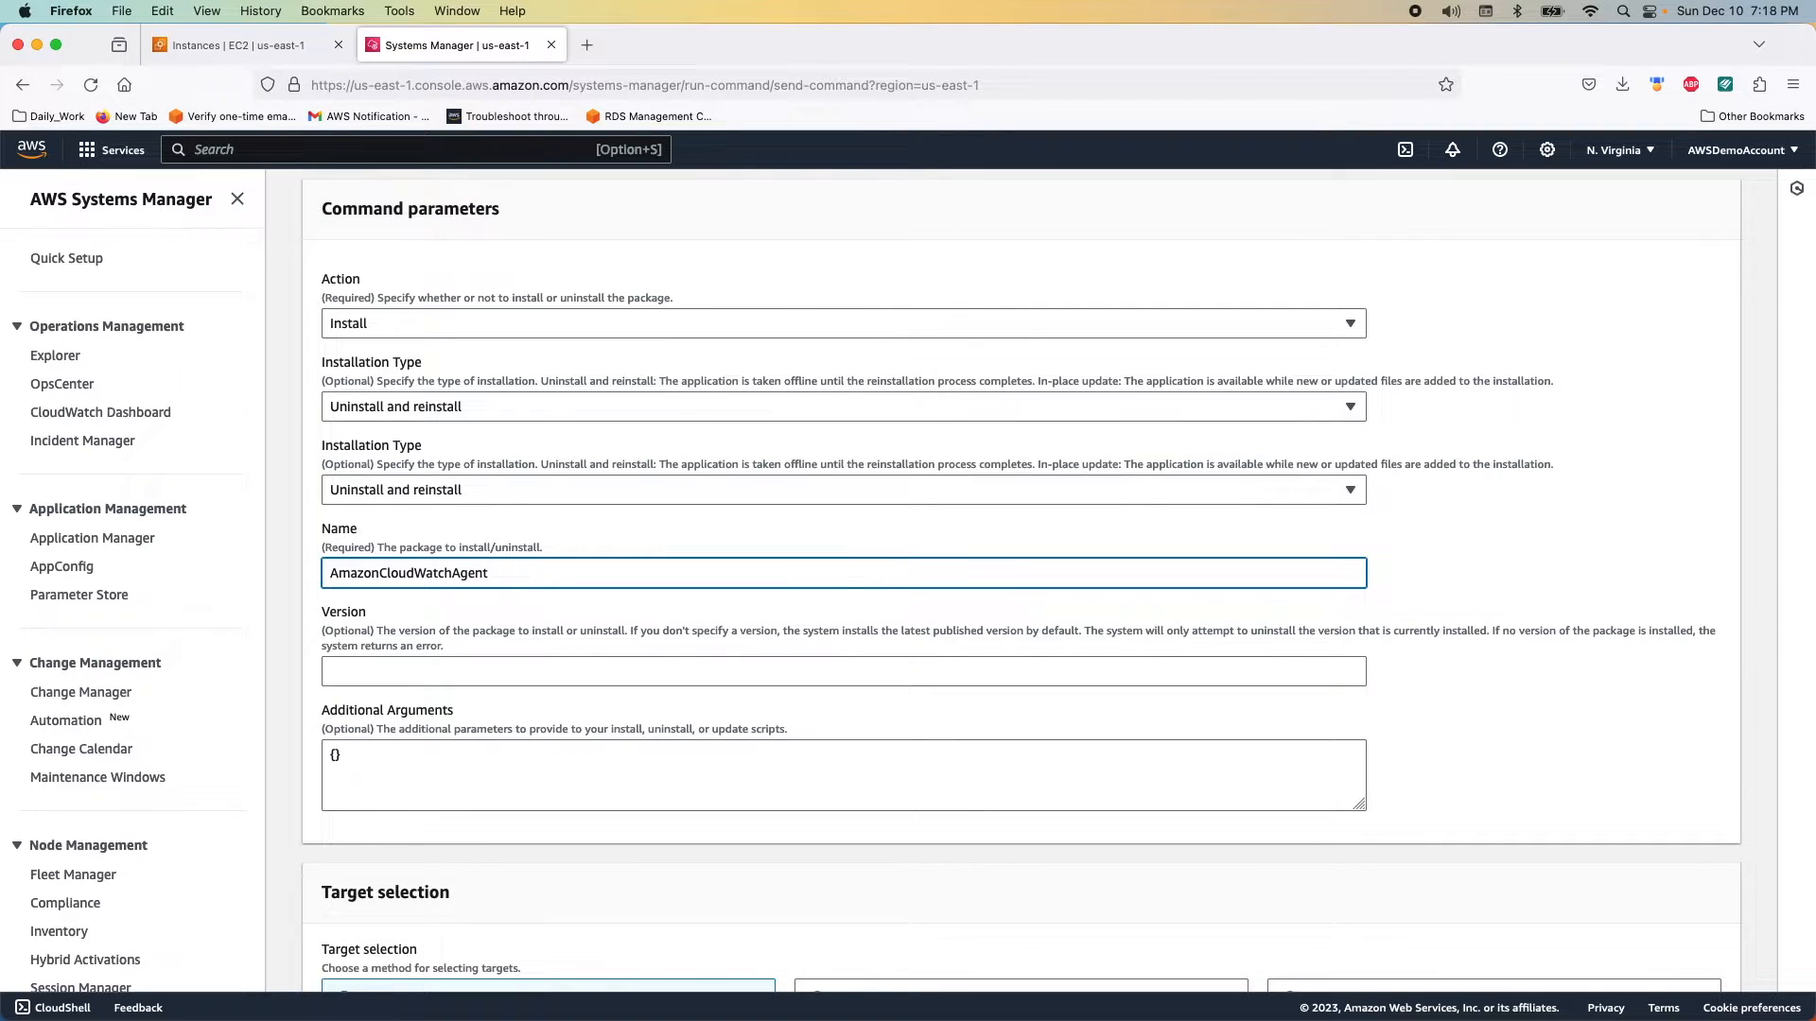
click(371, 667)
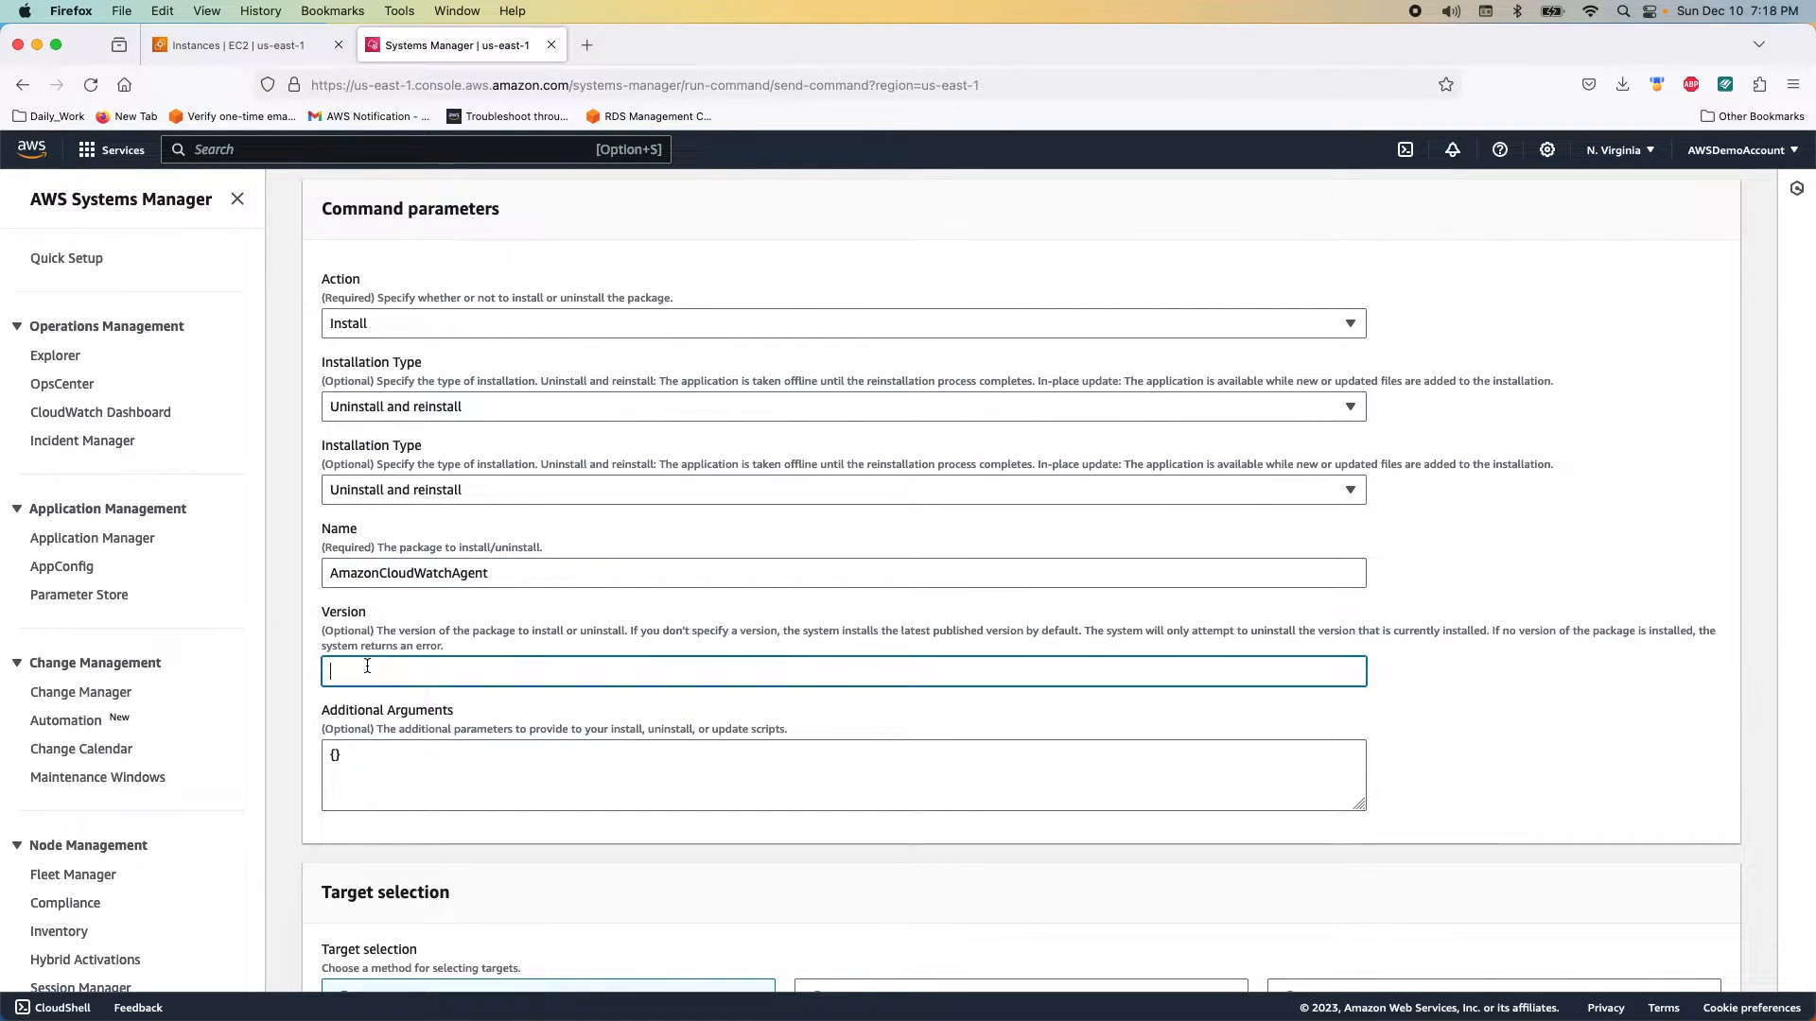
text(latest)
Set the target selection to choosing instances manually and select the CSE-Demo instance.
scroll(528, 679, down, 3)
scroll(455, 655, down, 2)
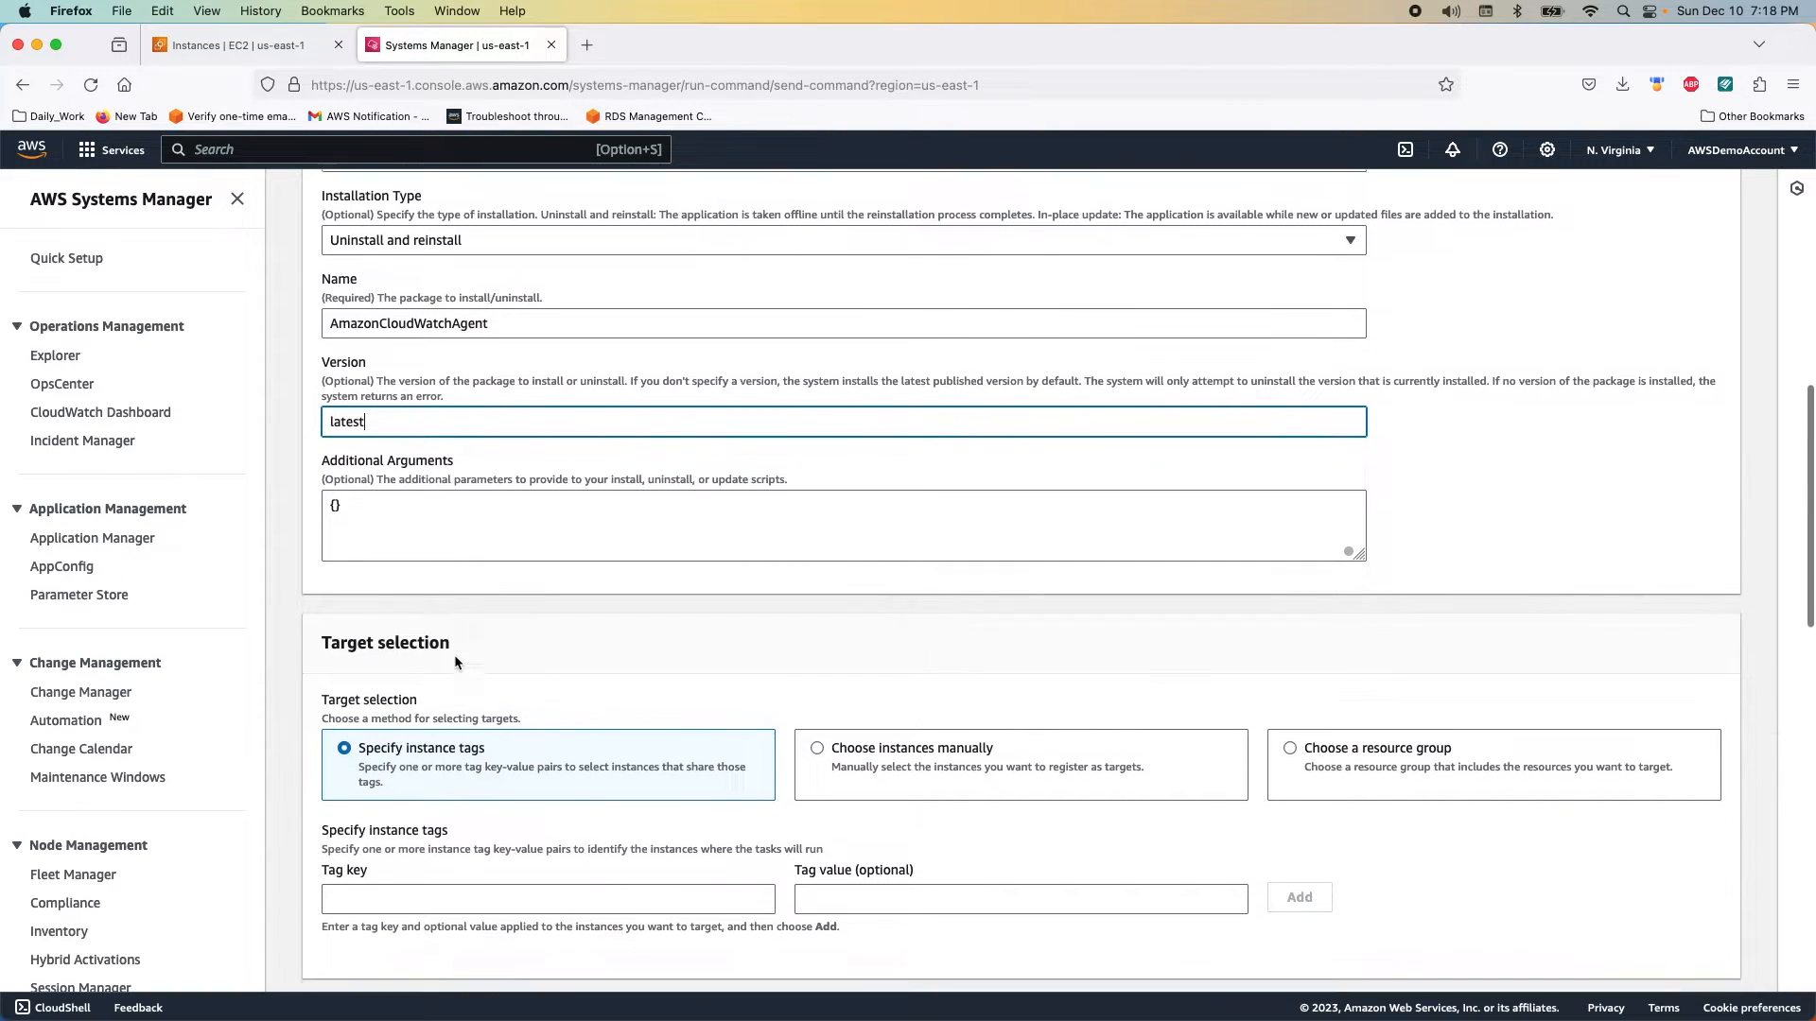
scroll(420, 510, down, 4)
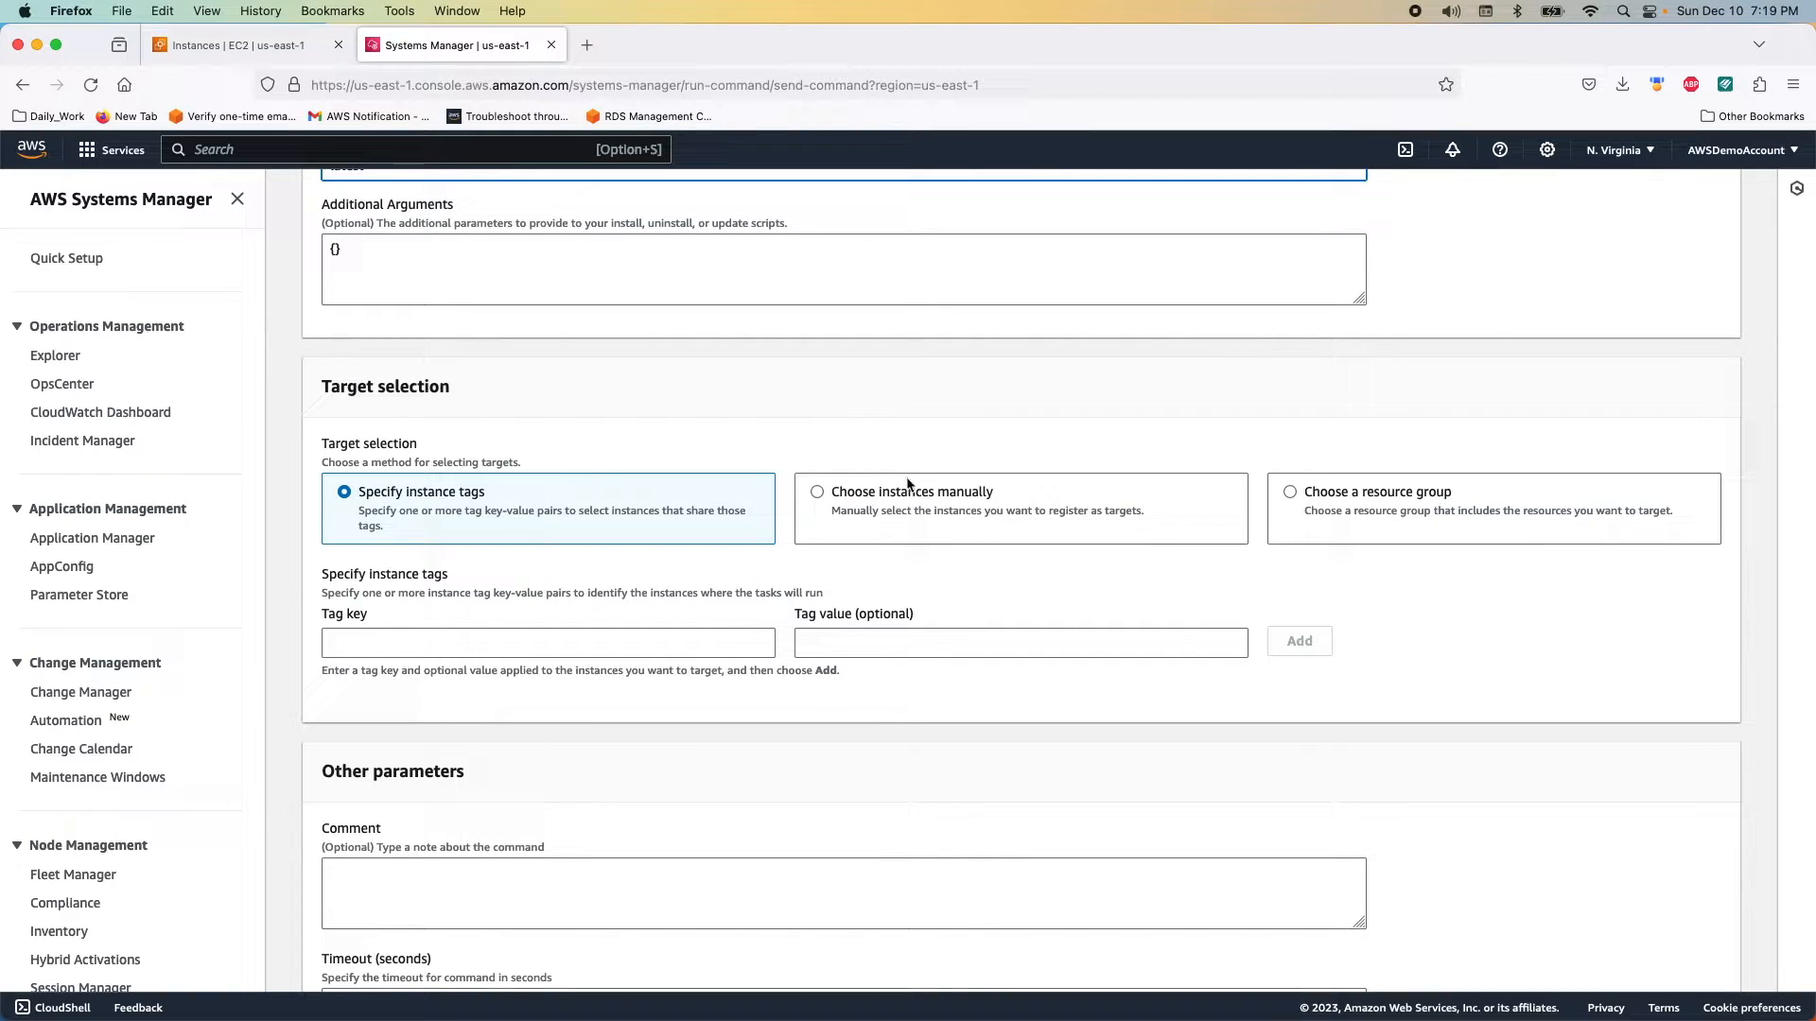
click(818, 493)
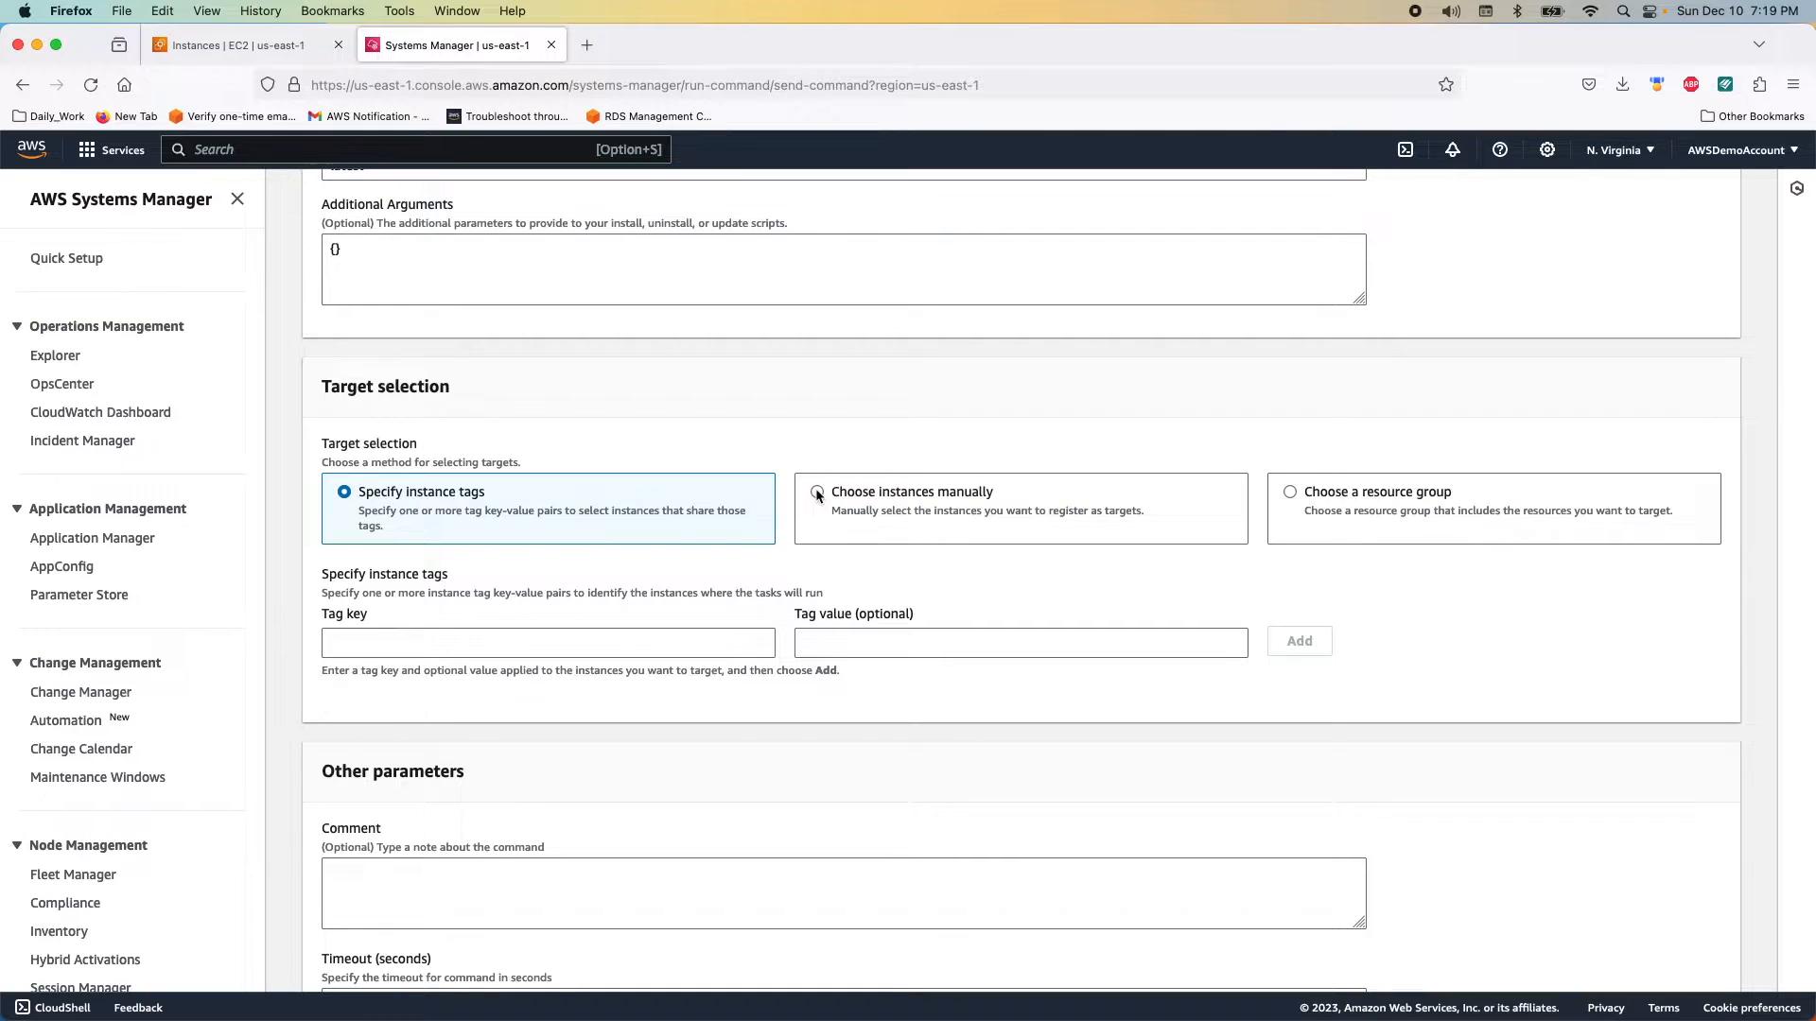
scroll(811, 501, down, 3)
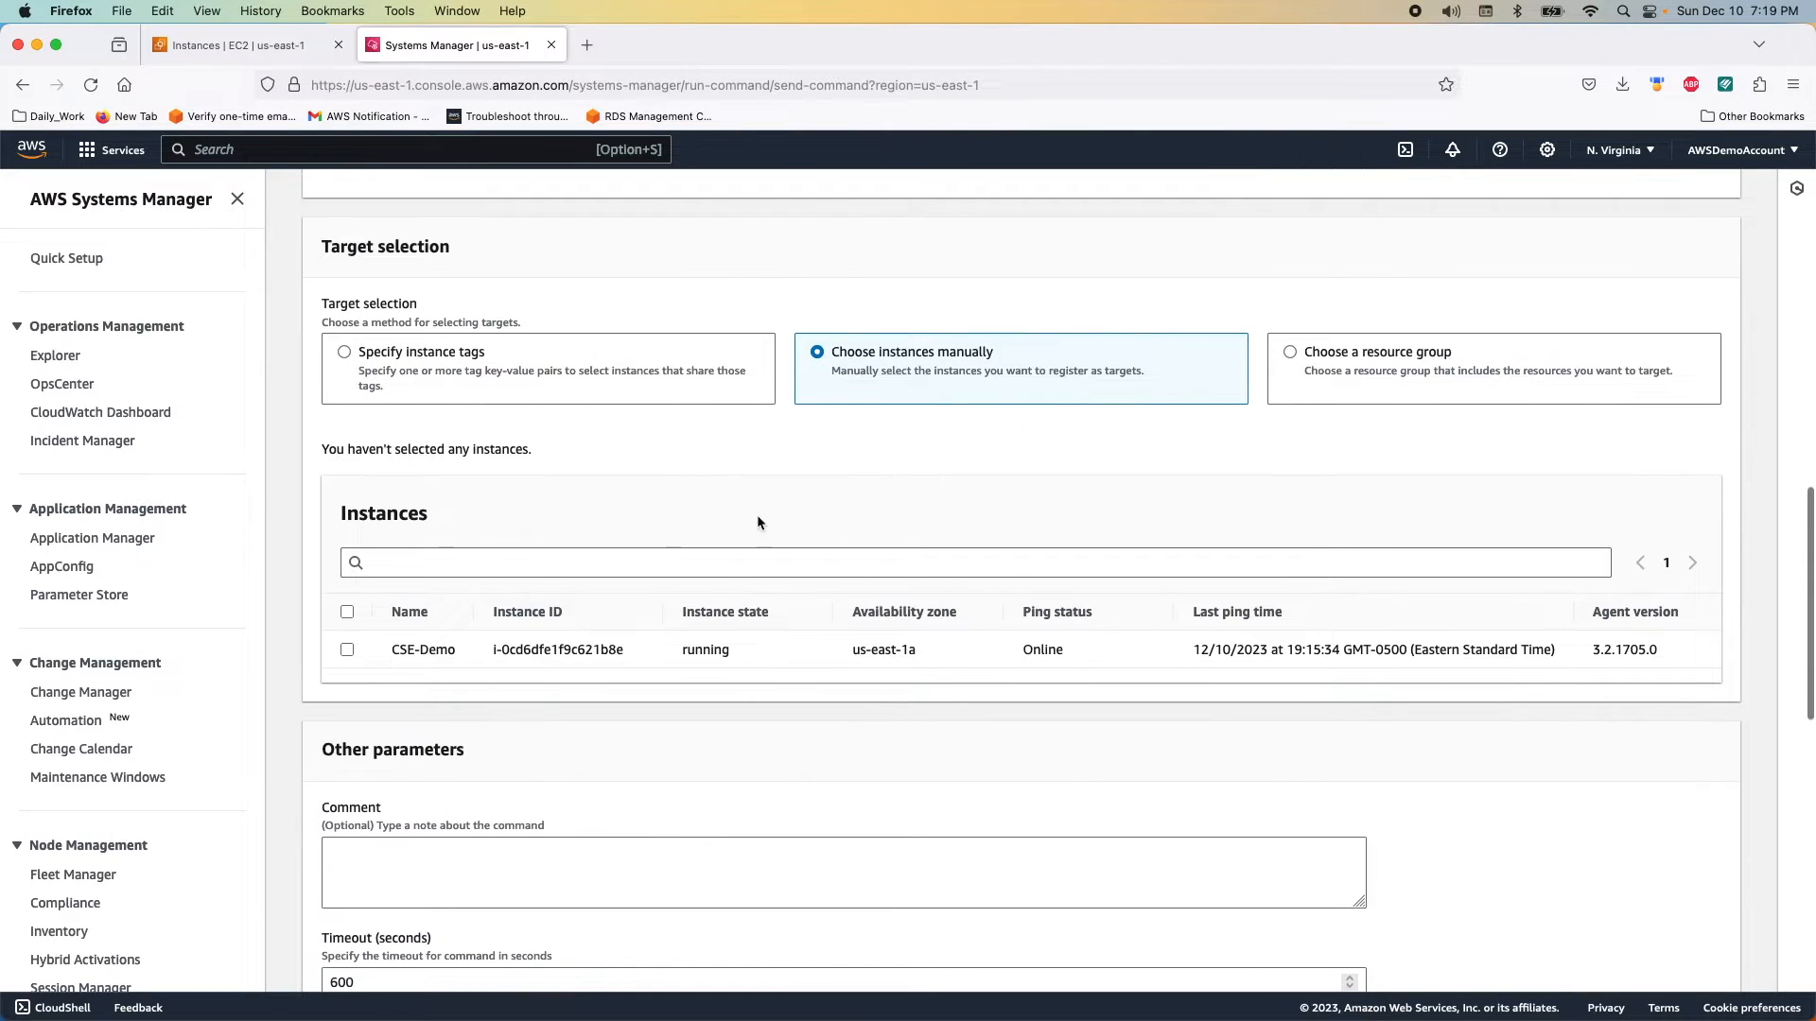
click(346, 651)
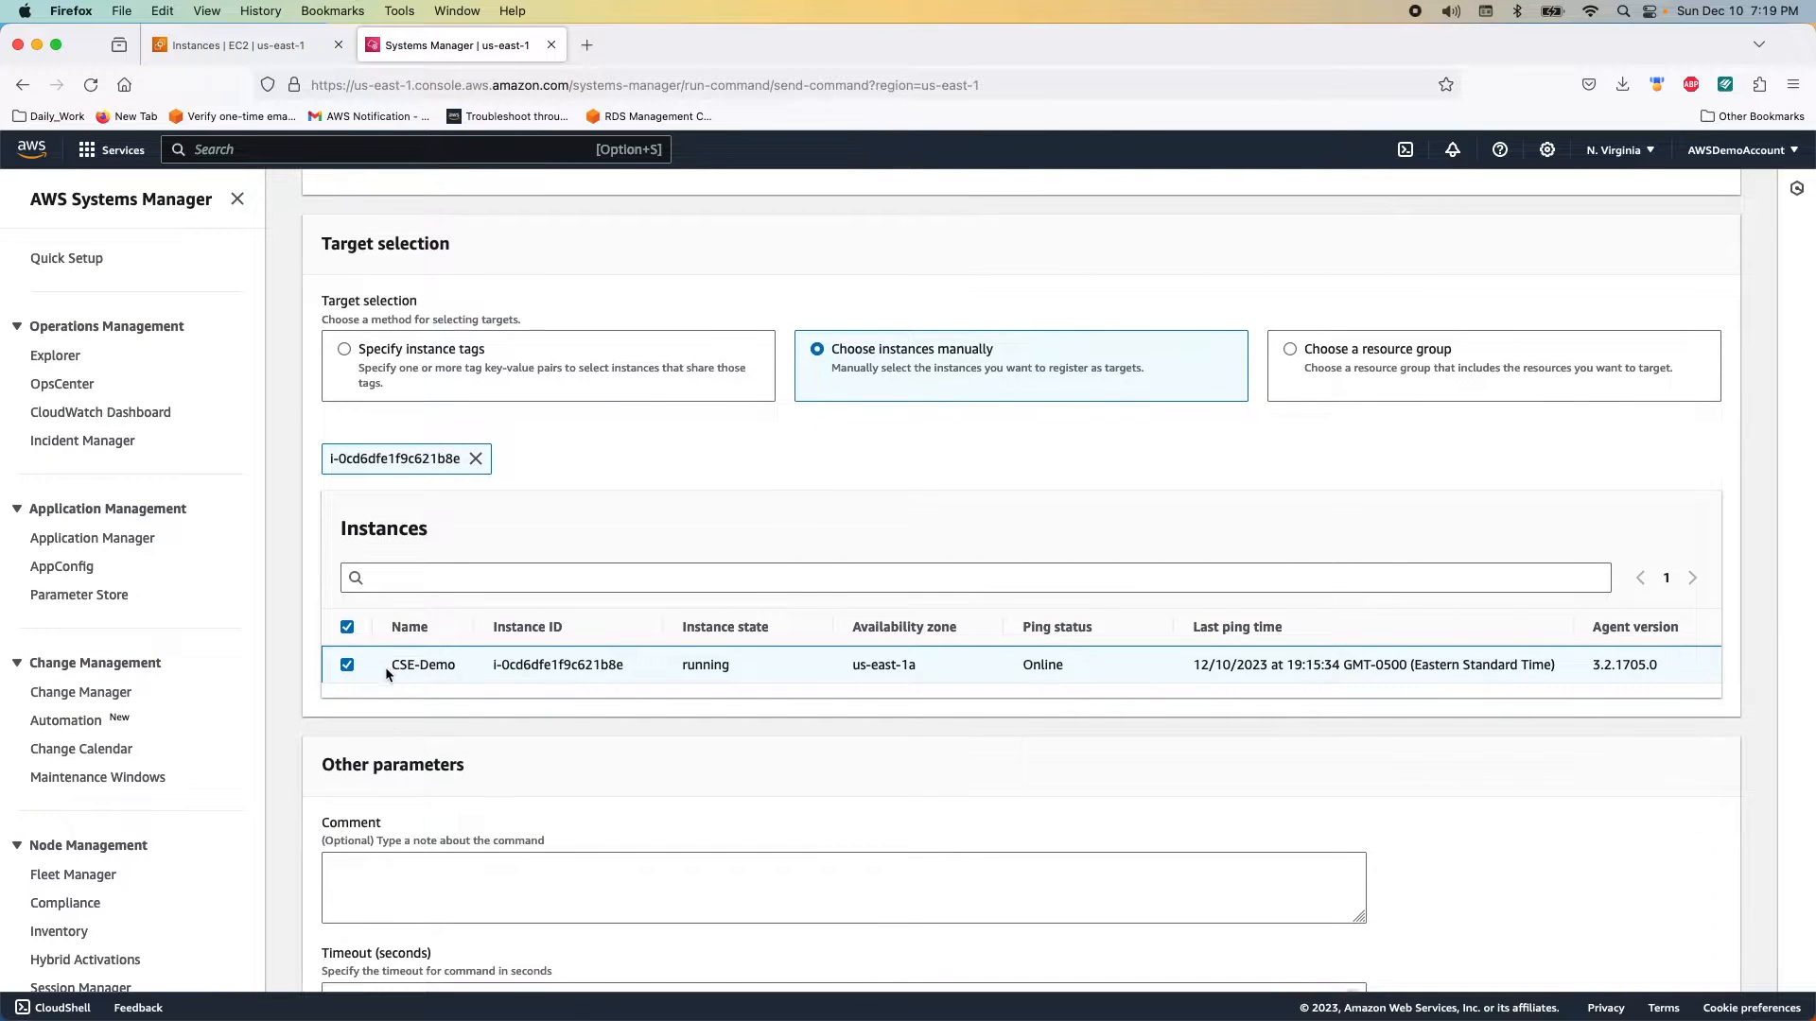
Expand the rate control settings, review the remaining options and run the command.
scroll(385, 671, down, 2)
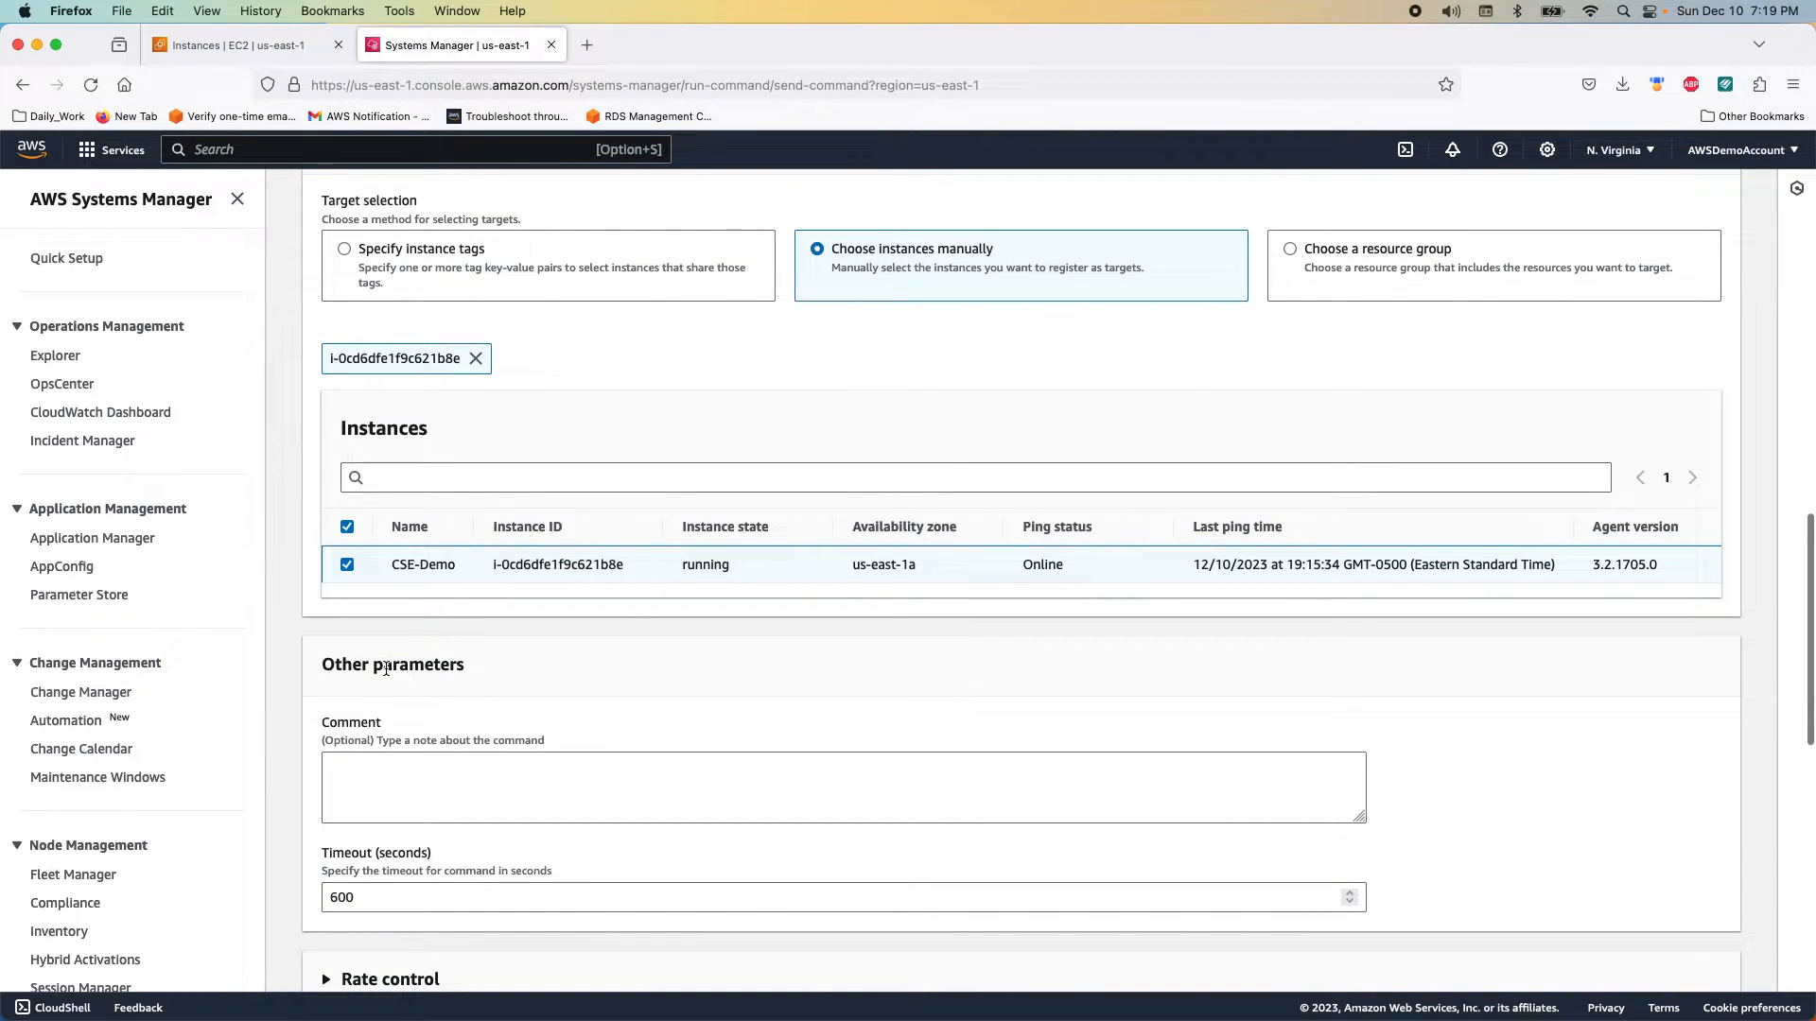
scroll(386, 669, down, 10)
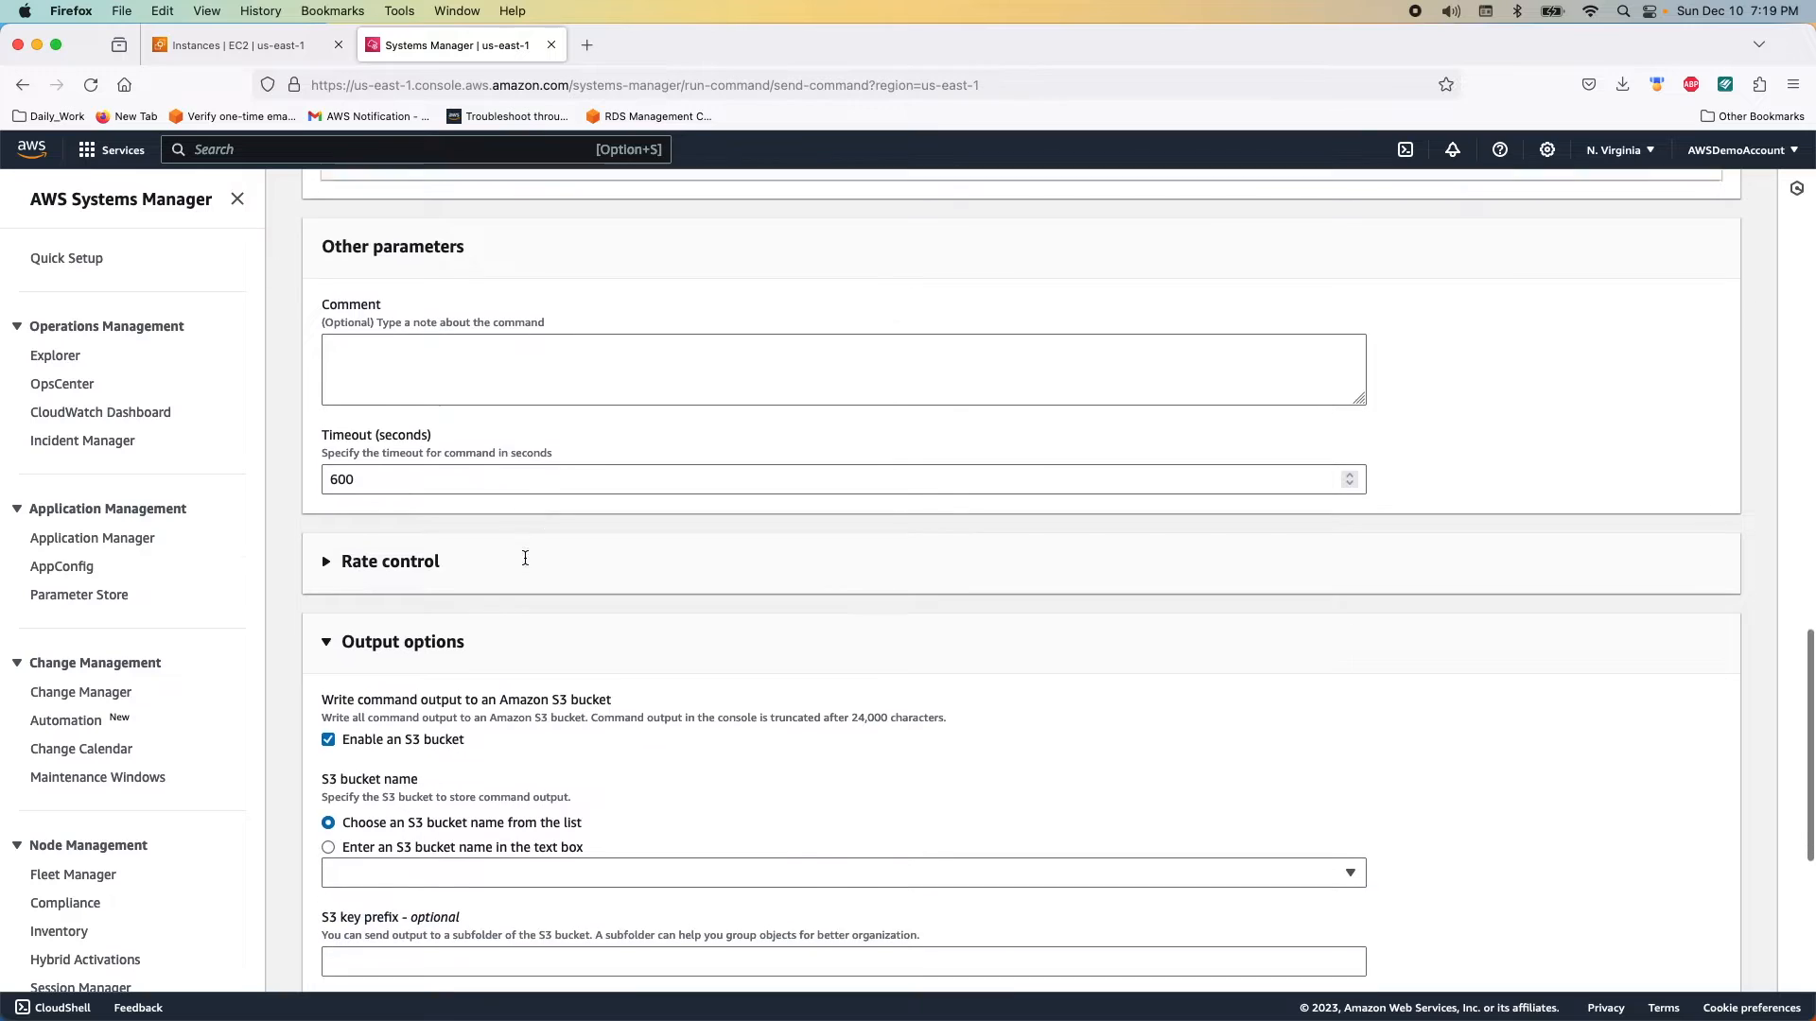
scroll(425, 473, down, 2)
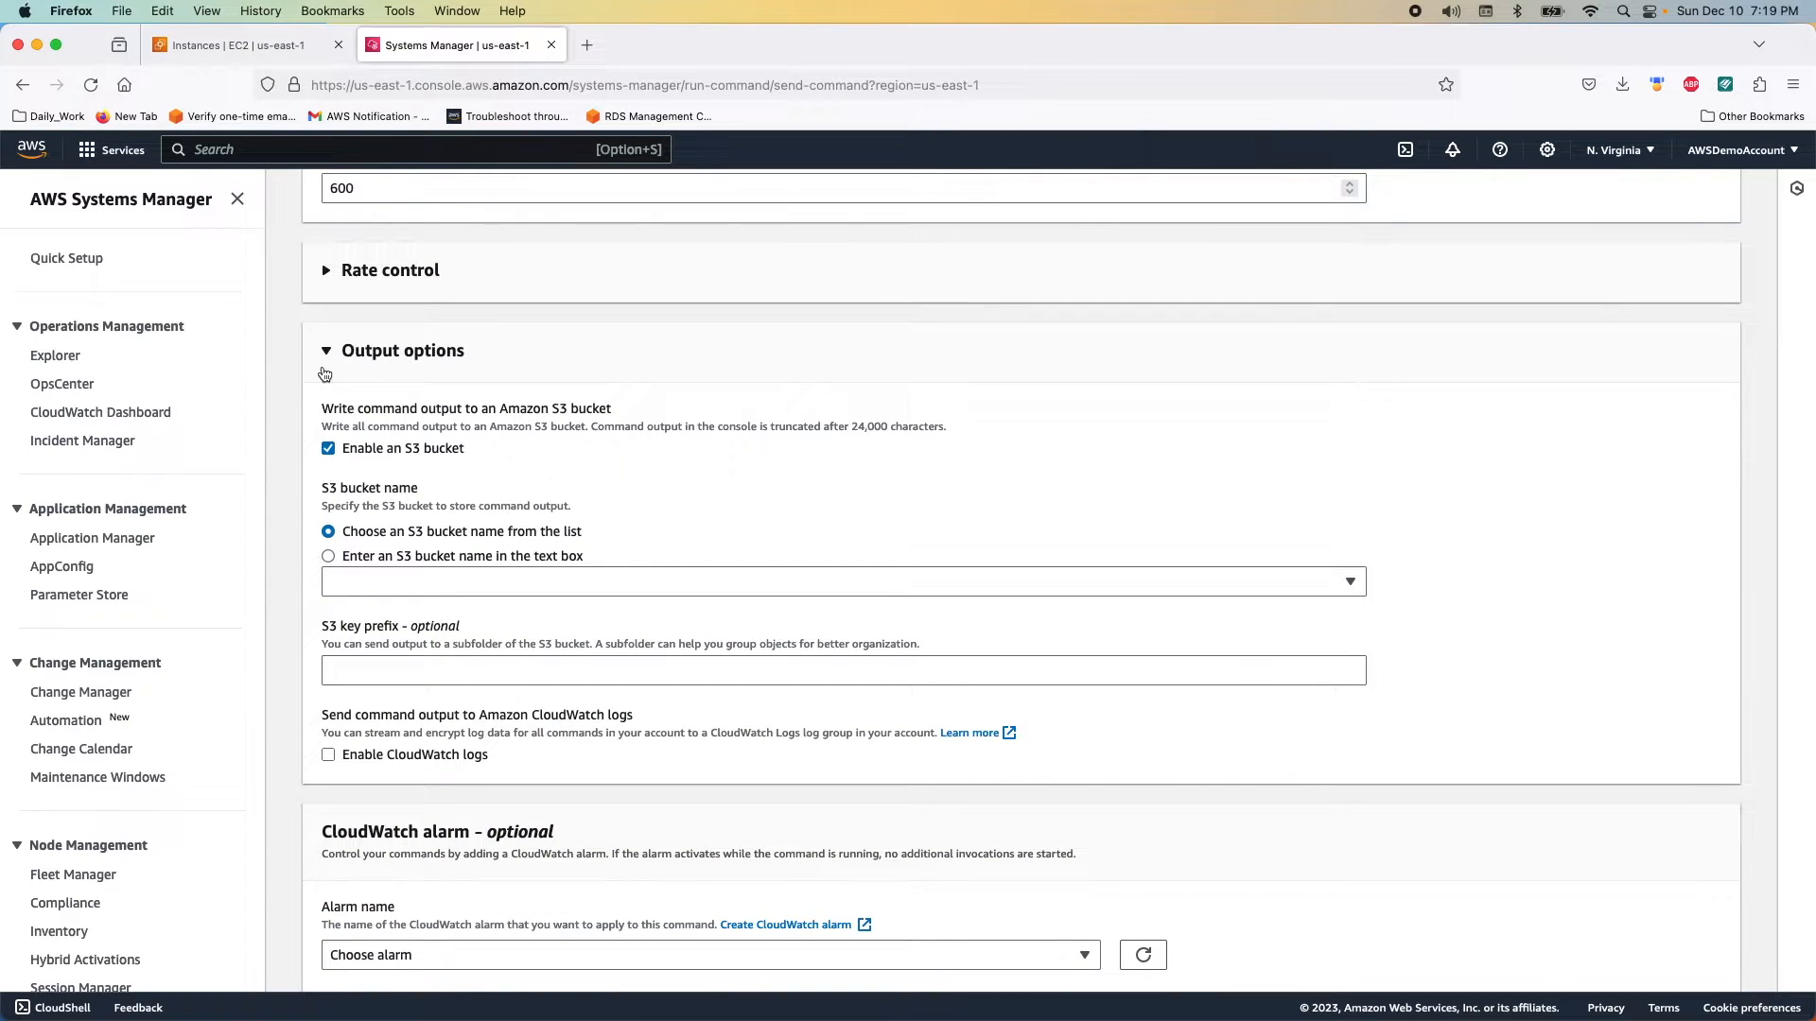
click(327, 271)
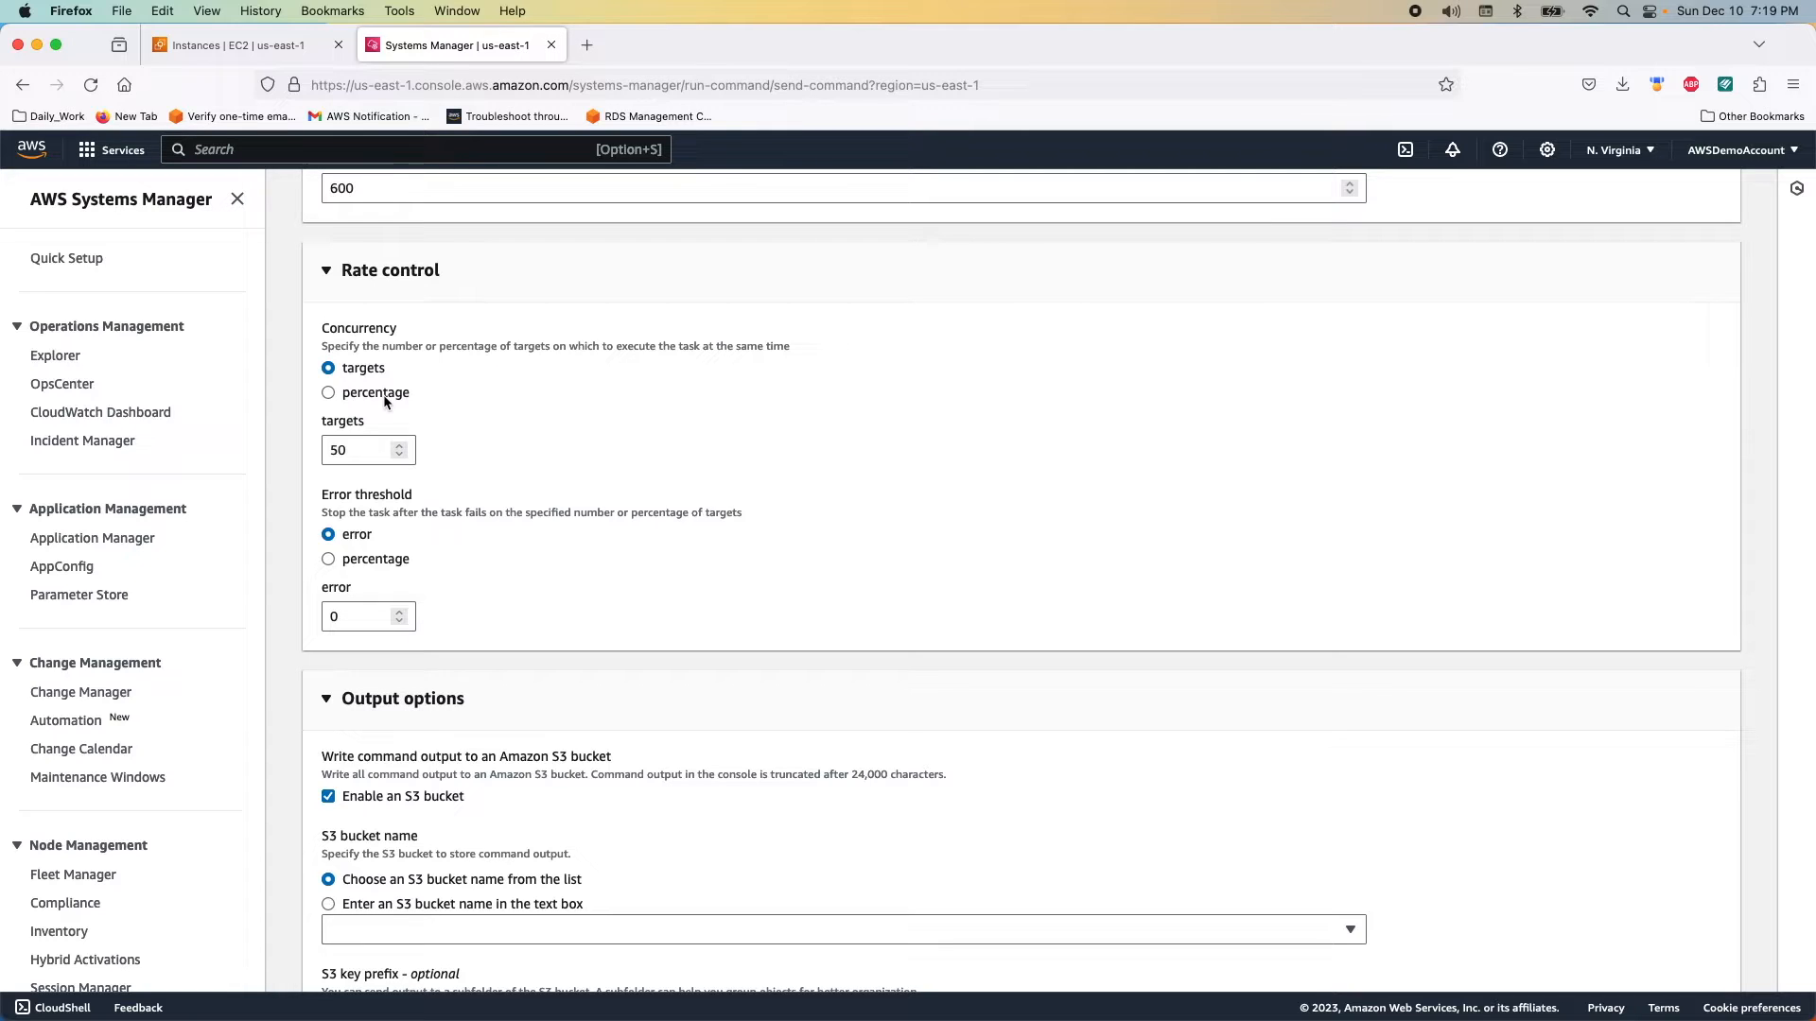
scroll(383, 395, down, 7)
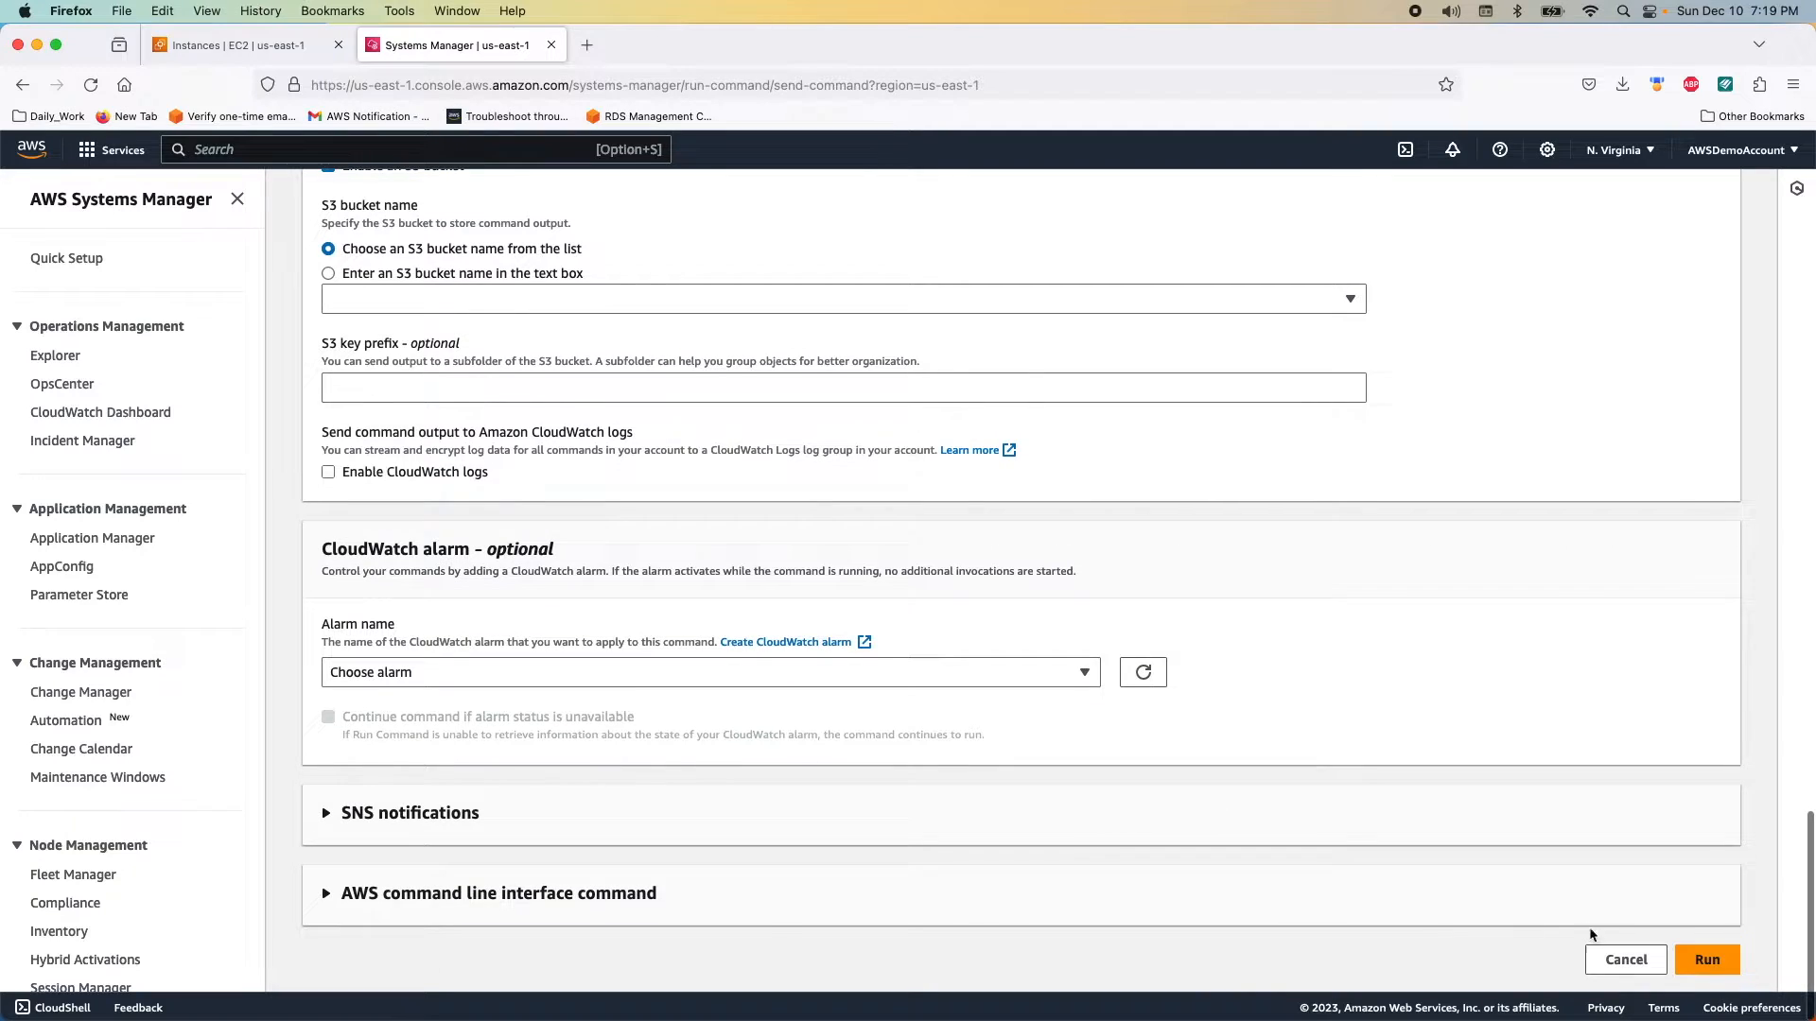
click(1697, 958)
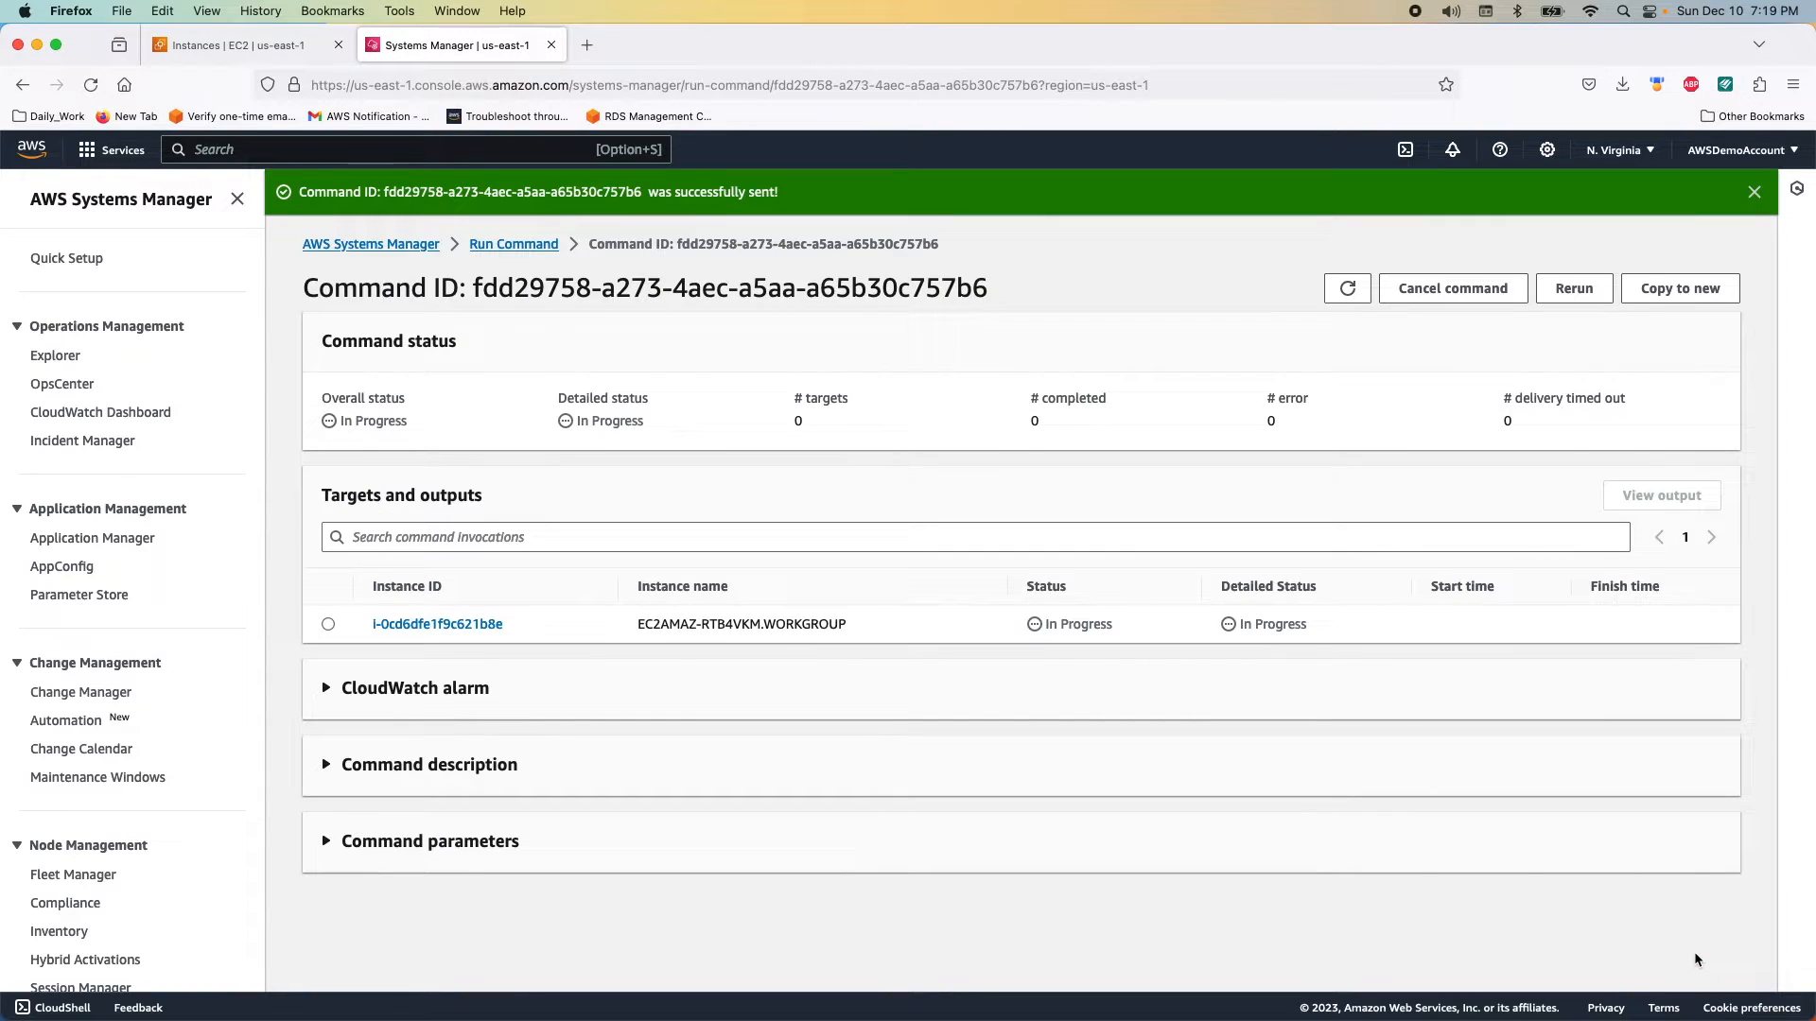
Check the command's overall status and the status of its target instance.
drag(322, 398, 405, 398)
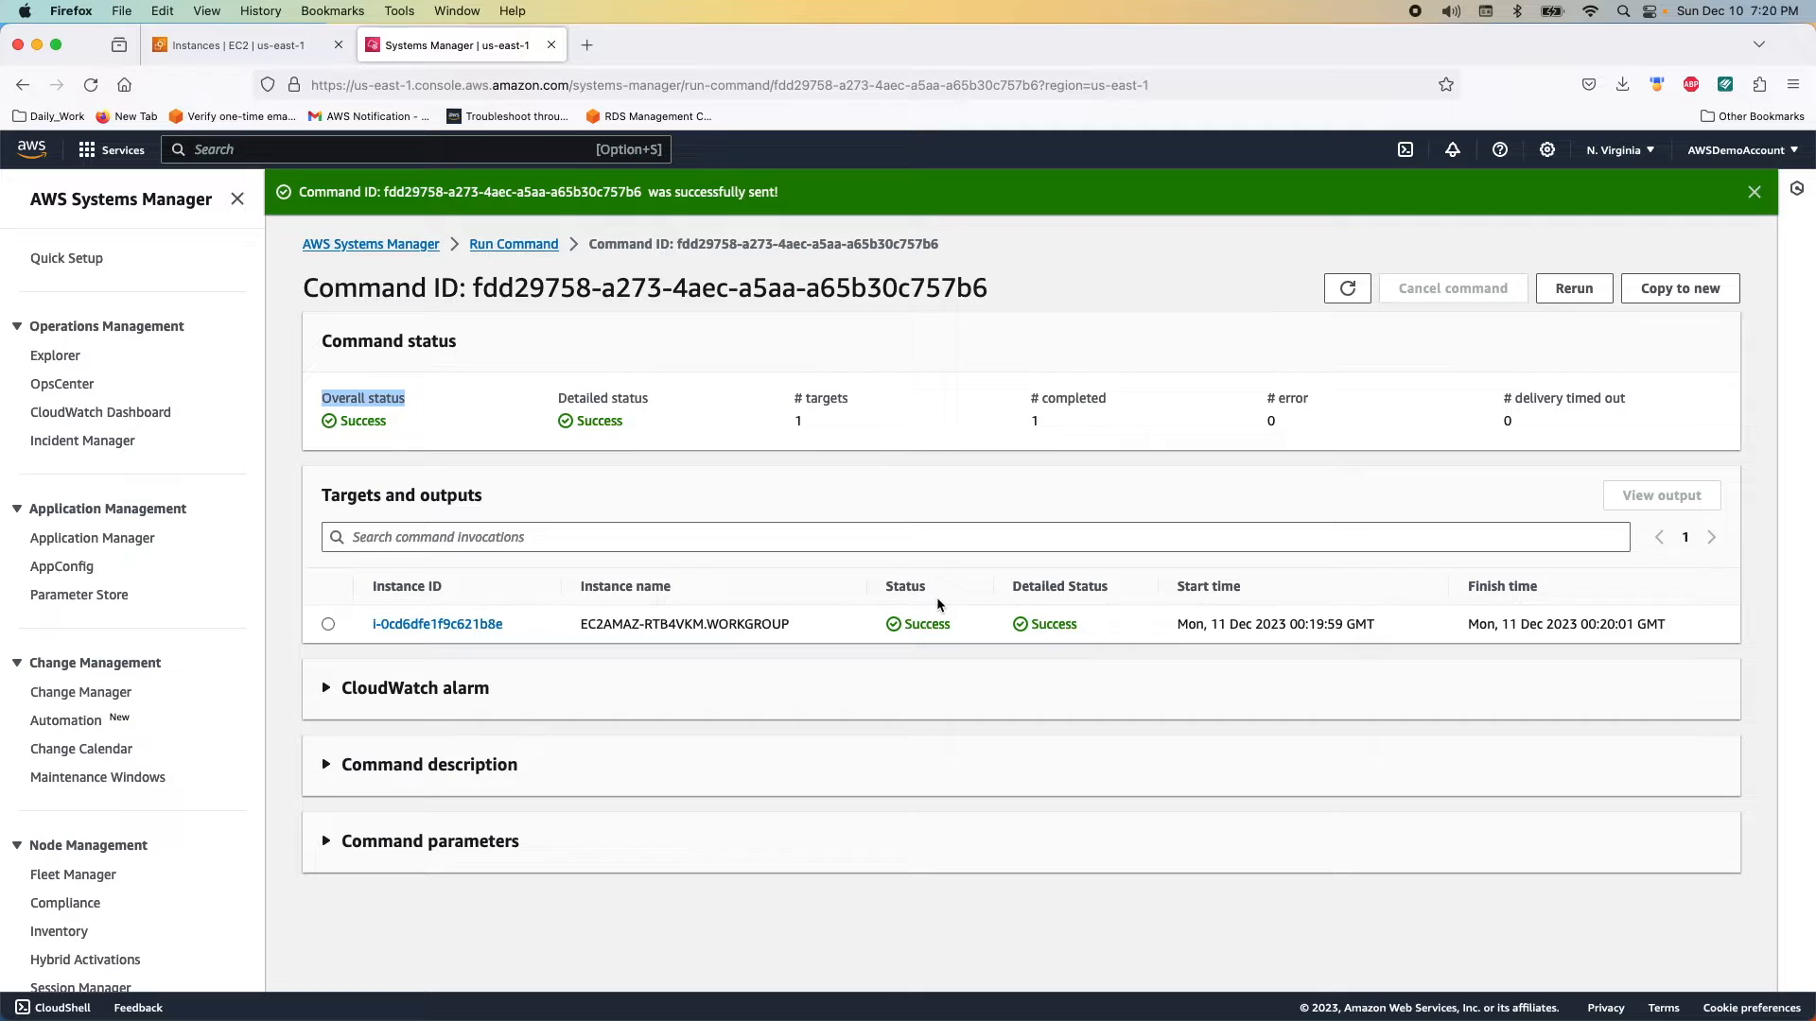
drag(894, 626, 950, 624)
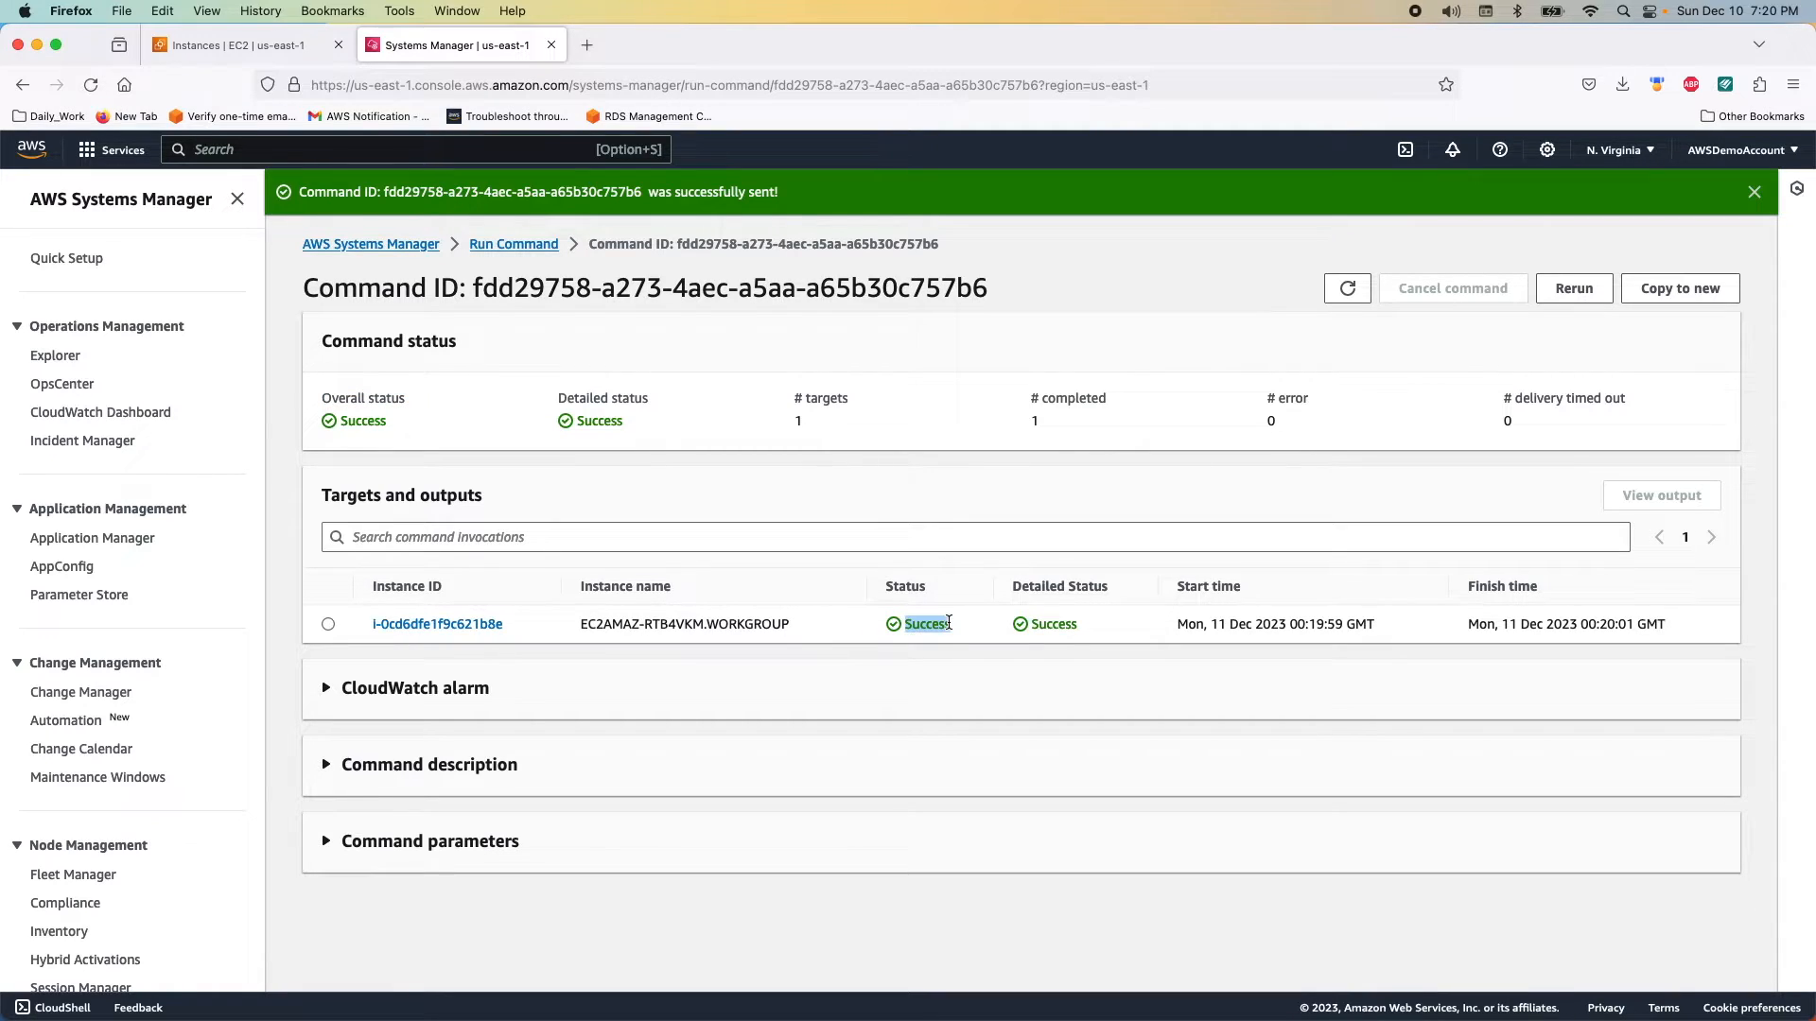
drag(388, 422, 305, 425)
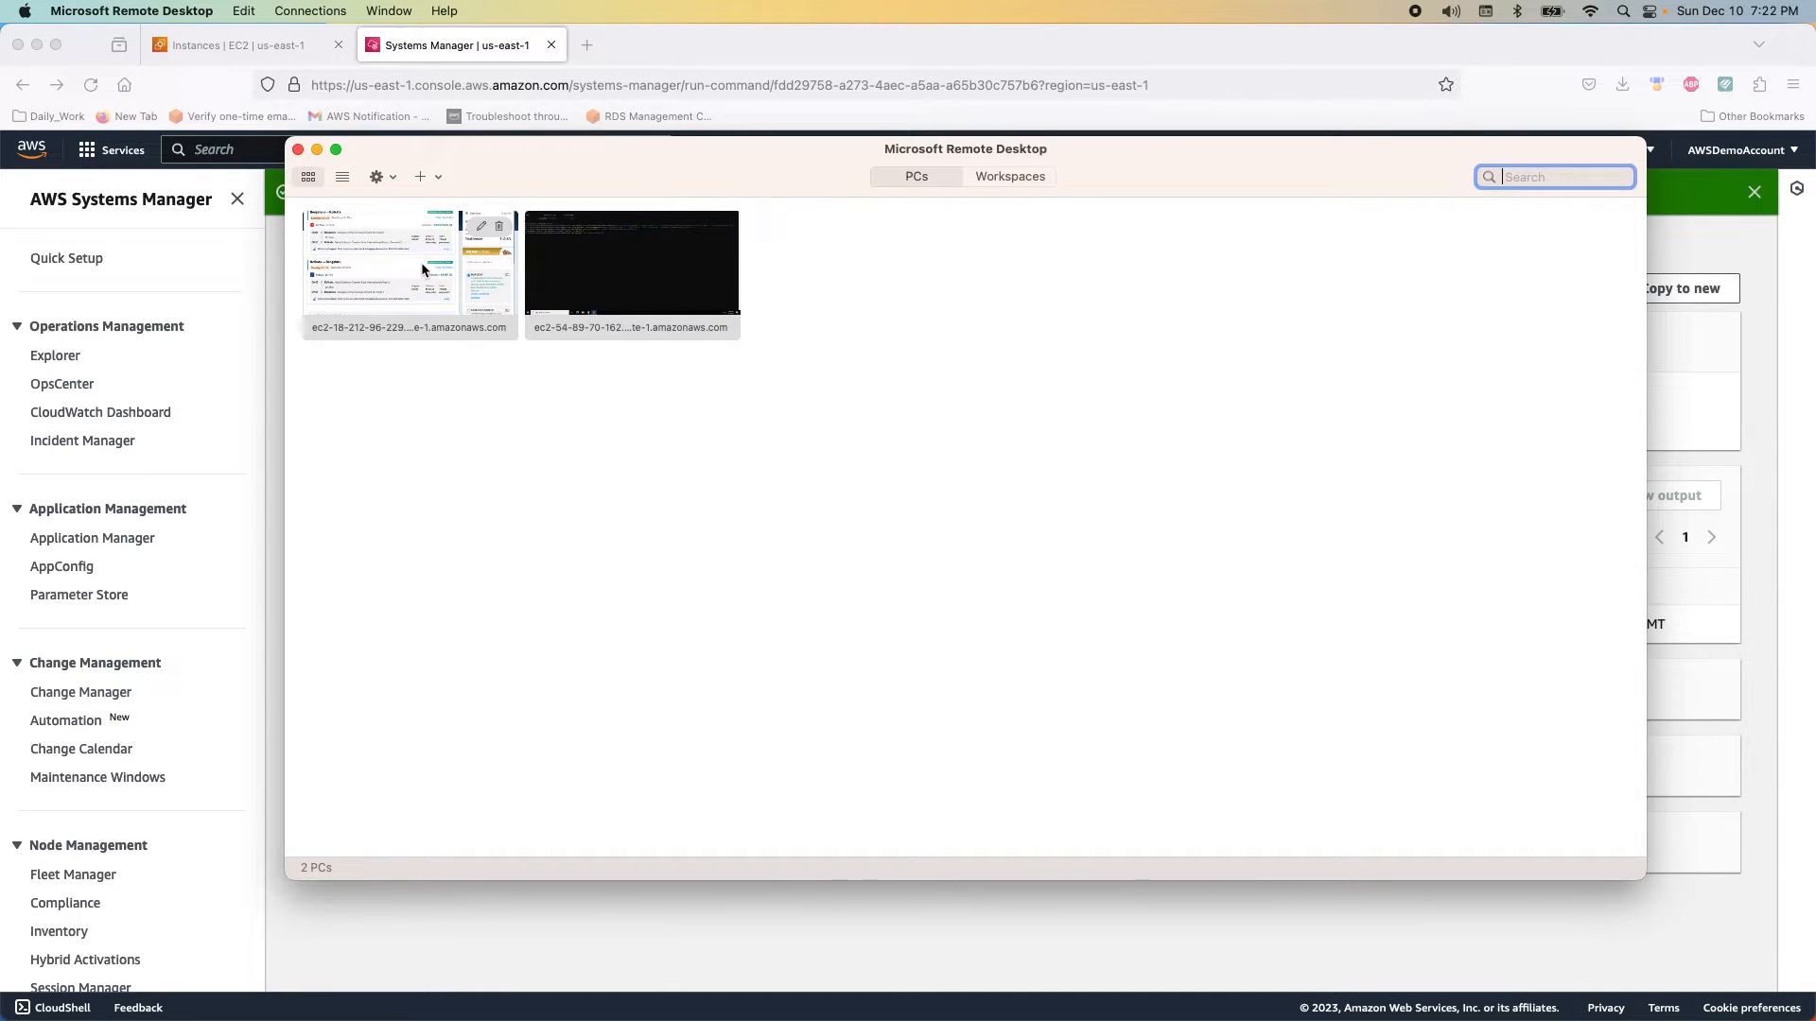
double_click(386, 272)
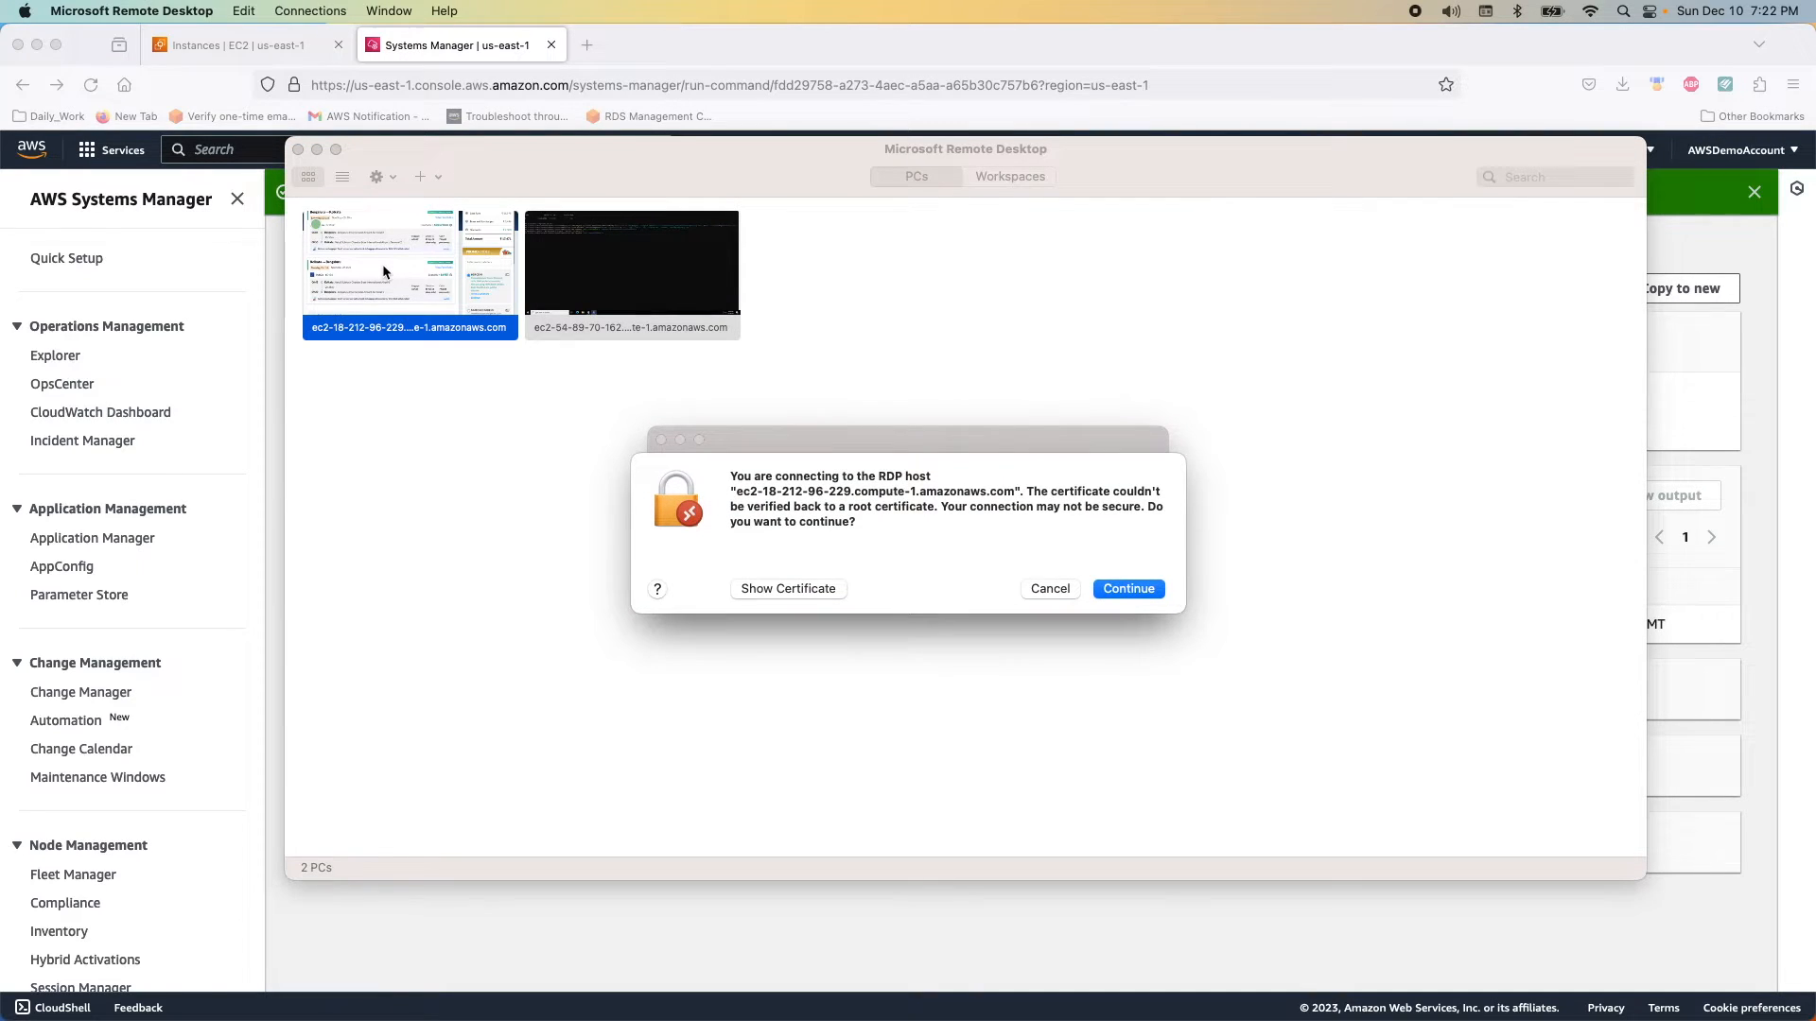
click(1133, 591)
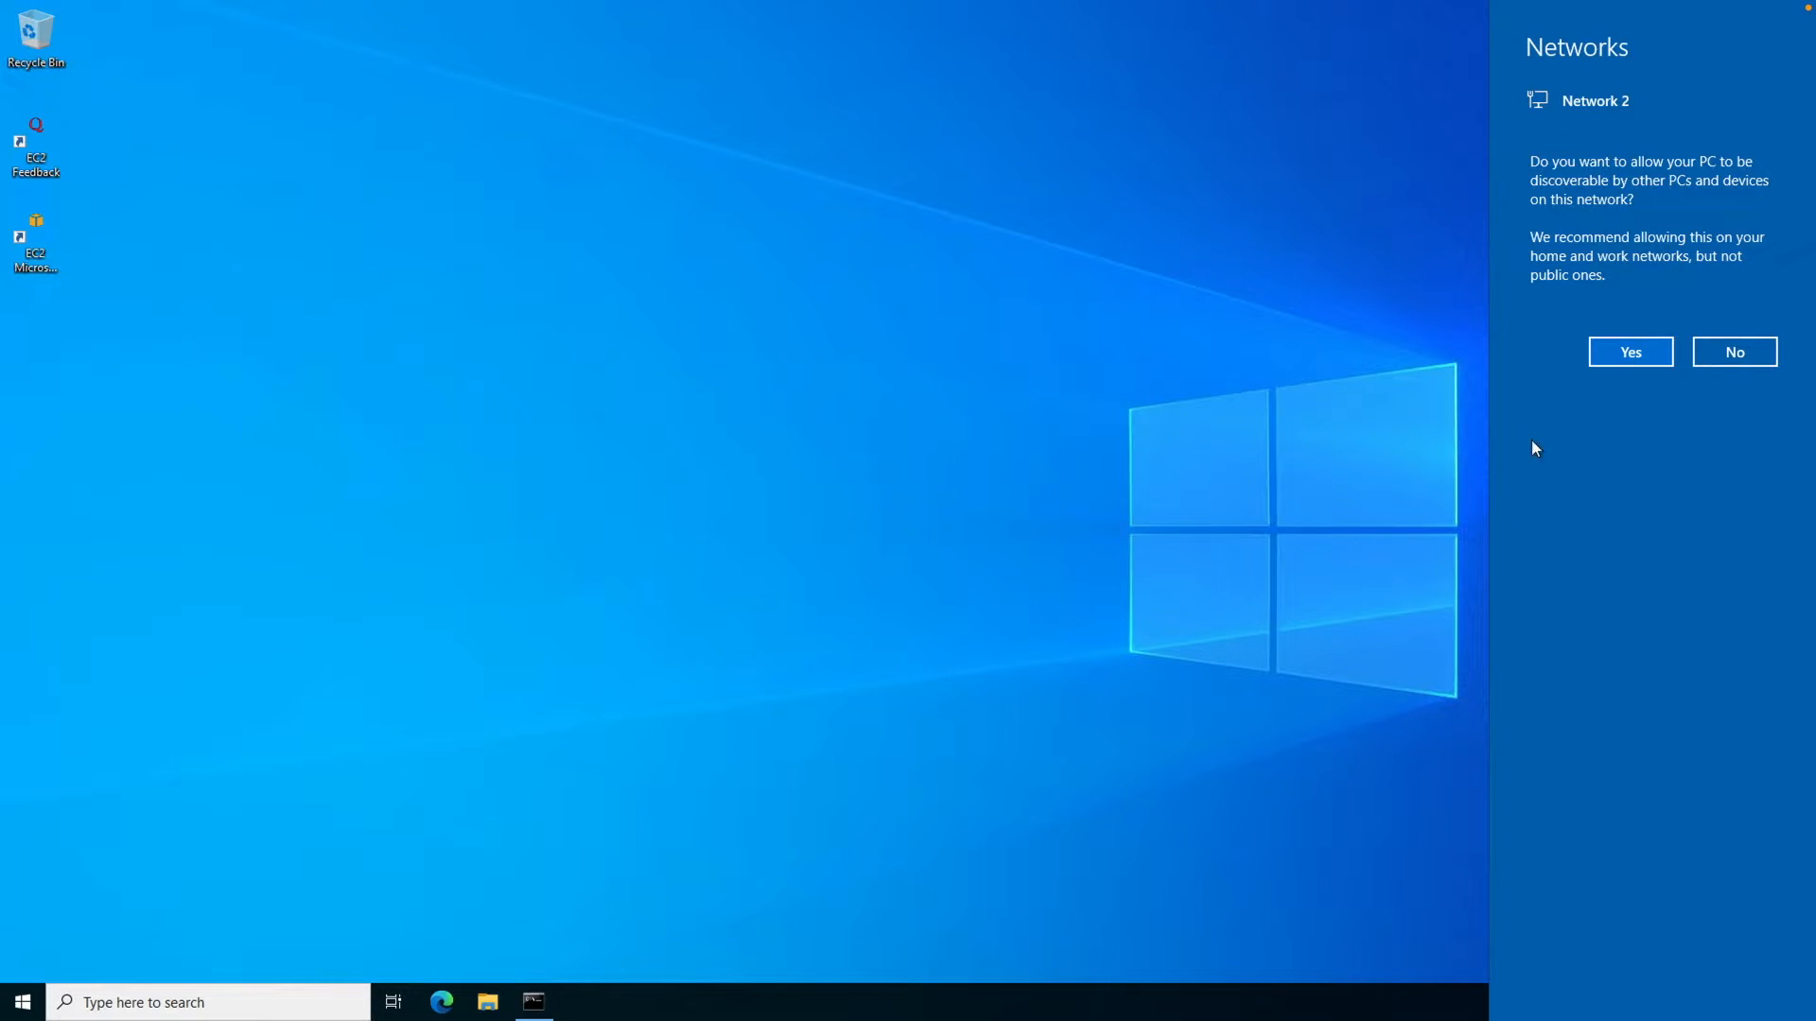
click(1641, 360)
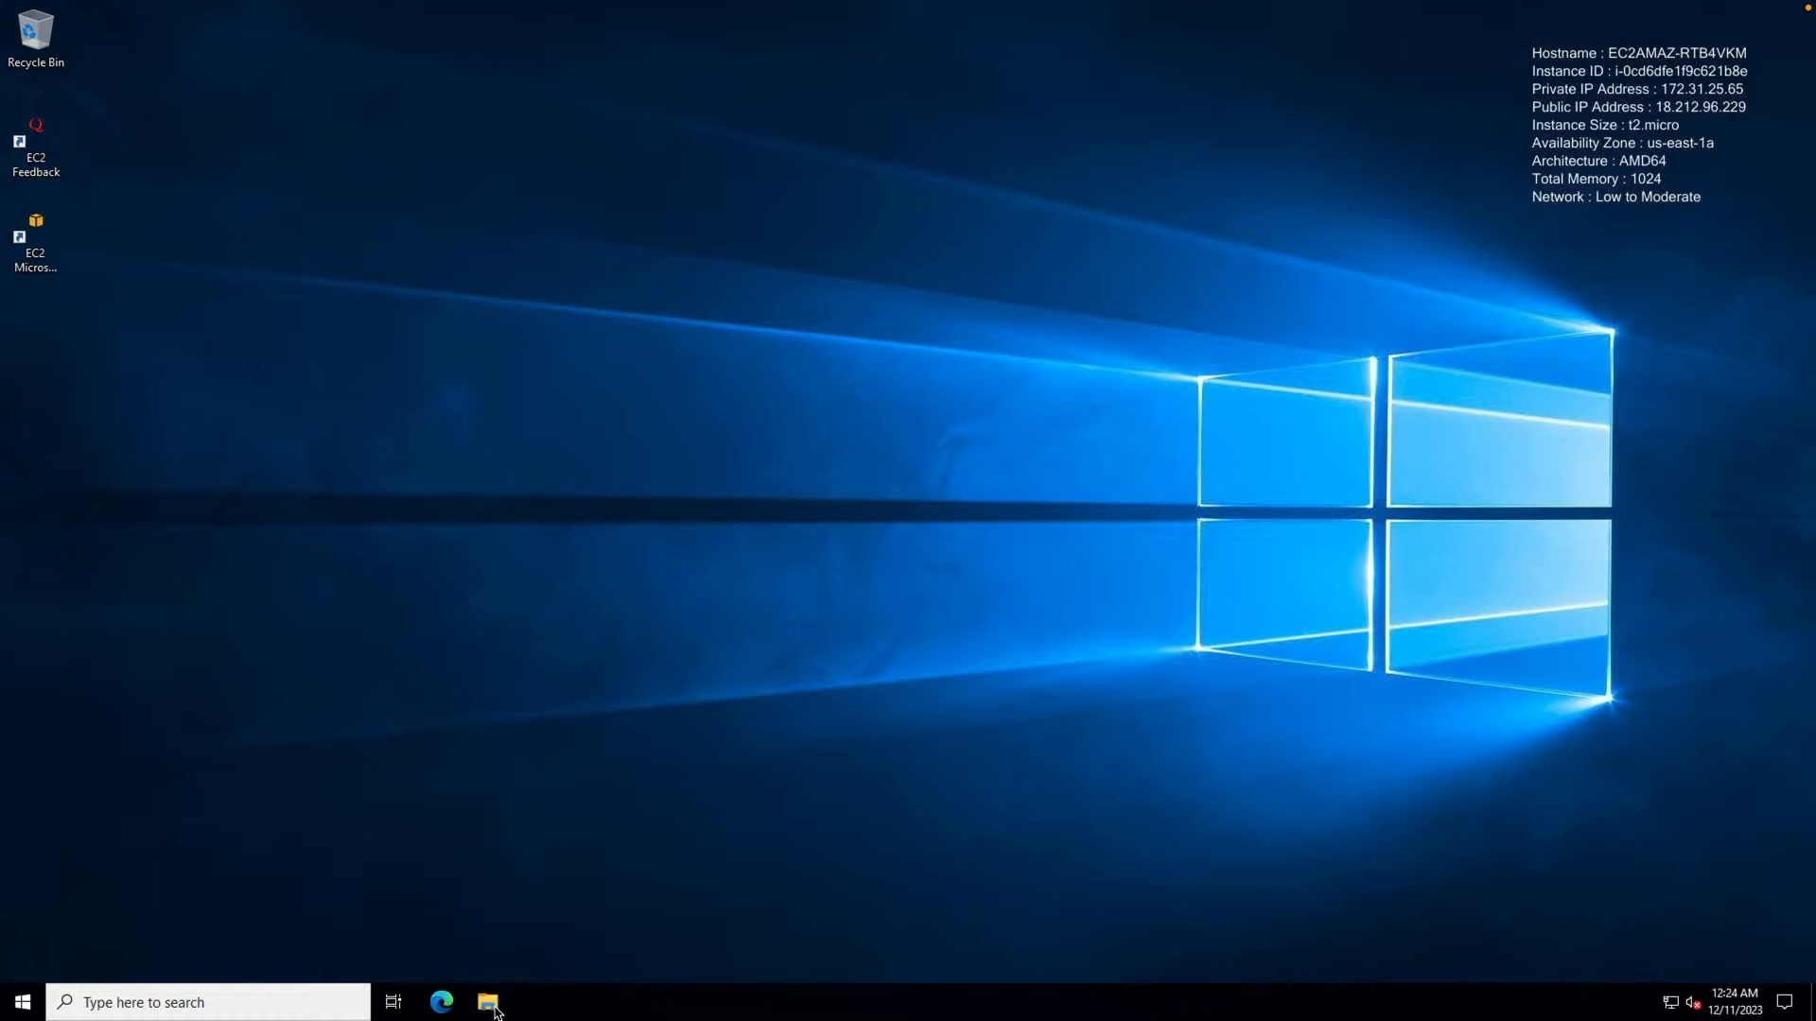
Open the folder C:\Program Files\Amazon\AmazonCloudWatchAgent in File Explorer on the remote machine.
click(490, 1004)
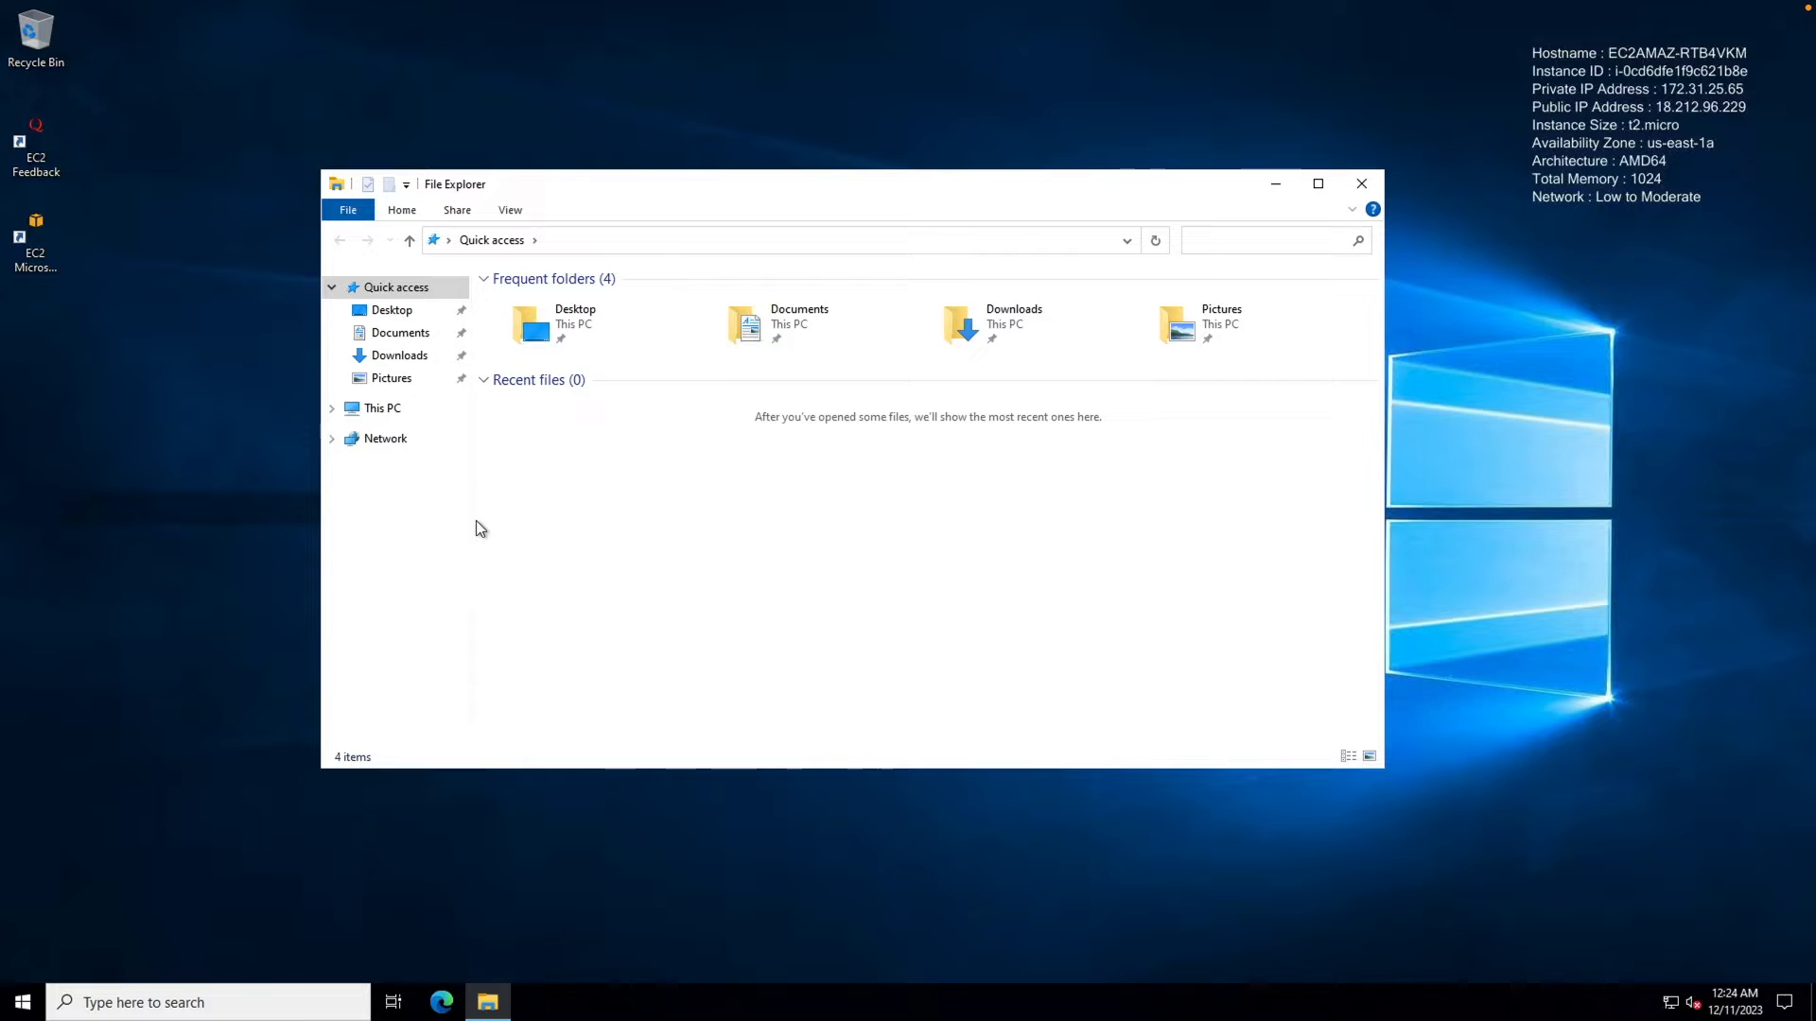
click(382, 407)
double_click(579, 495)
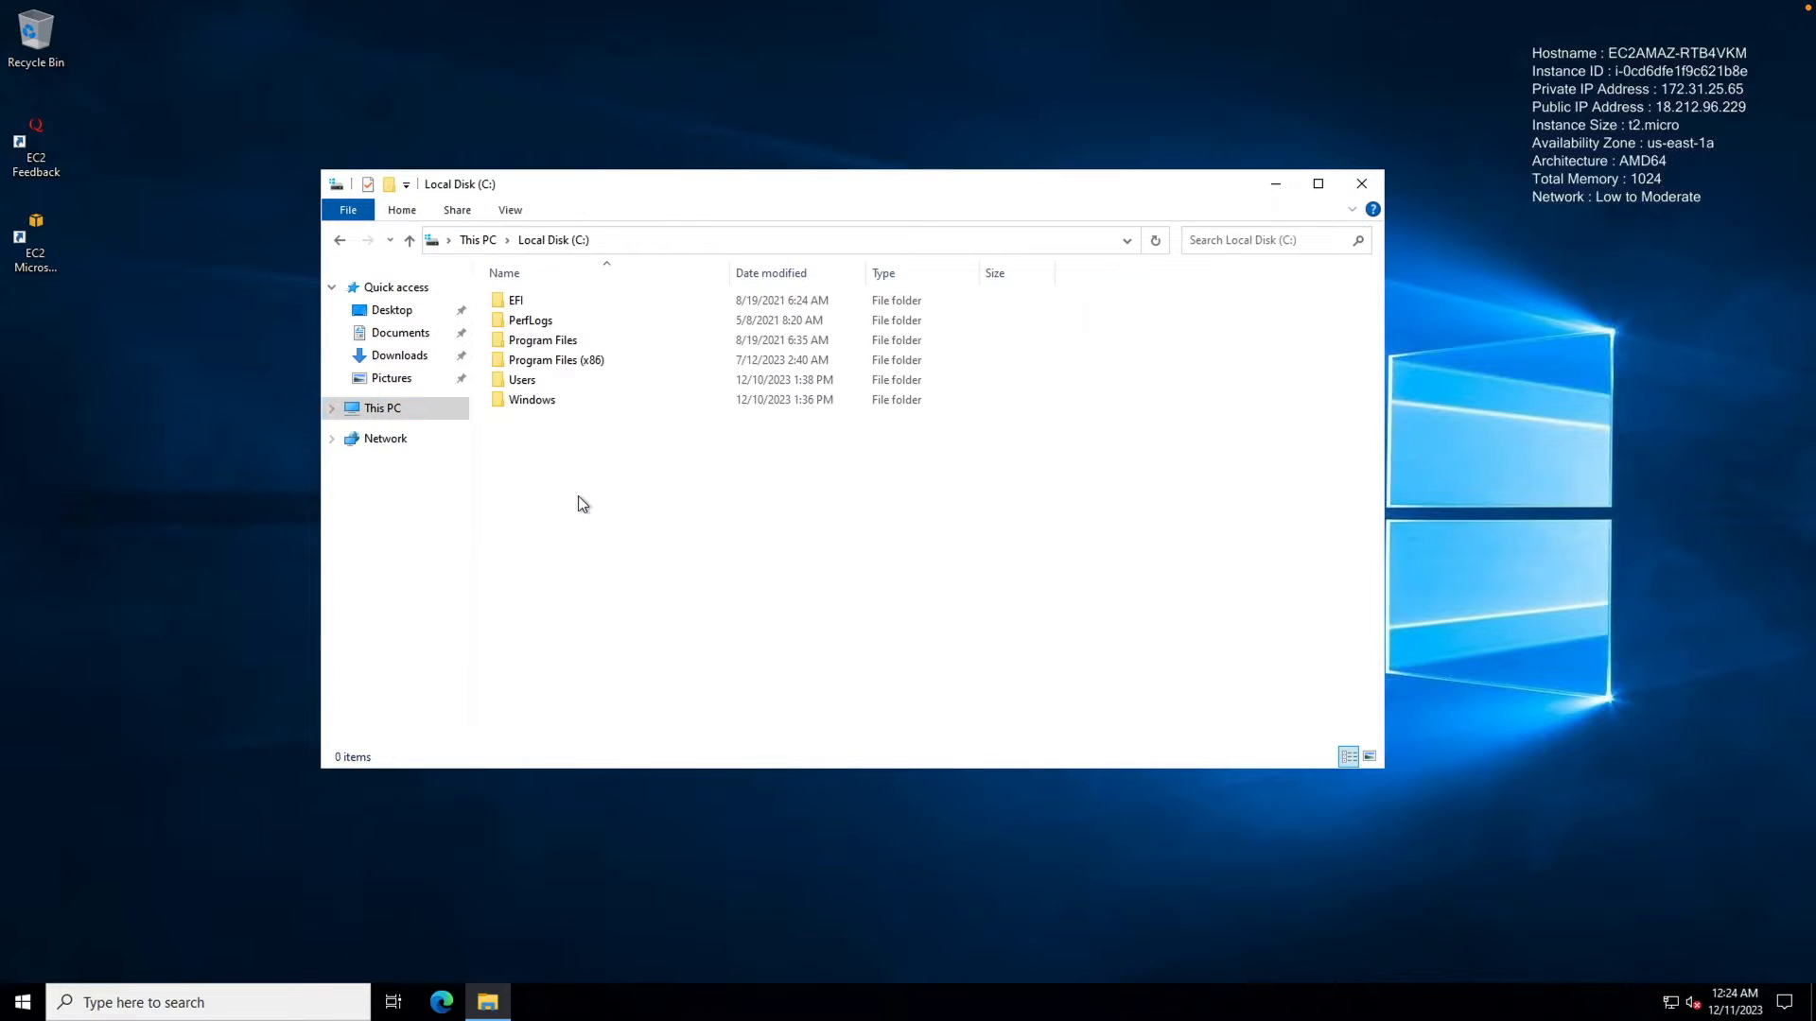
double_click(547, 341)
double_click(522, 301)
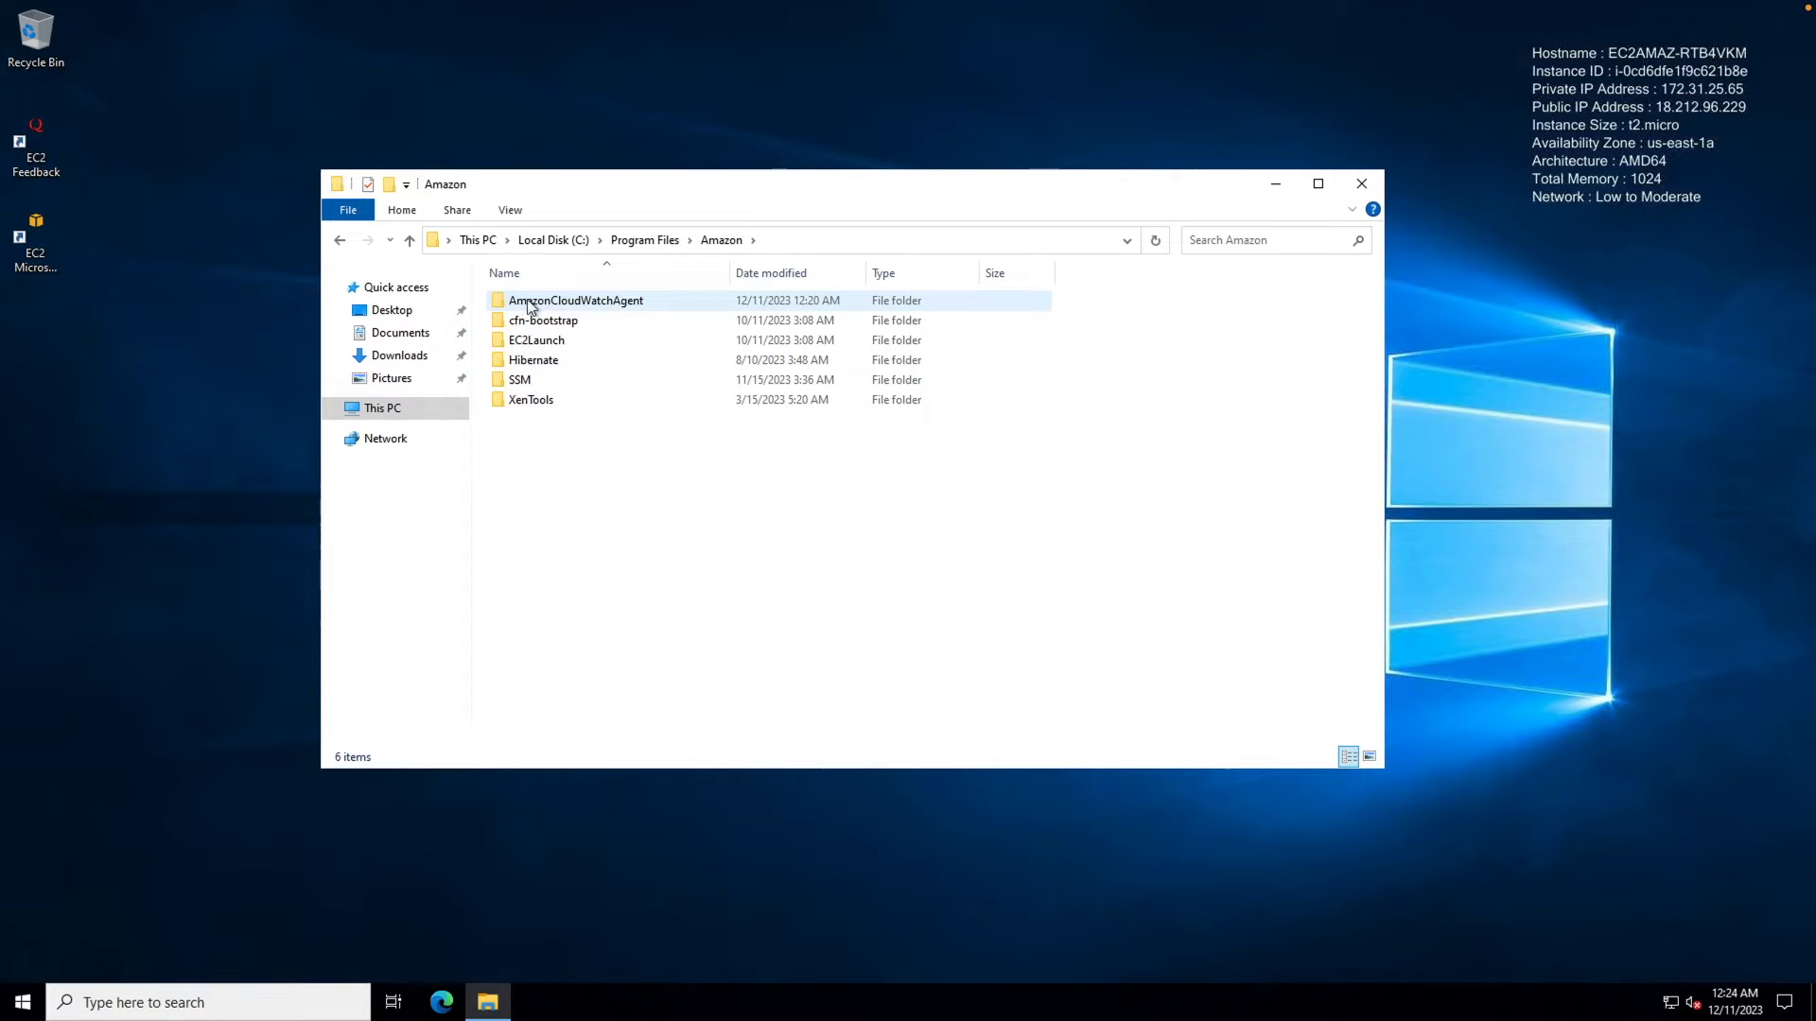
double_click(569, 302)
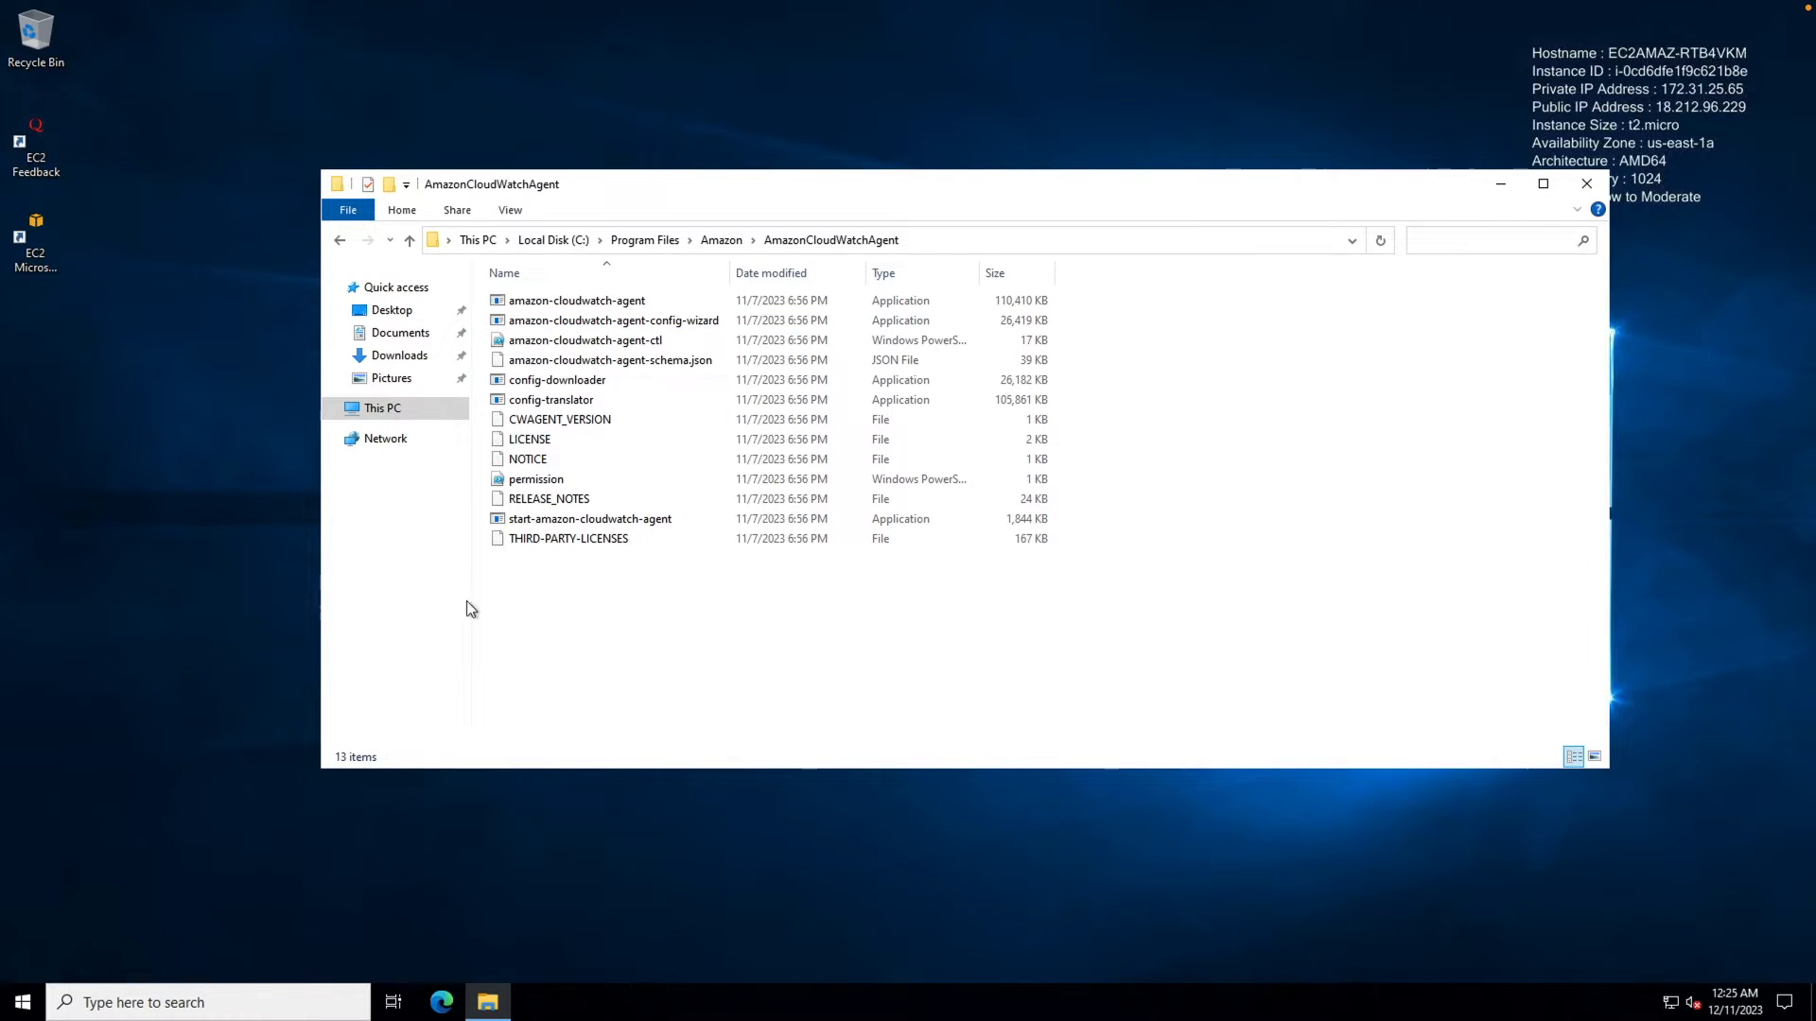
Open Command Prompt as administrator and place its window so the folder's address and upper files stay visible.
click(79, 1001)
text(cmd)
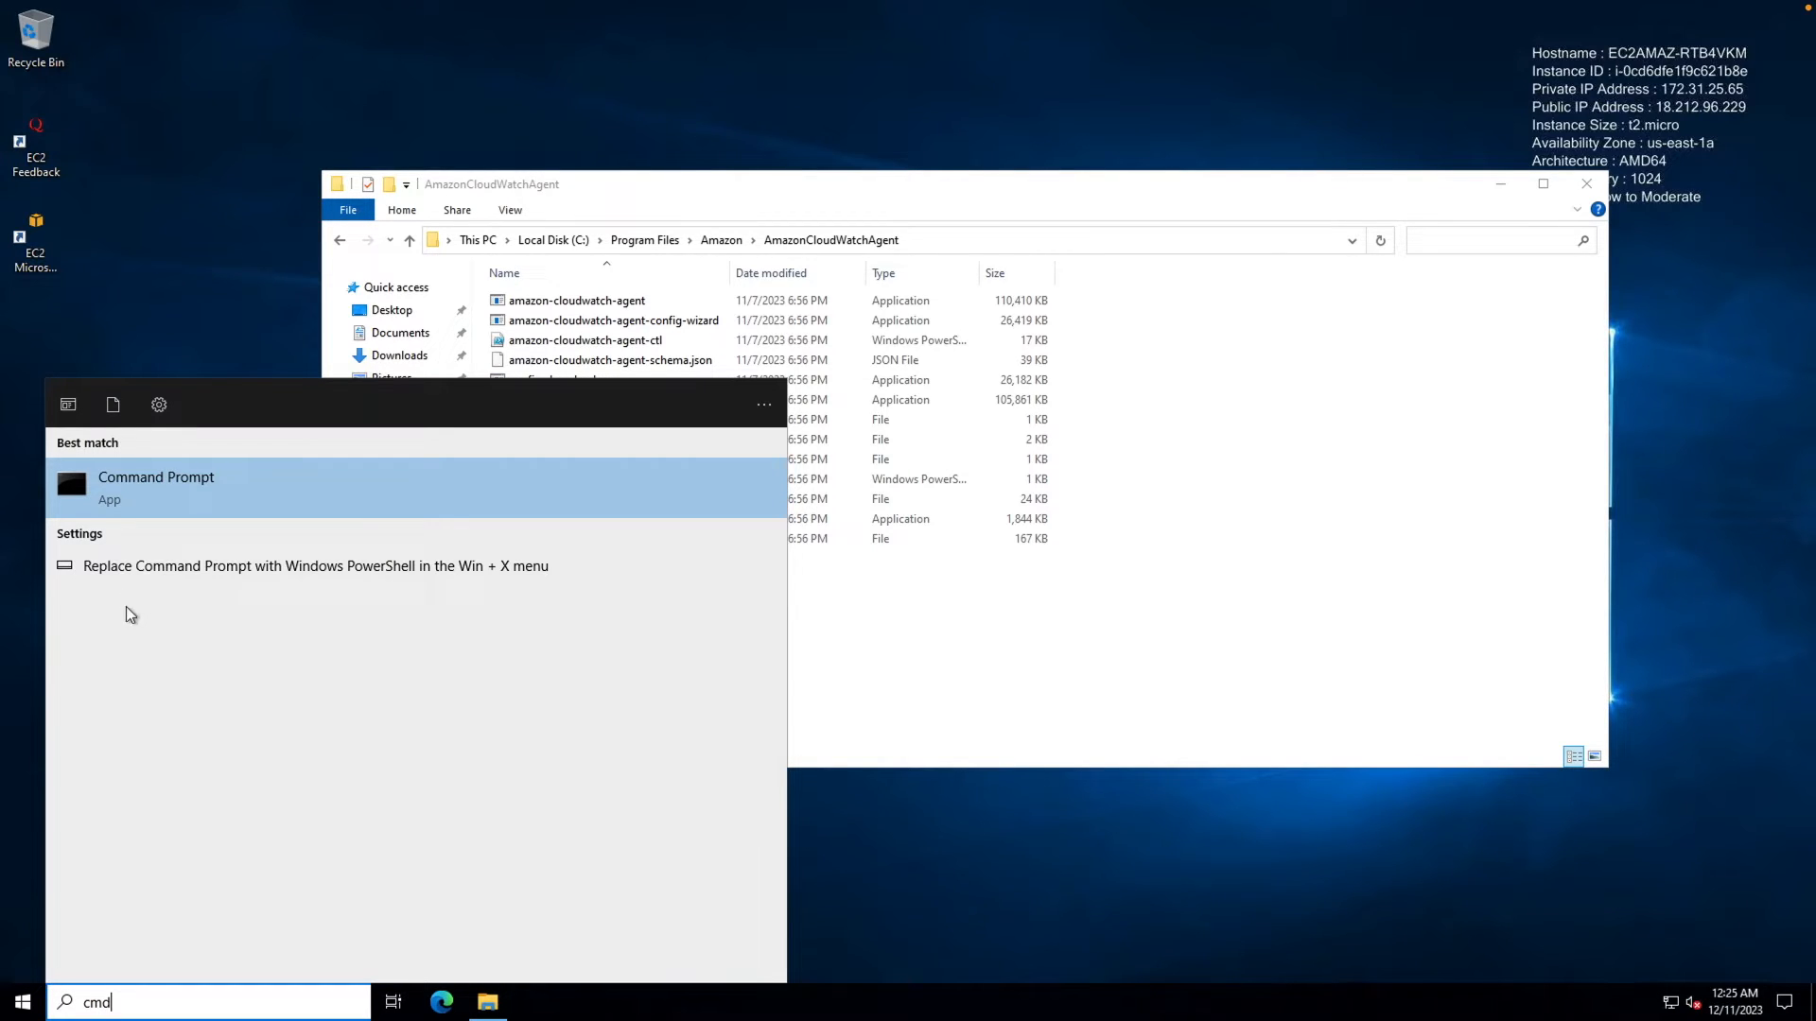
right_click(139, 494)
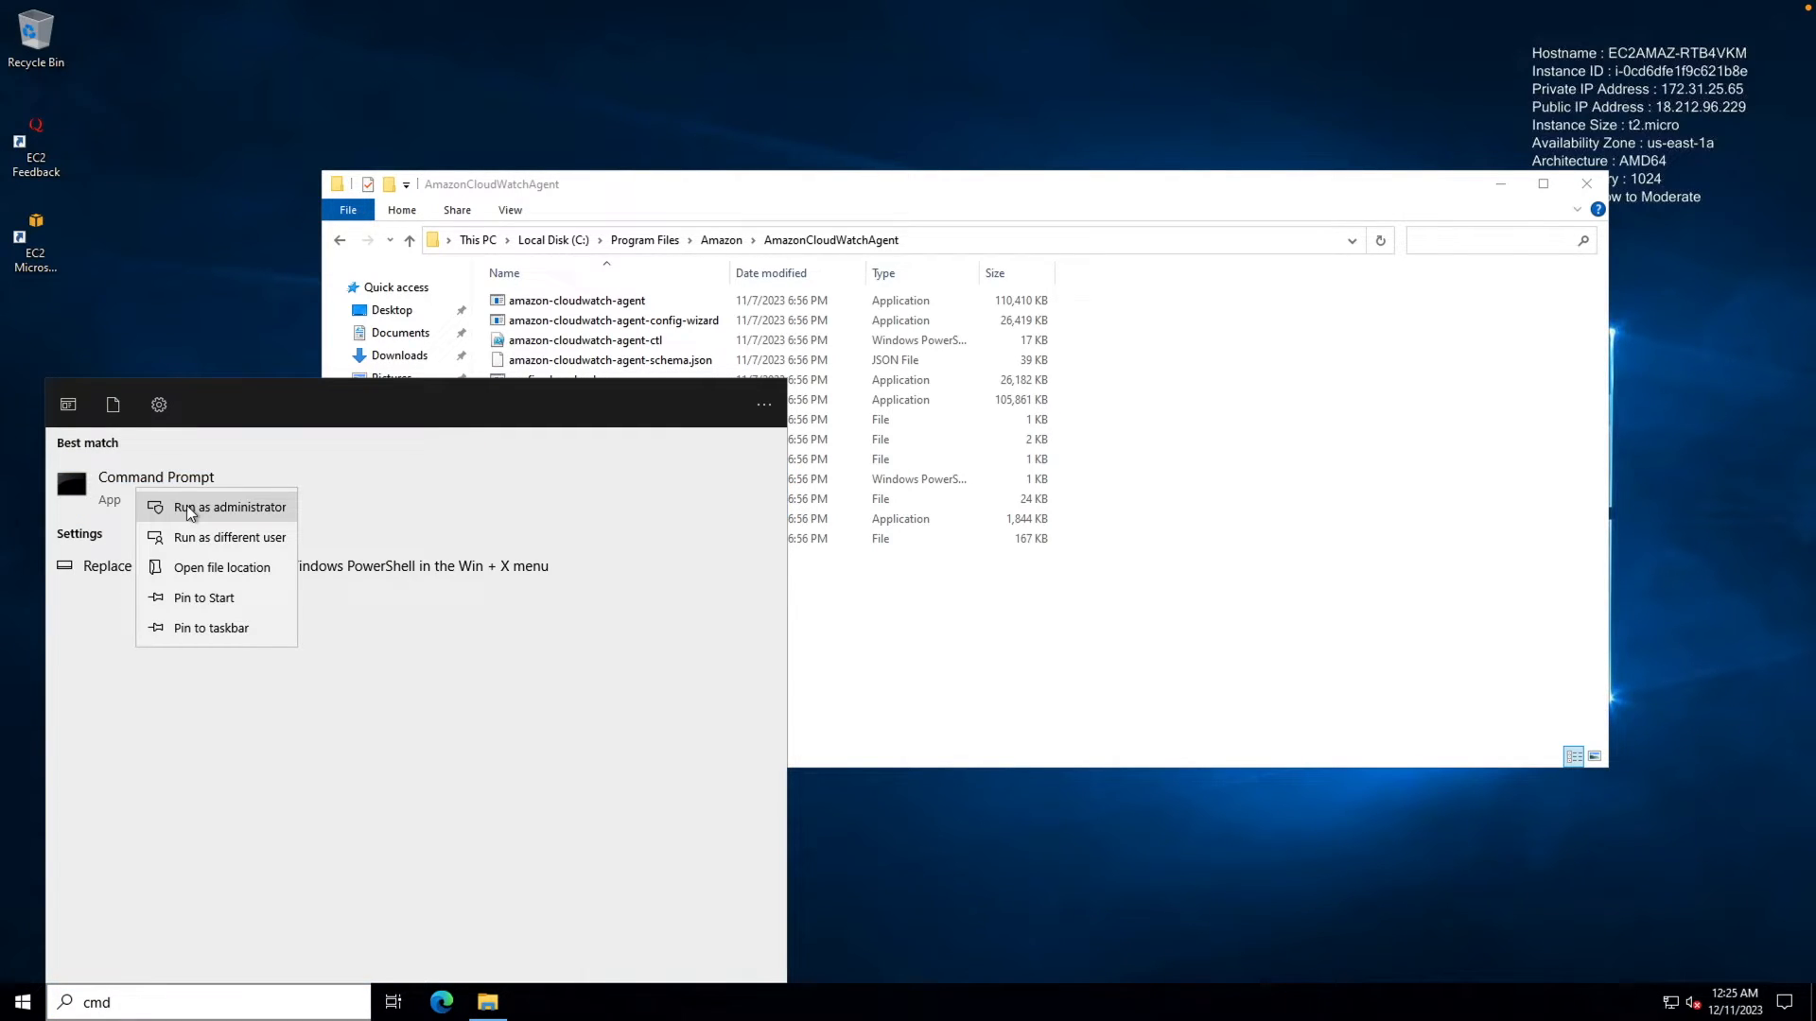
click(188, 508)
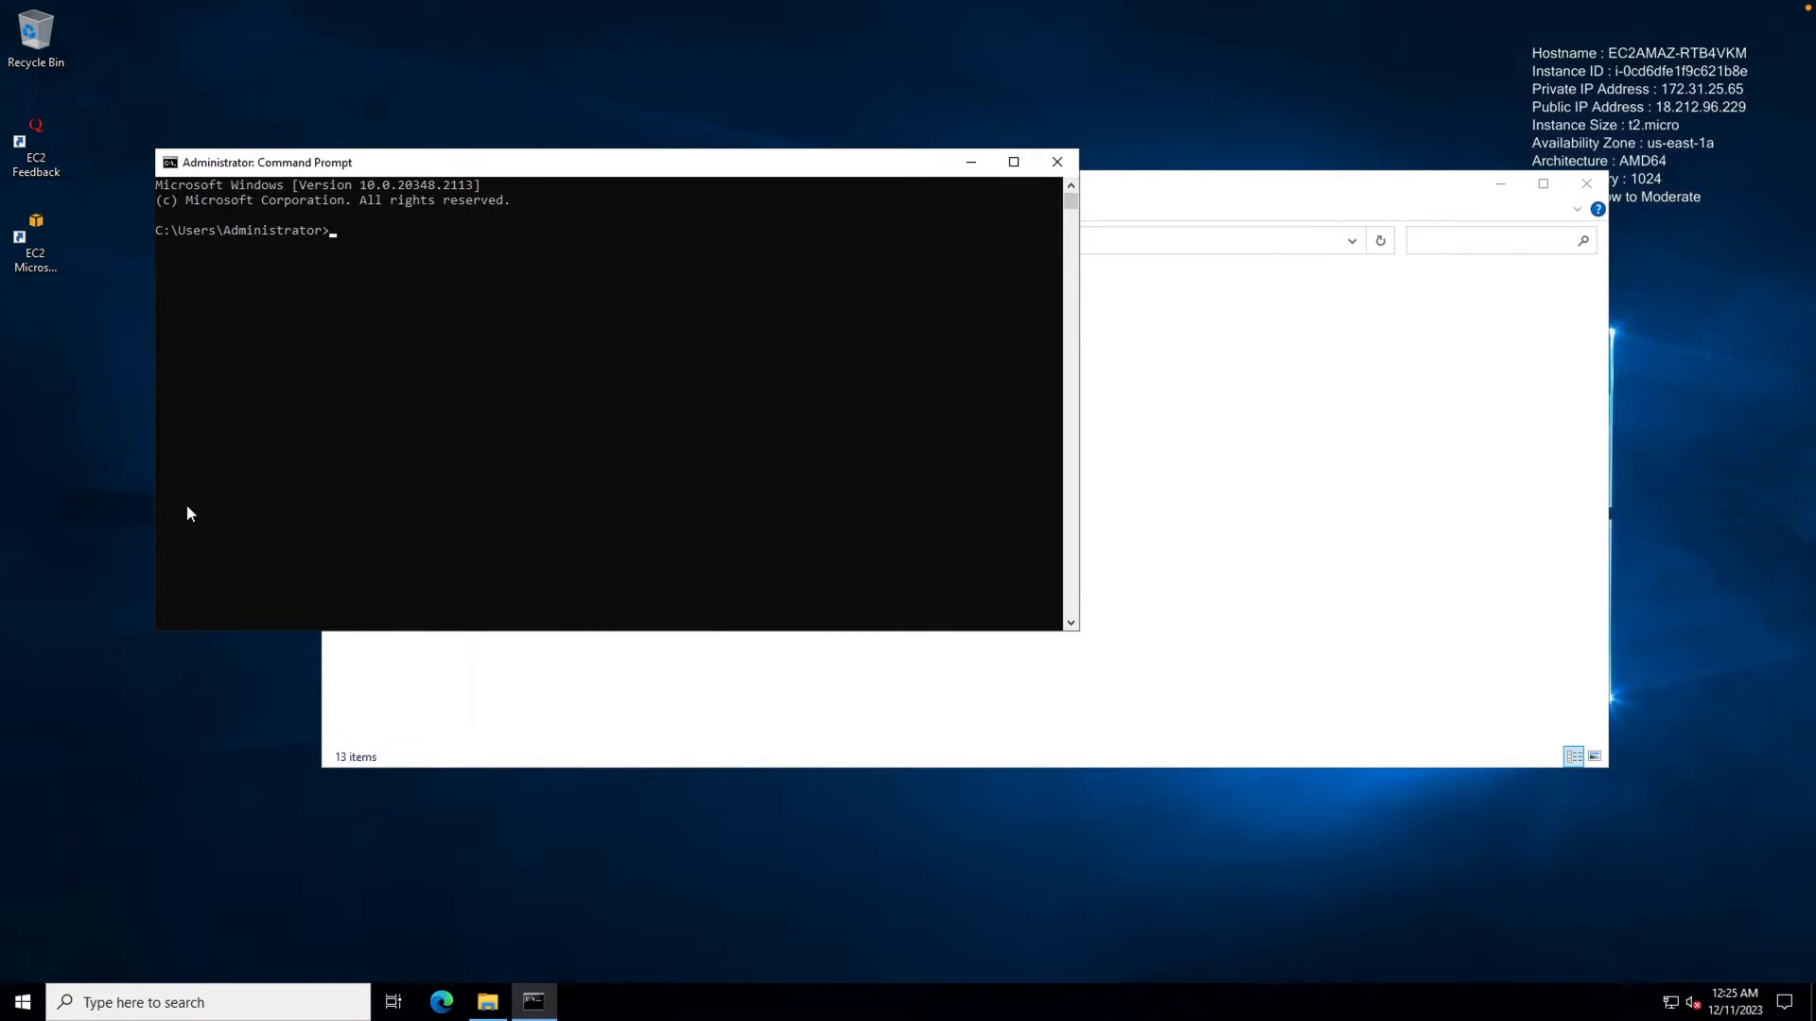
drag(522, 170, 681, 499)
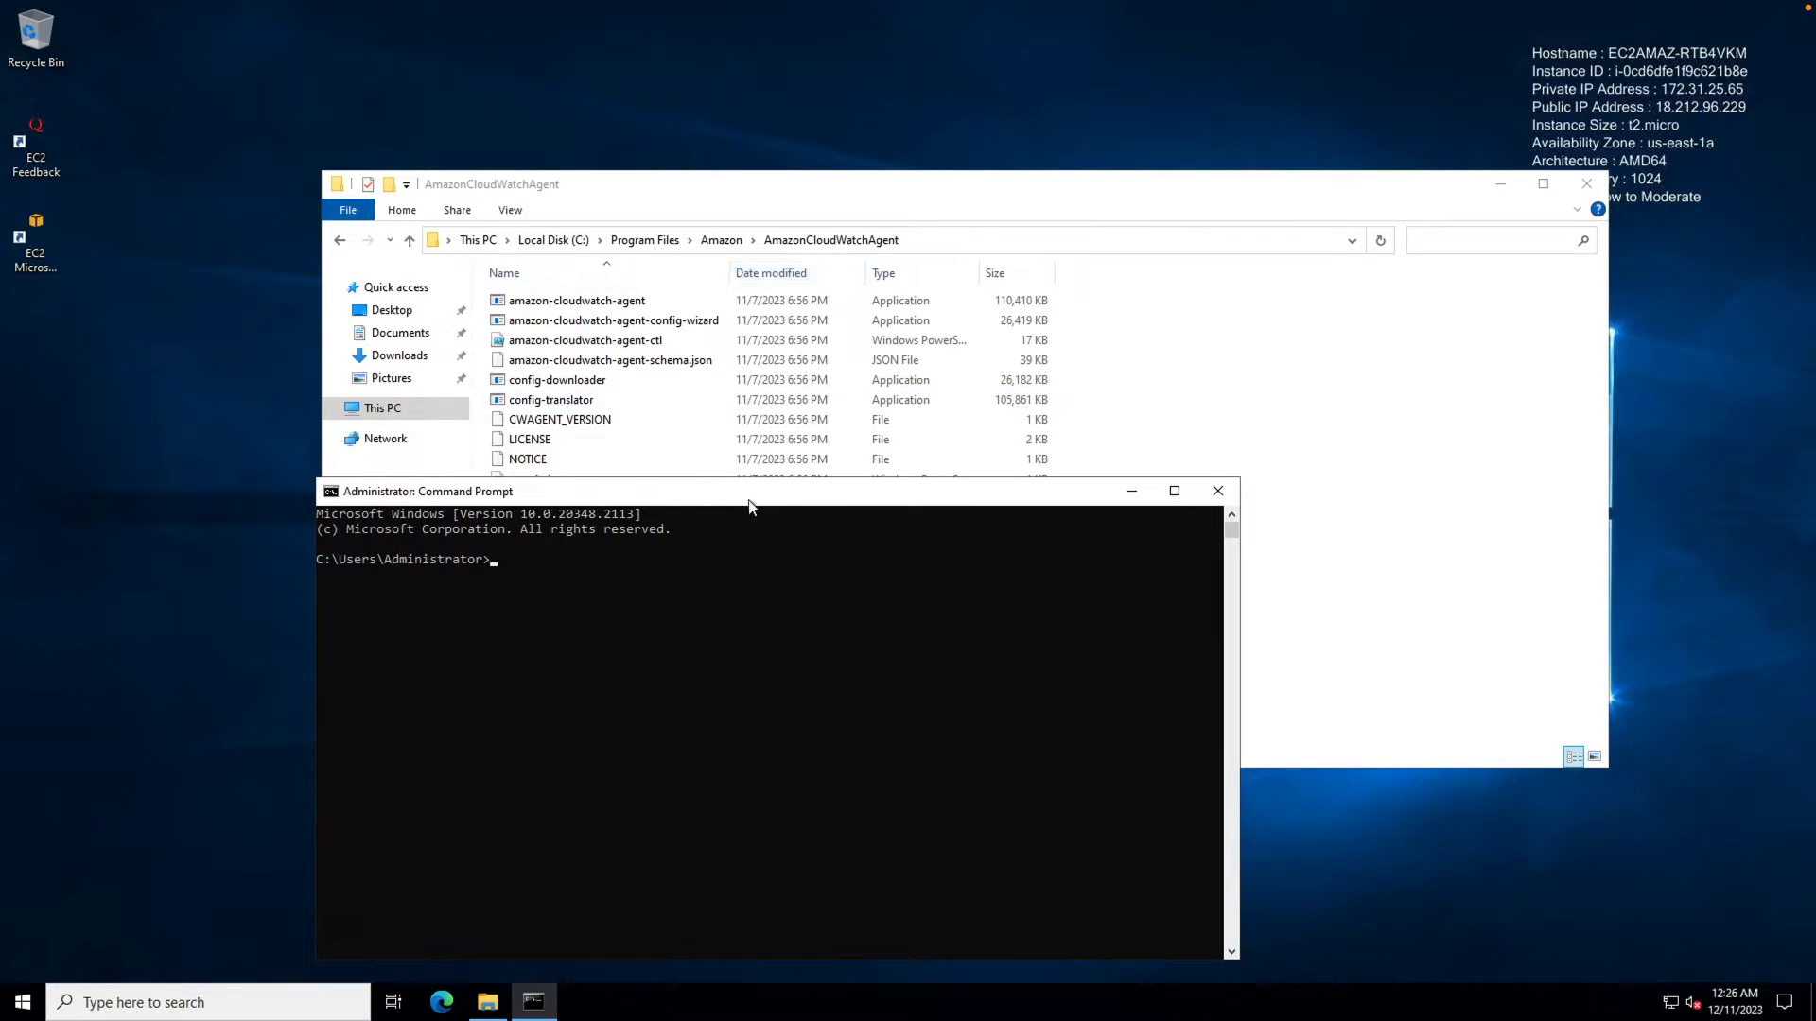
drag(735, 487, 716, 452)
Change the Command Prompt directory to C:\Program Files\Amazon\AmazonCloudWatchAgent, reusing the path from File Explorer.
text(cd)
click(932, 240)
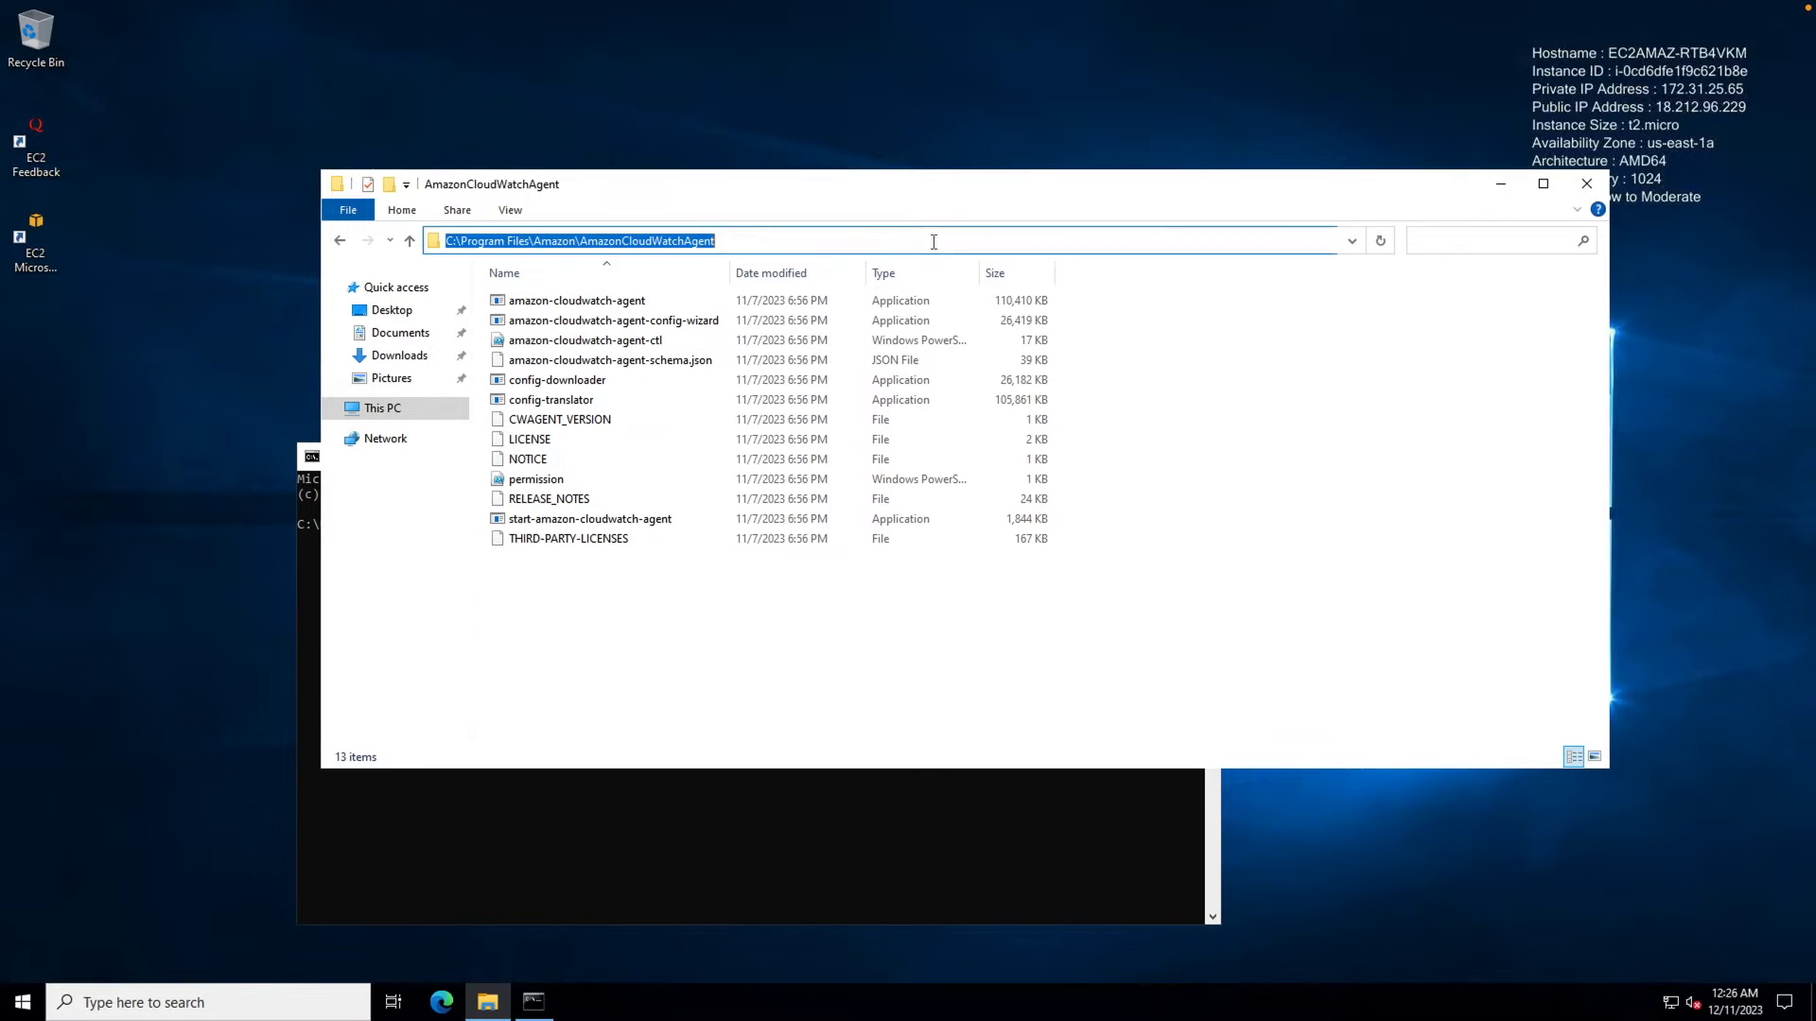
click(543, 846)
text(C:\Program Files\Amazon\AmazonCloudWatchAgent)
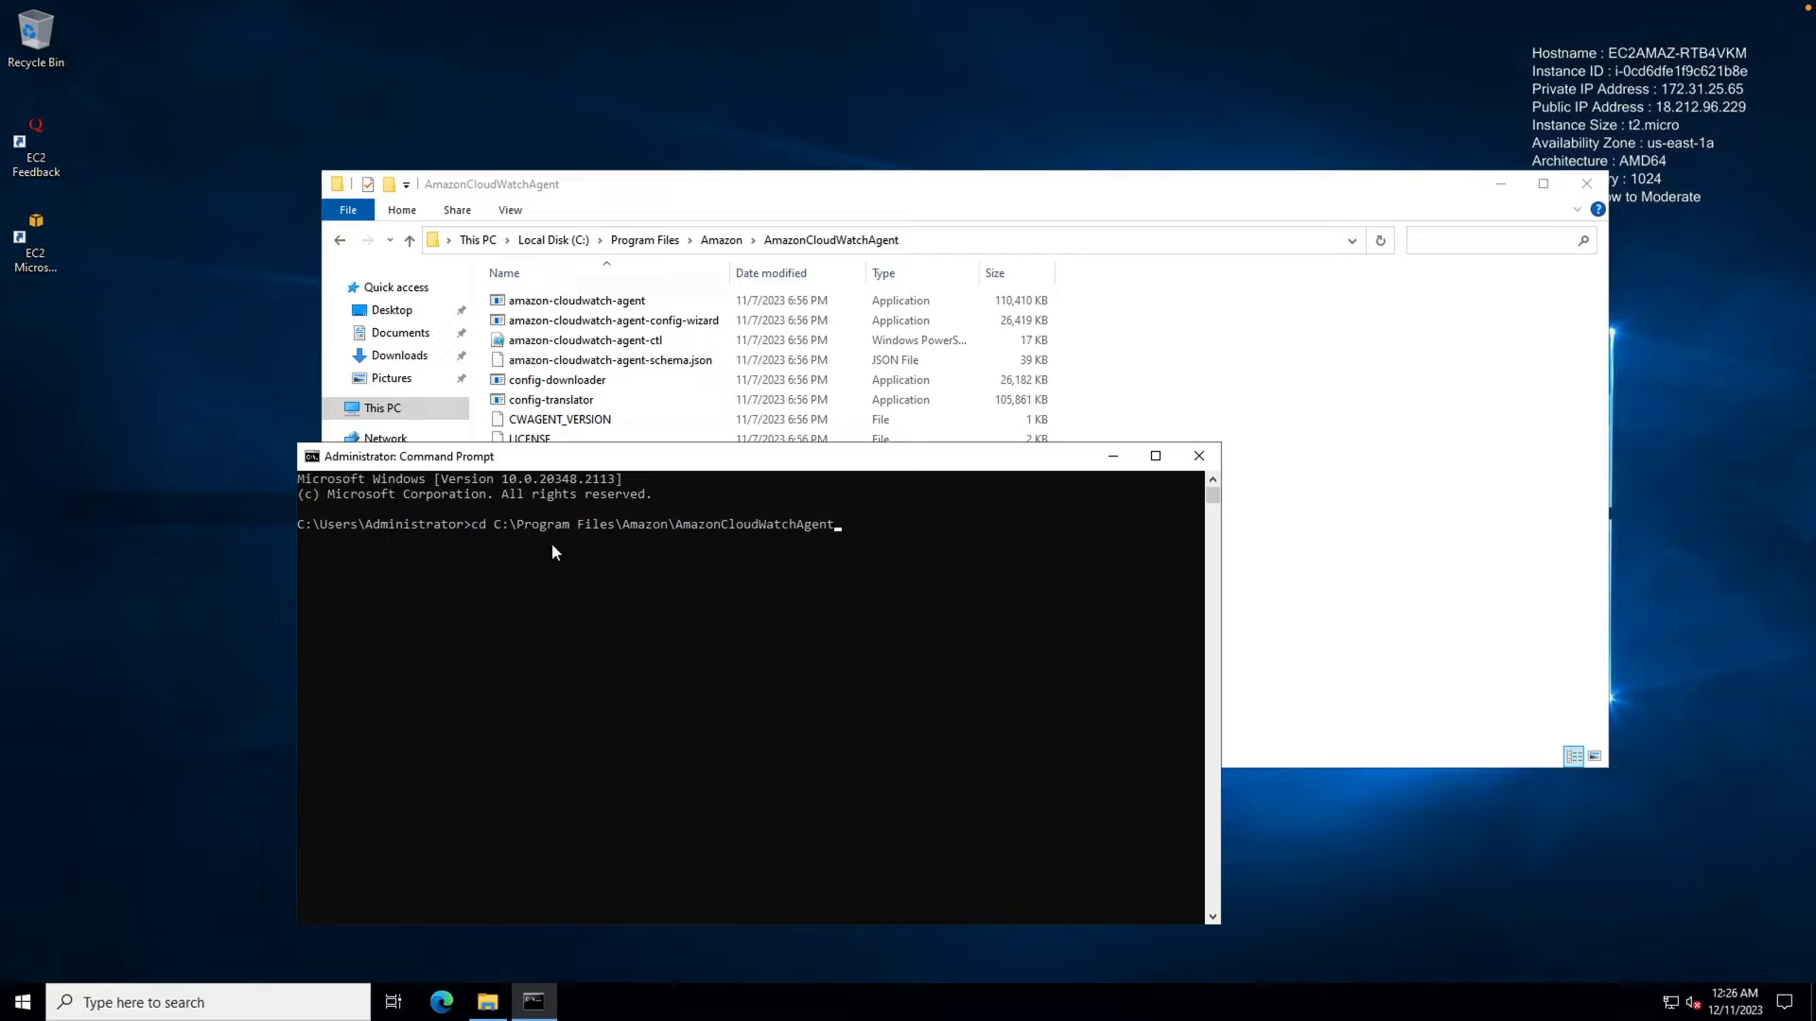
key(Return)
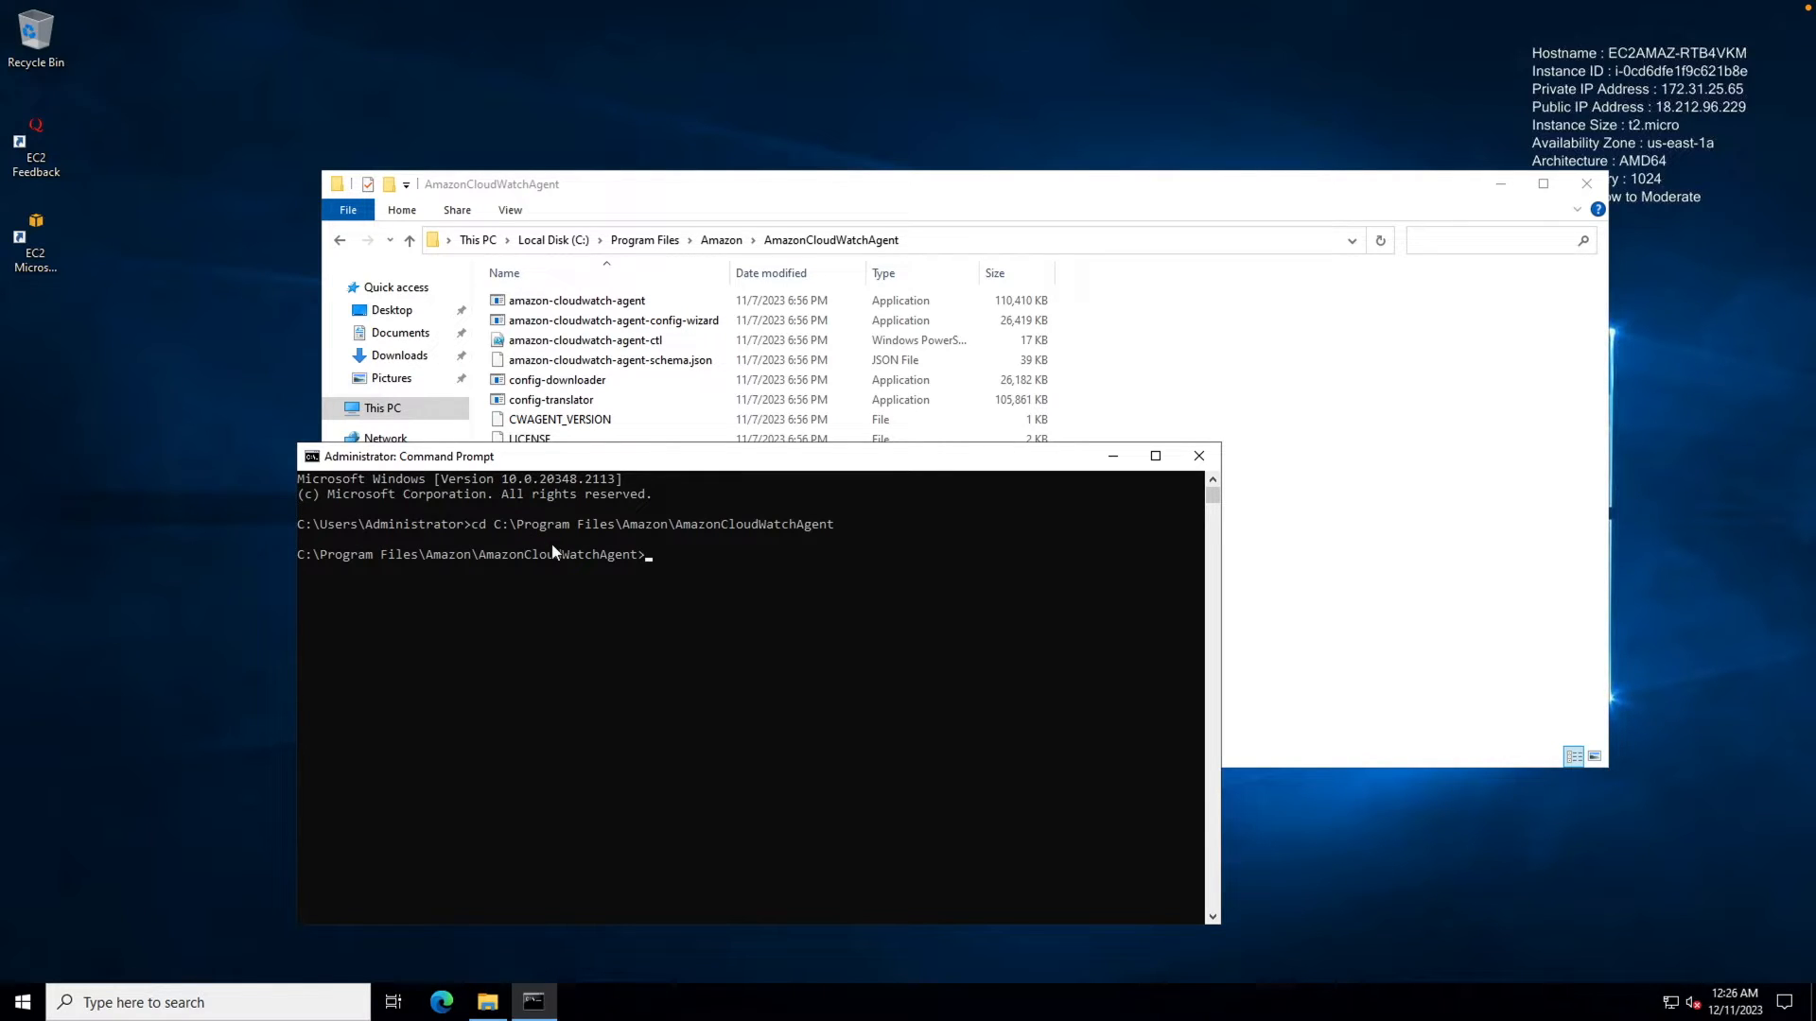
Run amazon-cloudwatch-agent-config-wizard.exe and maximize the Command Prompt window.
text(ama)
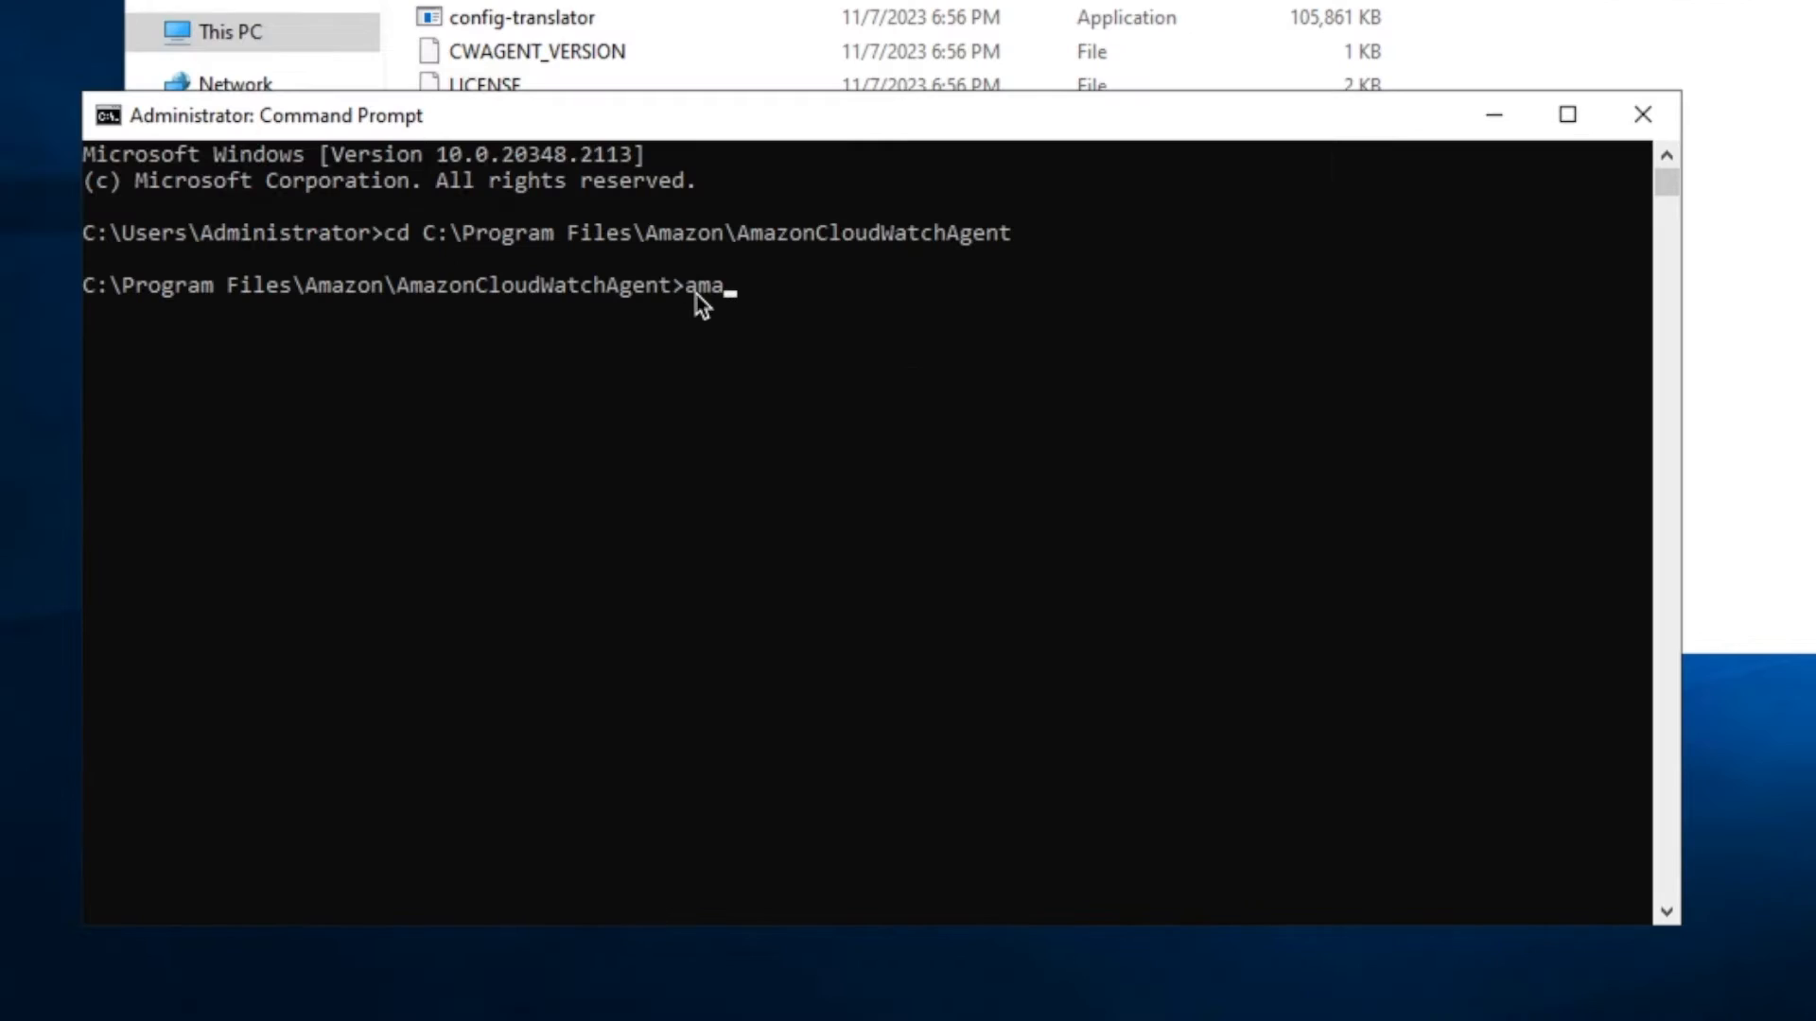
text(zon-cloudwatch)
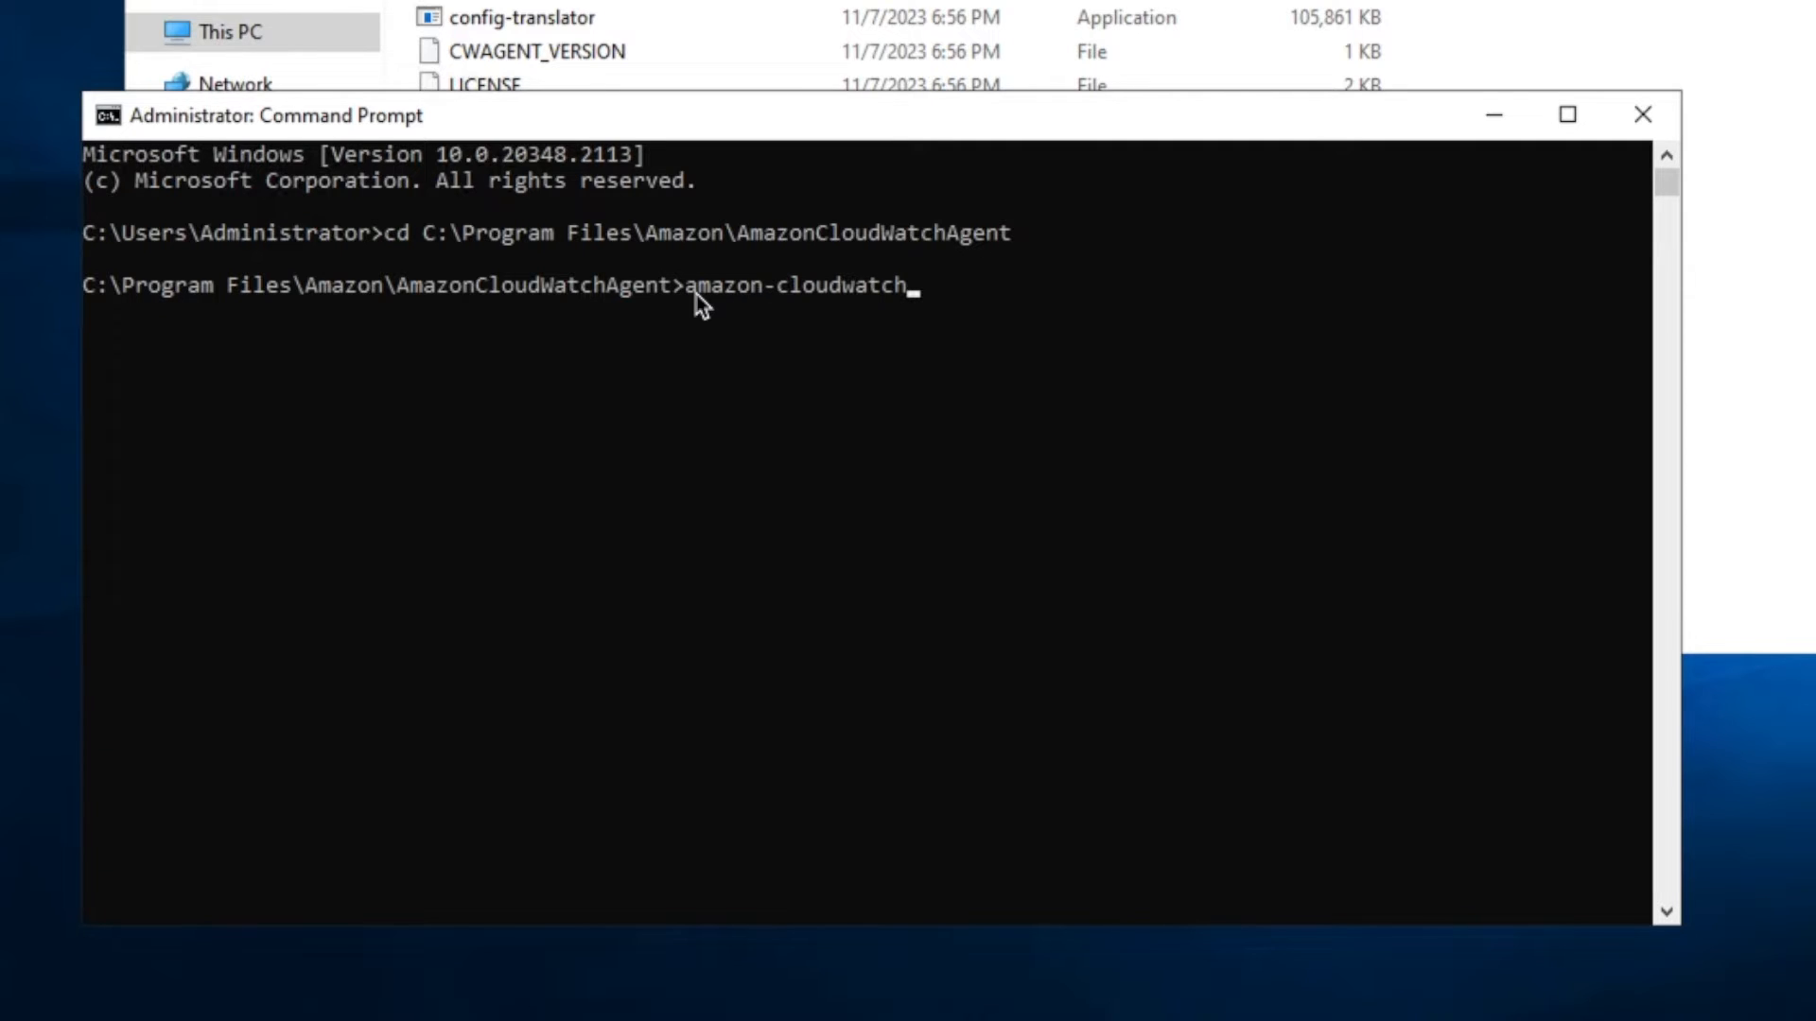
text(-agent-config)
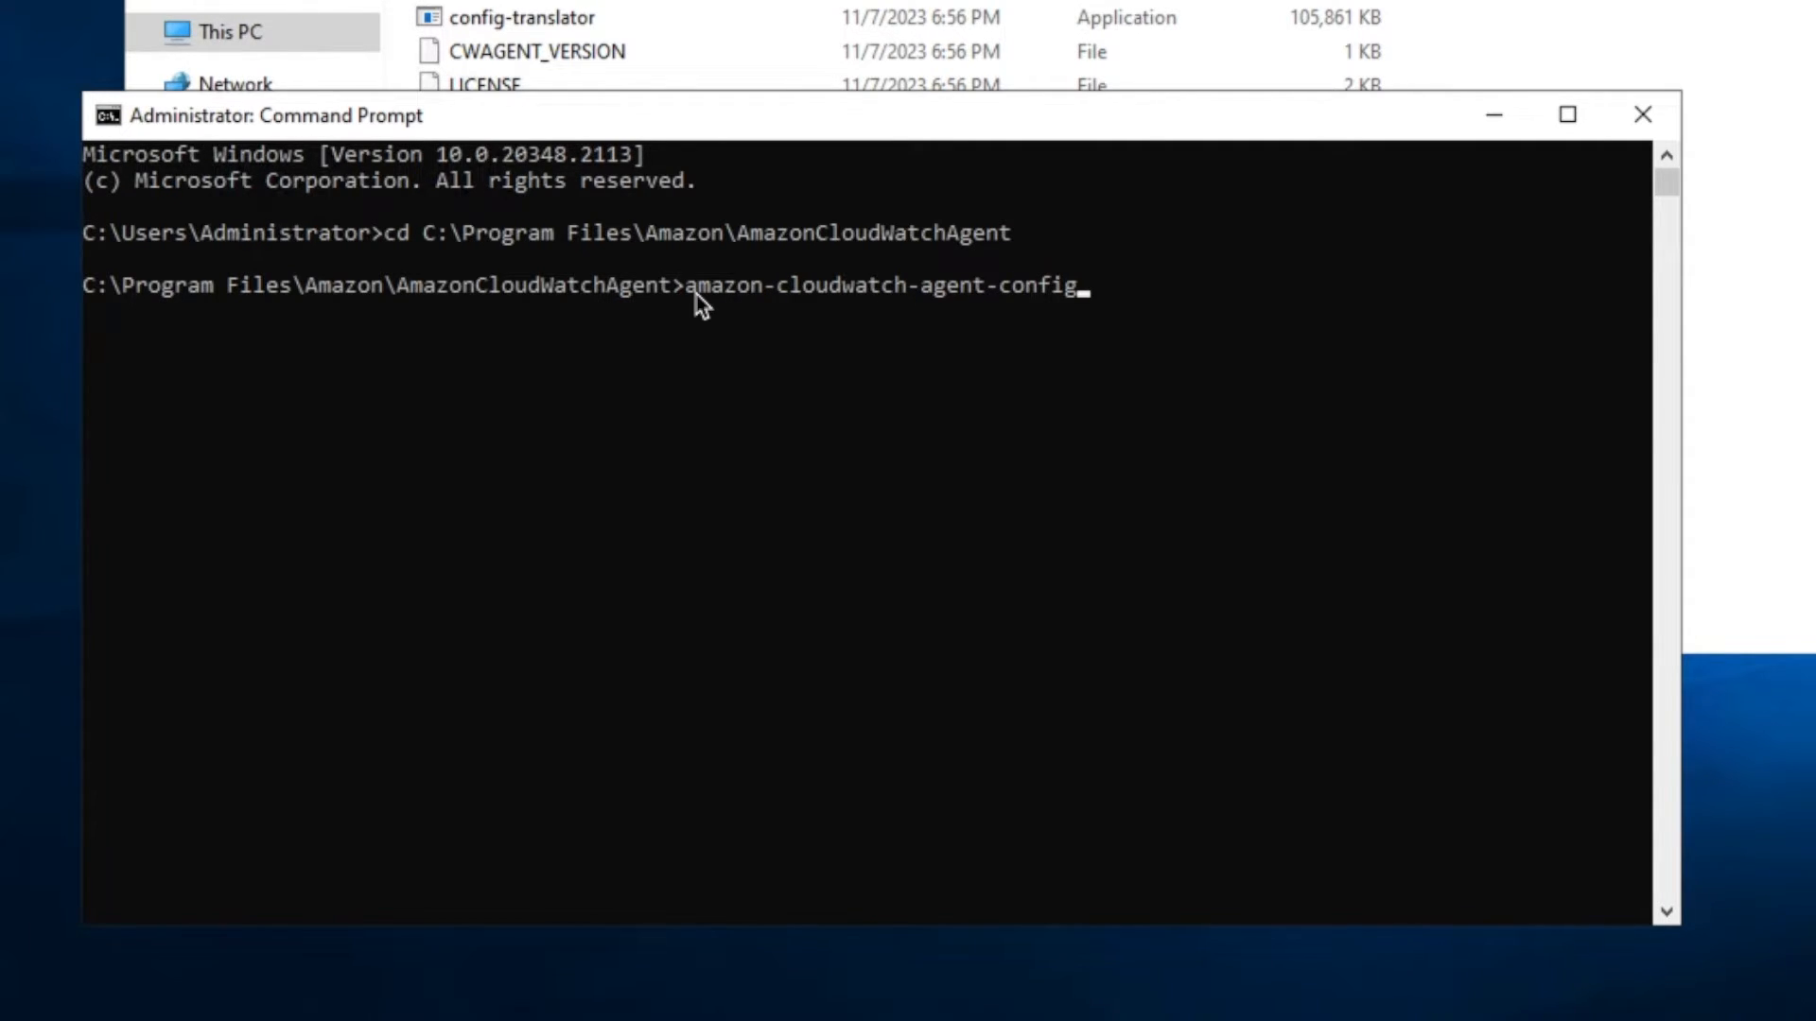
text(-wizard.exe)
key(Return)
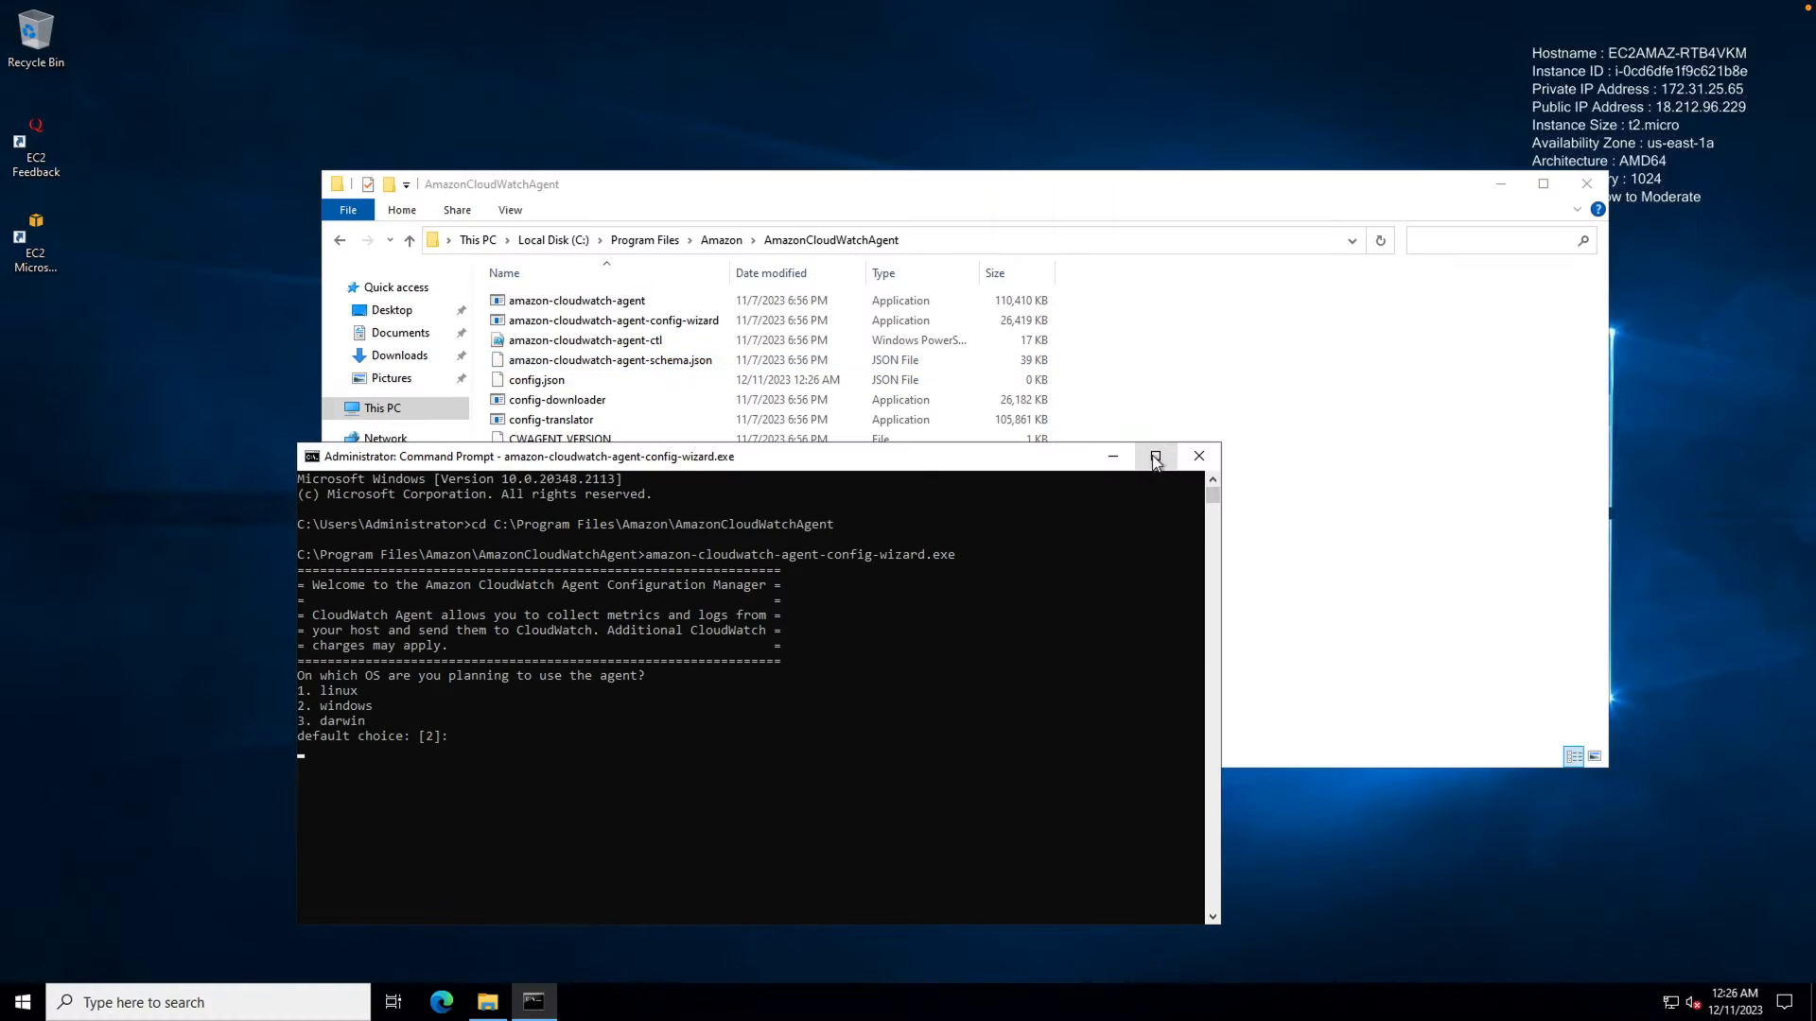
double_click(1135, 458)
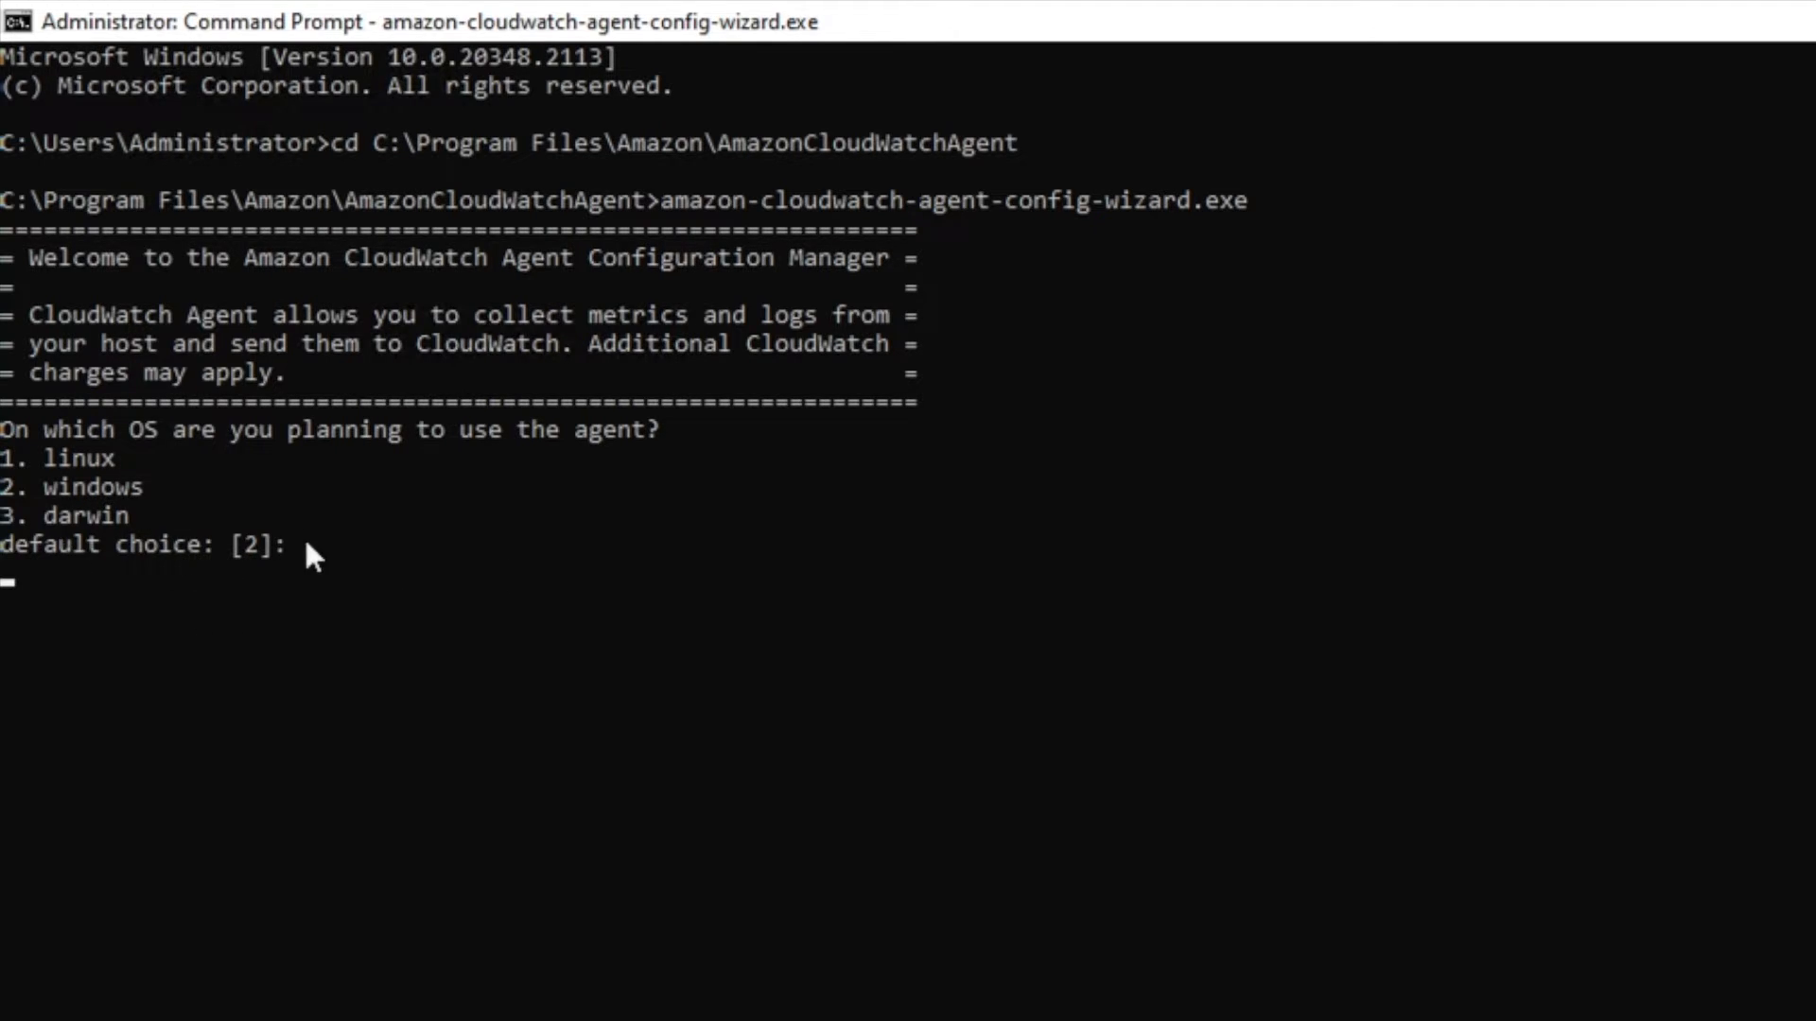
In the wizard, choose windows as the OS and EC2 as the host type, and turn on the StatsD daemon.
key(Return)
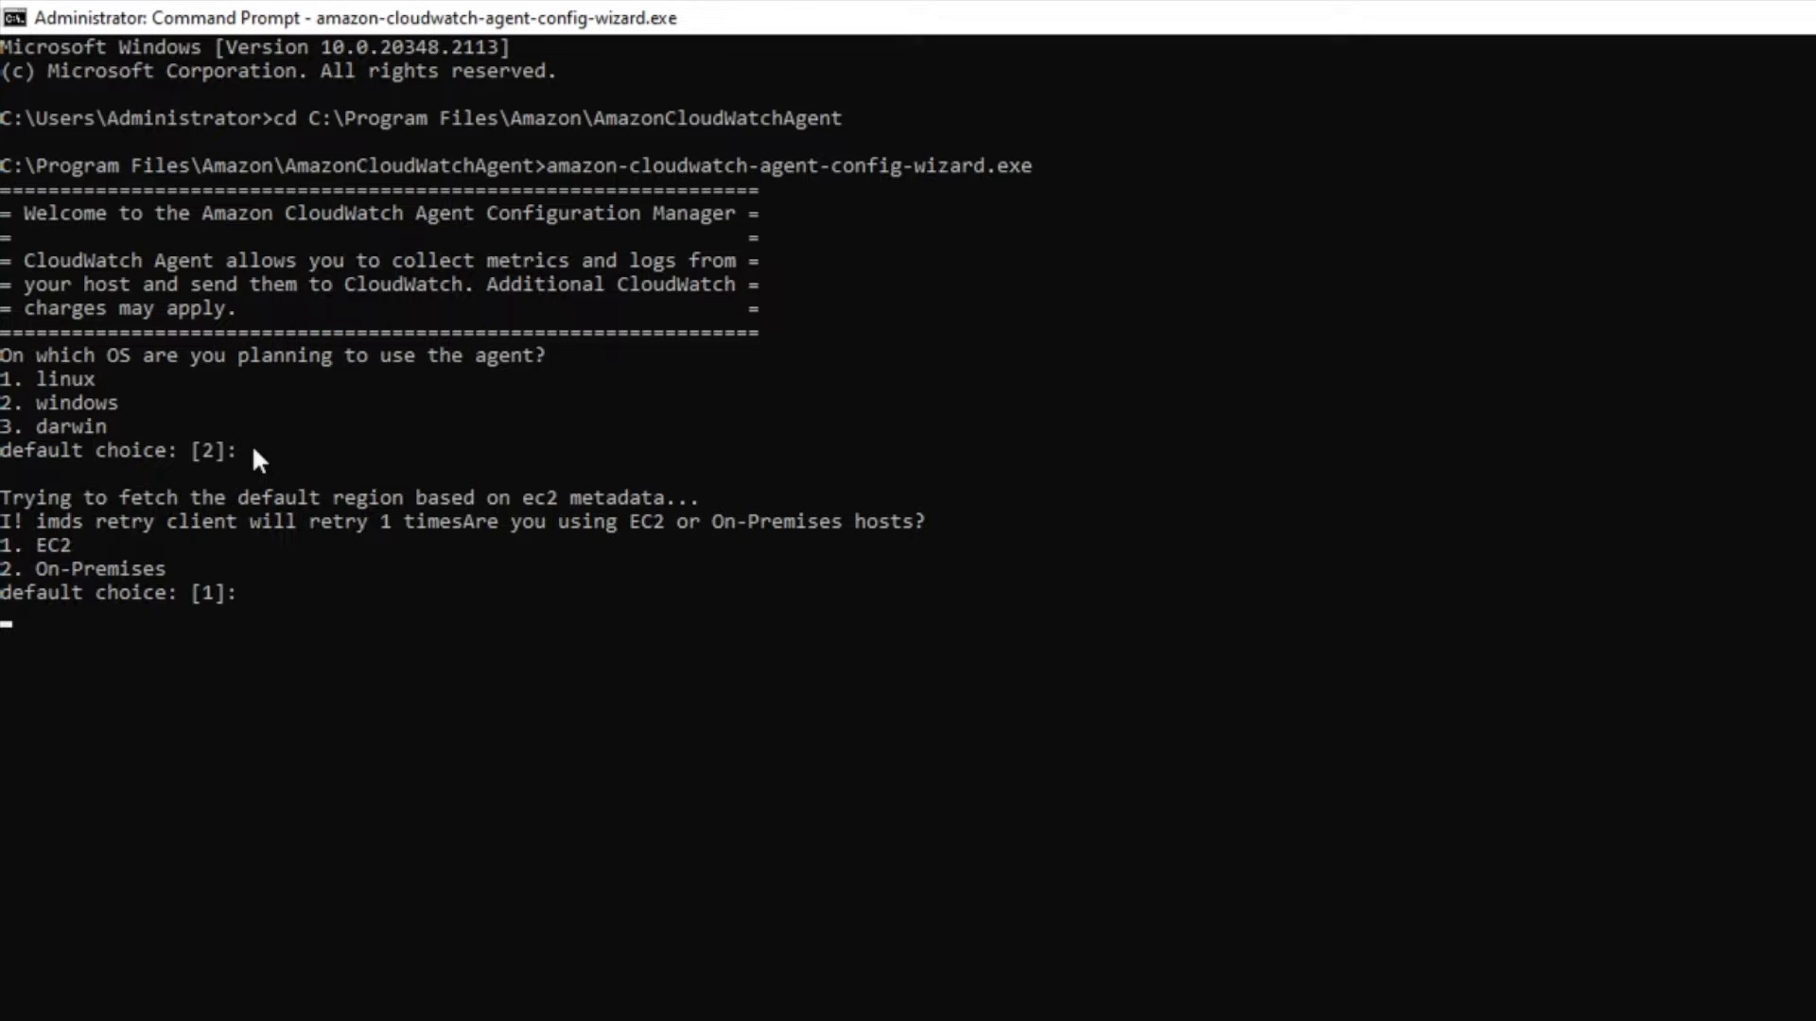
key(Return)
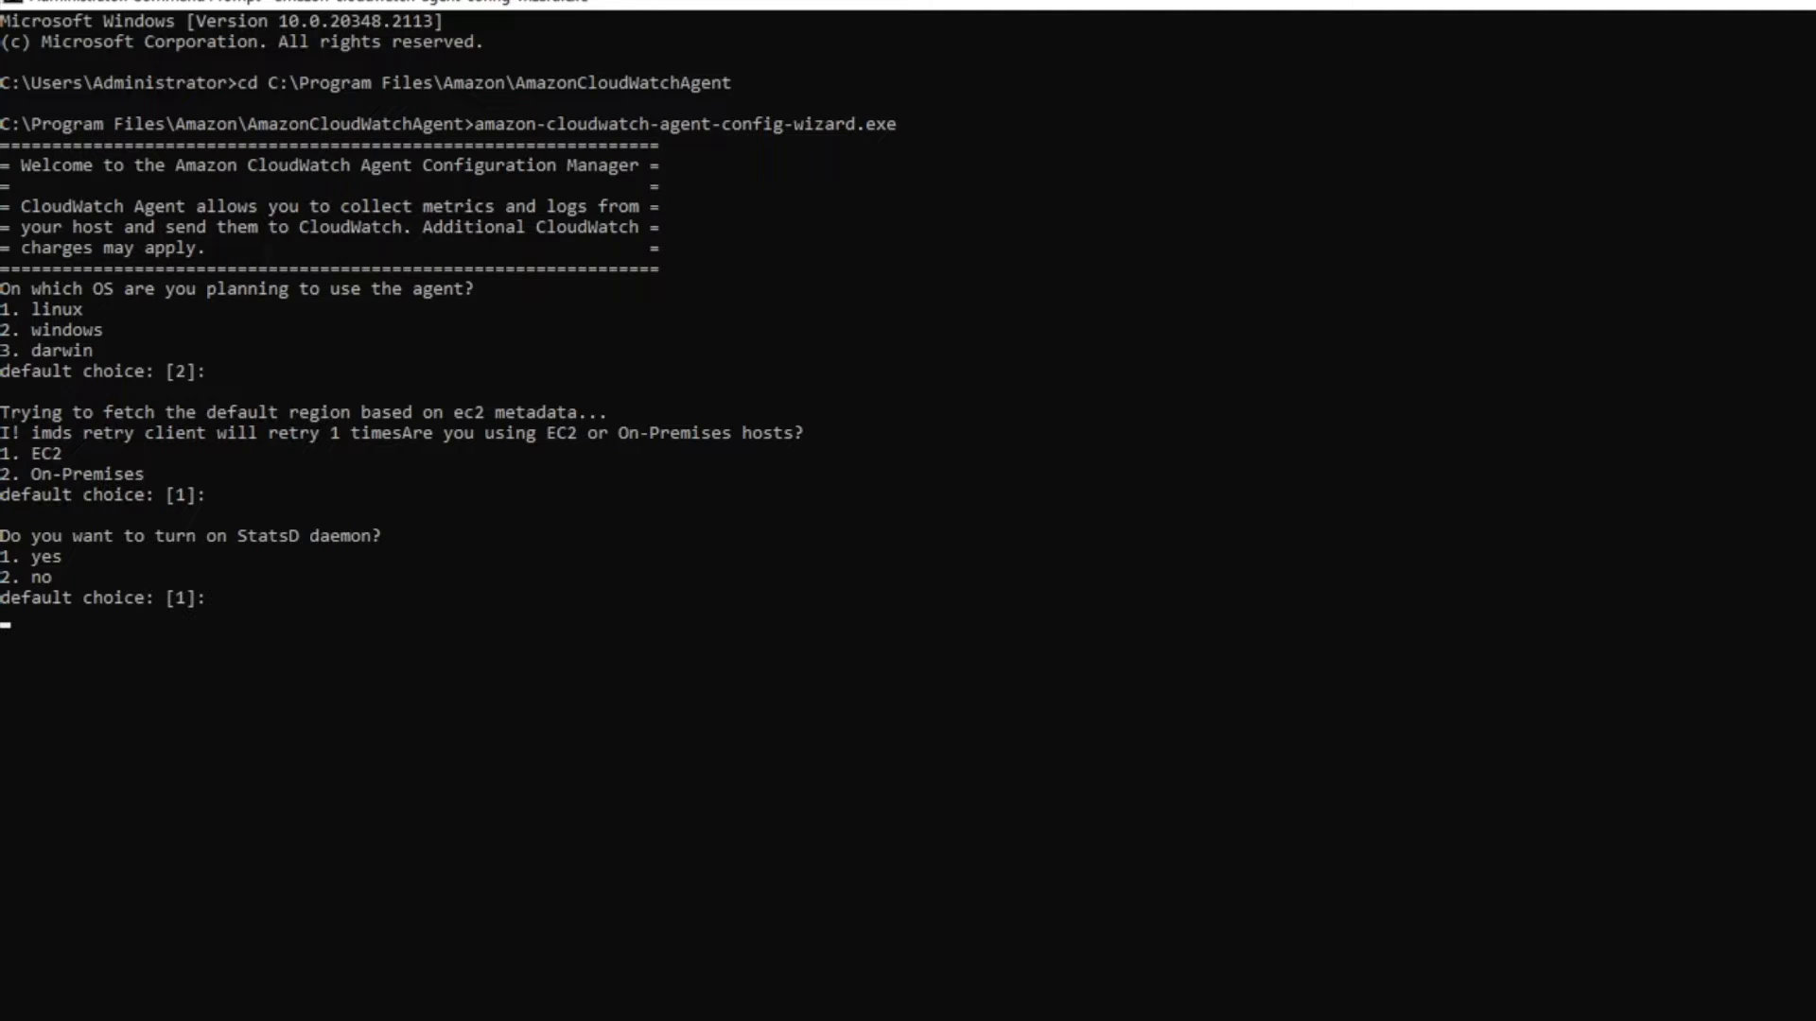
text(1)
key(Return)
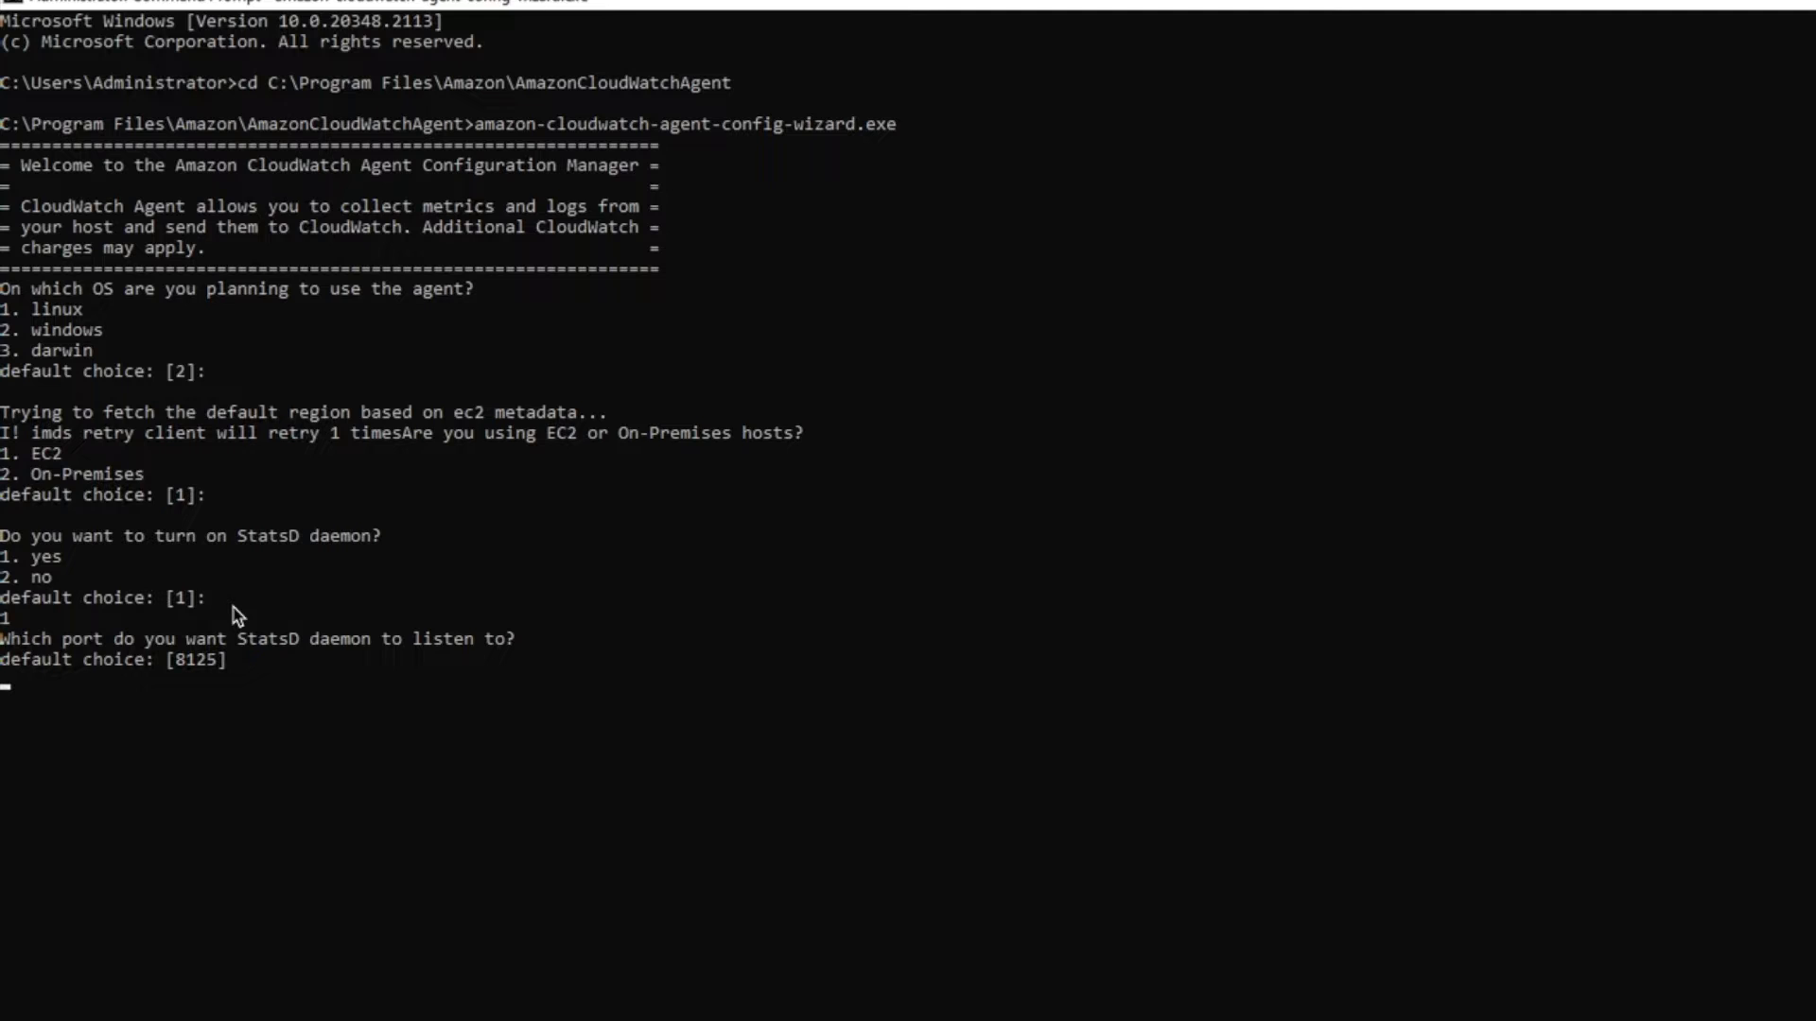
Accept the StatsD daemon defaults: port 8125, a 10s collect interval and a 60s aggregation interval.
key(Return)
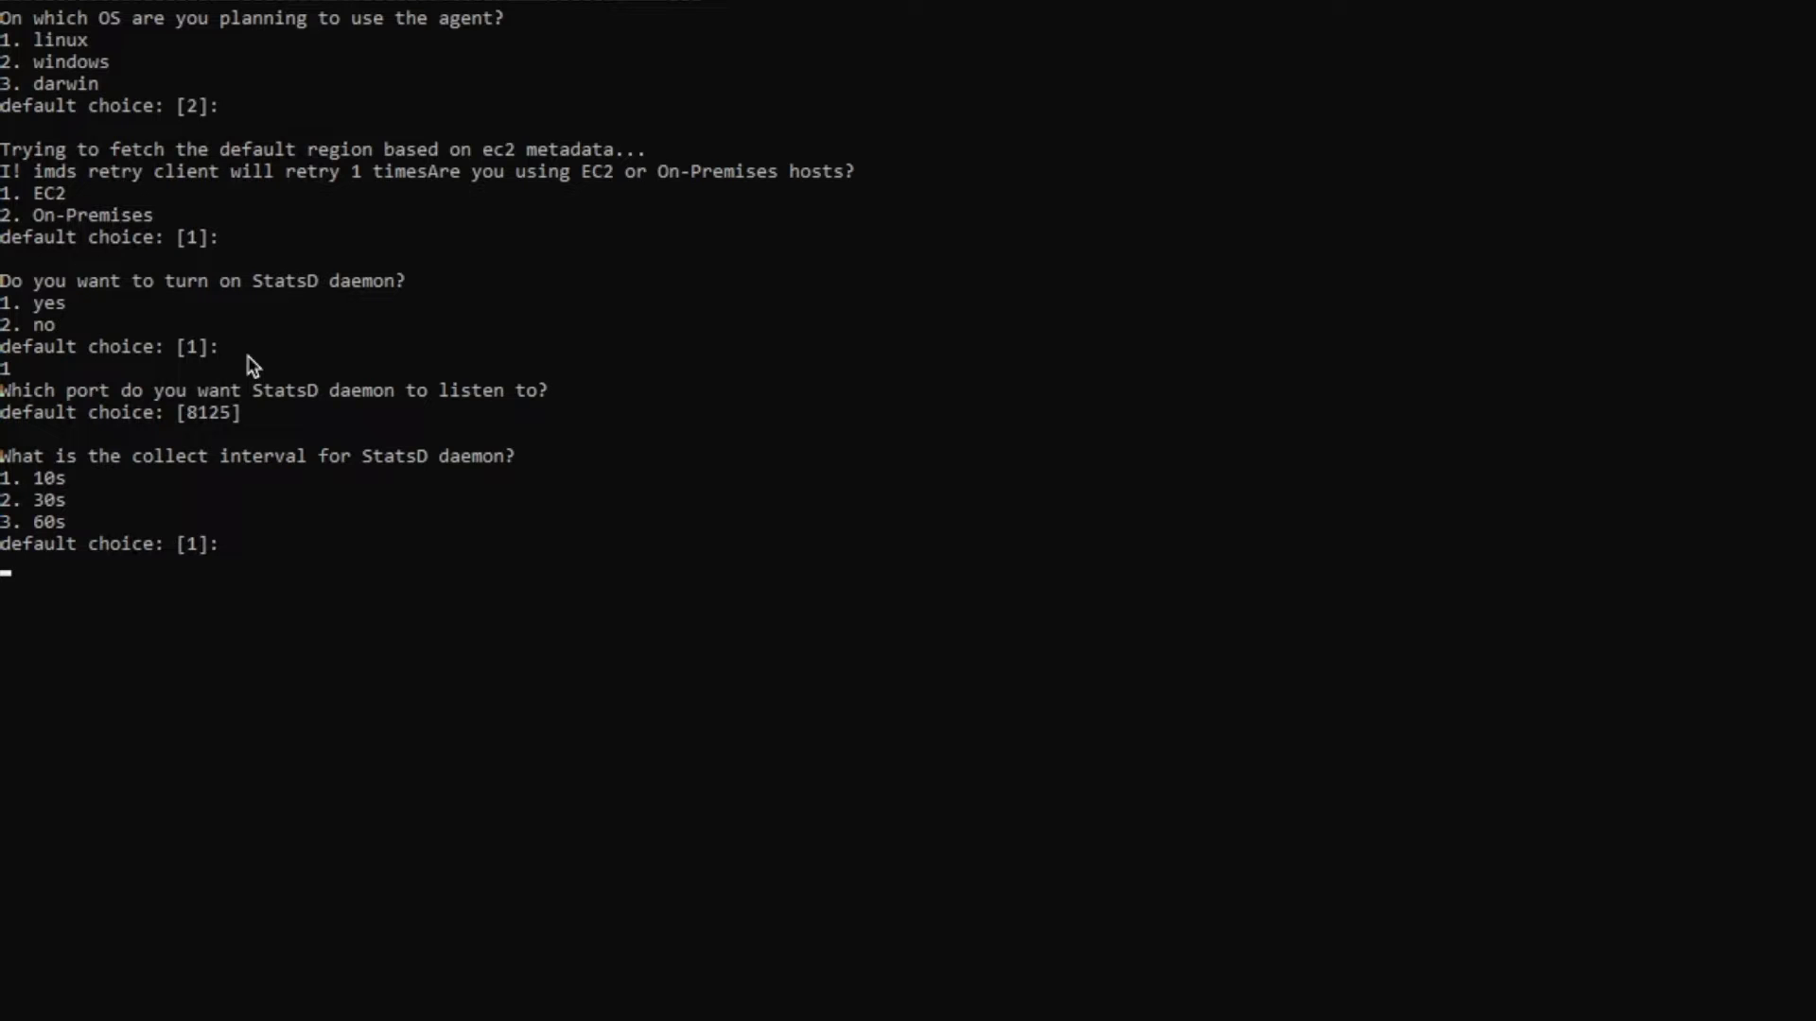
key(Return)
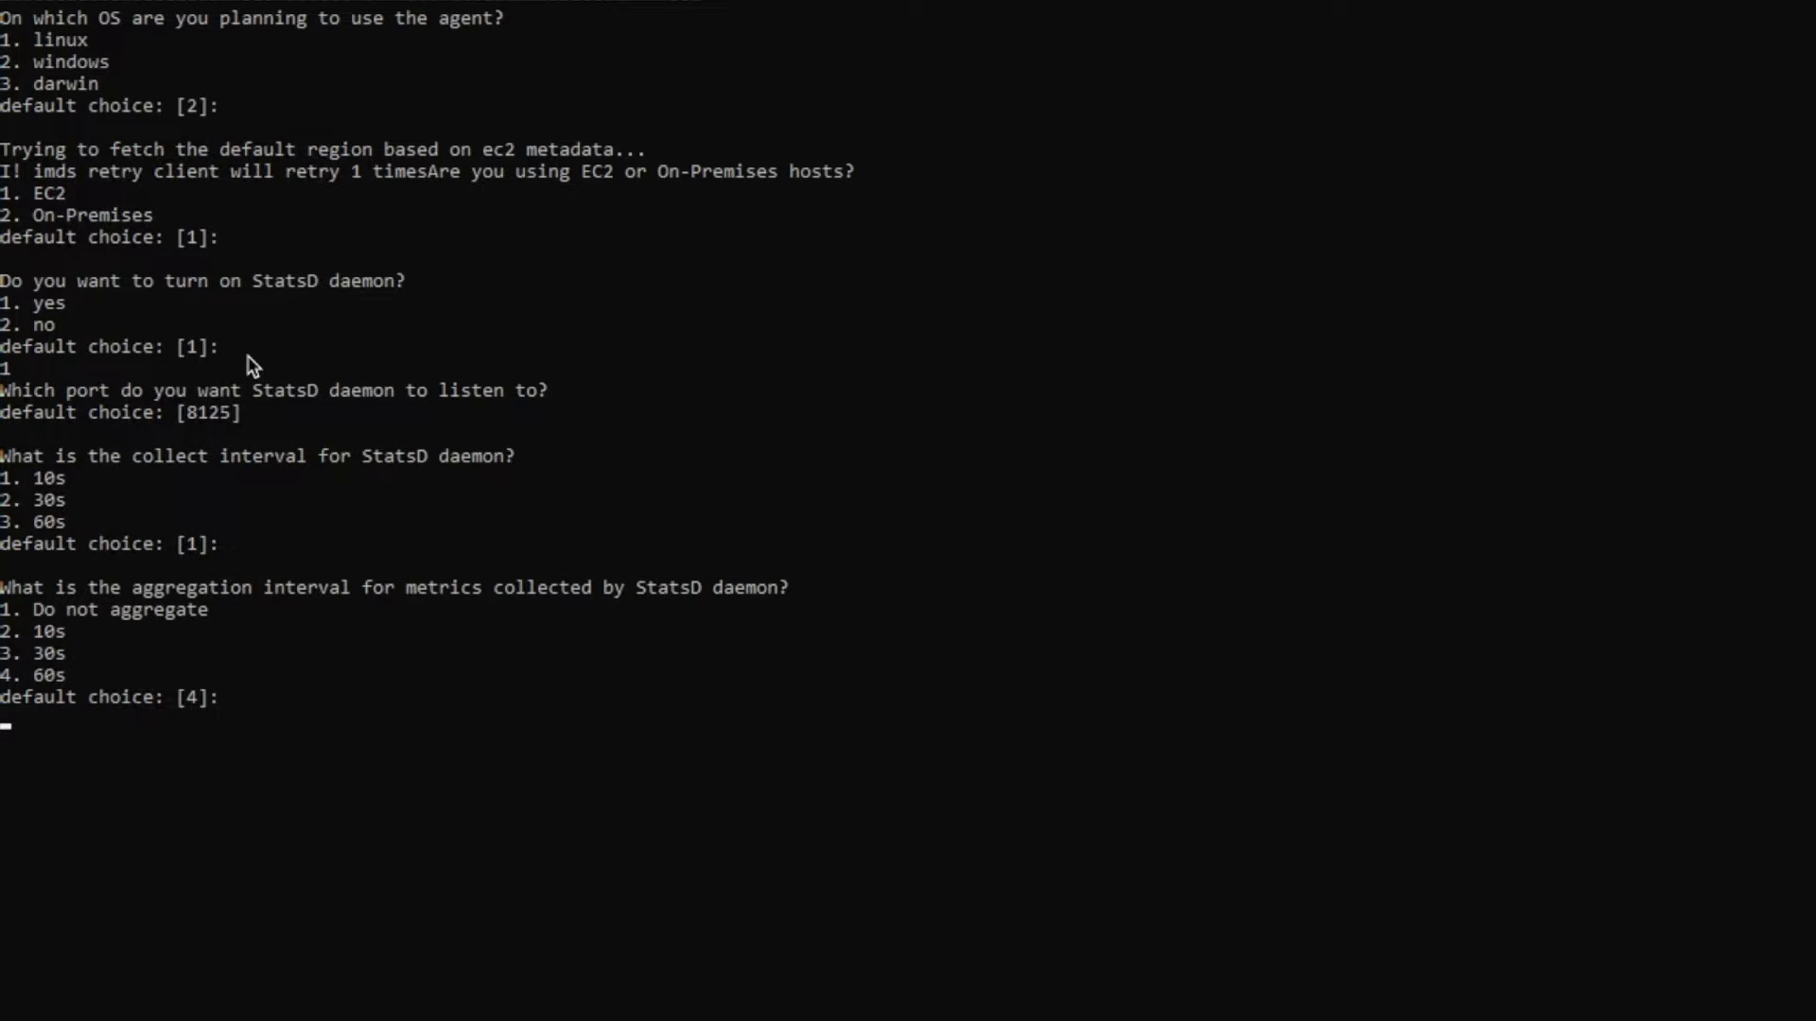
key(Return)
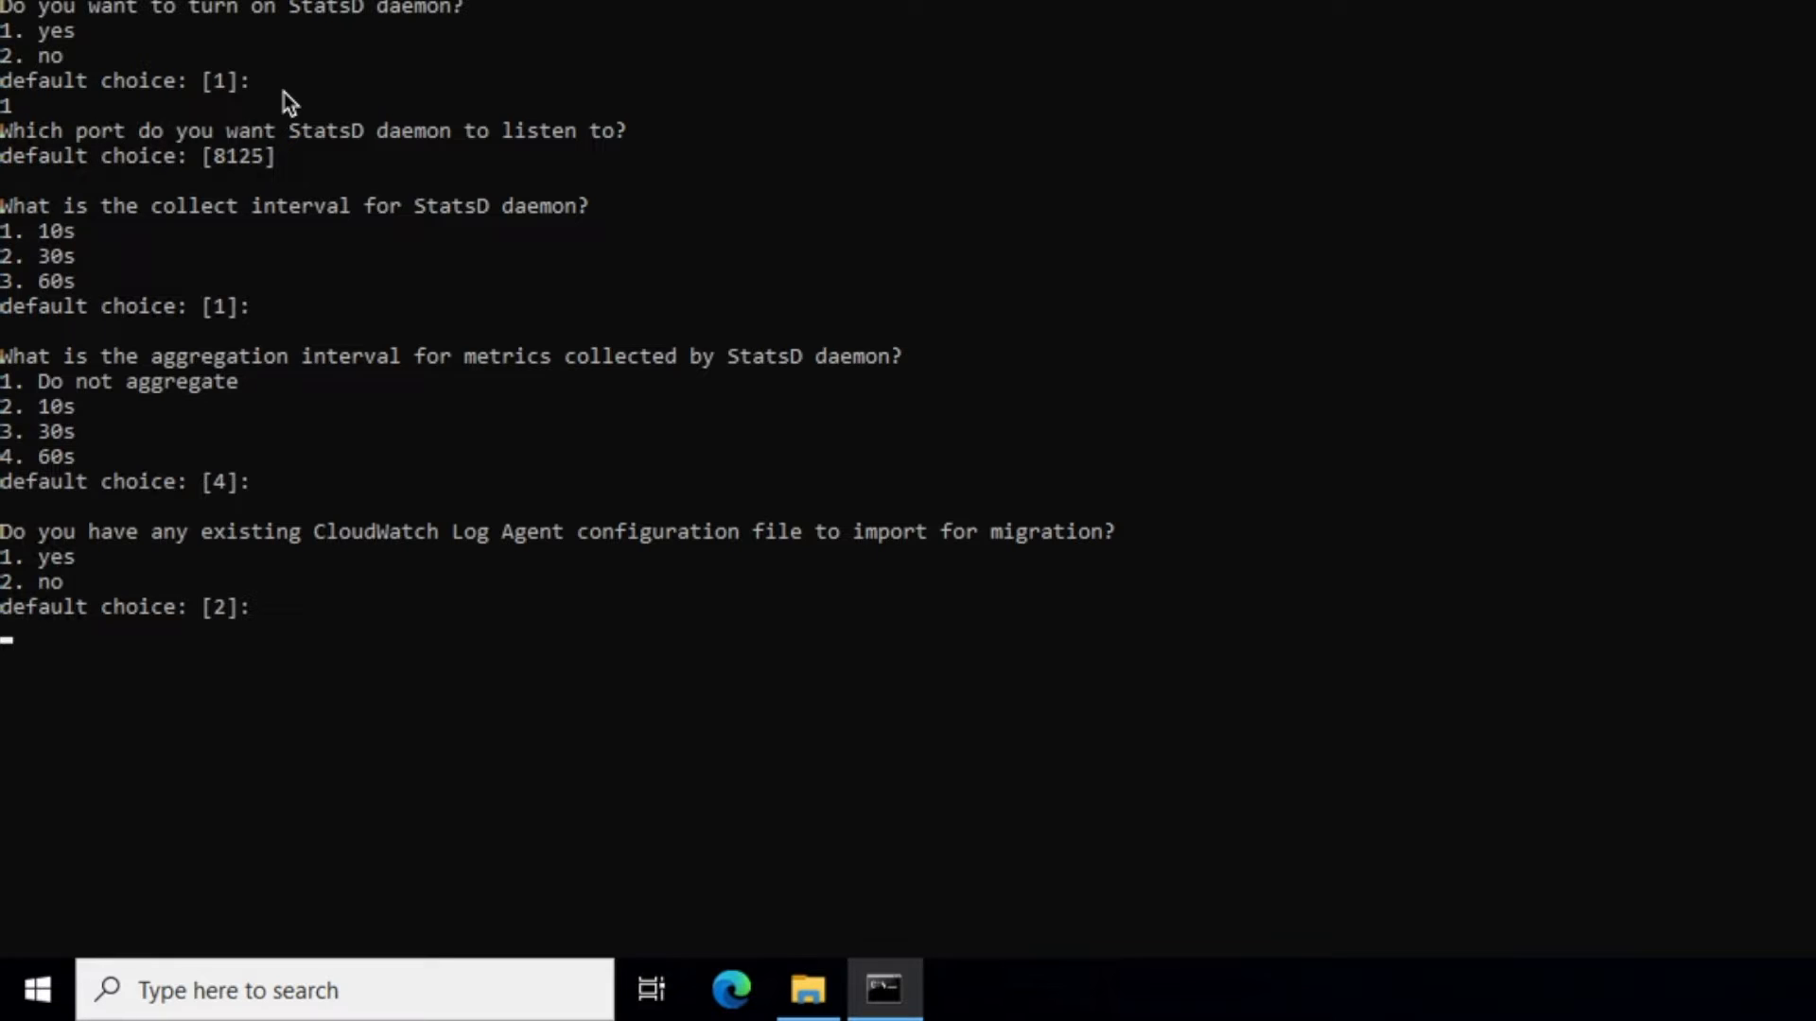
Decline importing an existing Log Agent configuration file, and enable monitoring of host metrics and of CPU metrics per core.
text(2)
key(Return)
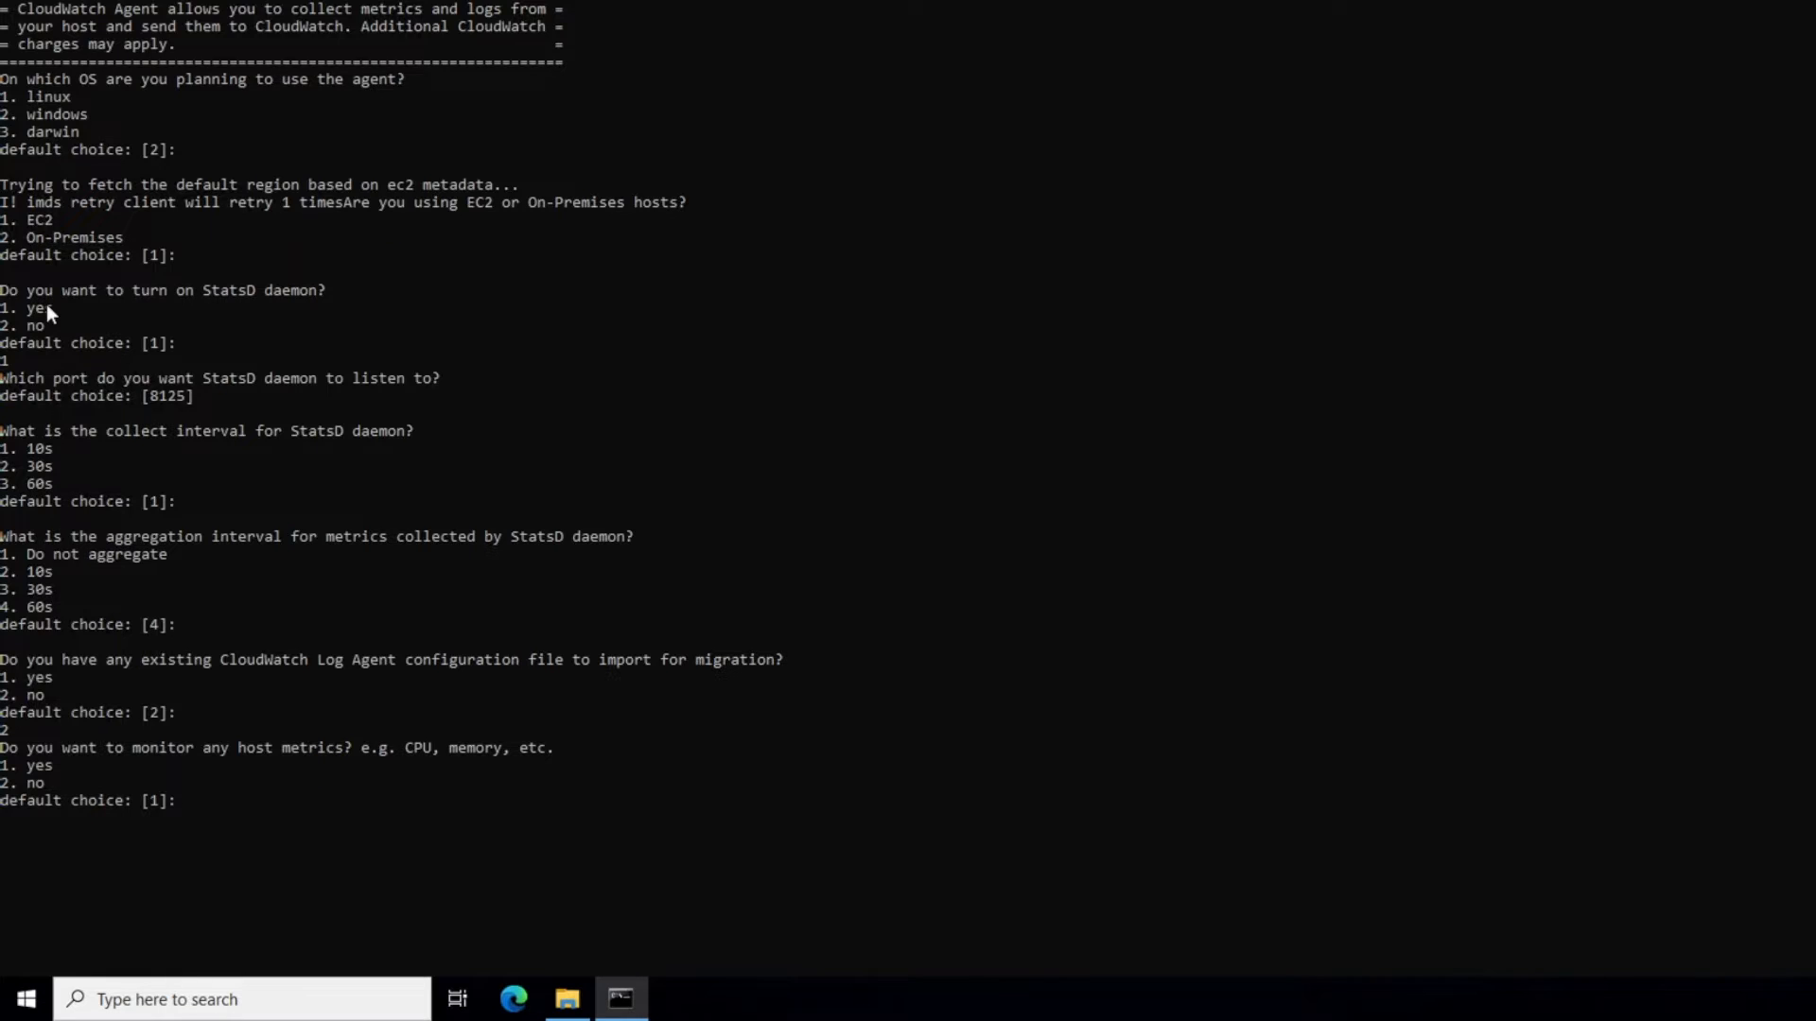
text(1)
key(Return)
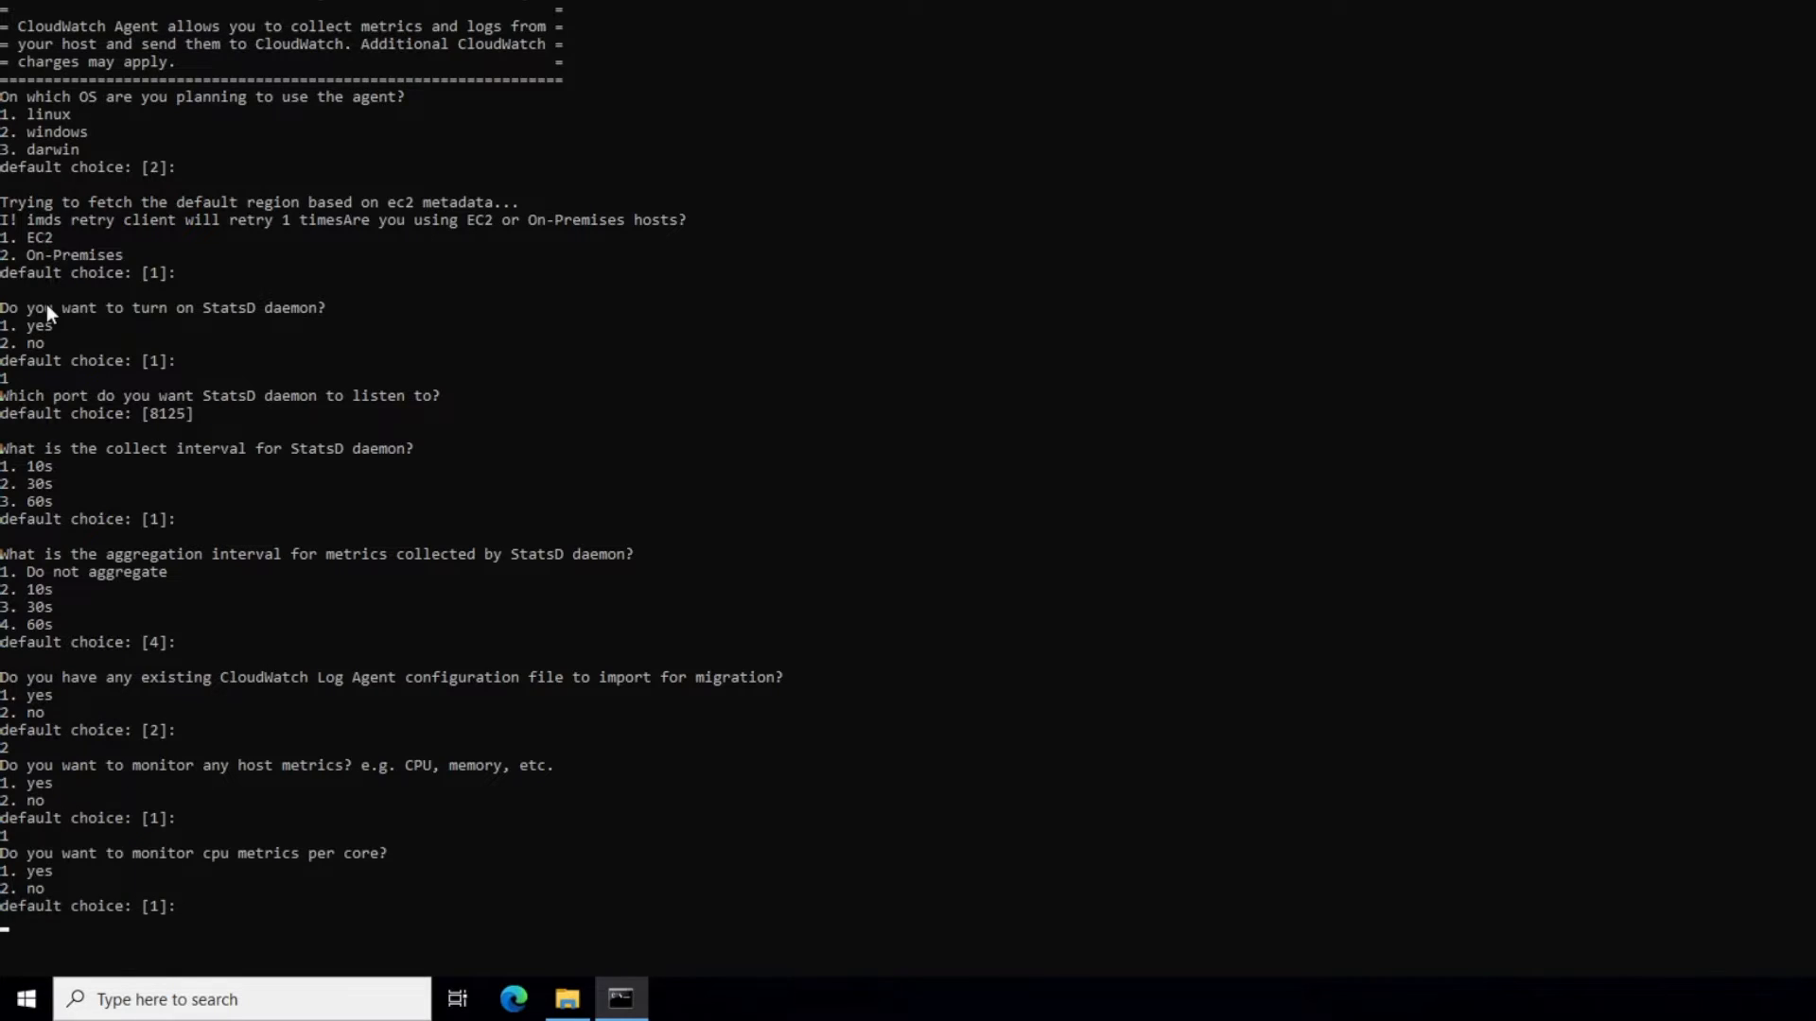
text(1)
key(Return)
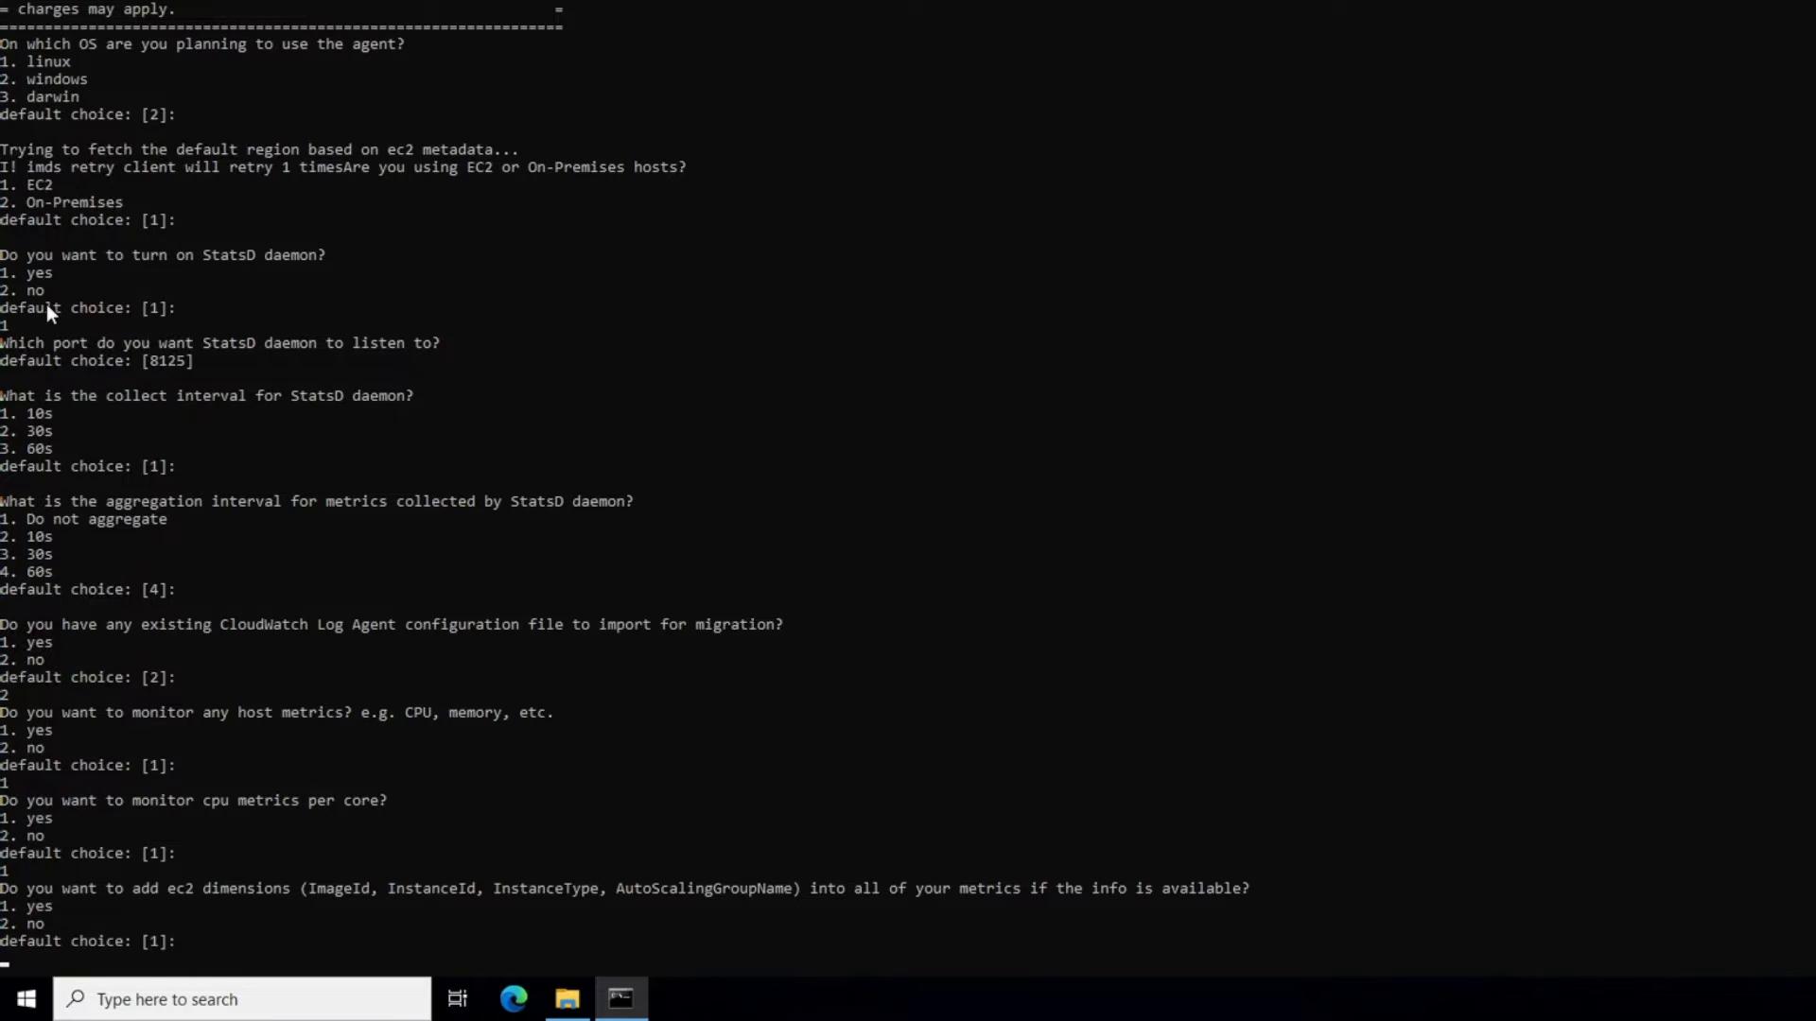
Answer yes to adding EC2 dimensions to all metrics and yes to aggregating the EC2 dimensions by InstanceId.
text(2)
key(BackSpace)
text(1)
key(Return)
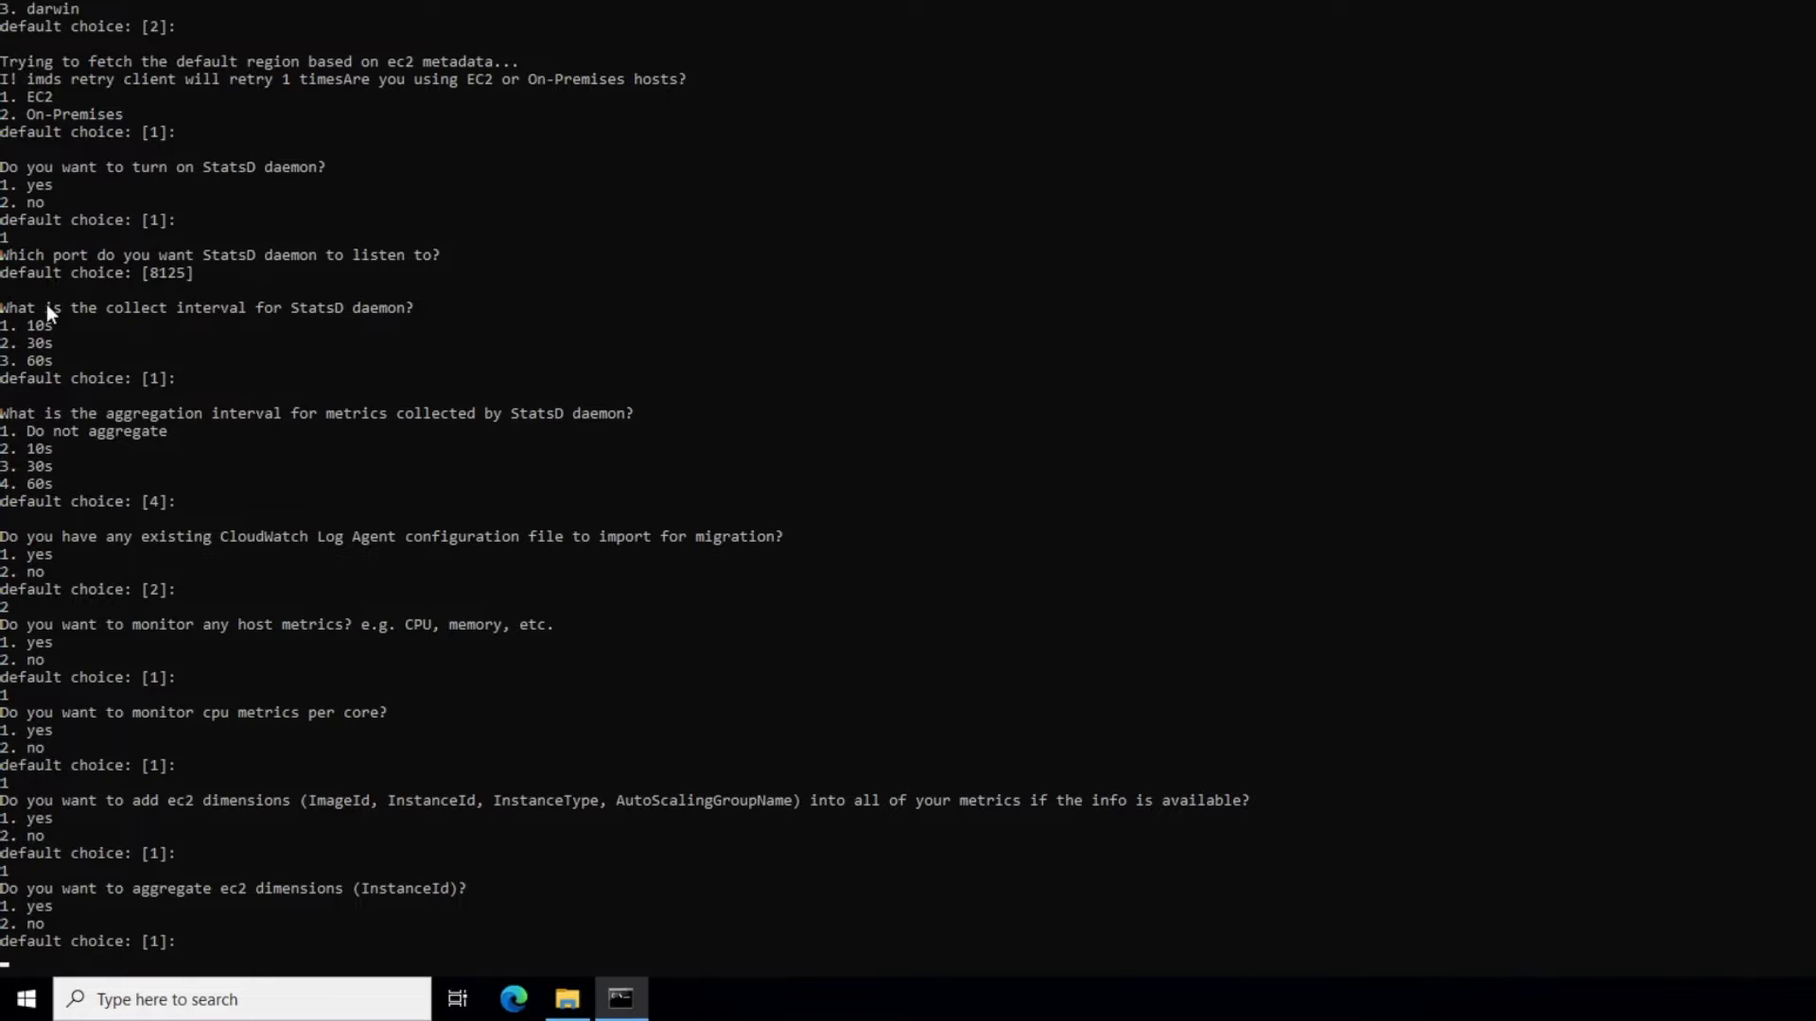
text(1)
key(Return)
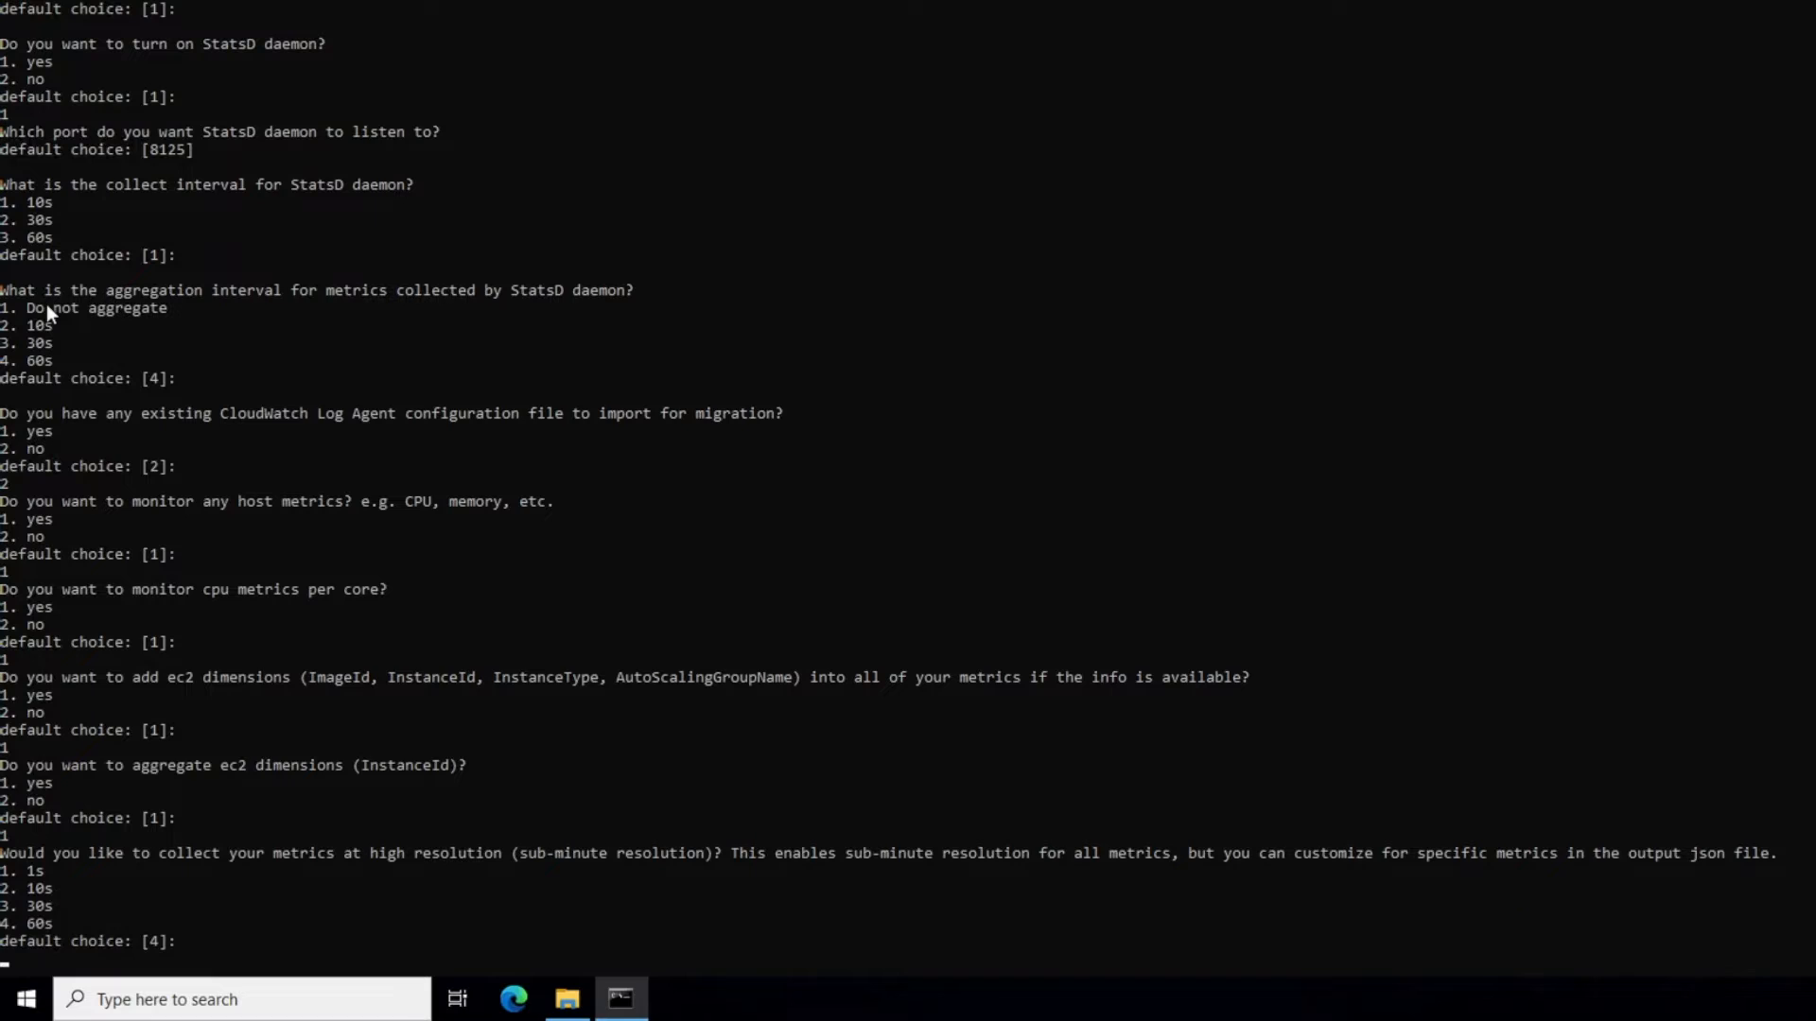
Set the metrics collection resolution to 60s and choose the Standard default metrics config.
text(4)
key(Return)
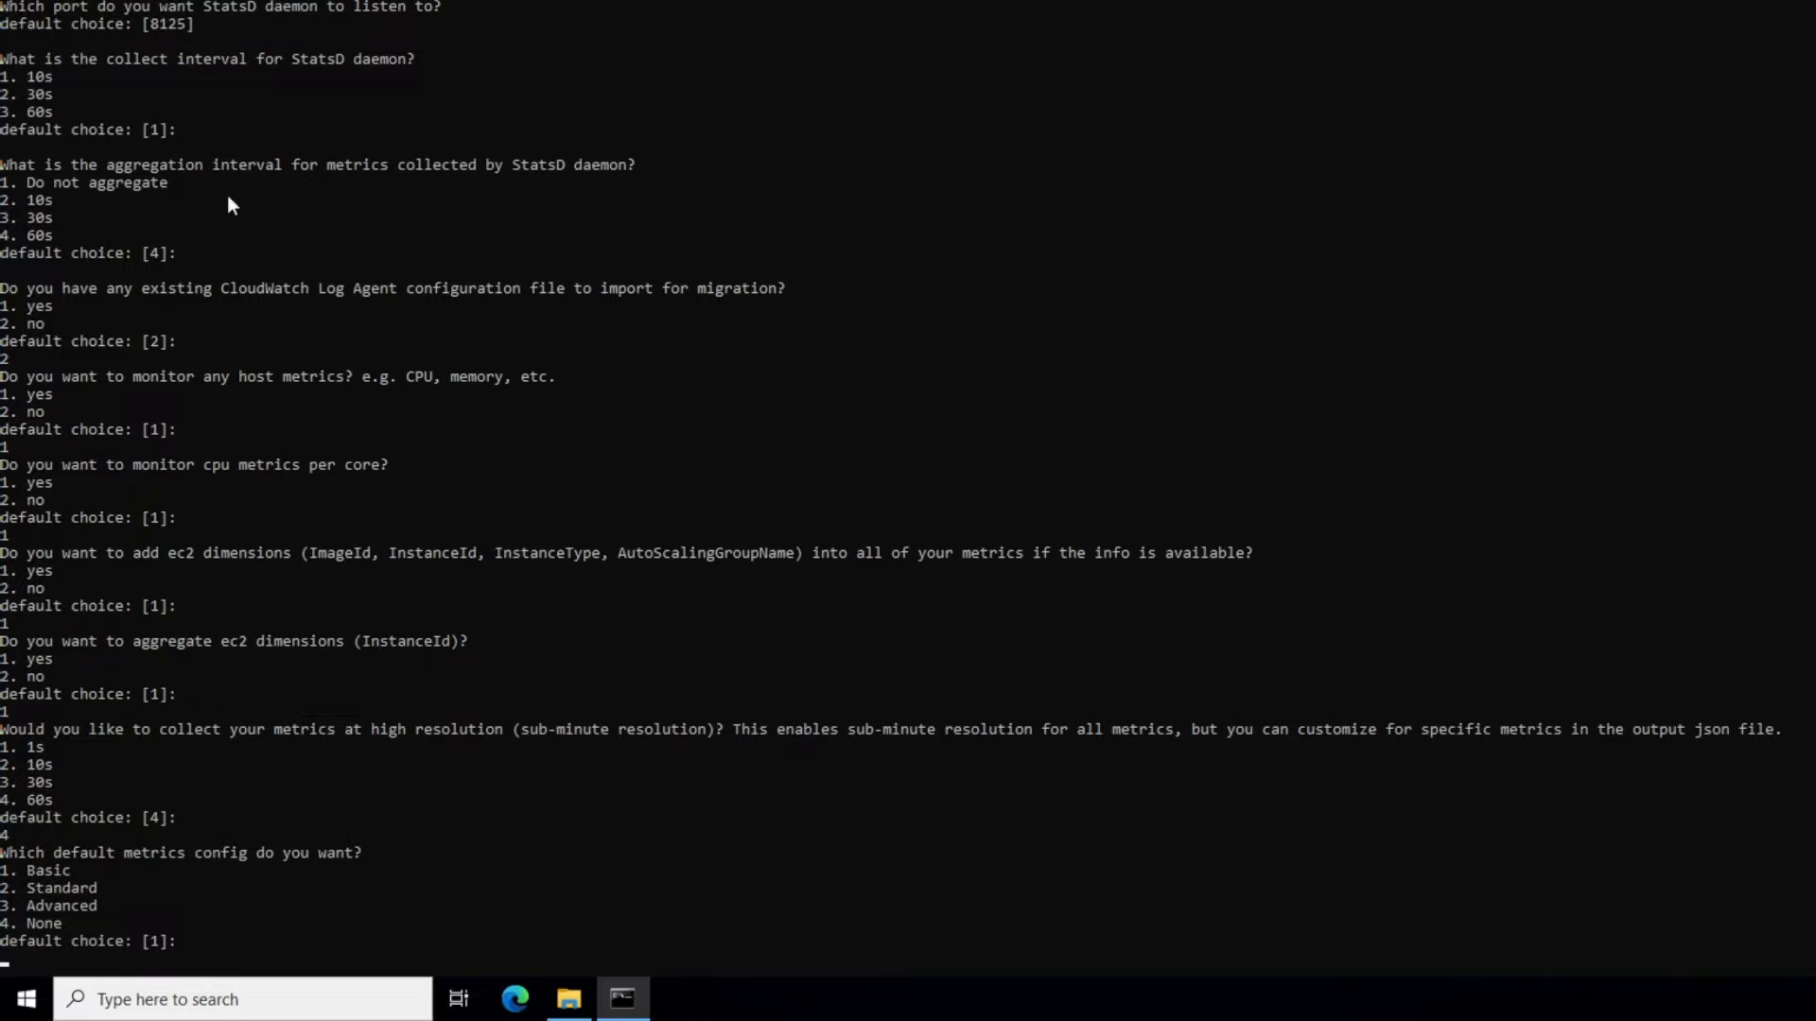
text(2)
key(Return)
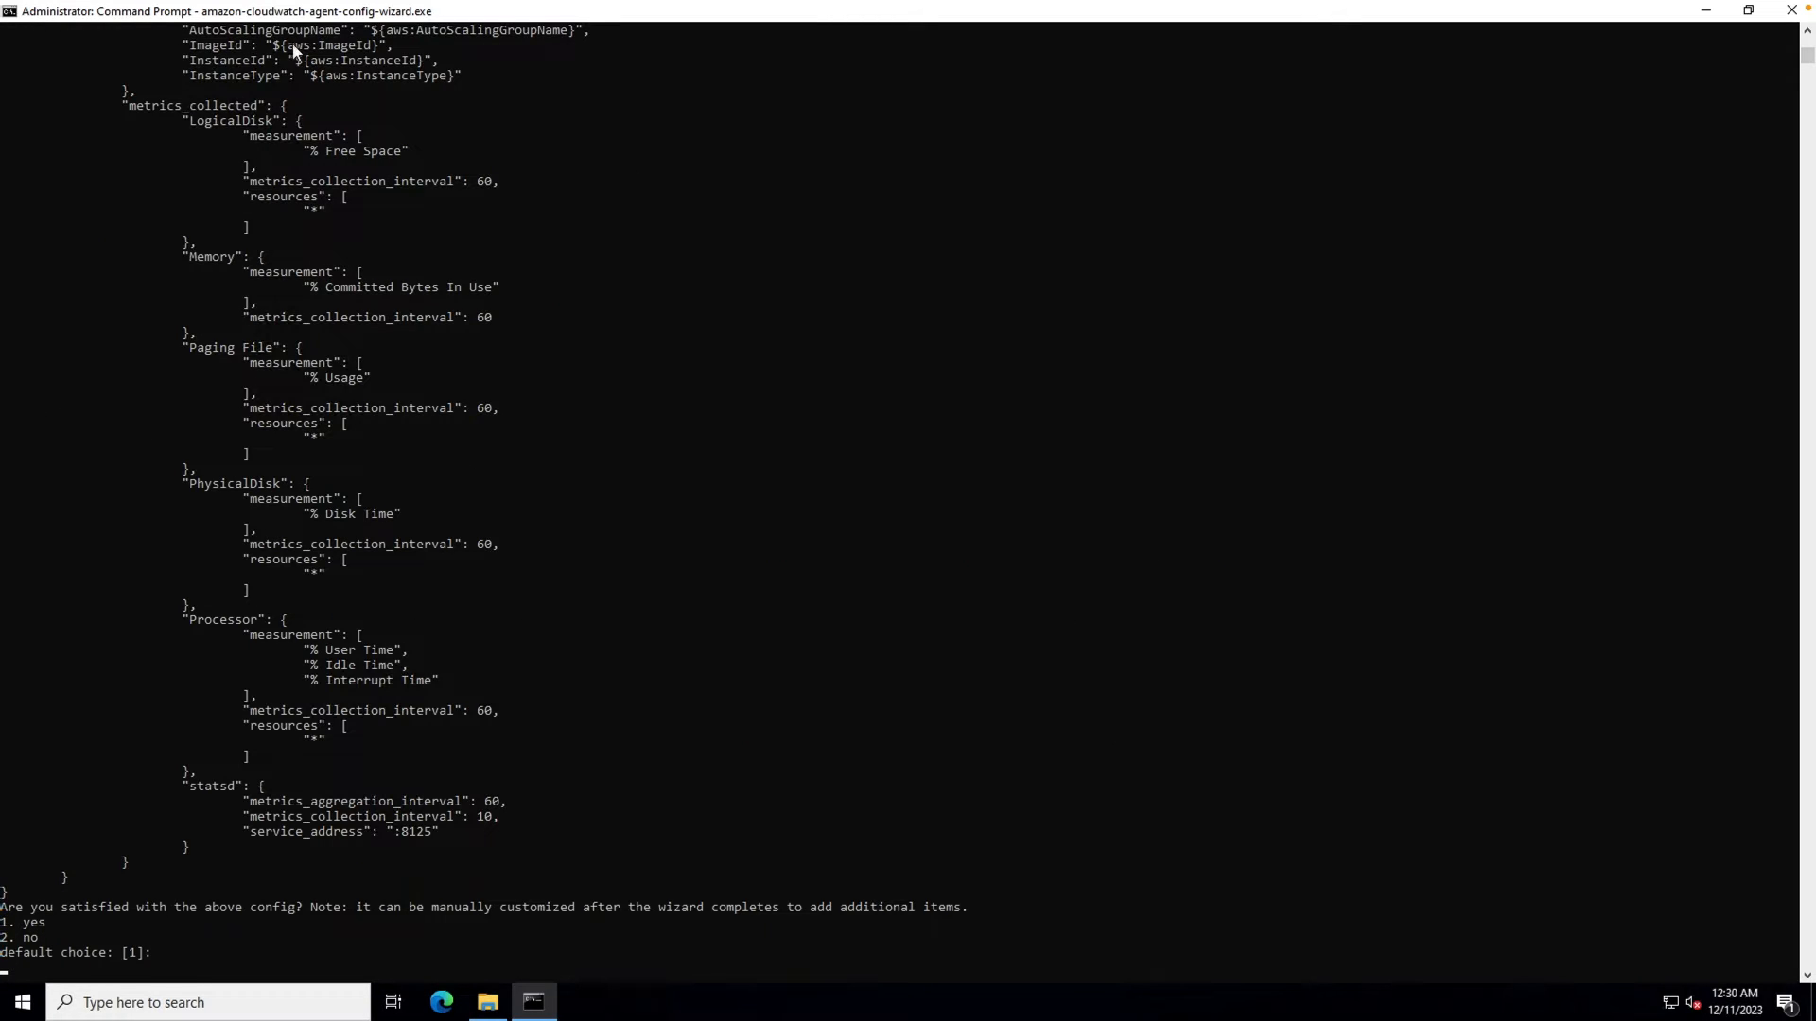
Review the generated metrics configuration from aggregation dimensions to statsd, and confirm being satisfied with it.
scroll(324, 180, up, 2)
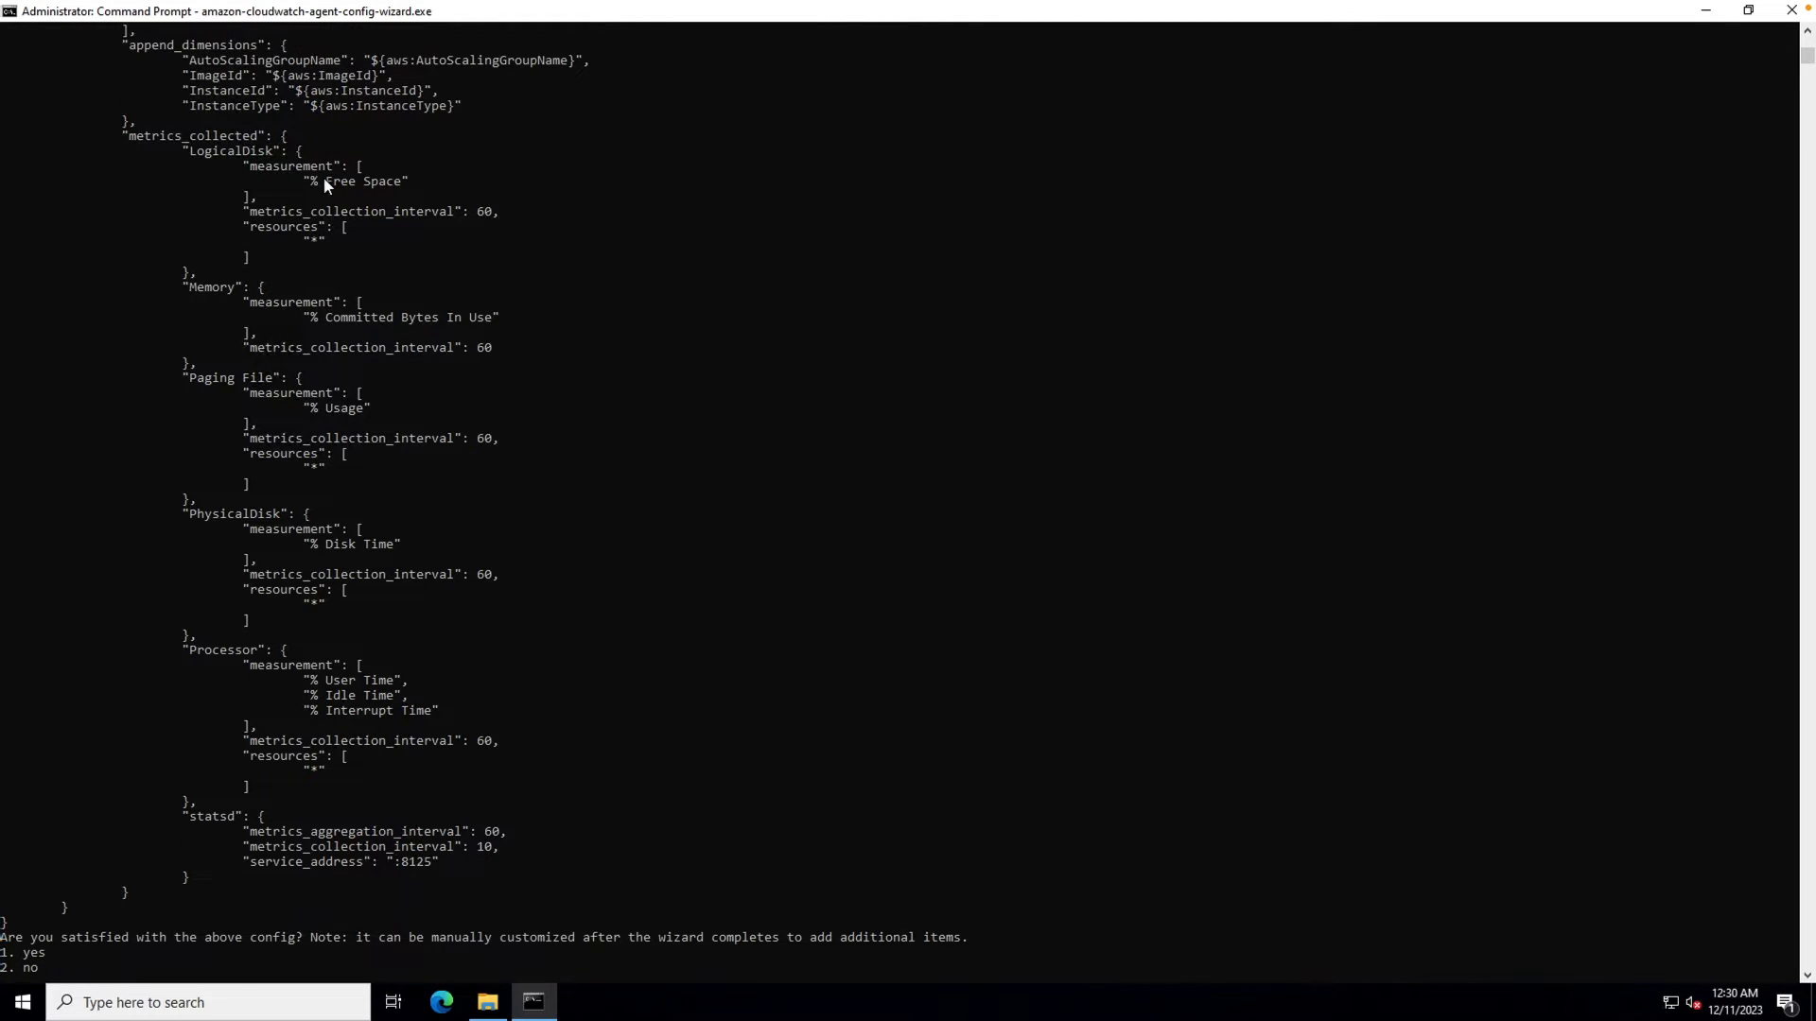
scroll(321, 181, up, 3)
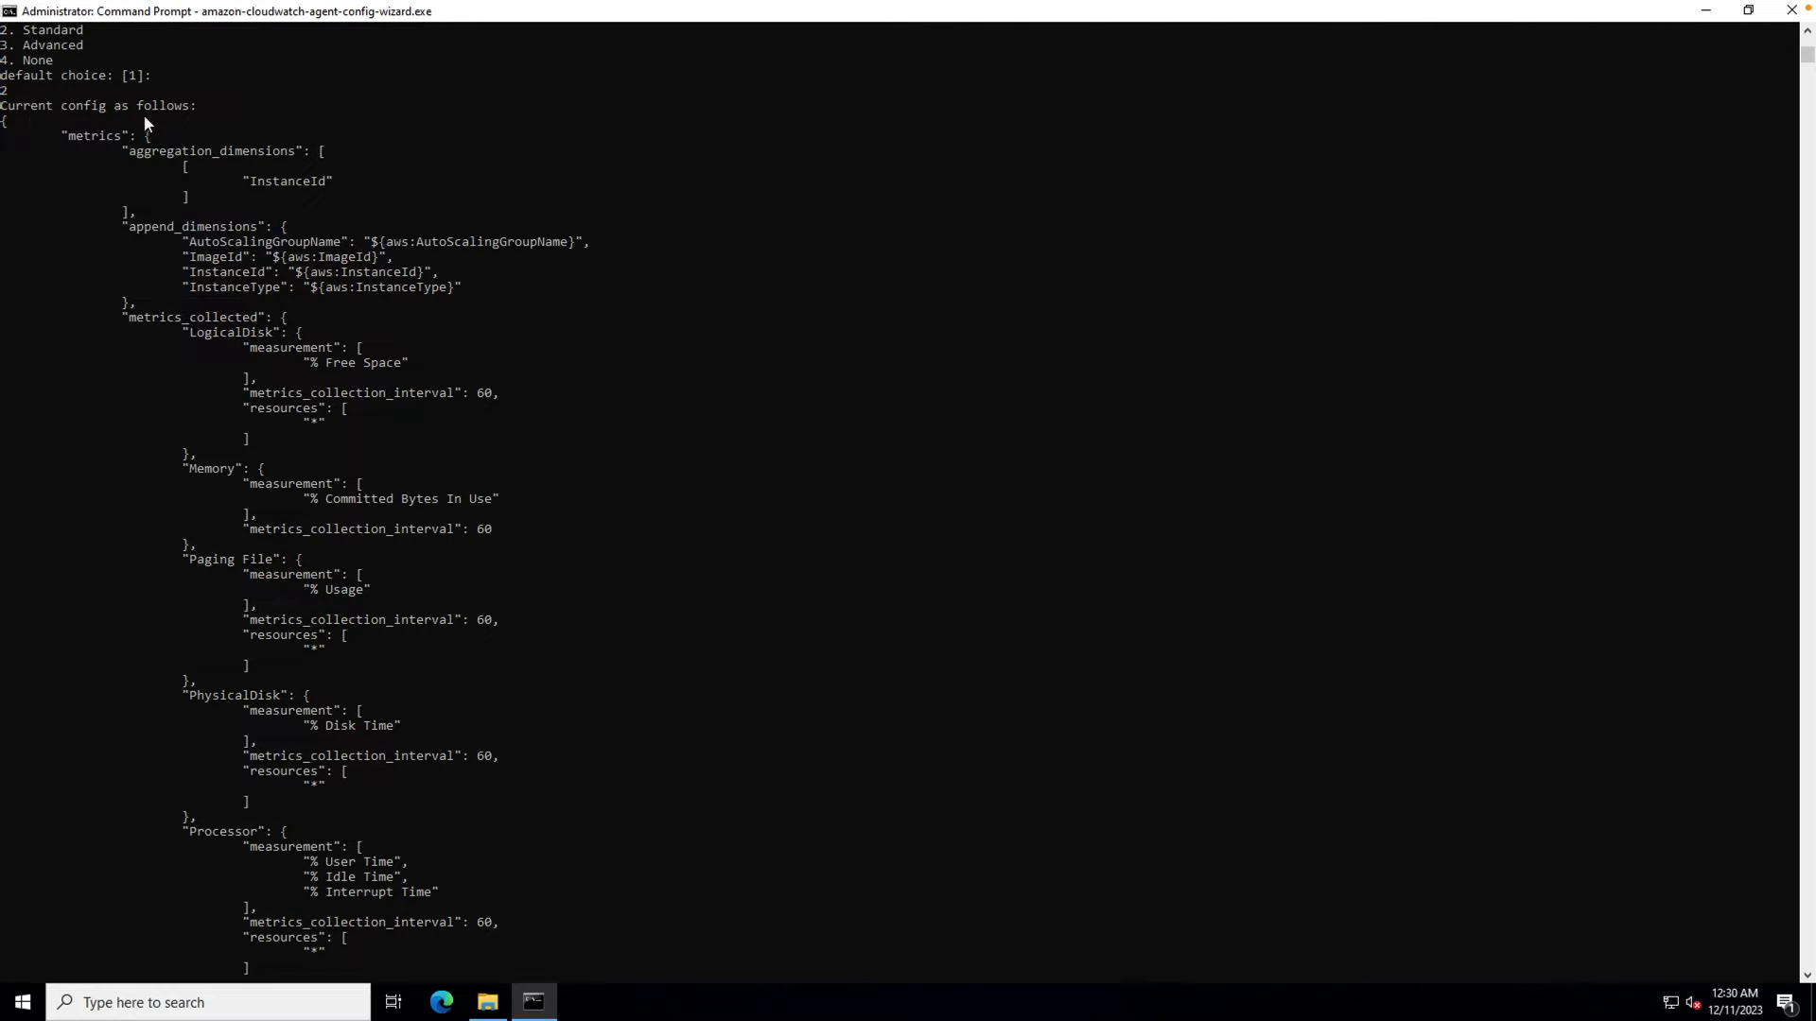
scroll(171, 123, down, 2)
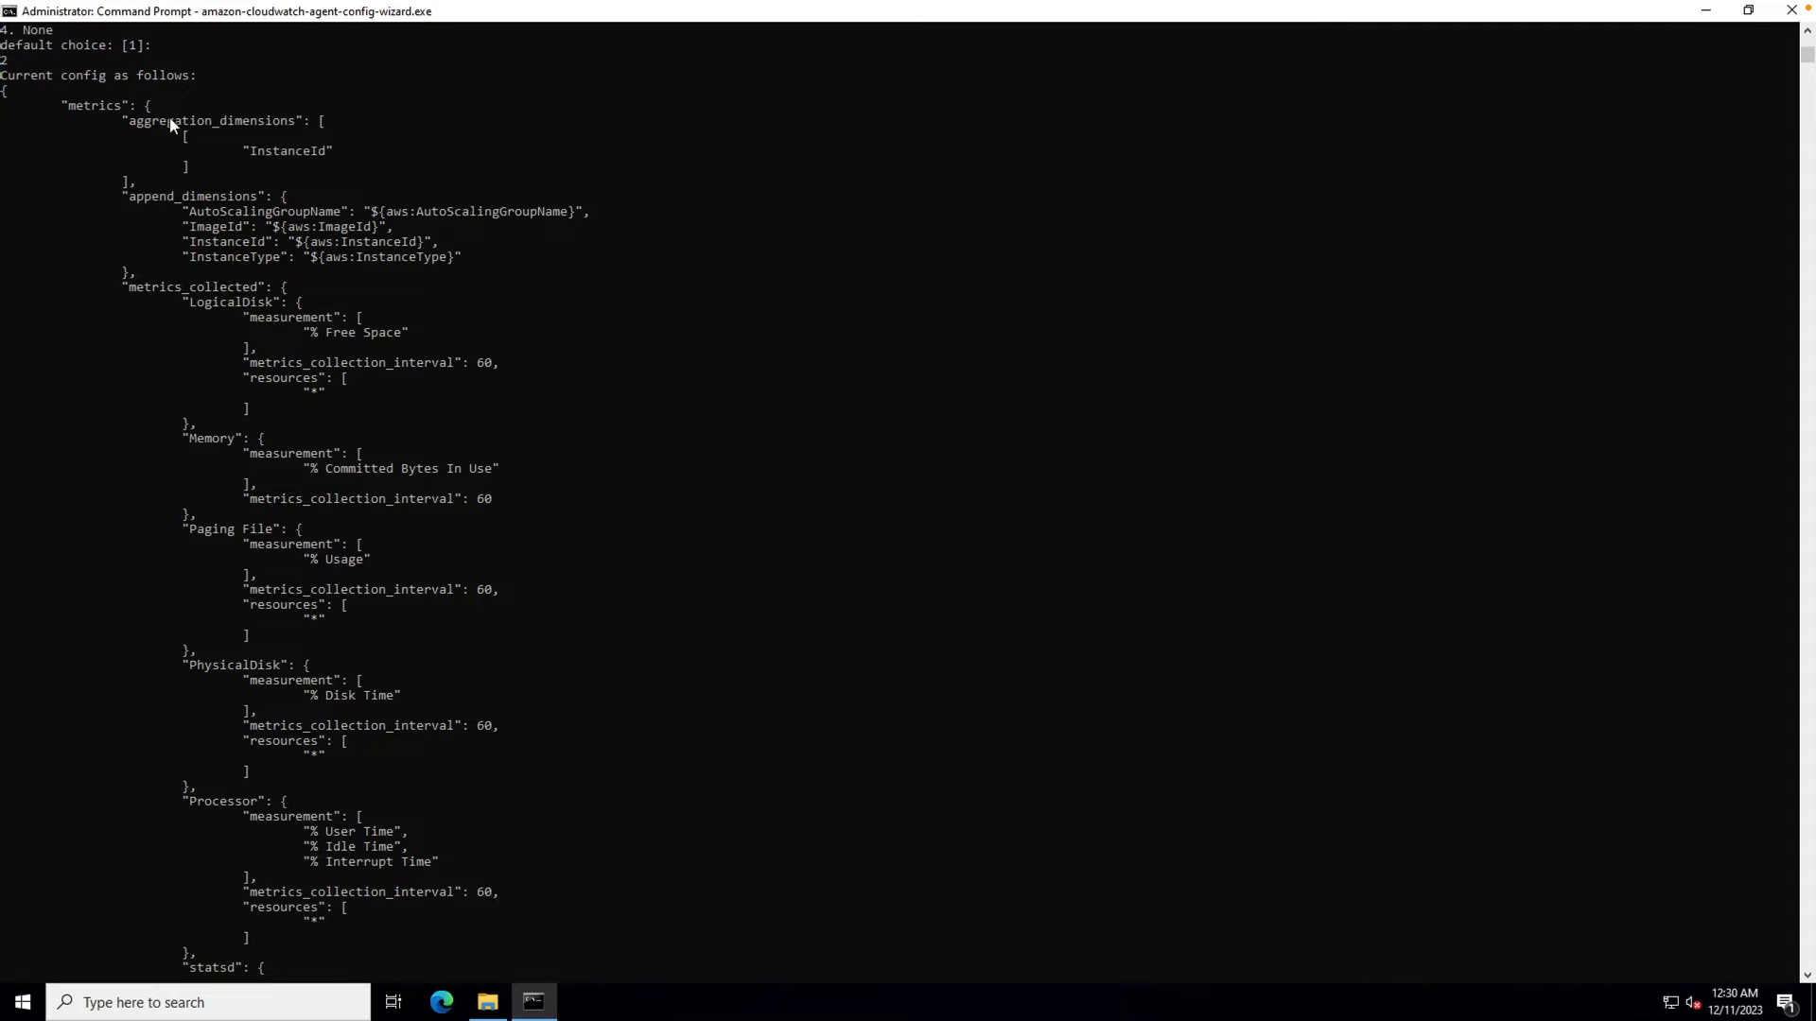
scroll(430, 437, down, 4)
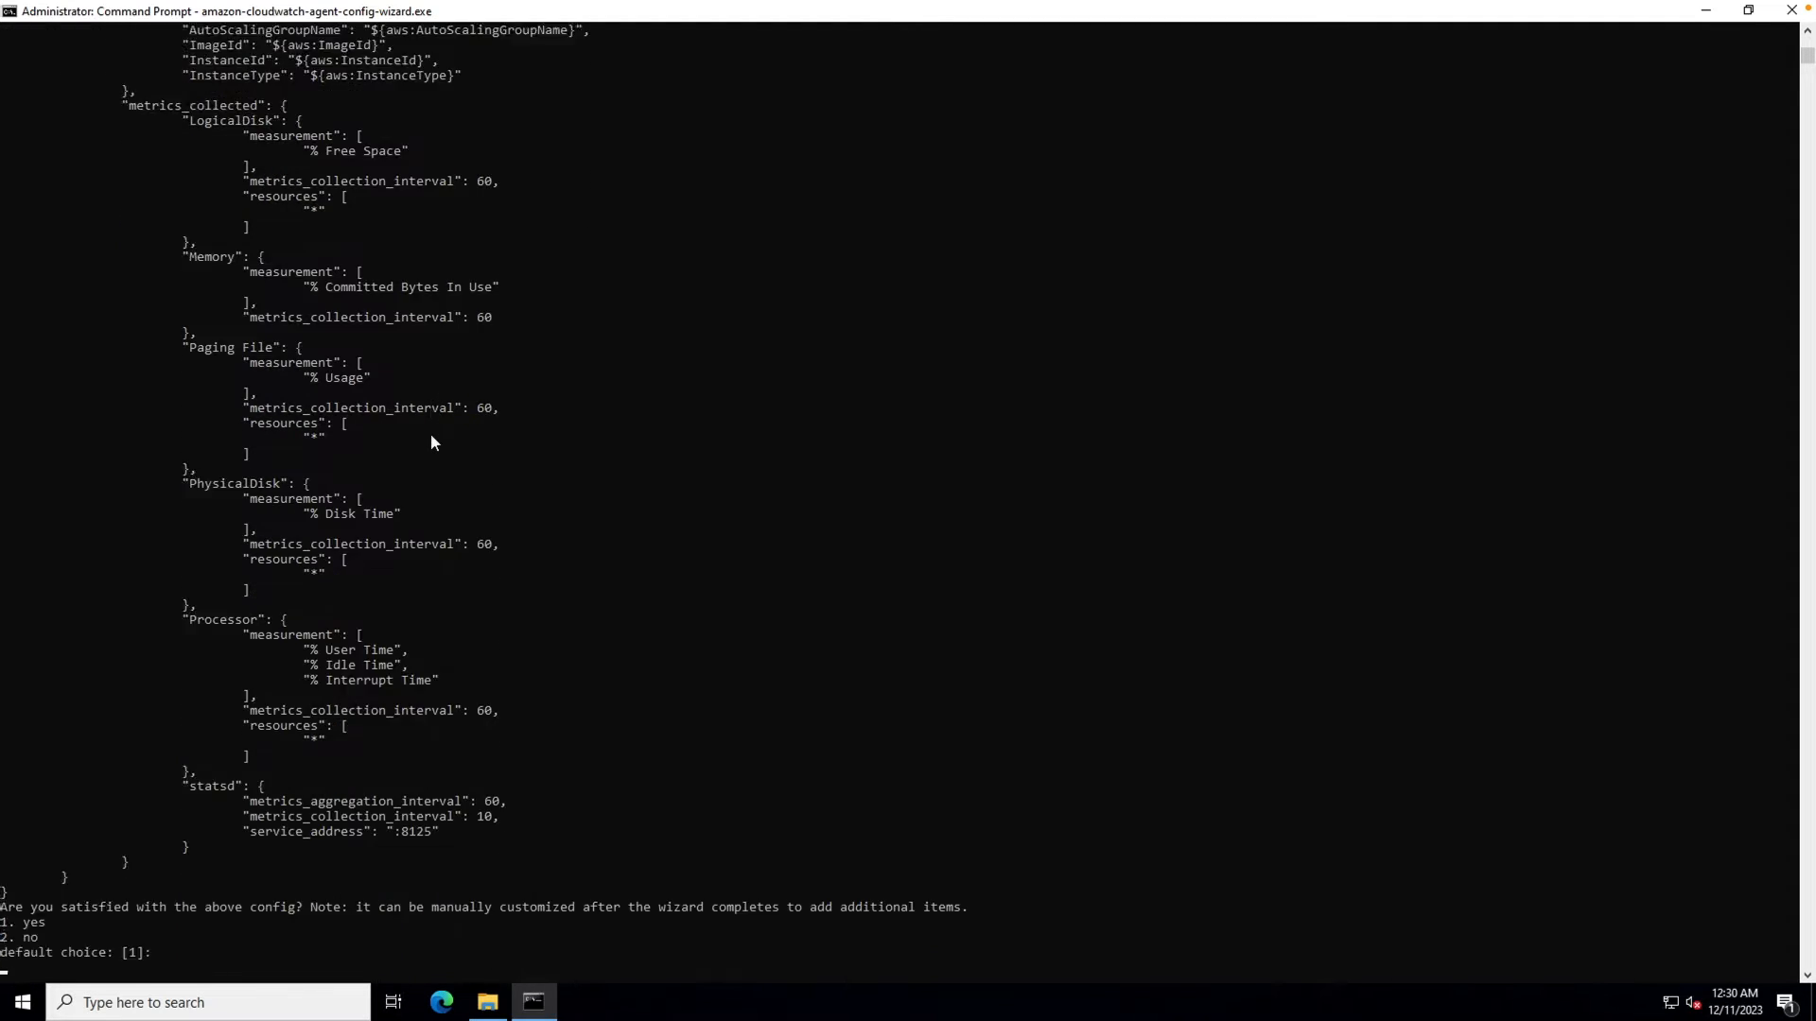
scroll(431, 443, down, 6)
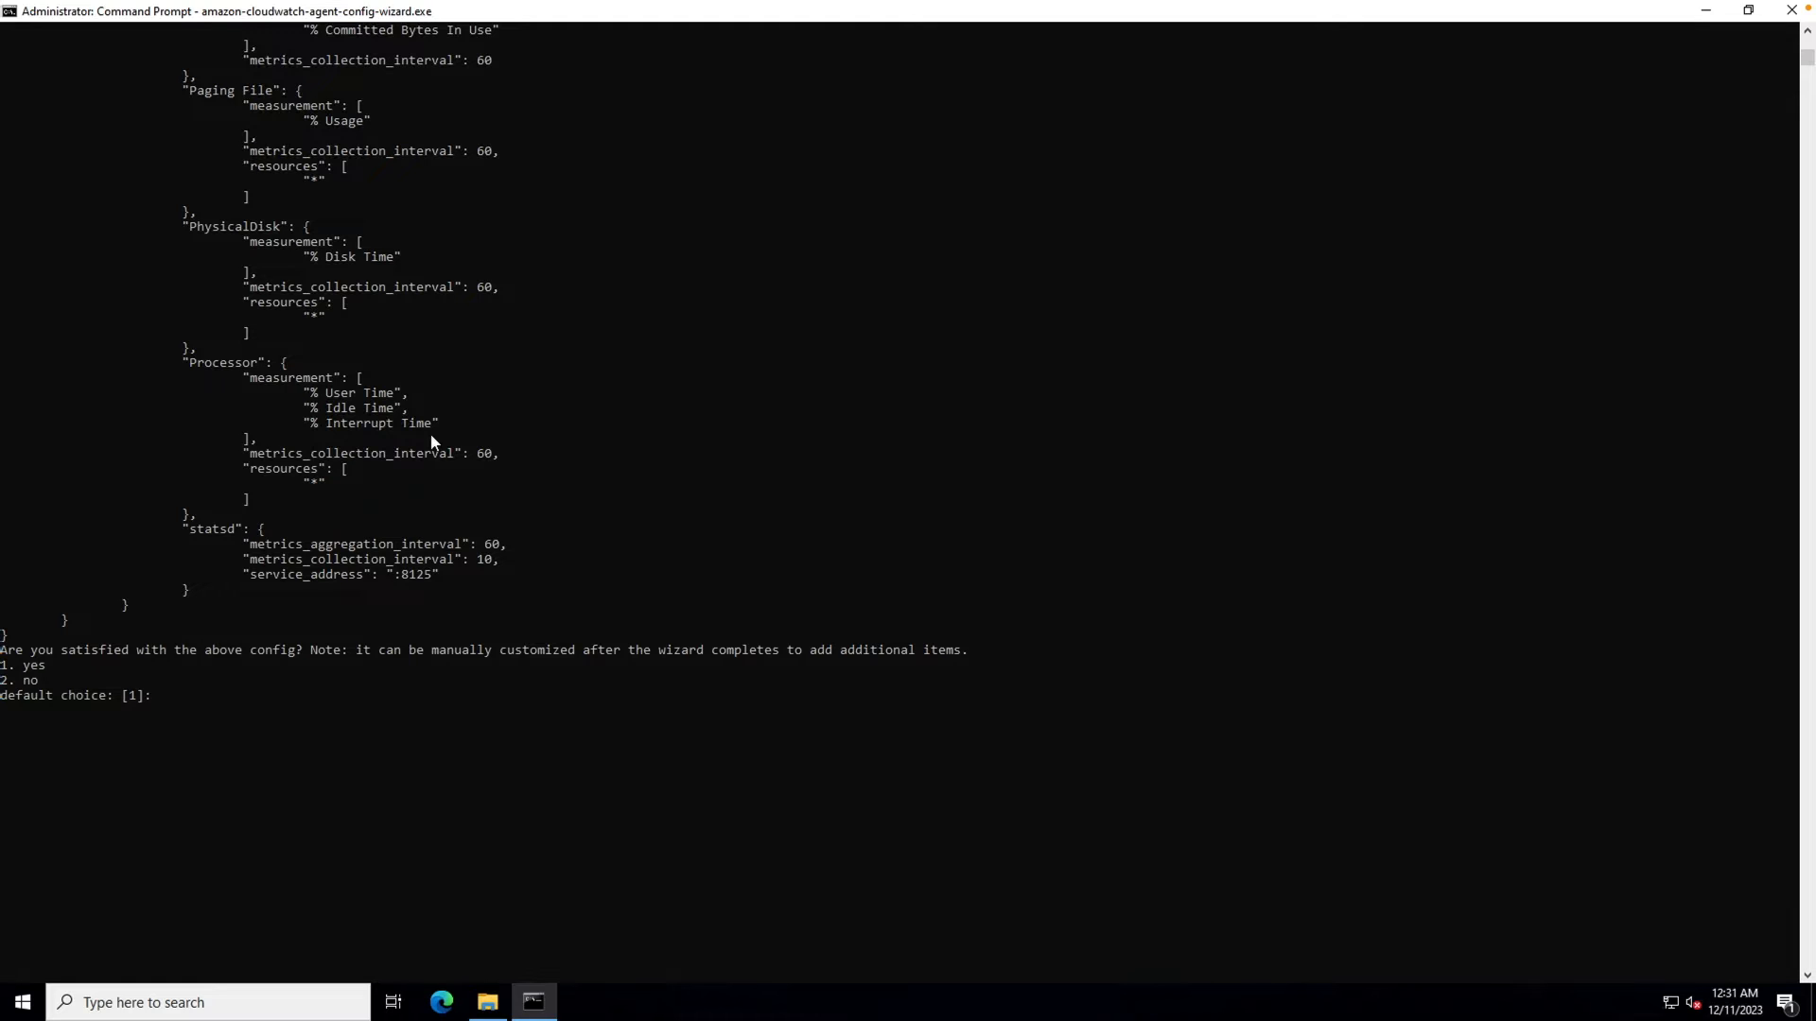
text(1)
key(Return)
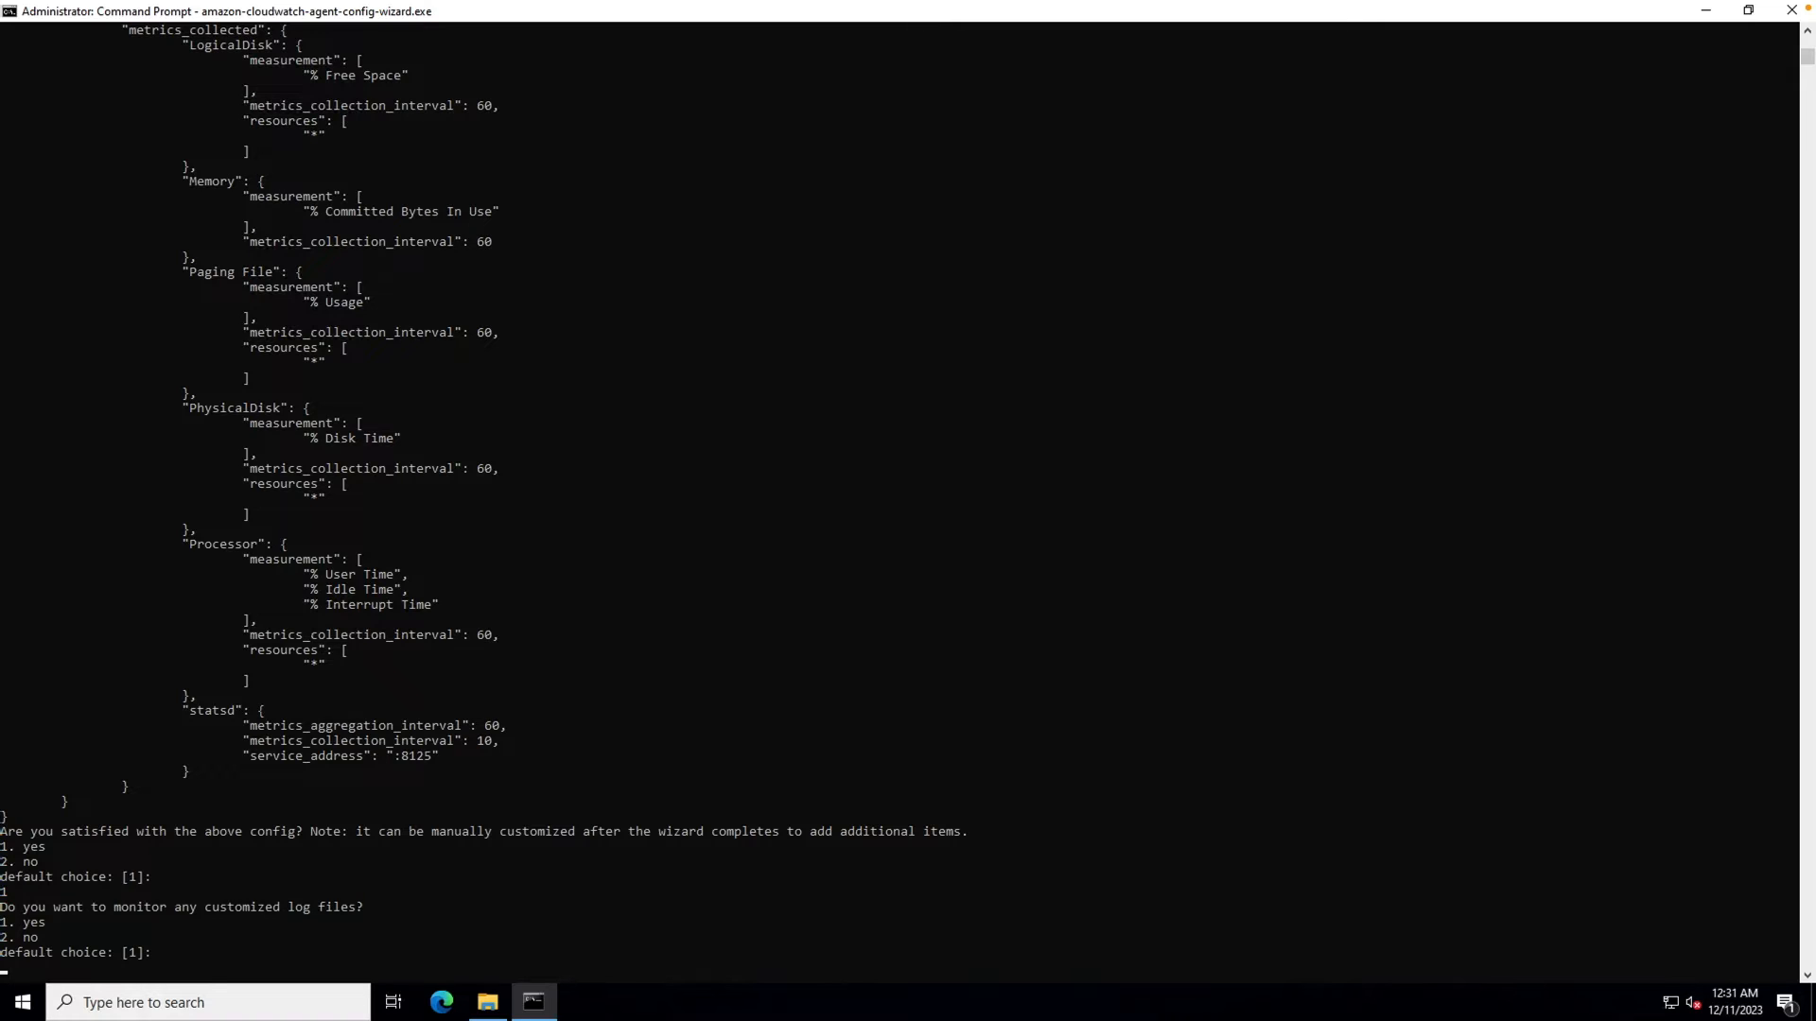
Enable monitoring of the custom log file /var/log/app.log with the default log group and stream names and 7 days retention.
text(1)
key(Return)
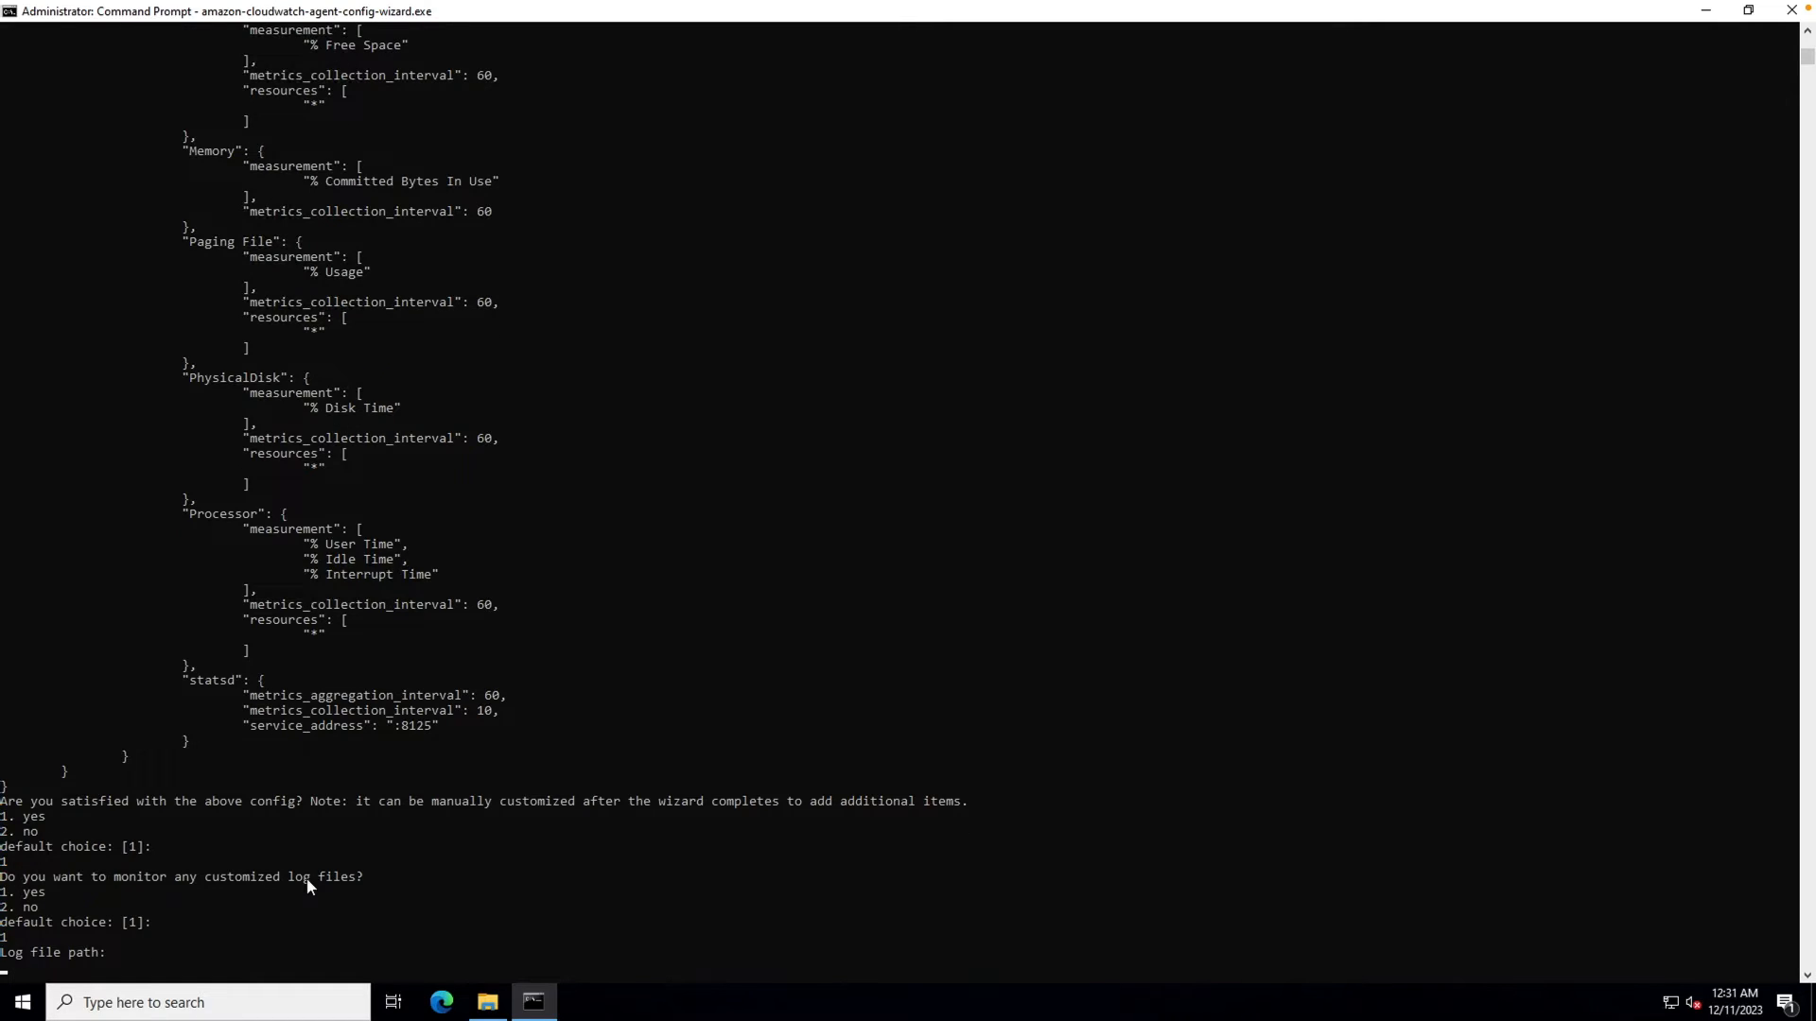
text(/var/log/app.log)
key(Return)
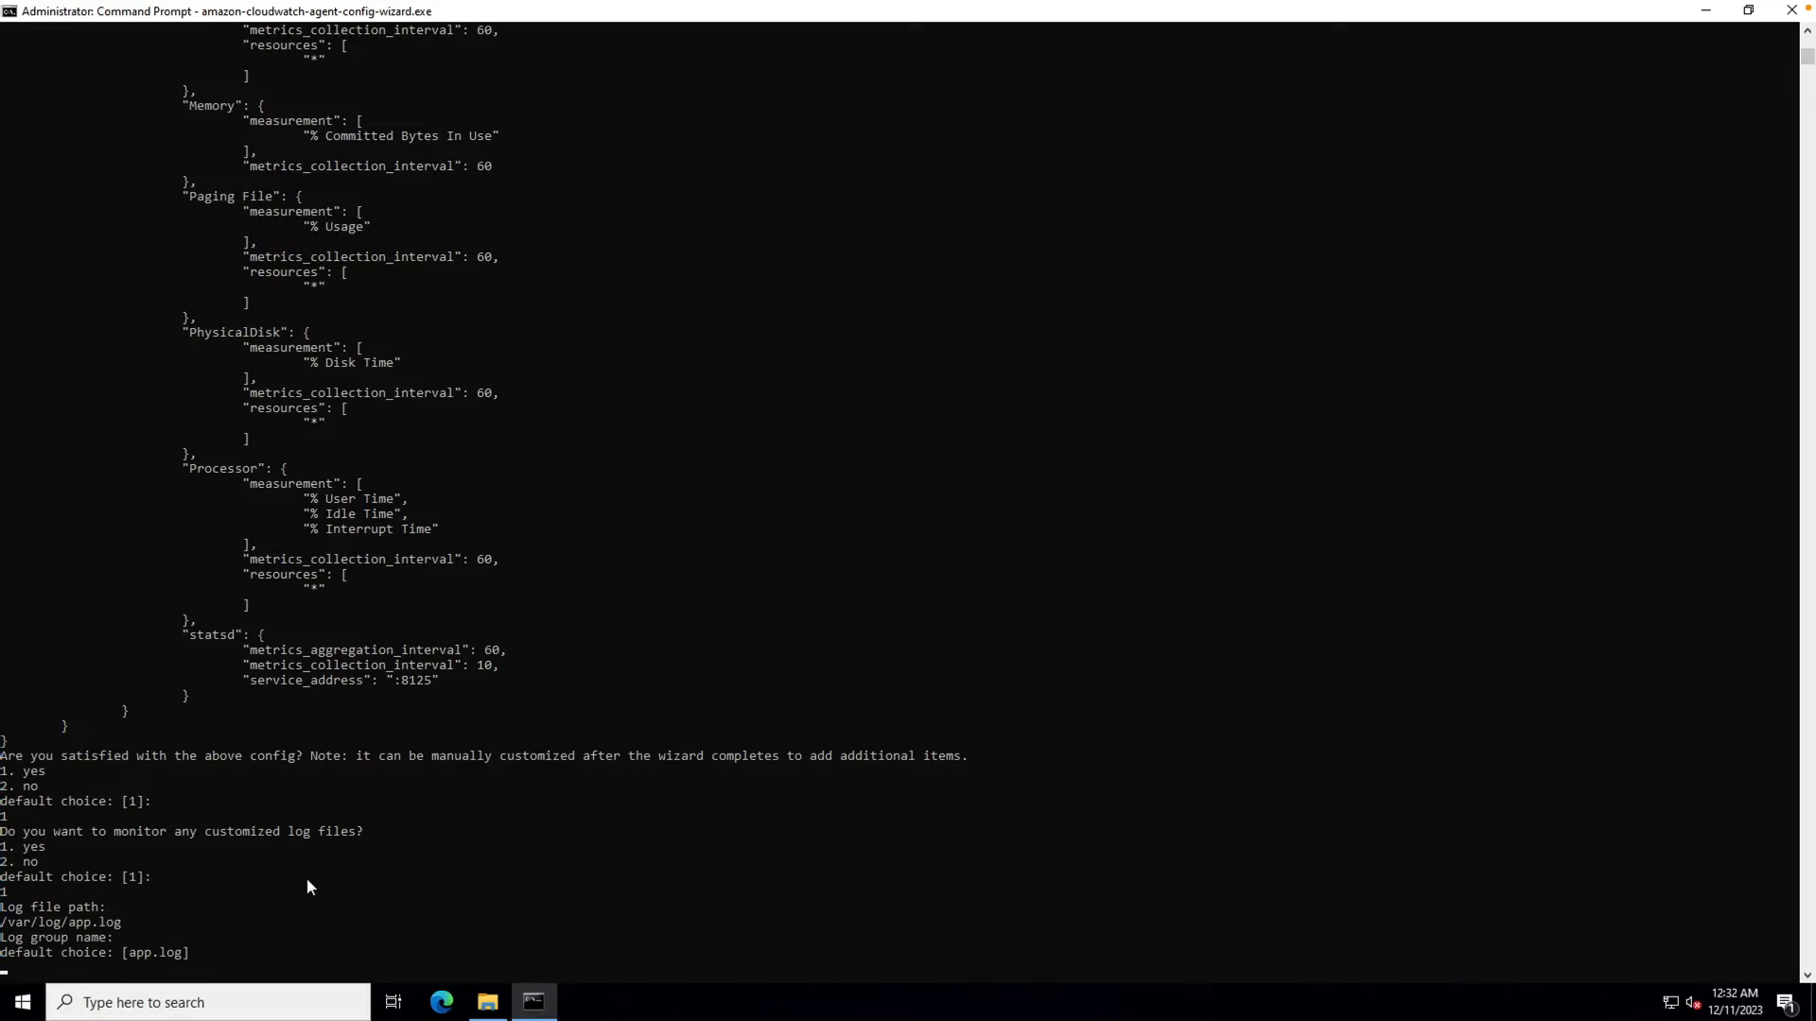
key(Return)
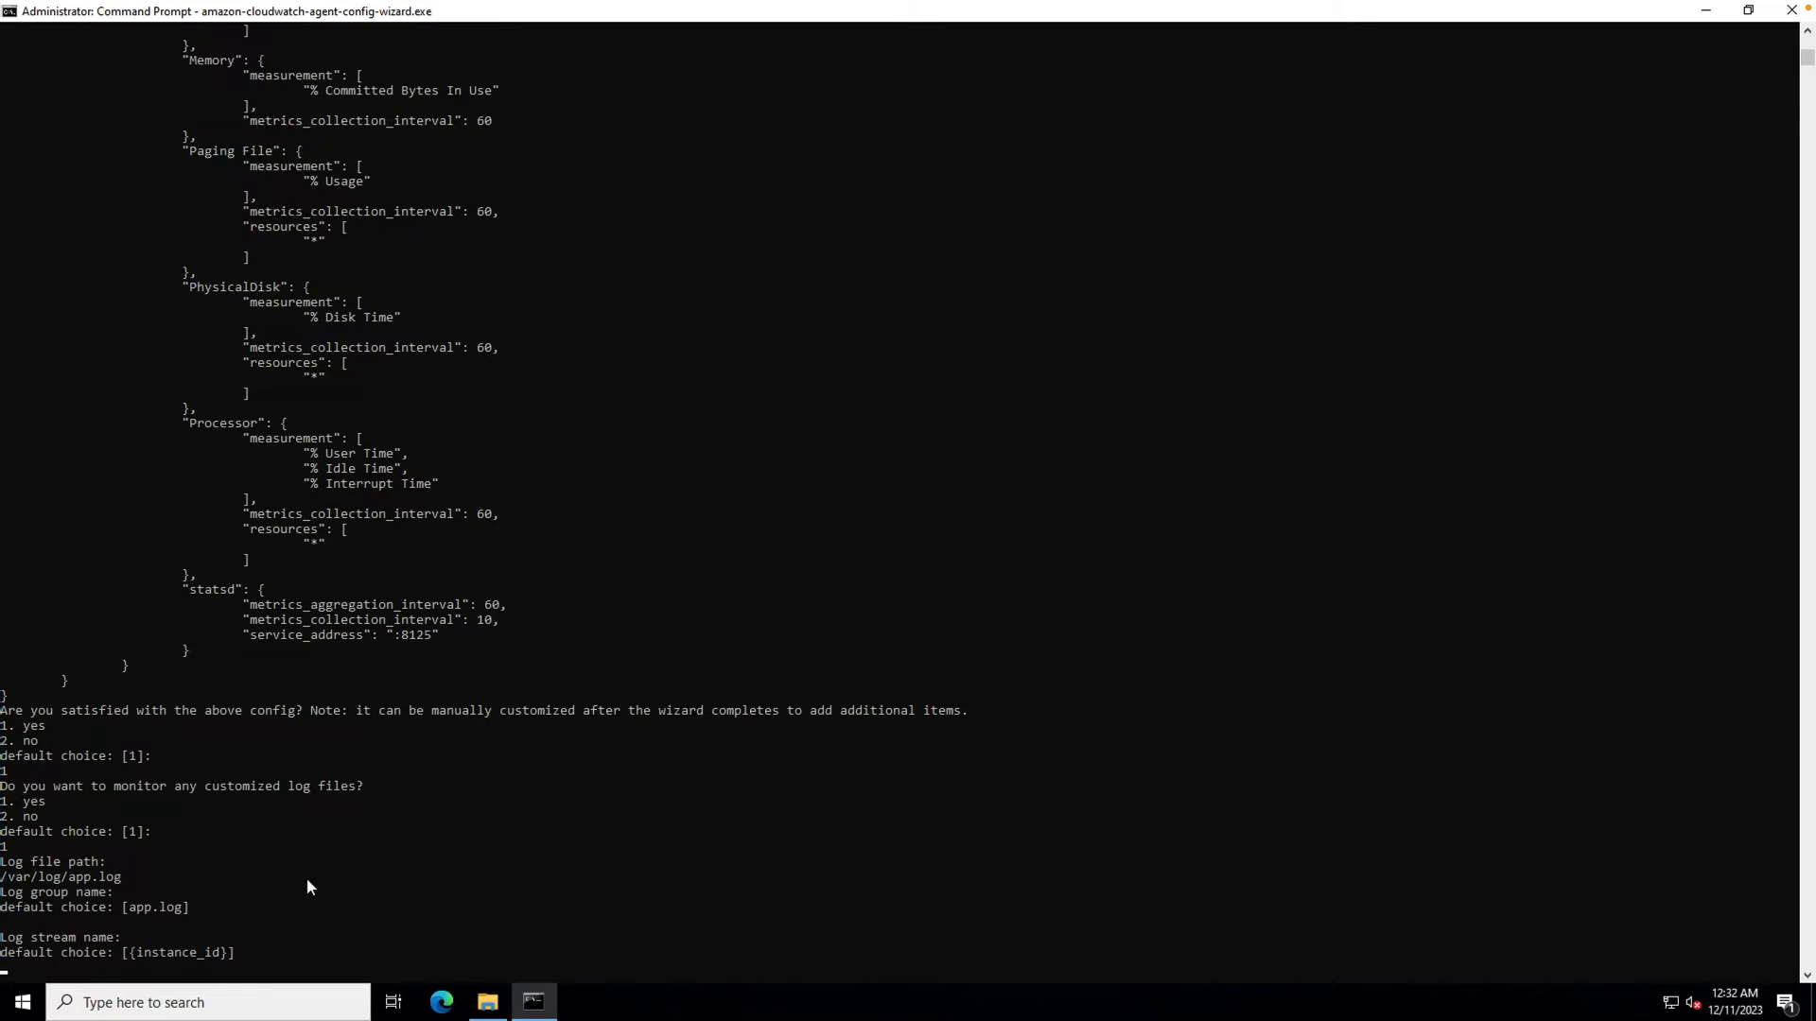
key(Return)
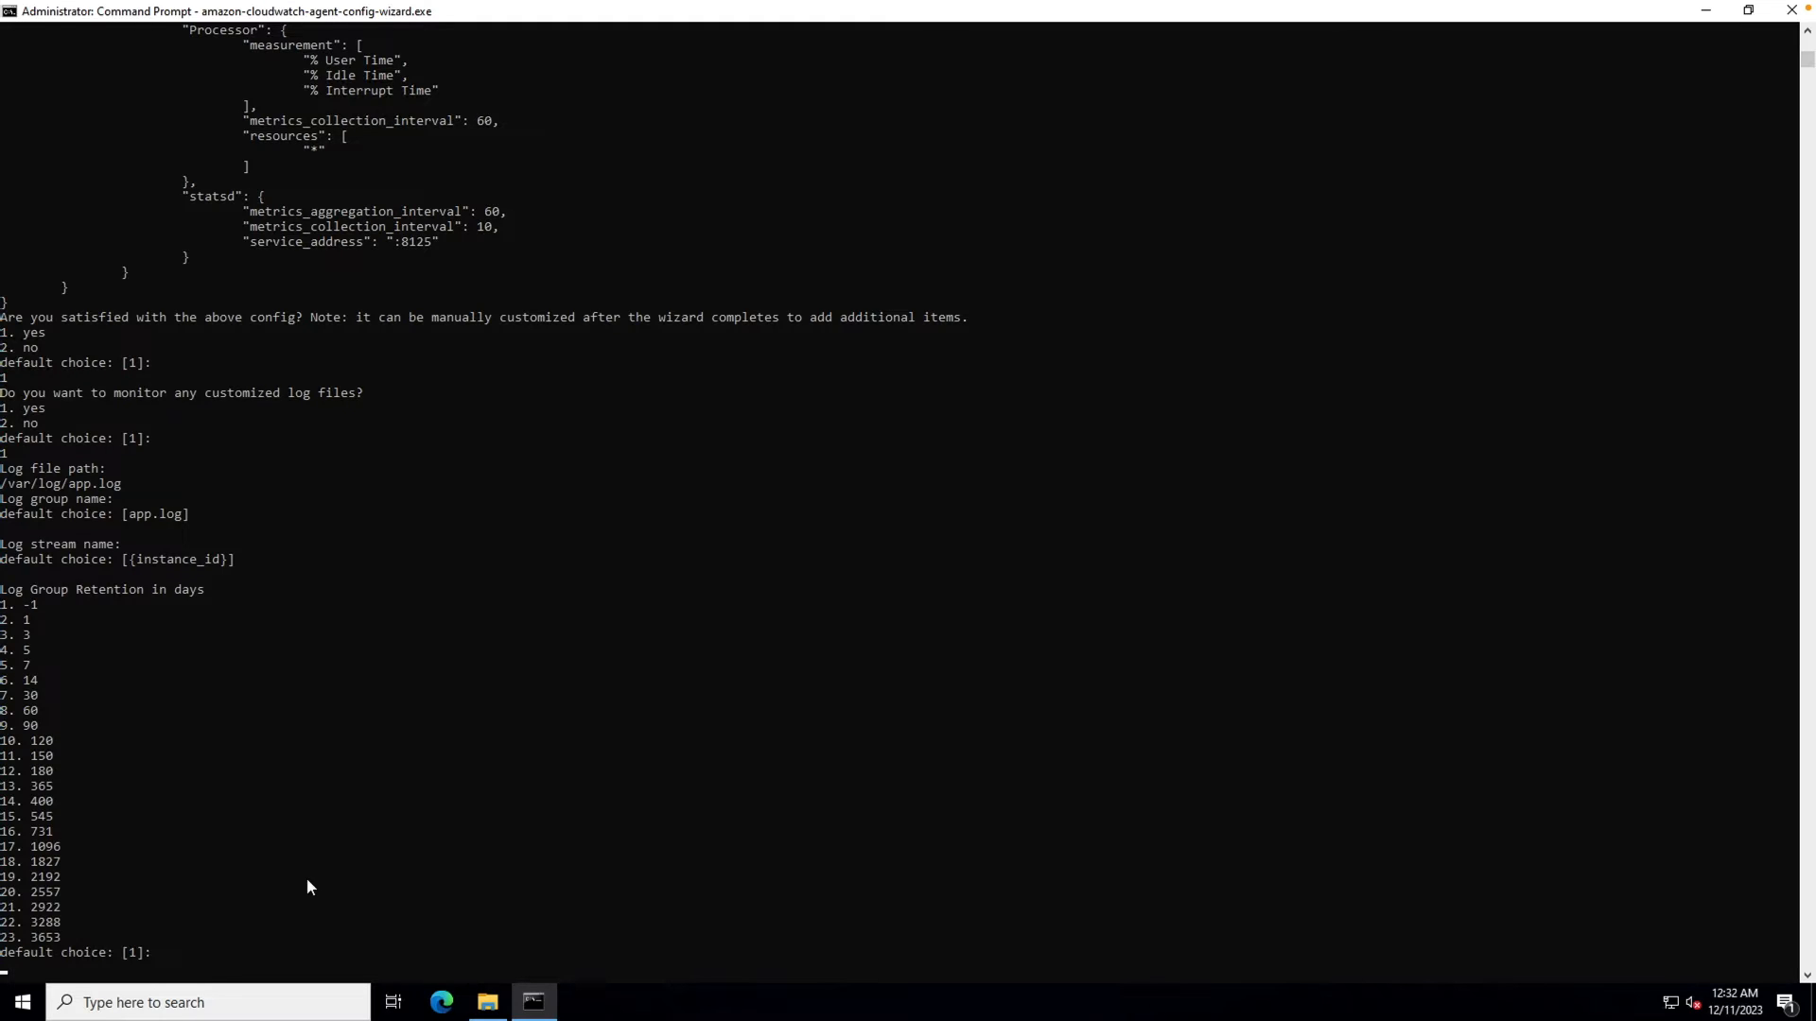
text(5)
key(Return)
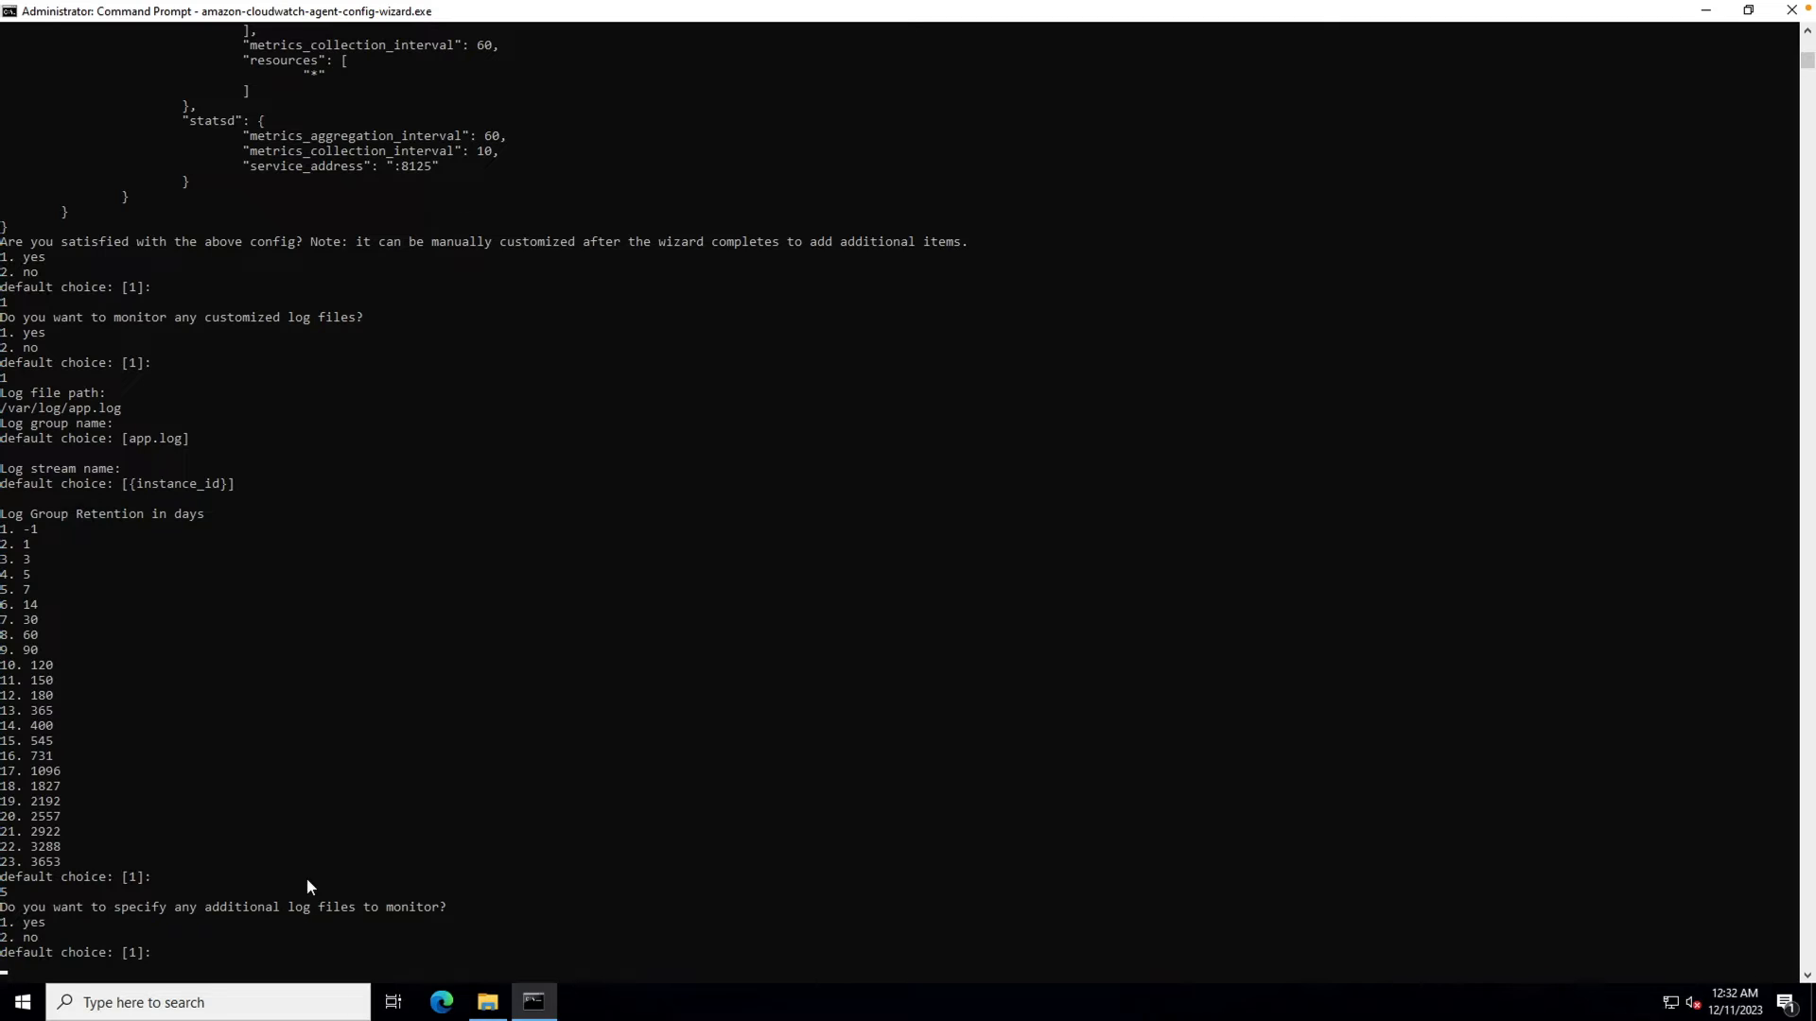
Decline additional log files, Windows event log monitoring and retrieval of X-ray traces.
text(2)
key(Return)
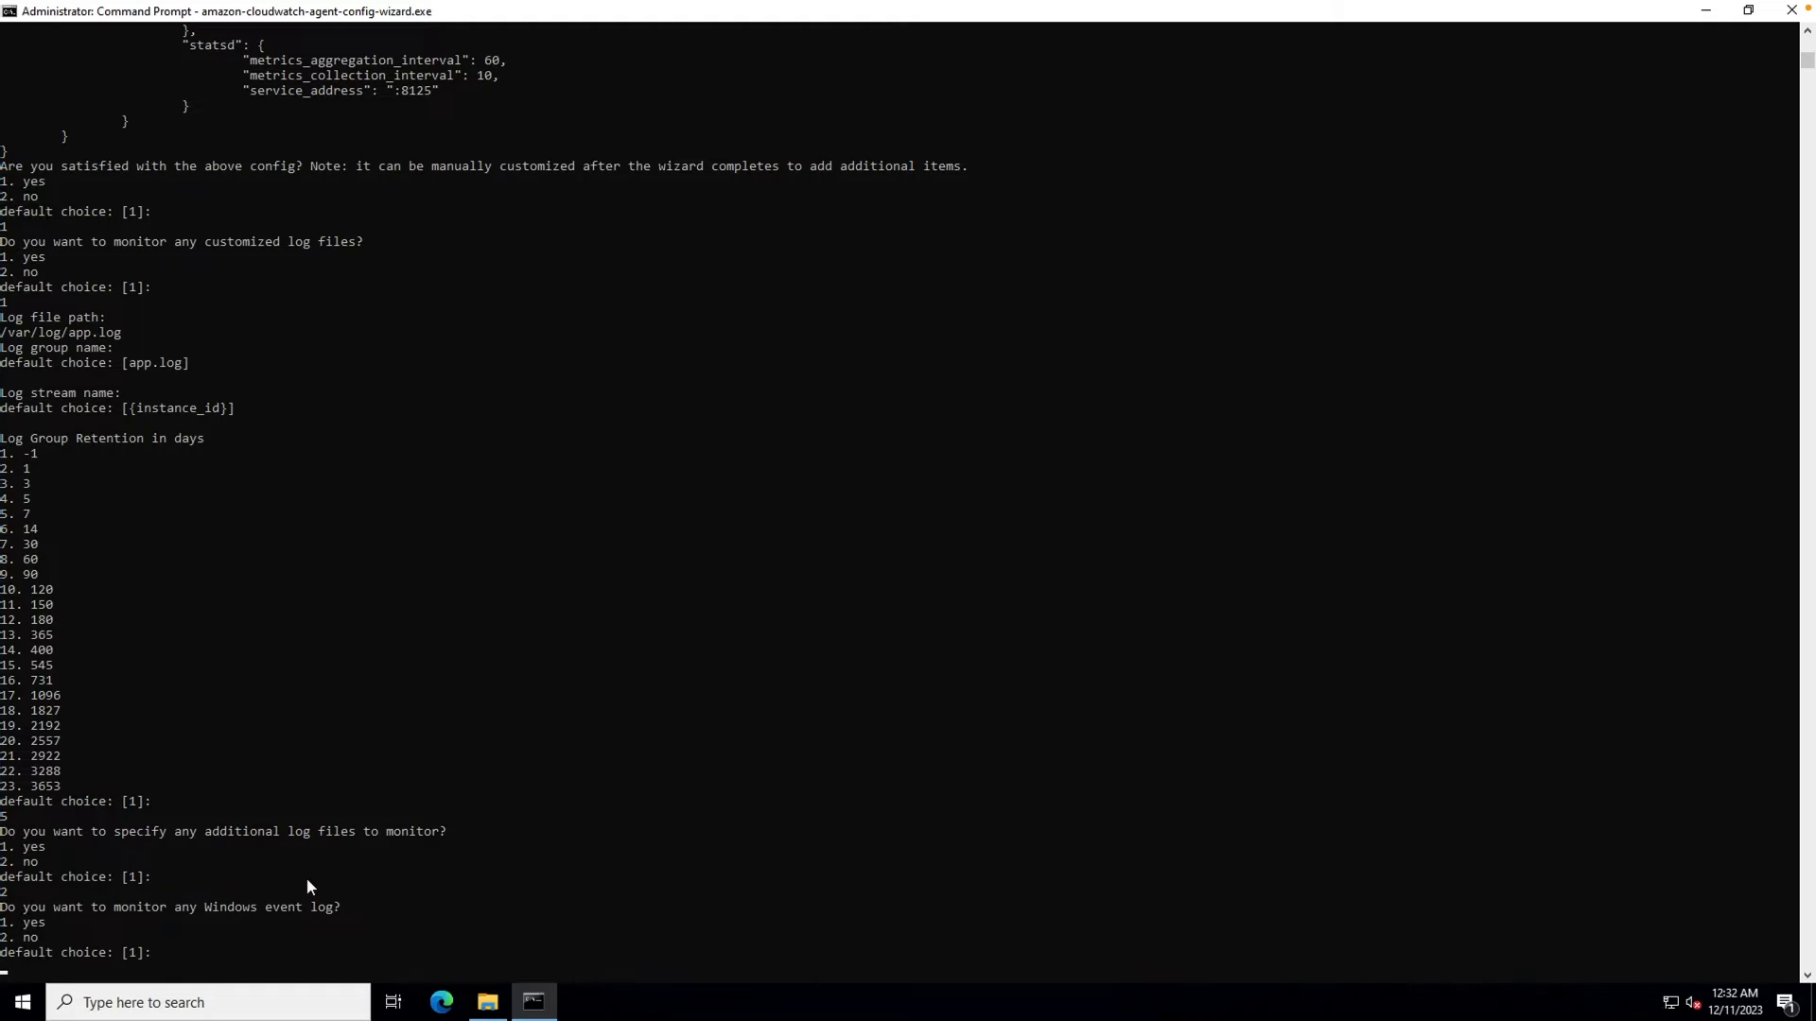
text(2)
key(Return)
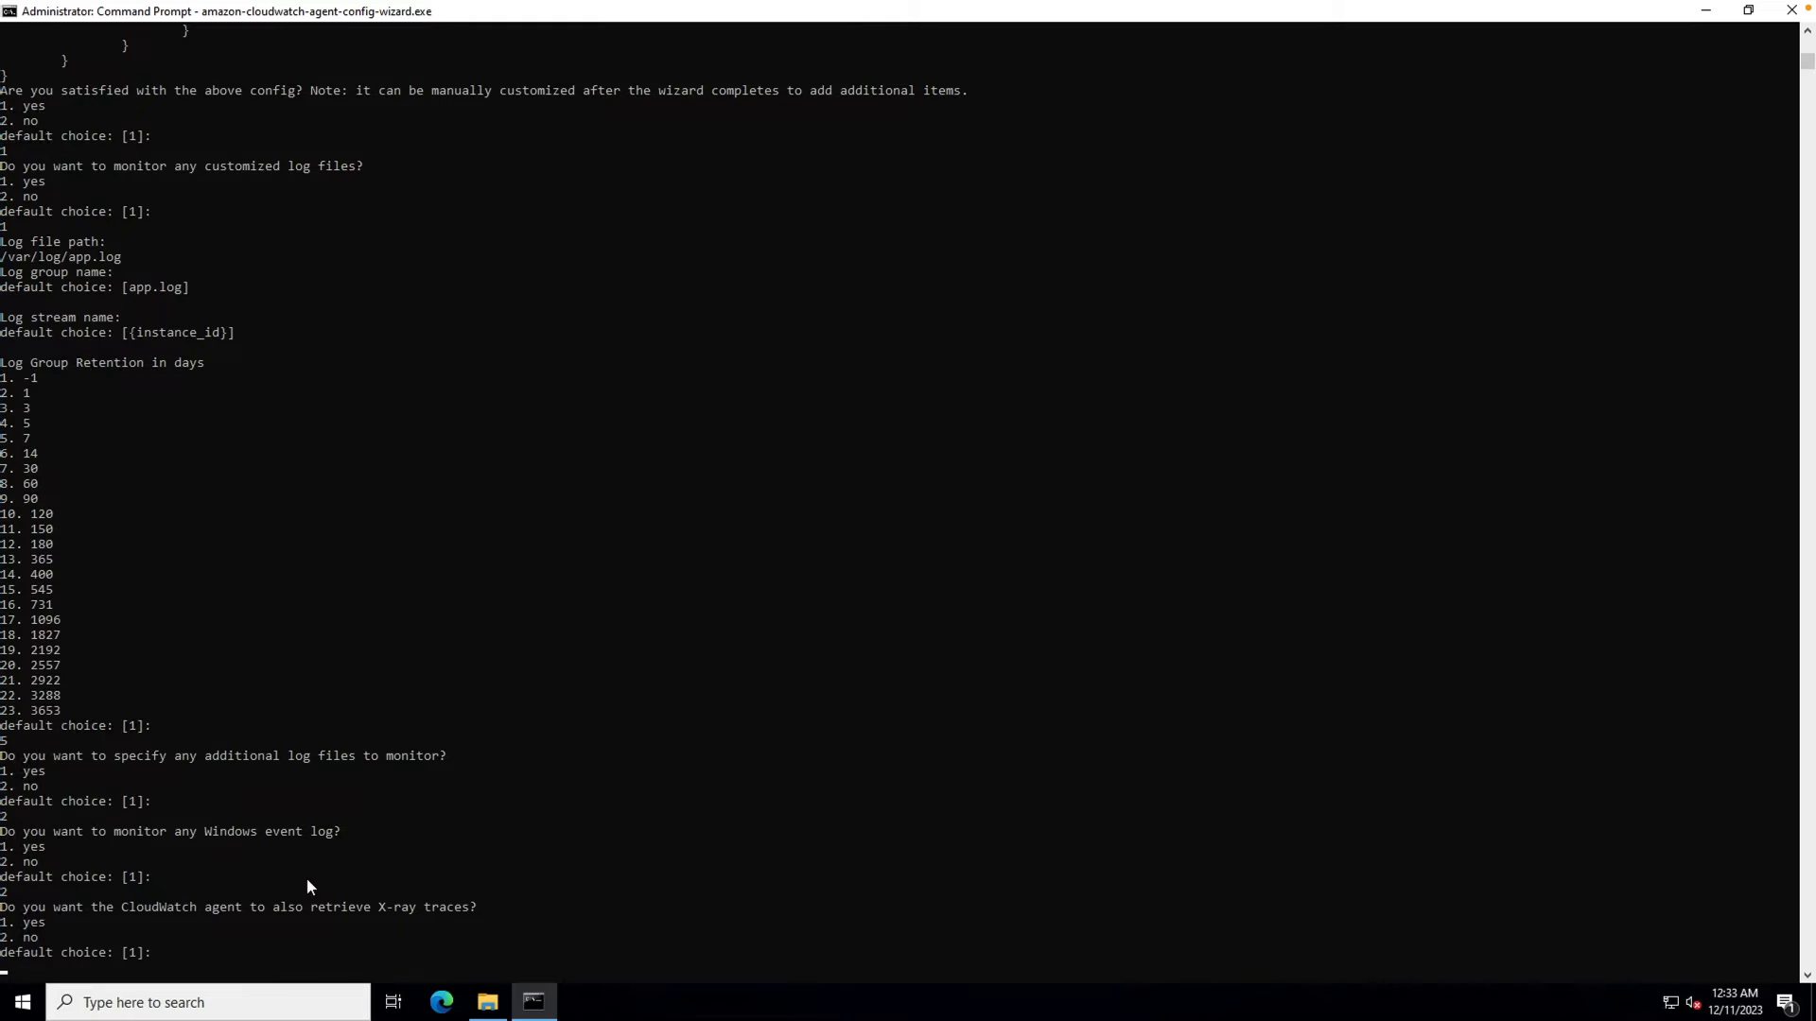
text(2)
key(Return)
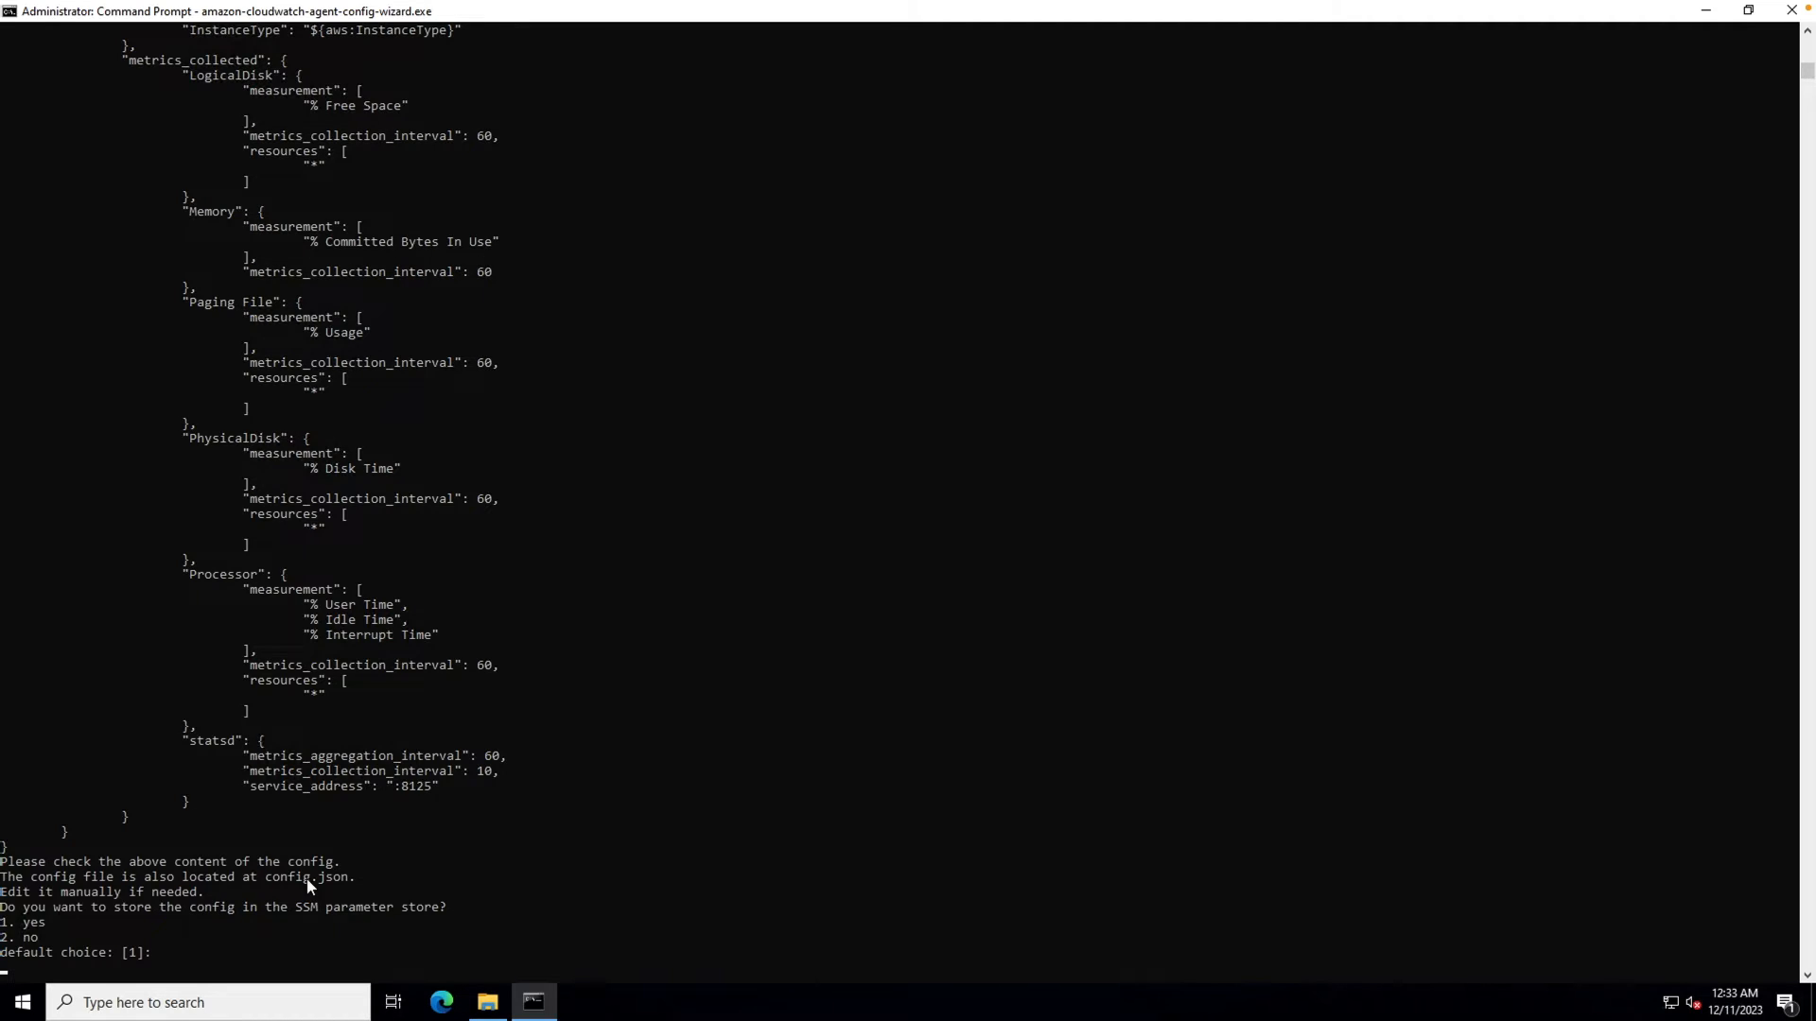
Store the config in the SSM parameter store as AmazonCloudWatch-windows in us-east-1 using the SDK credential, and exit the wizard.
text(1)
key(Return)
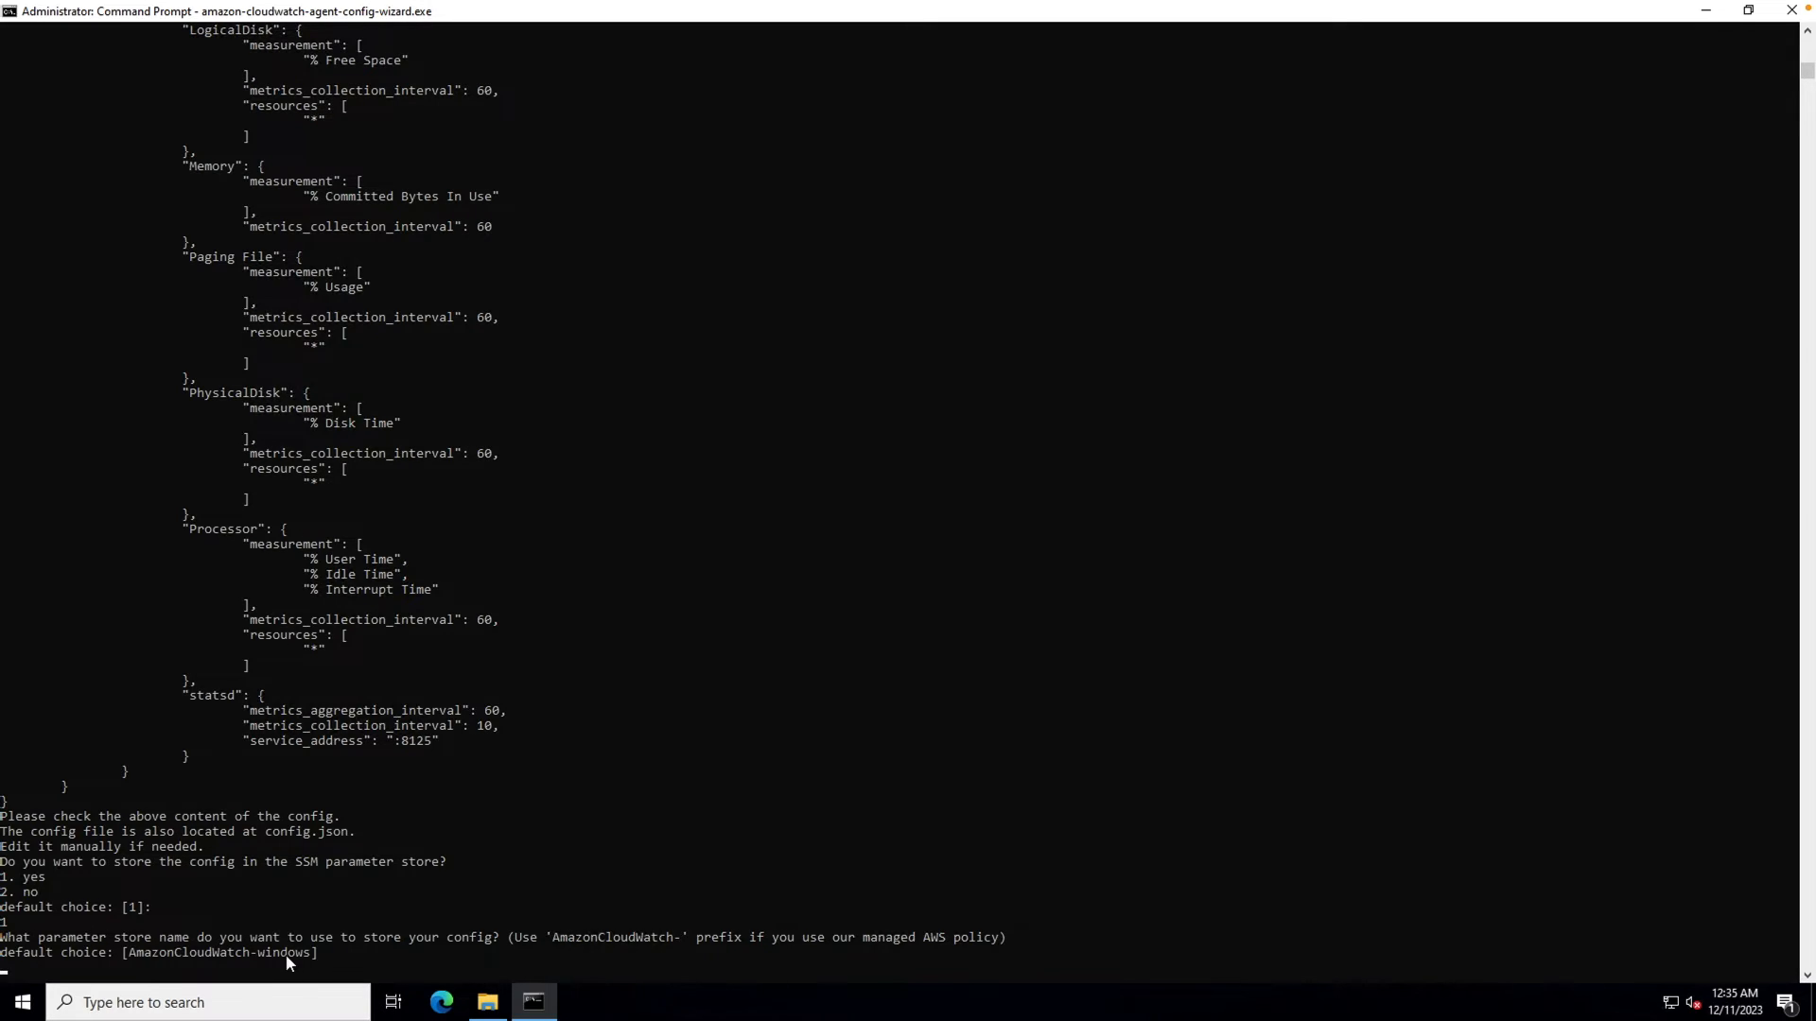
key(Return)
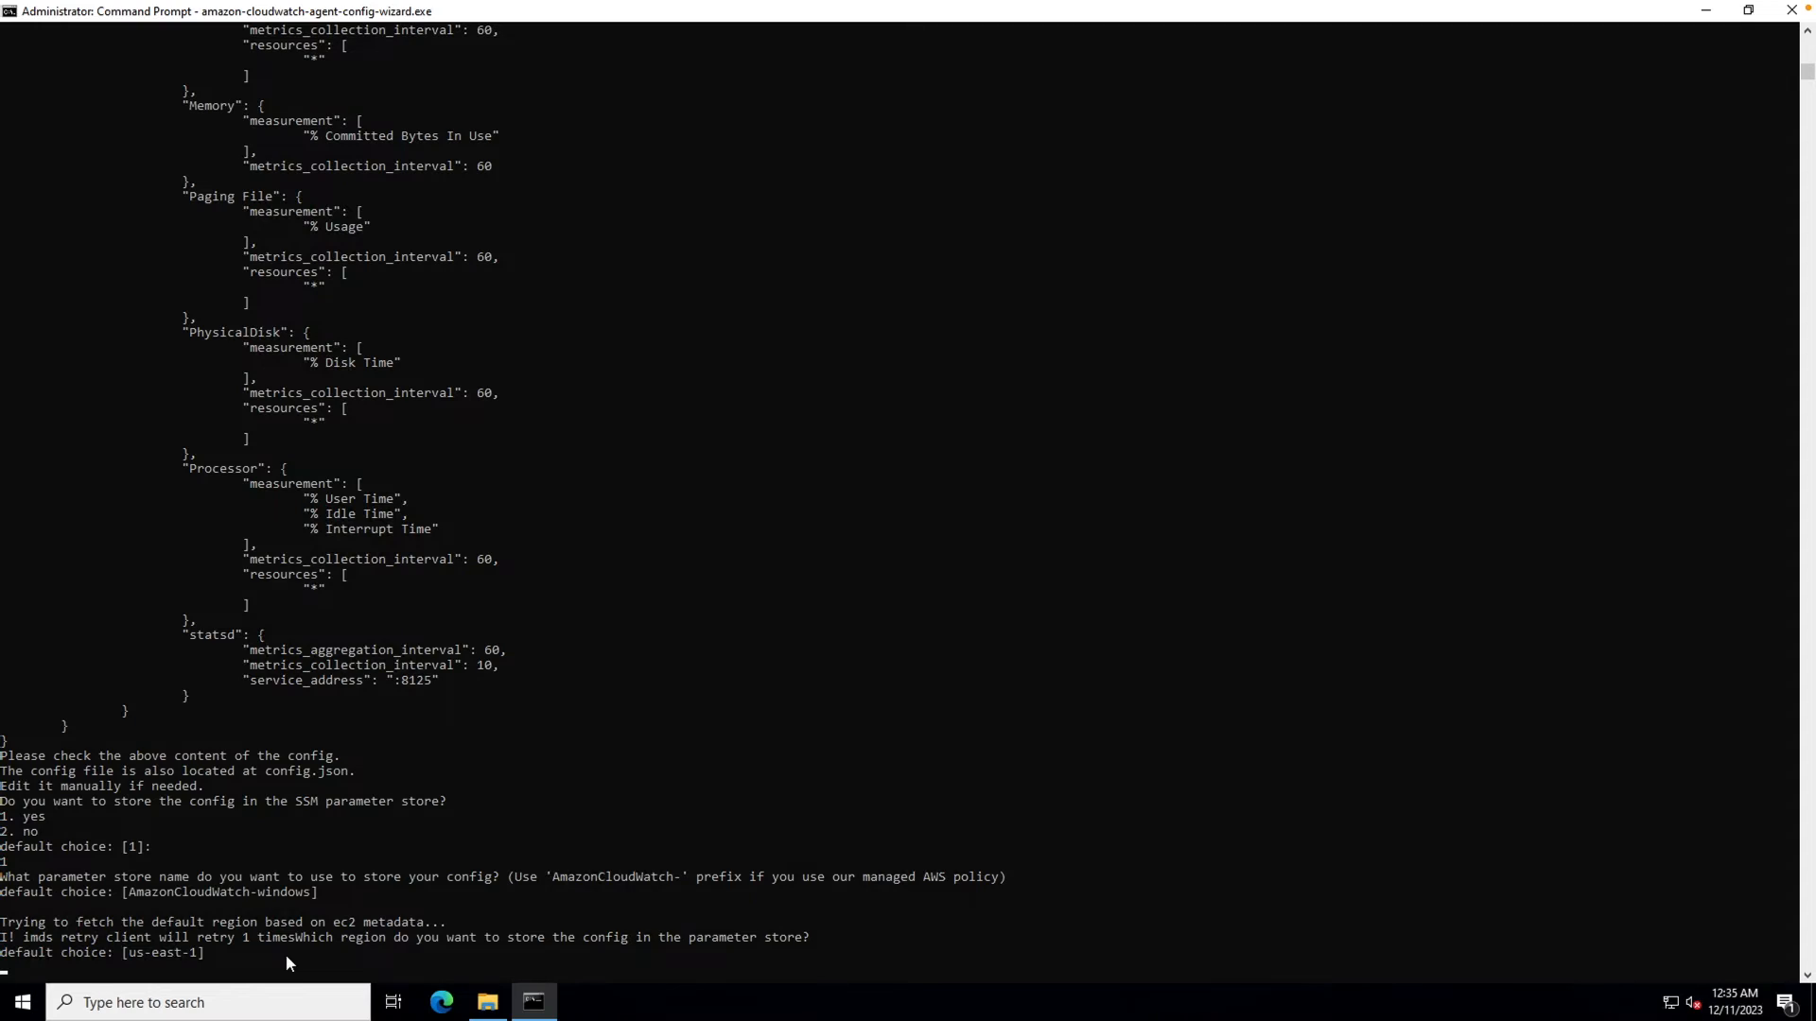
key(Return)
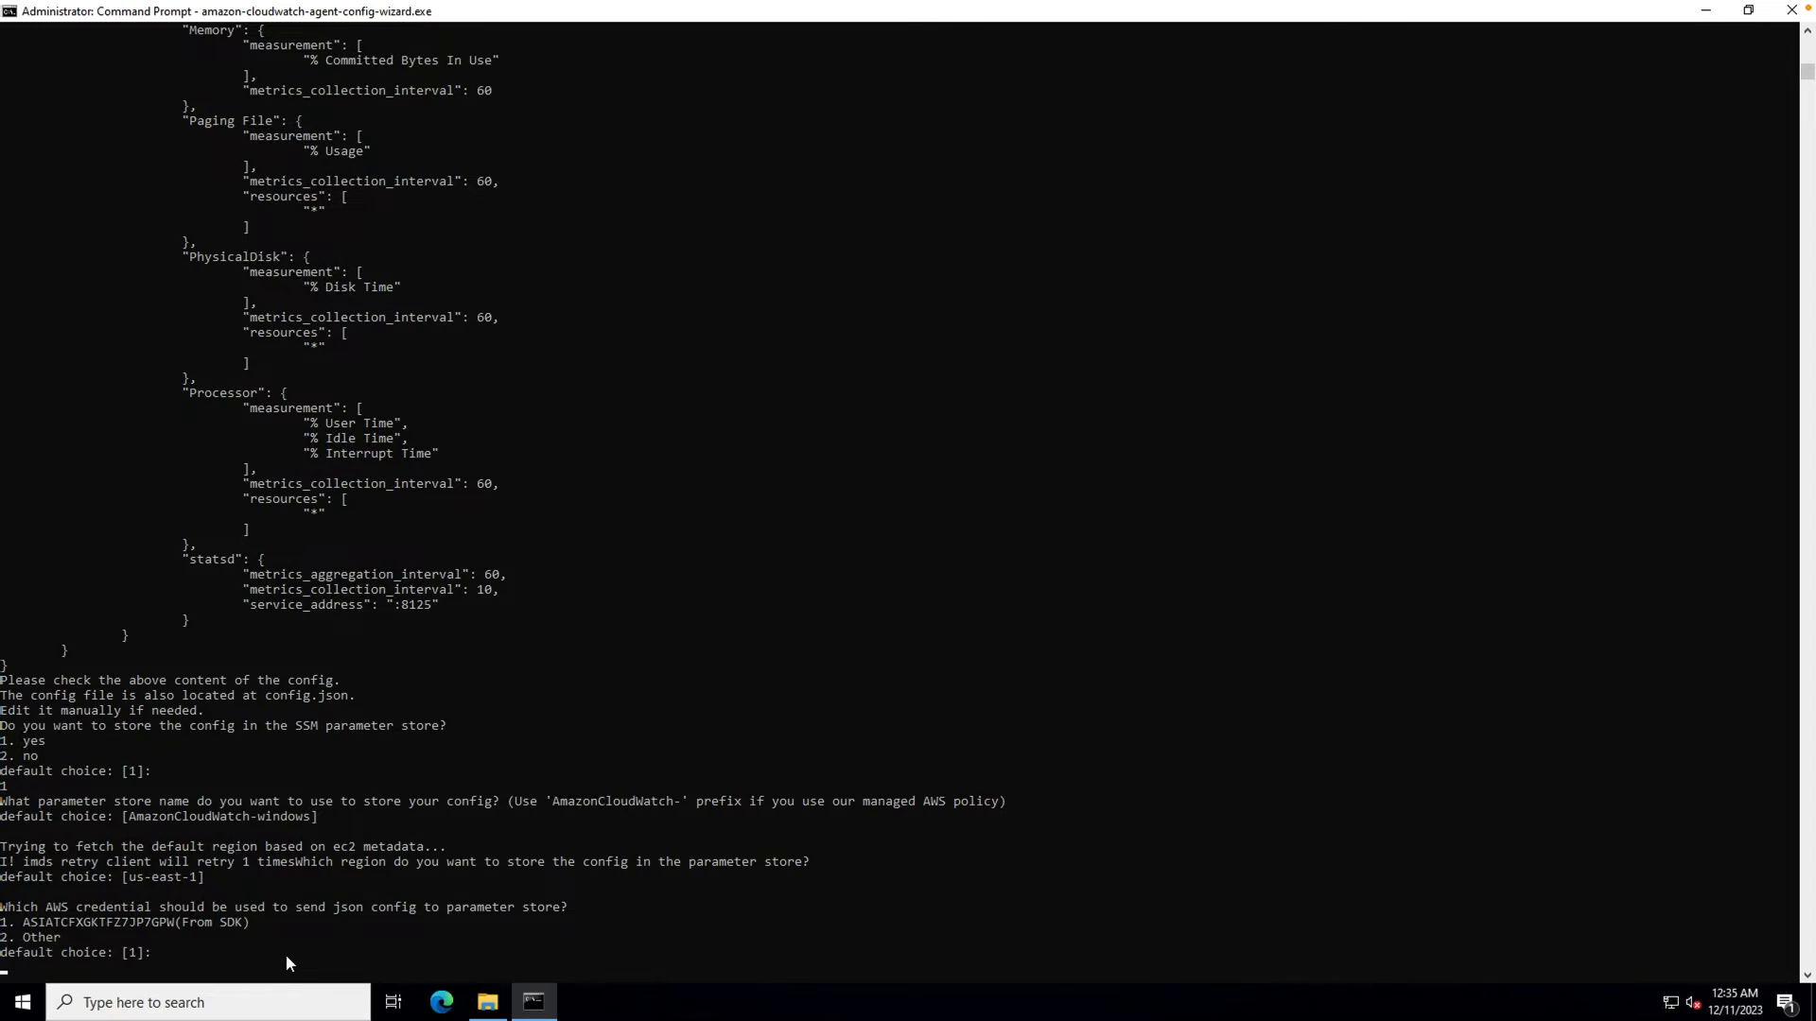
text(1)
key(Return)
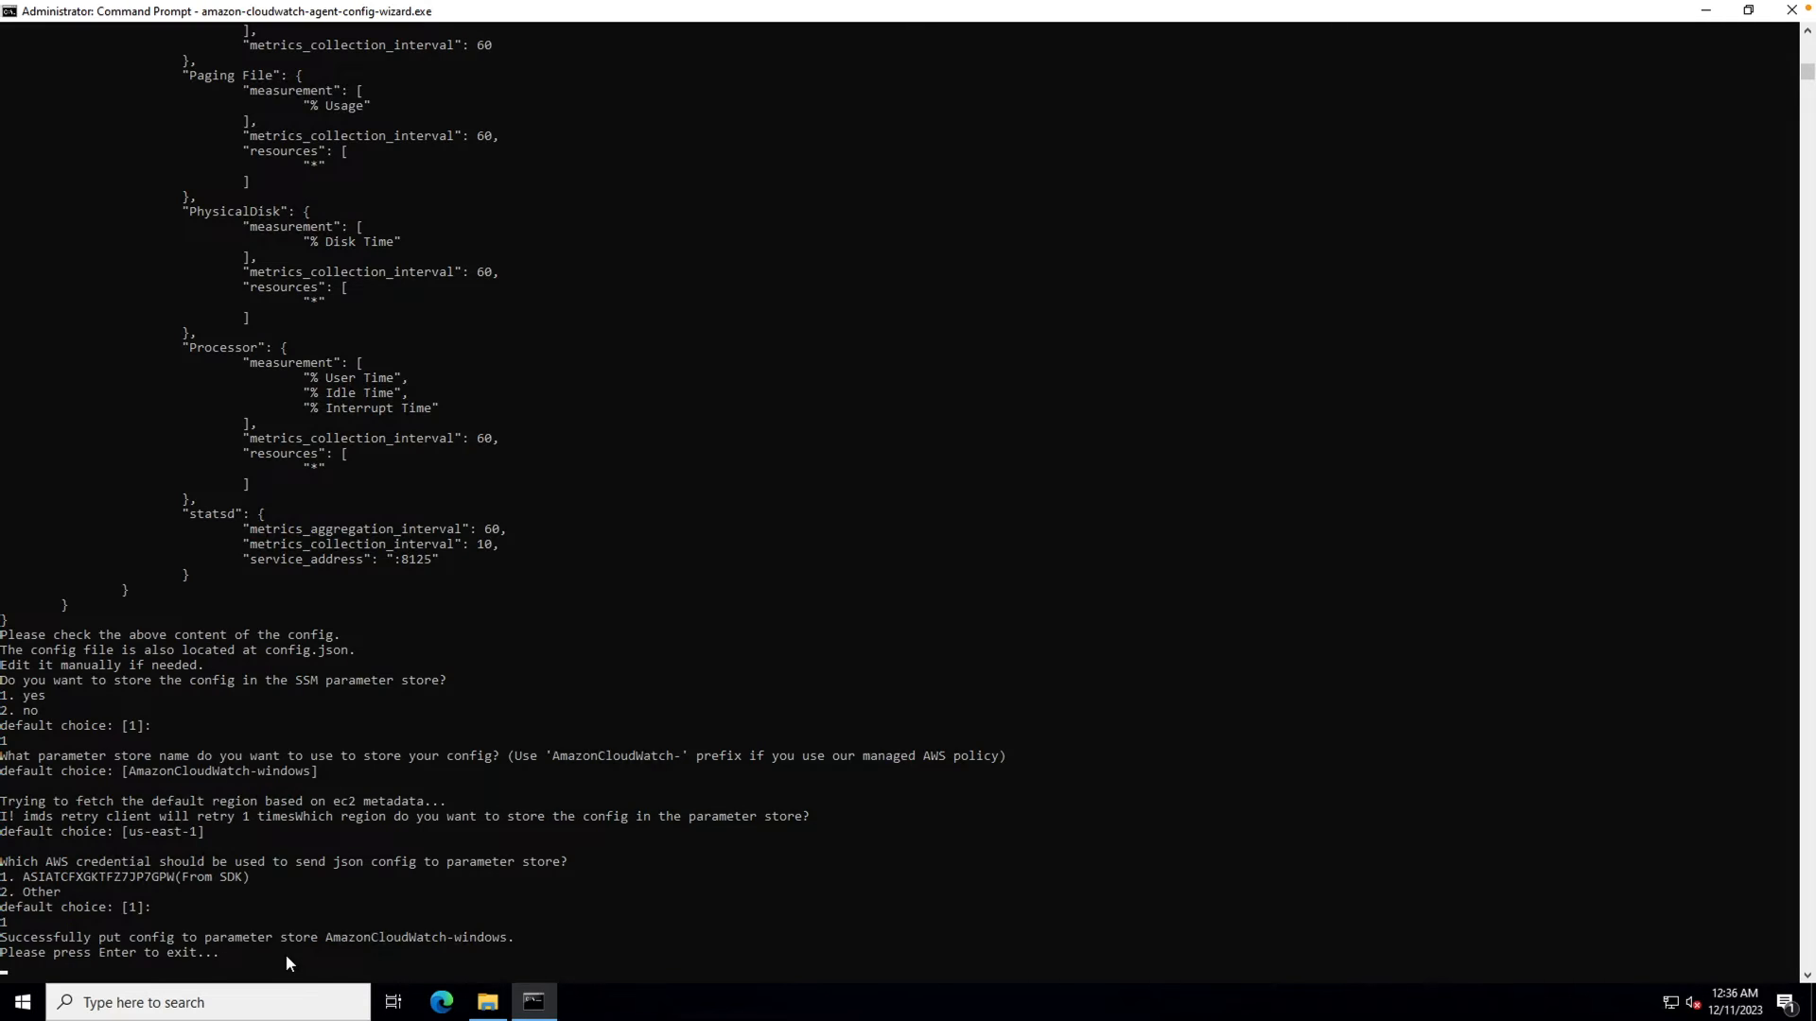
key(Return)
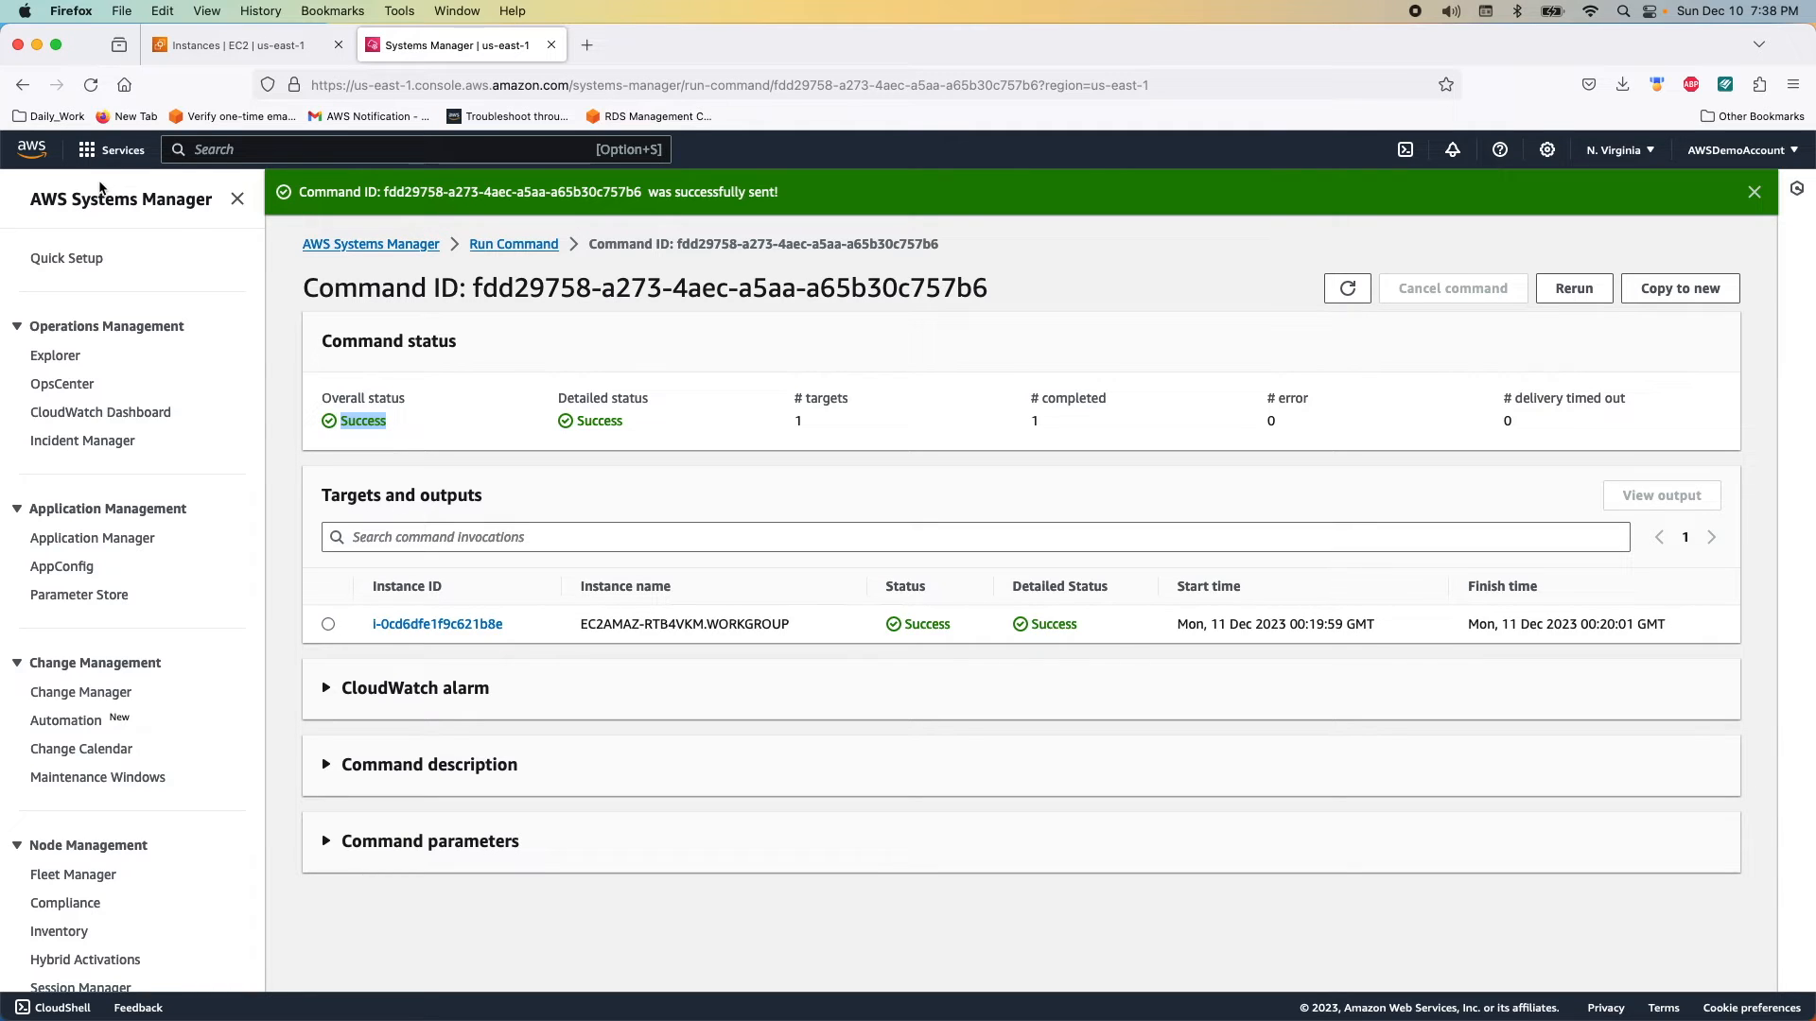
In the AWS Systems Manager console in Firefox, open Parameter Store and select the AmazonCloudWatch-windows parameter.
scroll(147, 510, down, 4)
scroll(147, 510, down, 2)
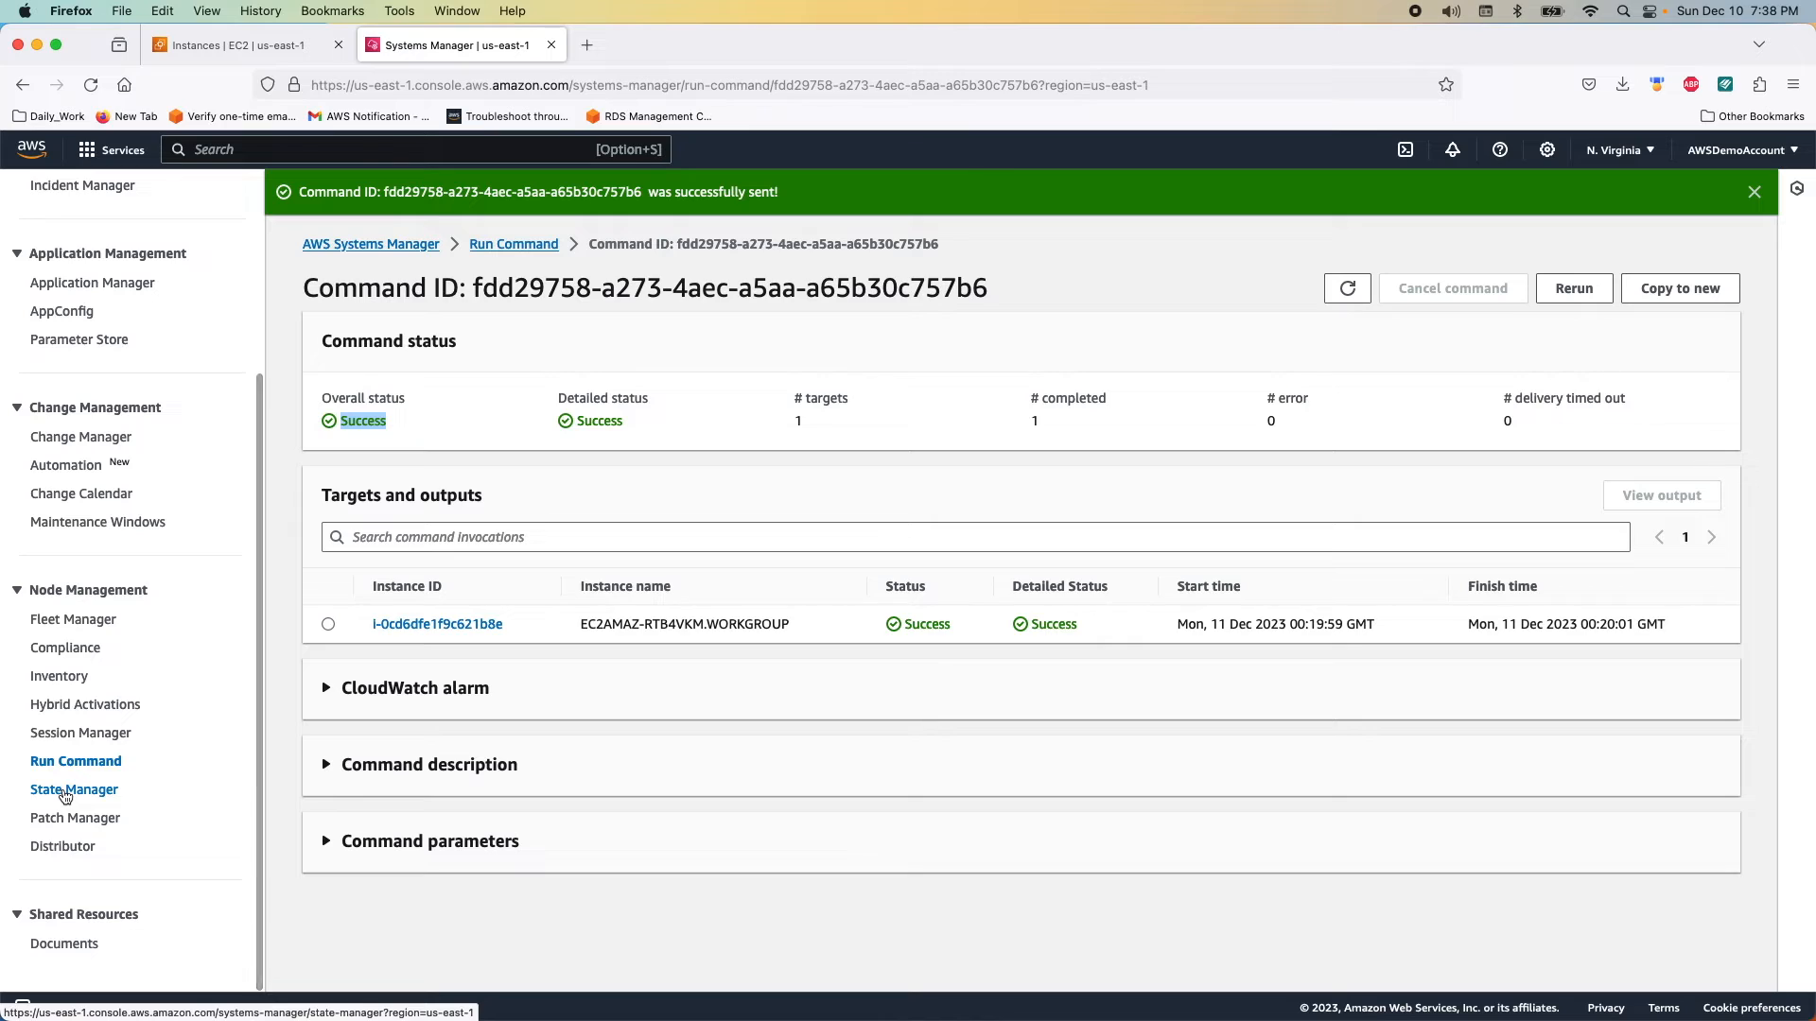
scroll(68, 414, up, 3)
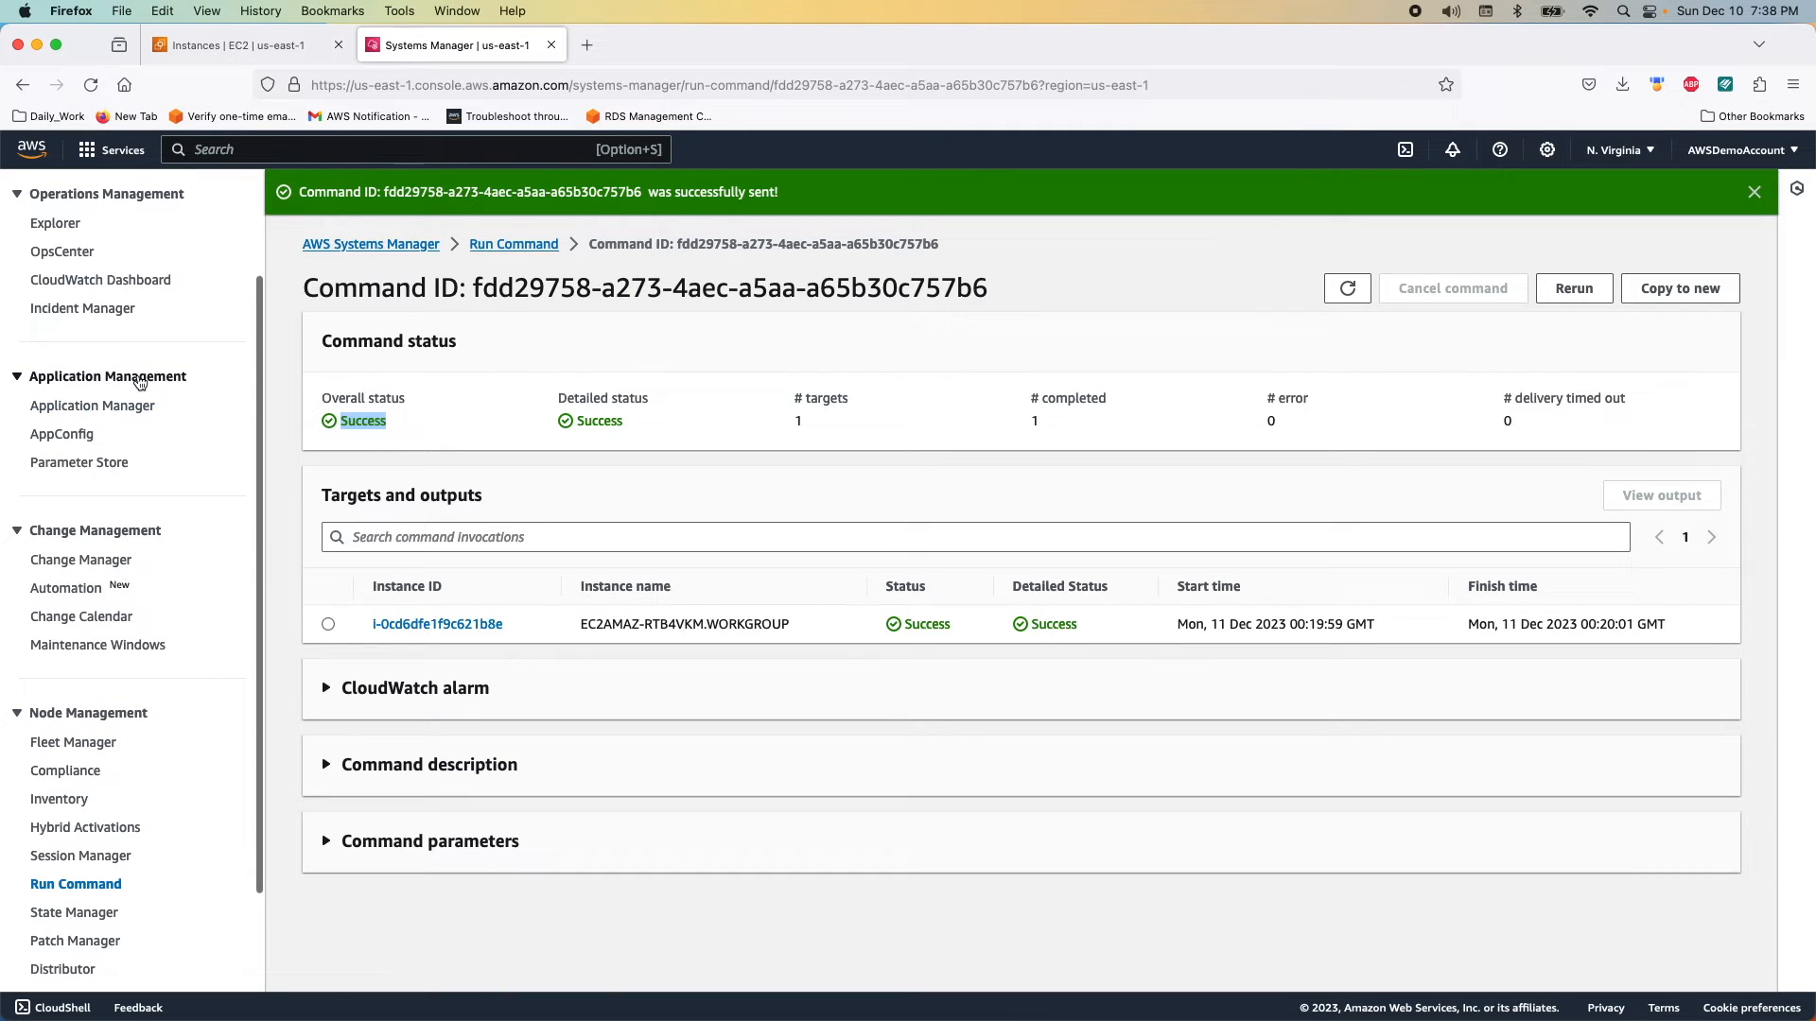
click(72, 463)
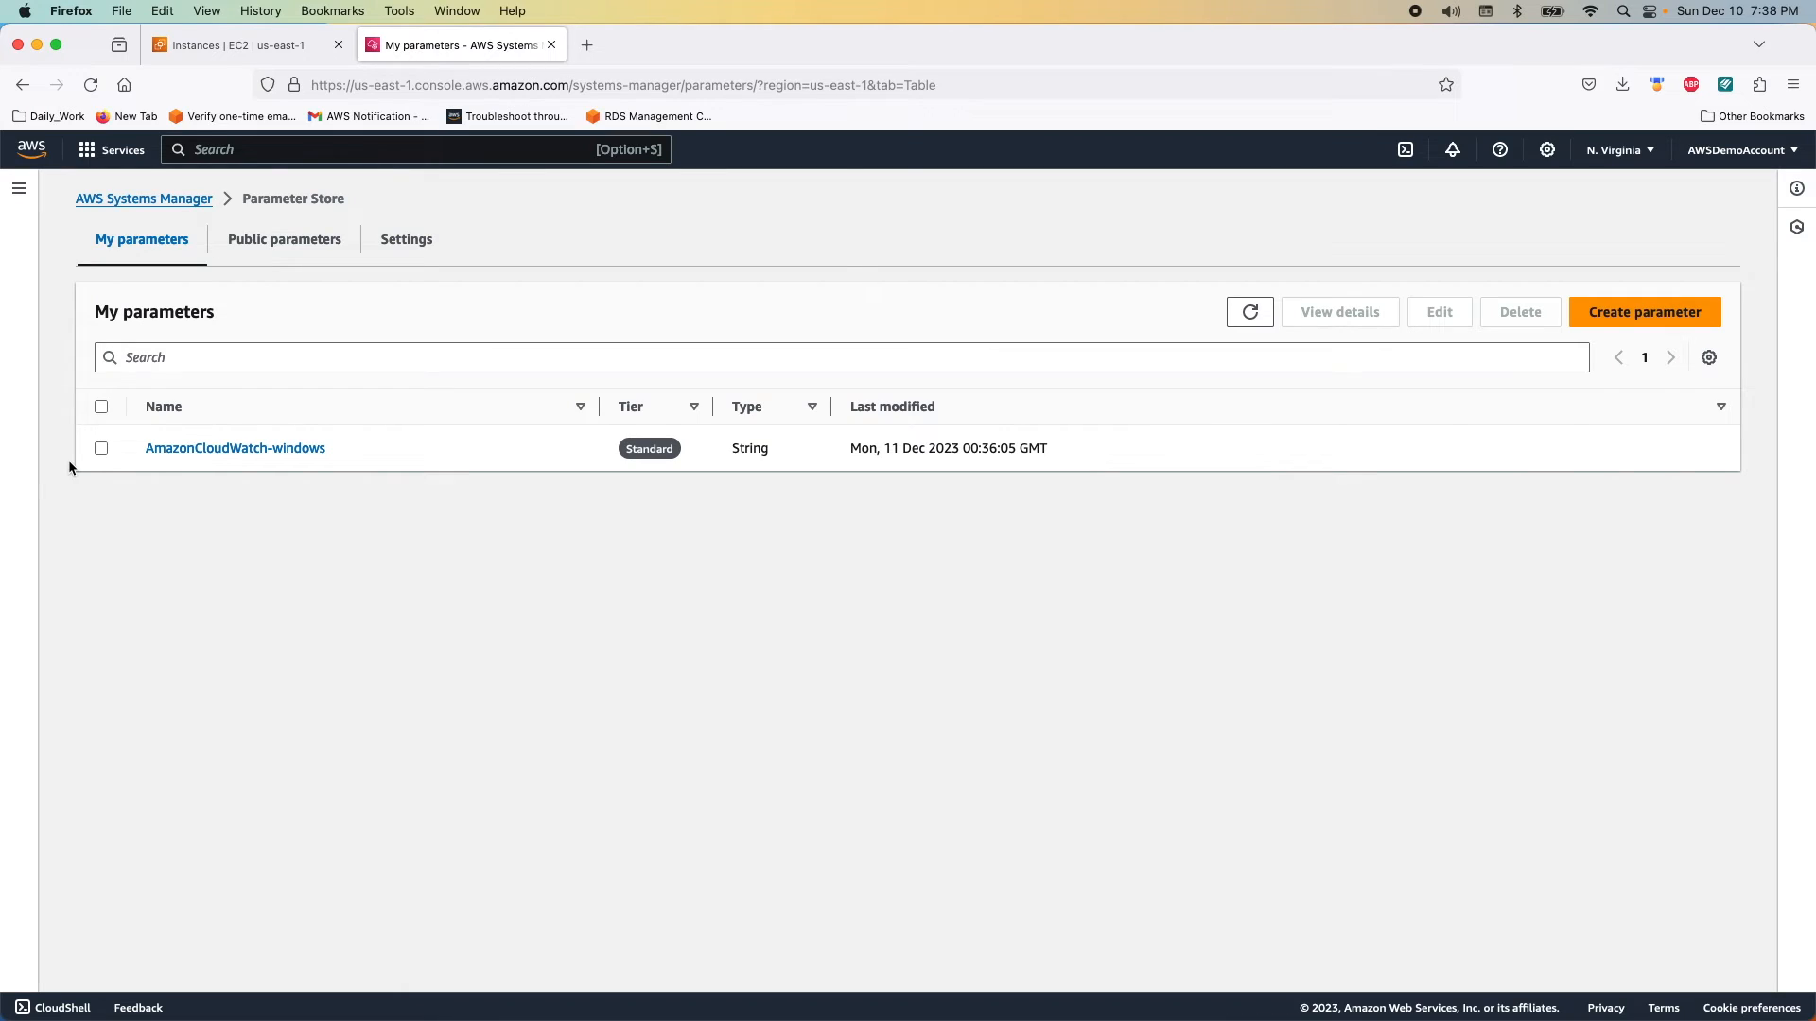
click(101, 448)
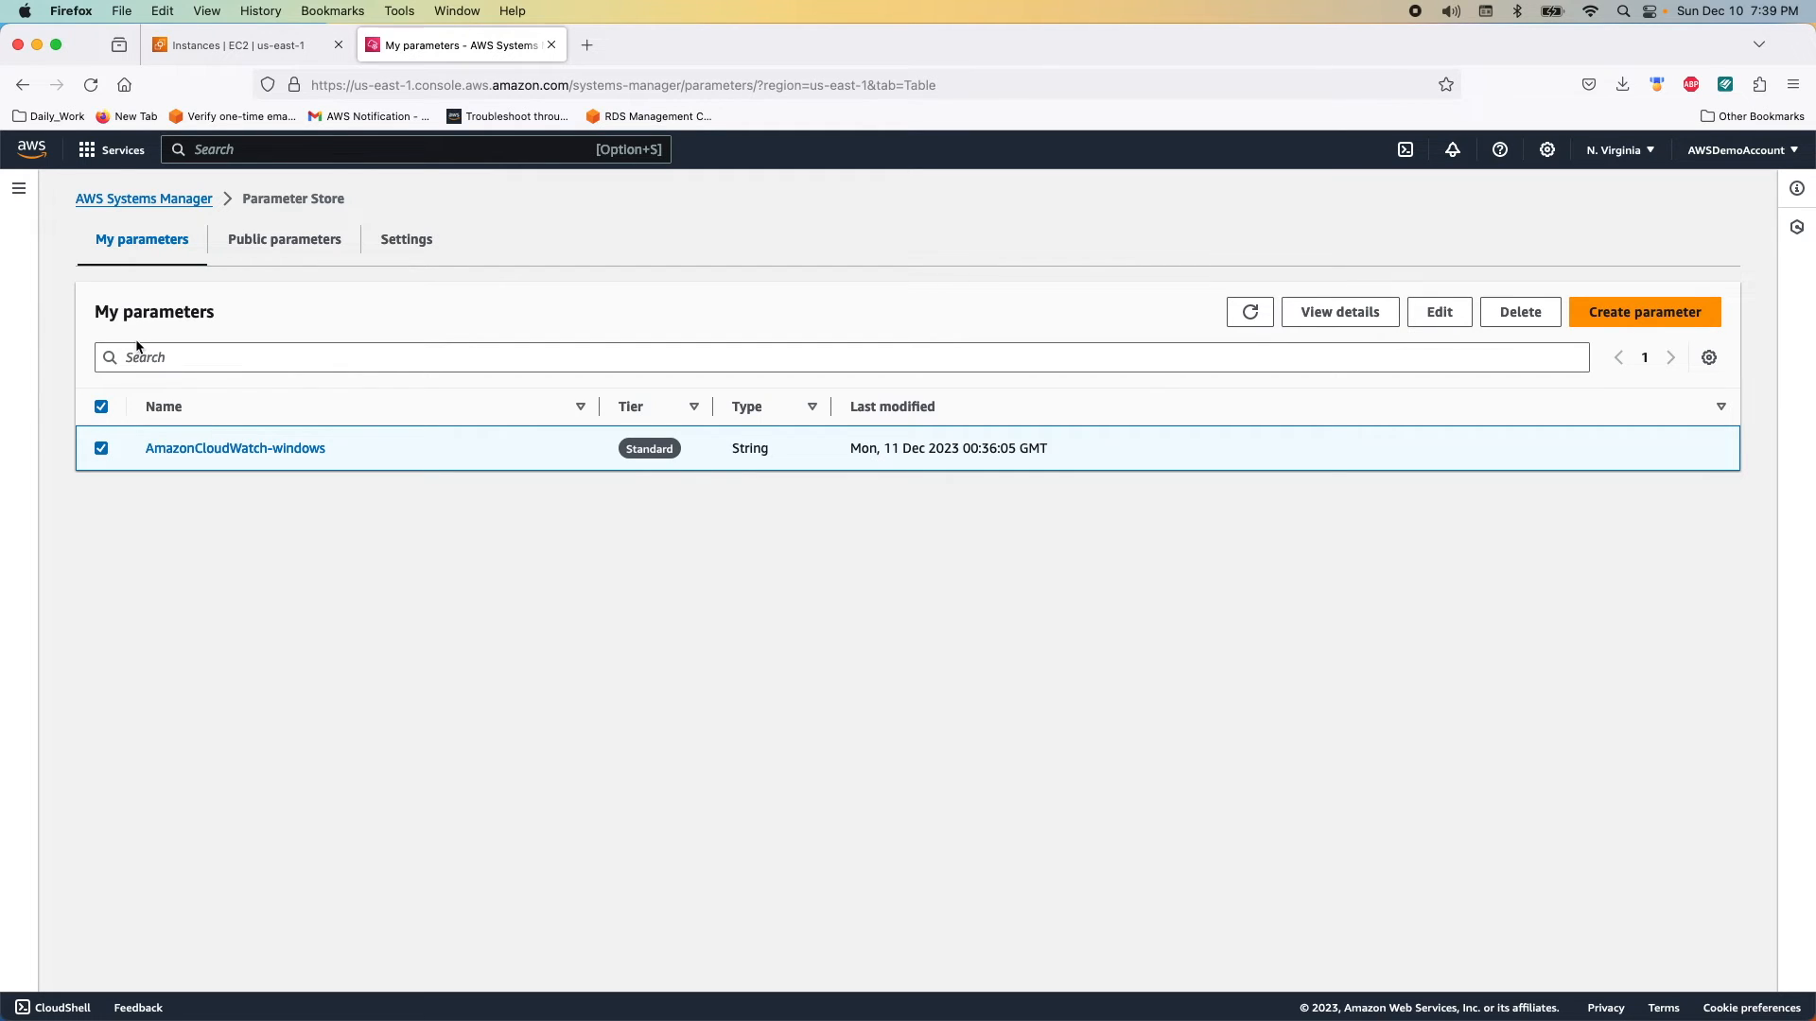
Go to Run Command under Node Management in Systems Manager and start a new command.
click(18, 188)
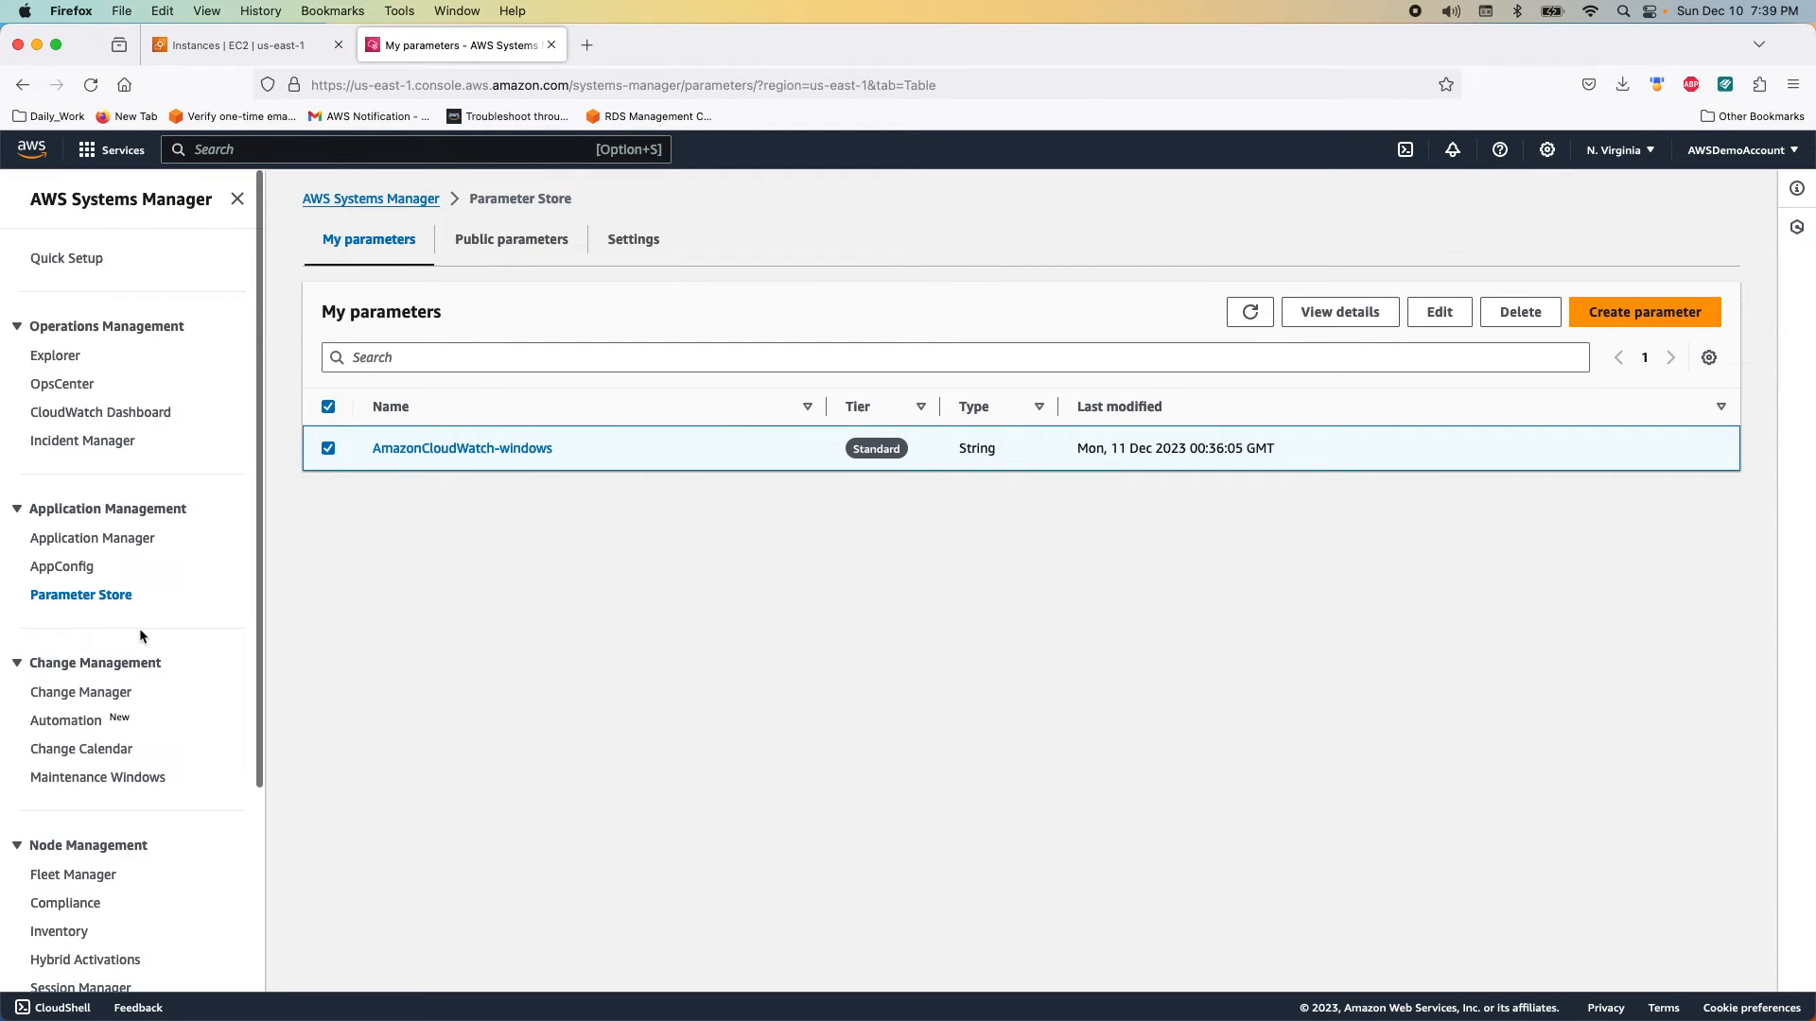
scroll(126, 649, down, 3)
scroll(124, 651, down, 1)
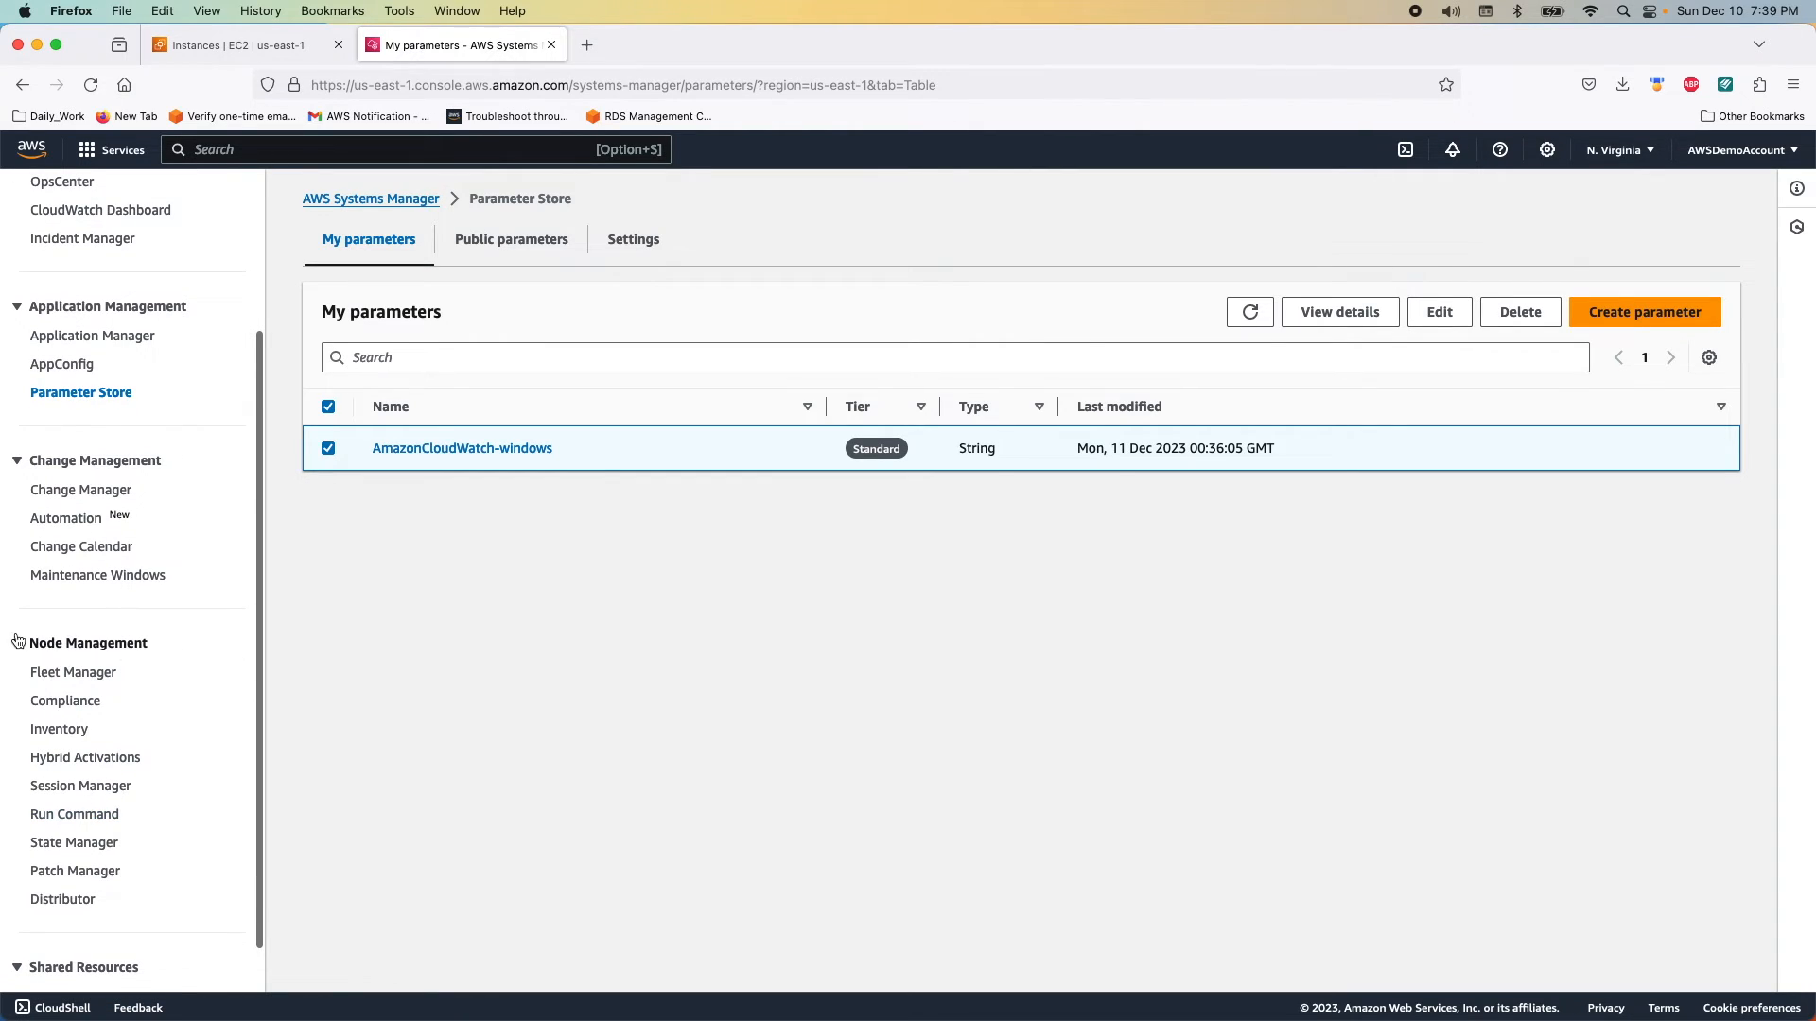
click(77, 815)
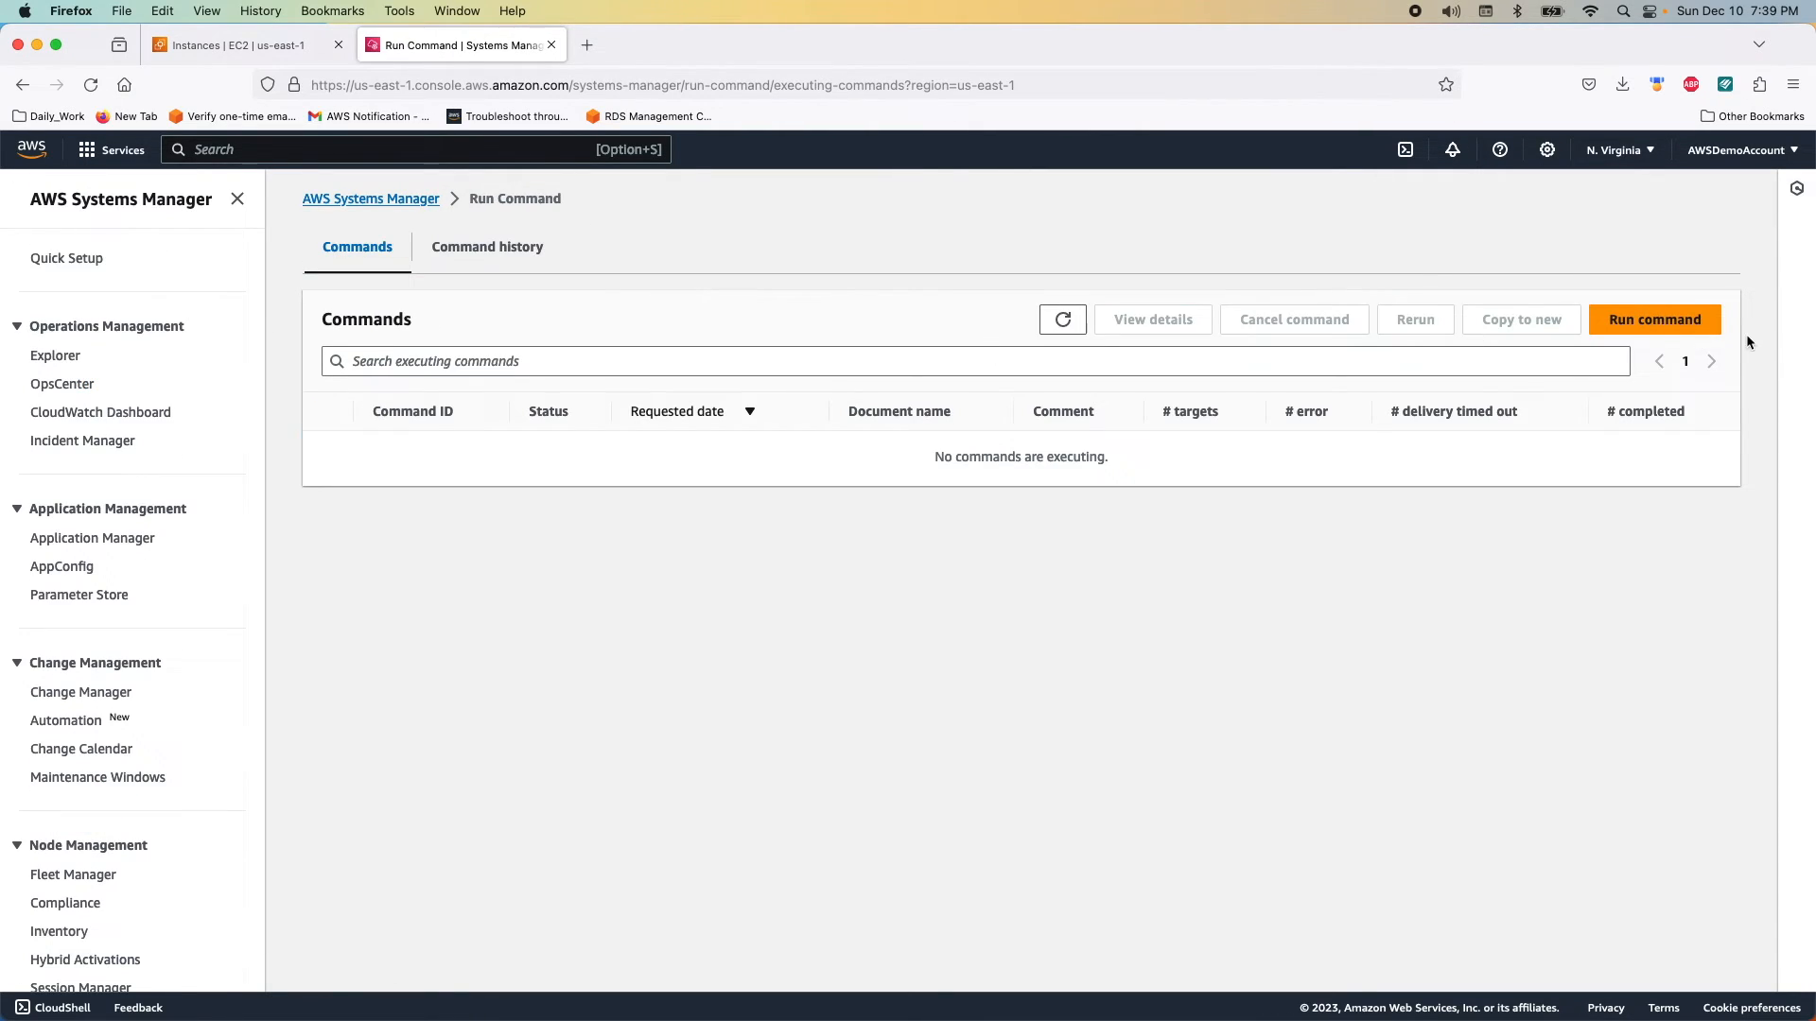
click(1653, 320)
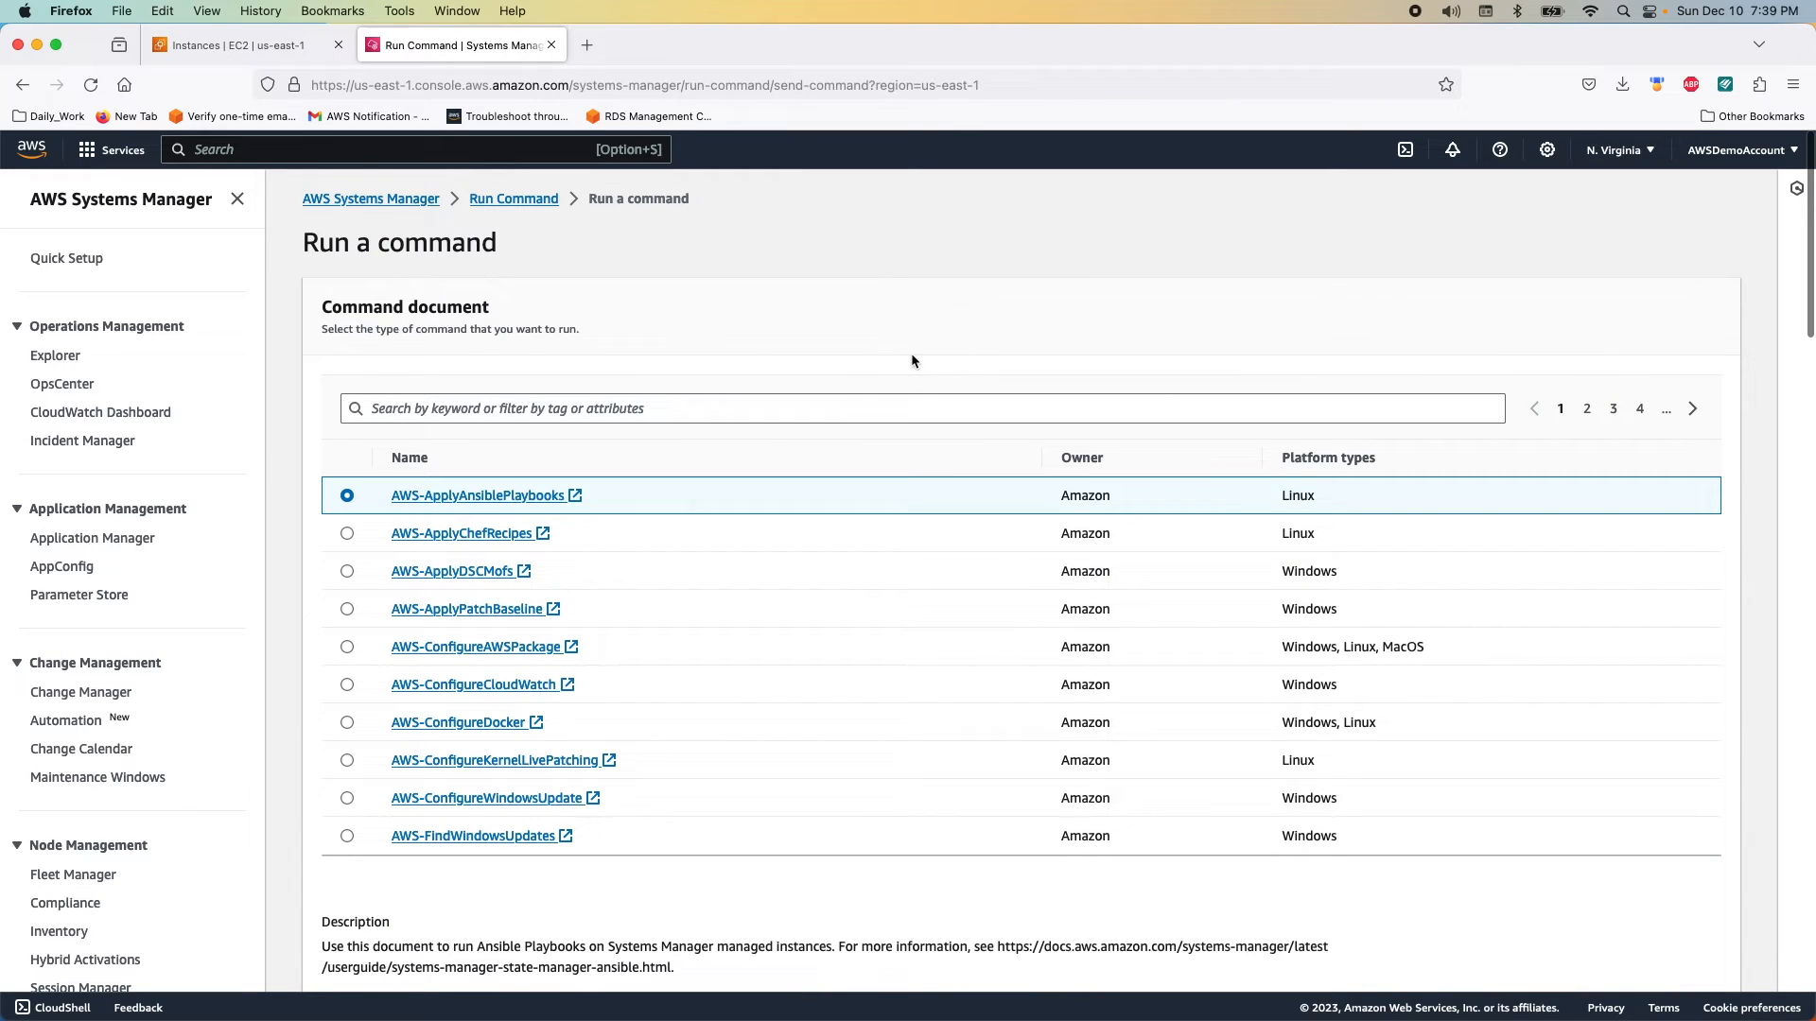
Search the command documents for AmazonCloudWatch-Manage and select the AmazonCloudWatch-ManageAgent document.
scroll(756, 330, down, 1)
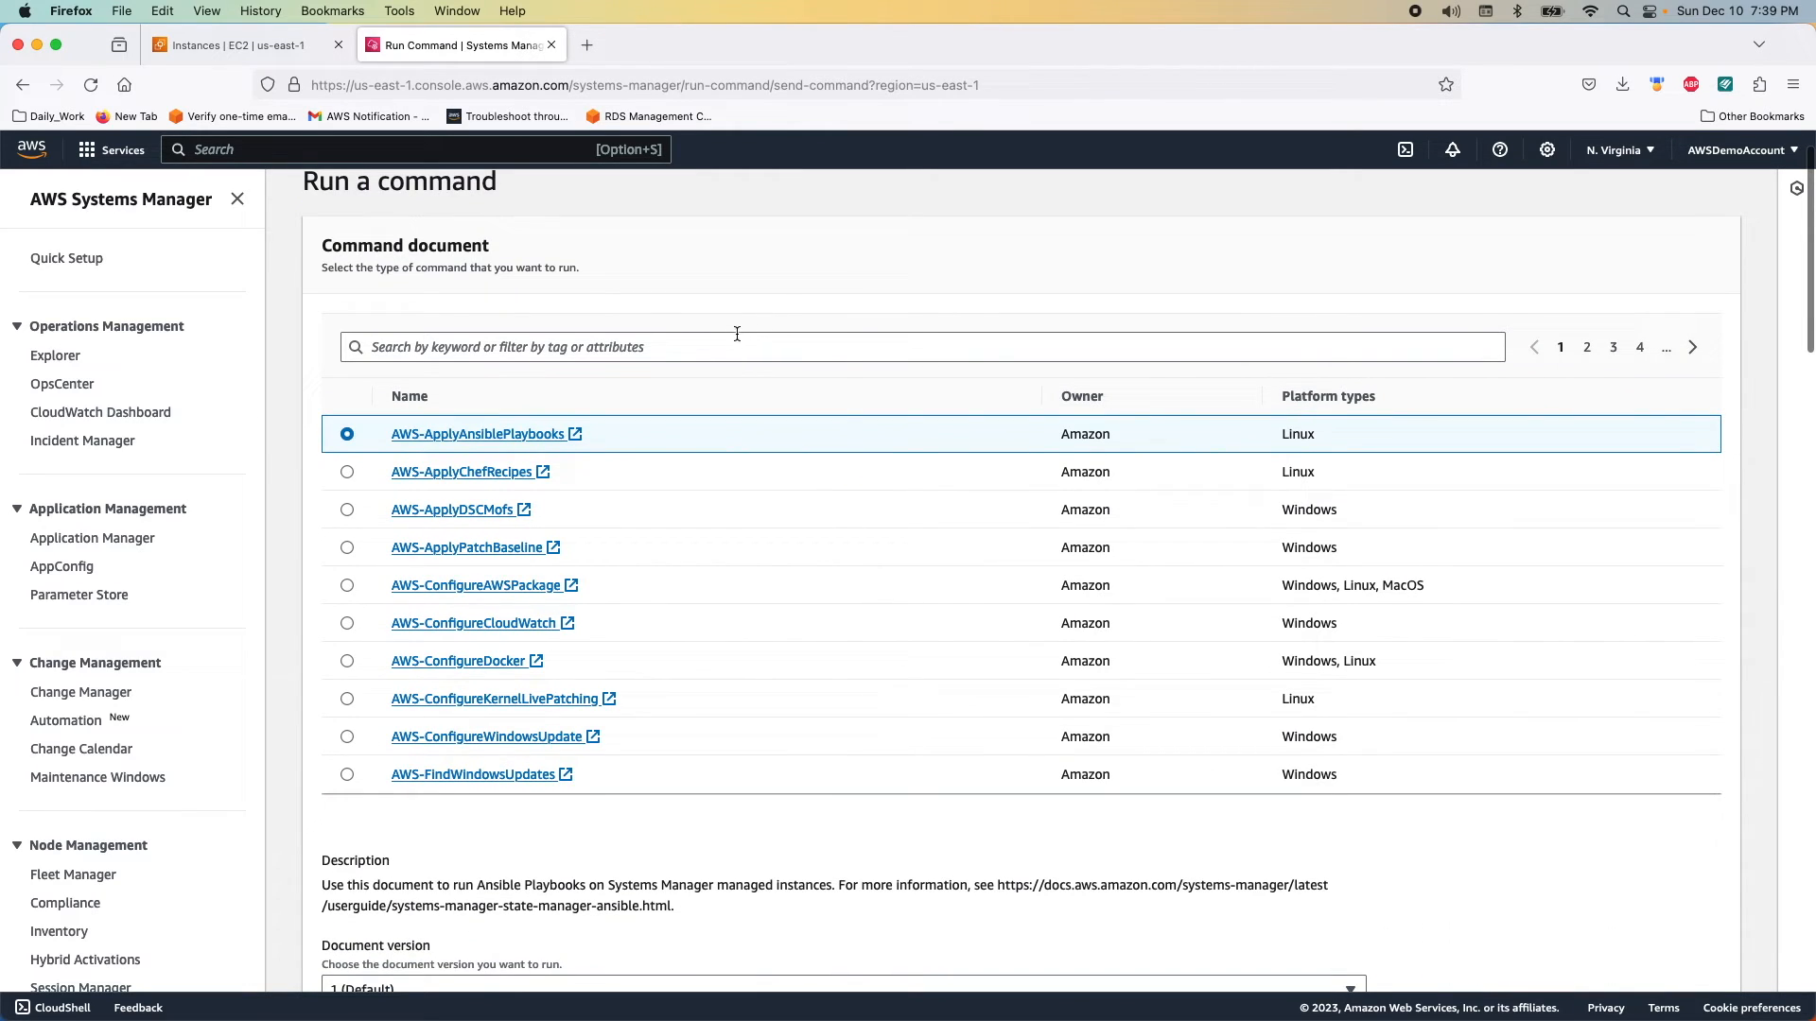
click(517, 346)
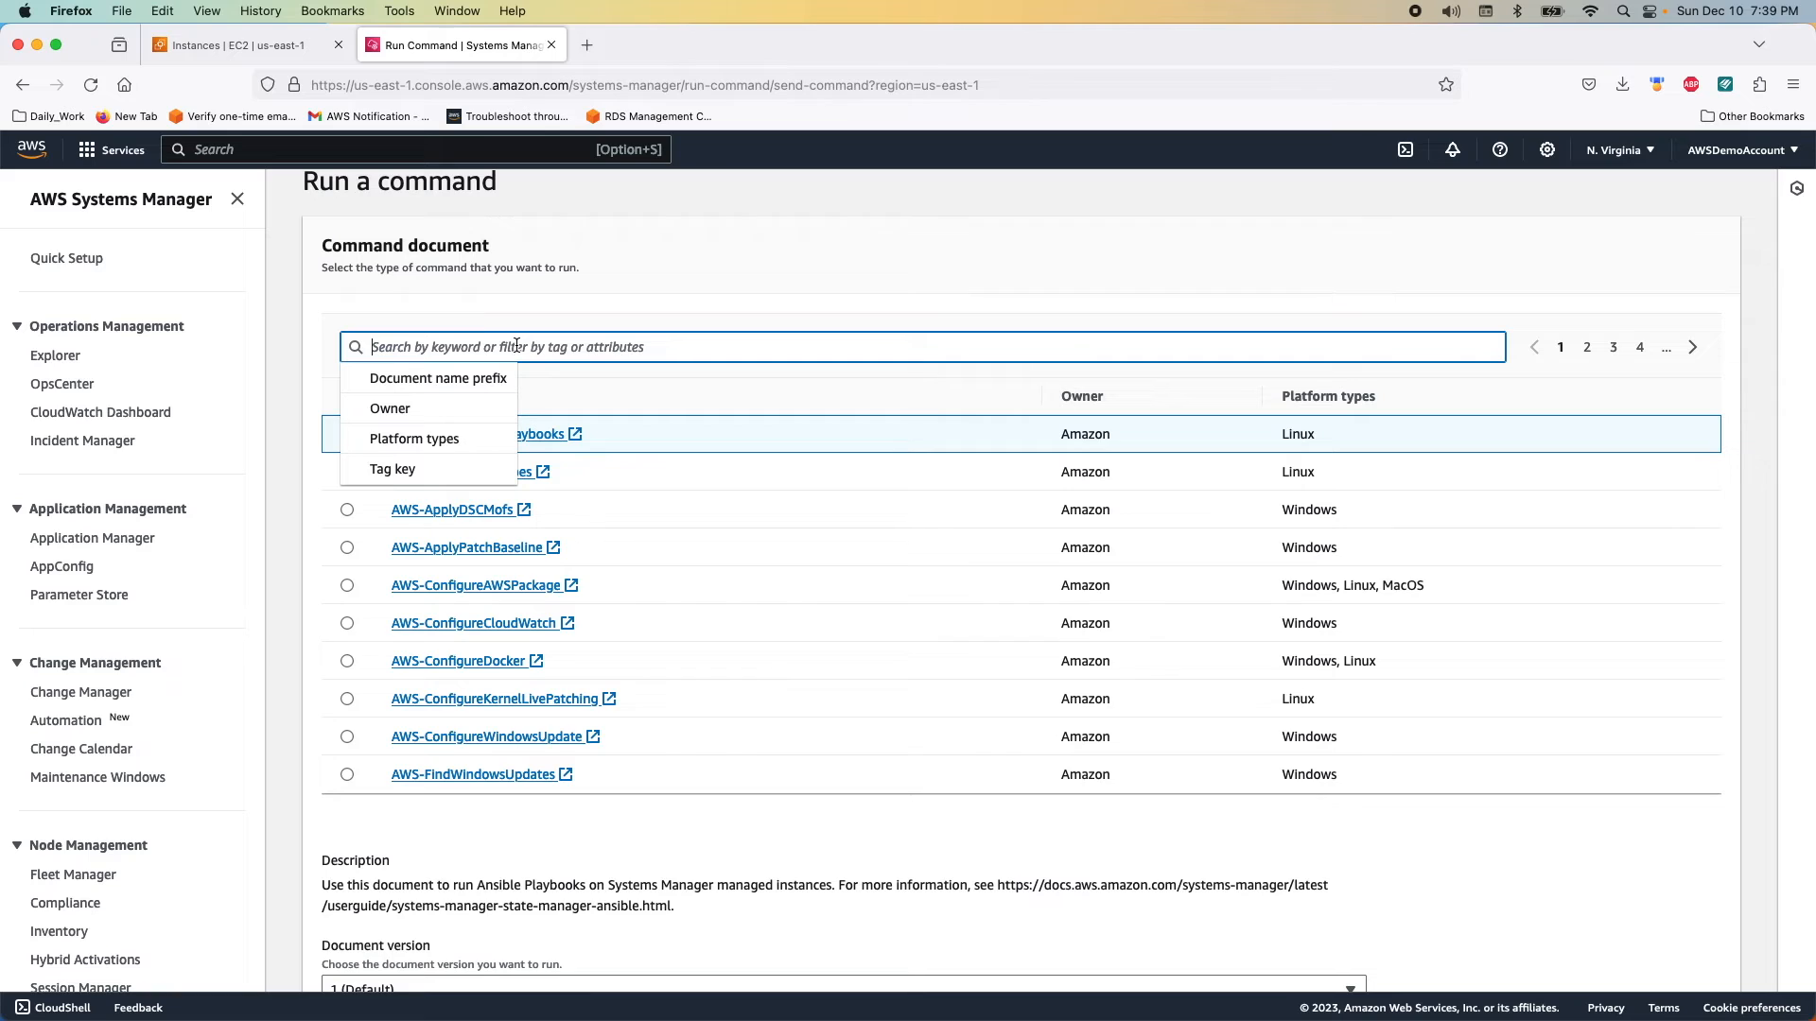
text(A)
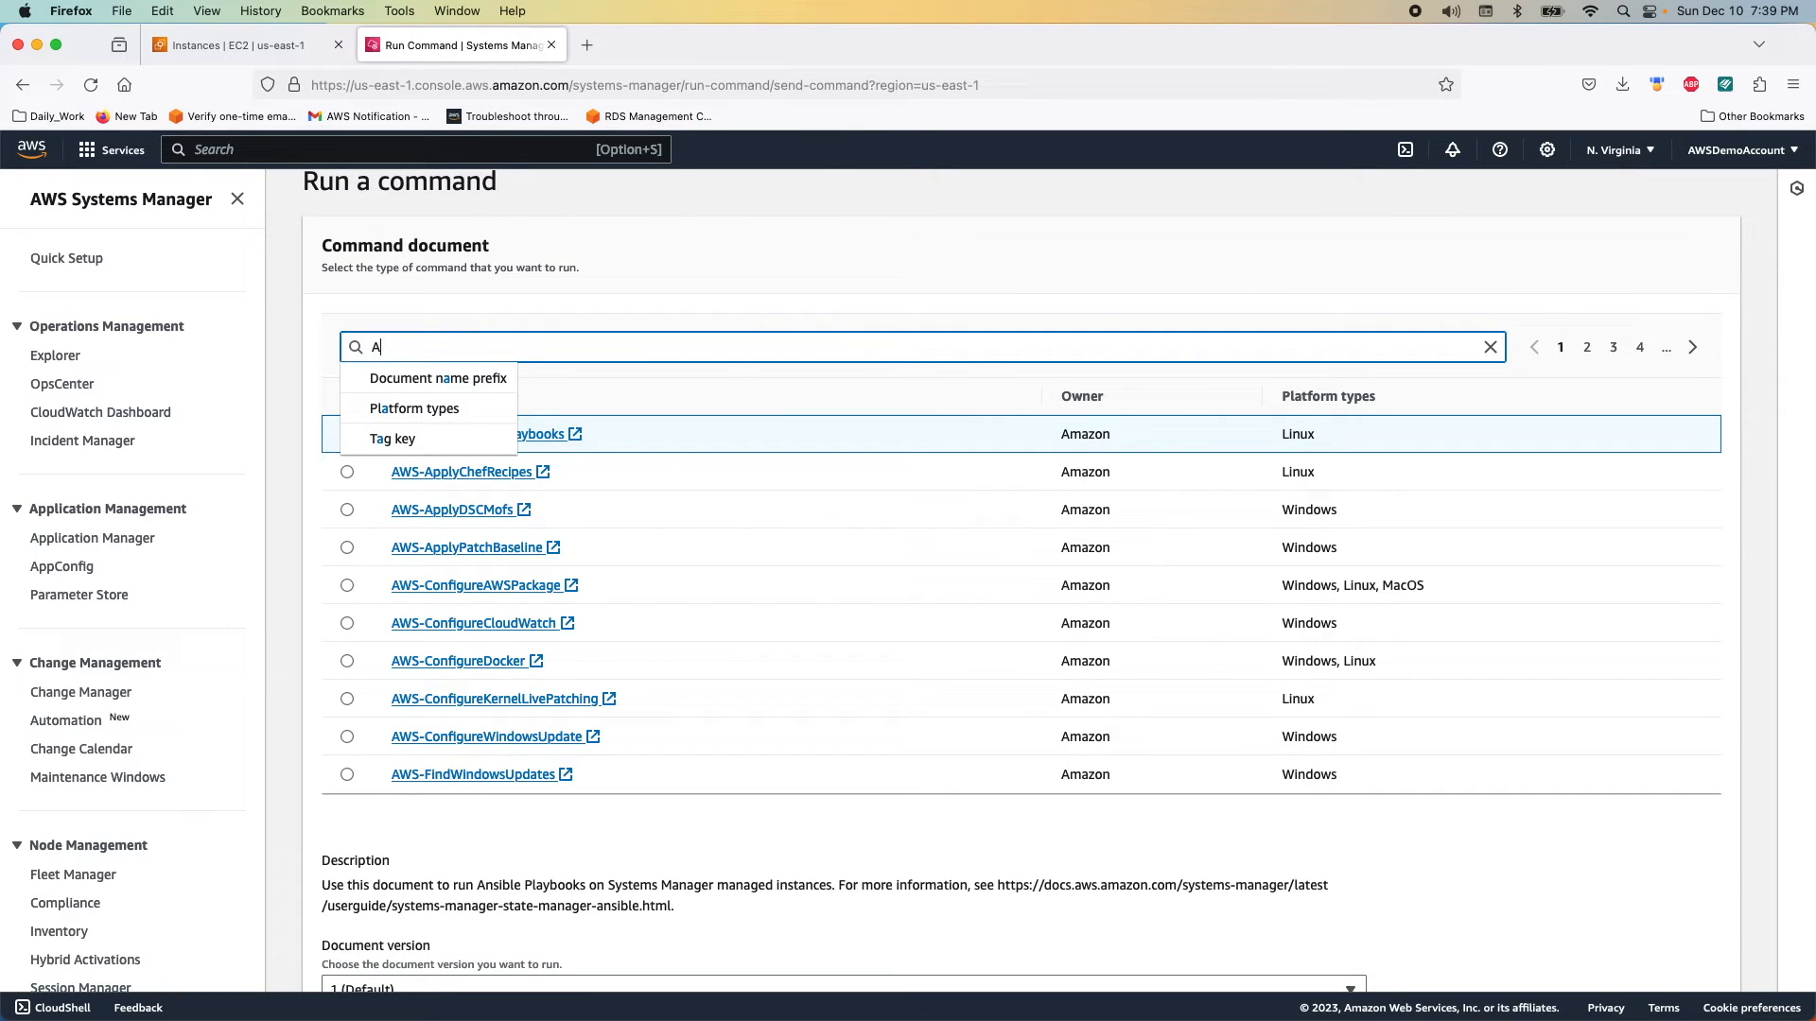
text(mazonCloudWatch-Manage)
key(Return)
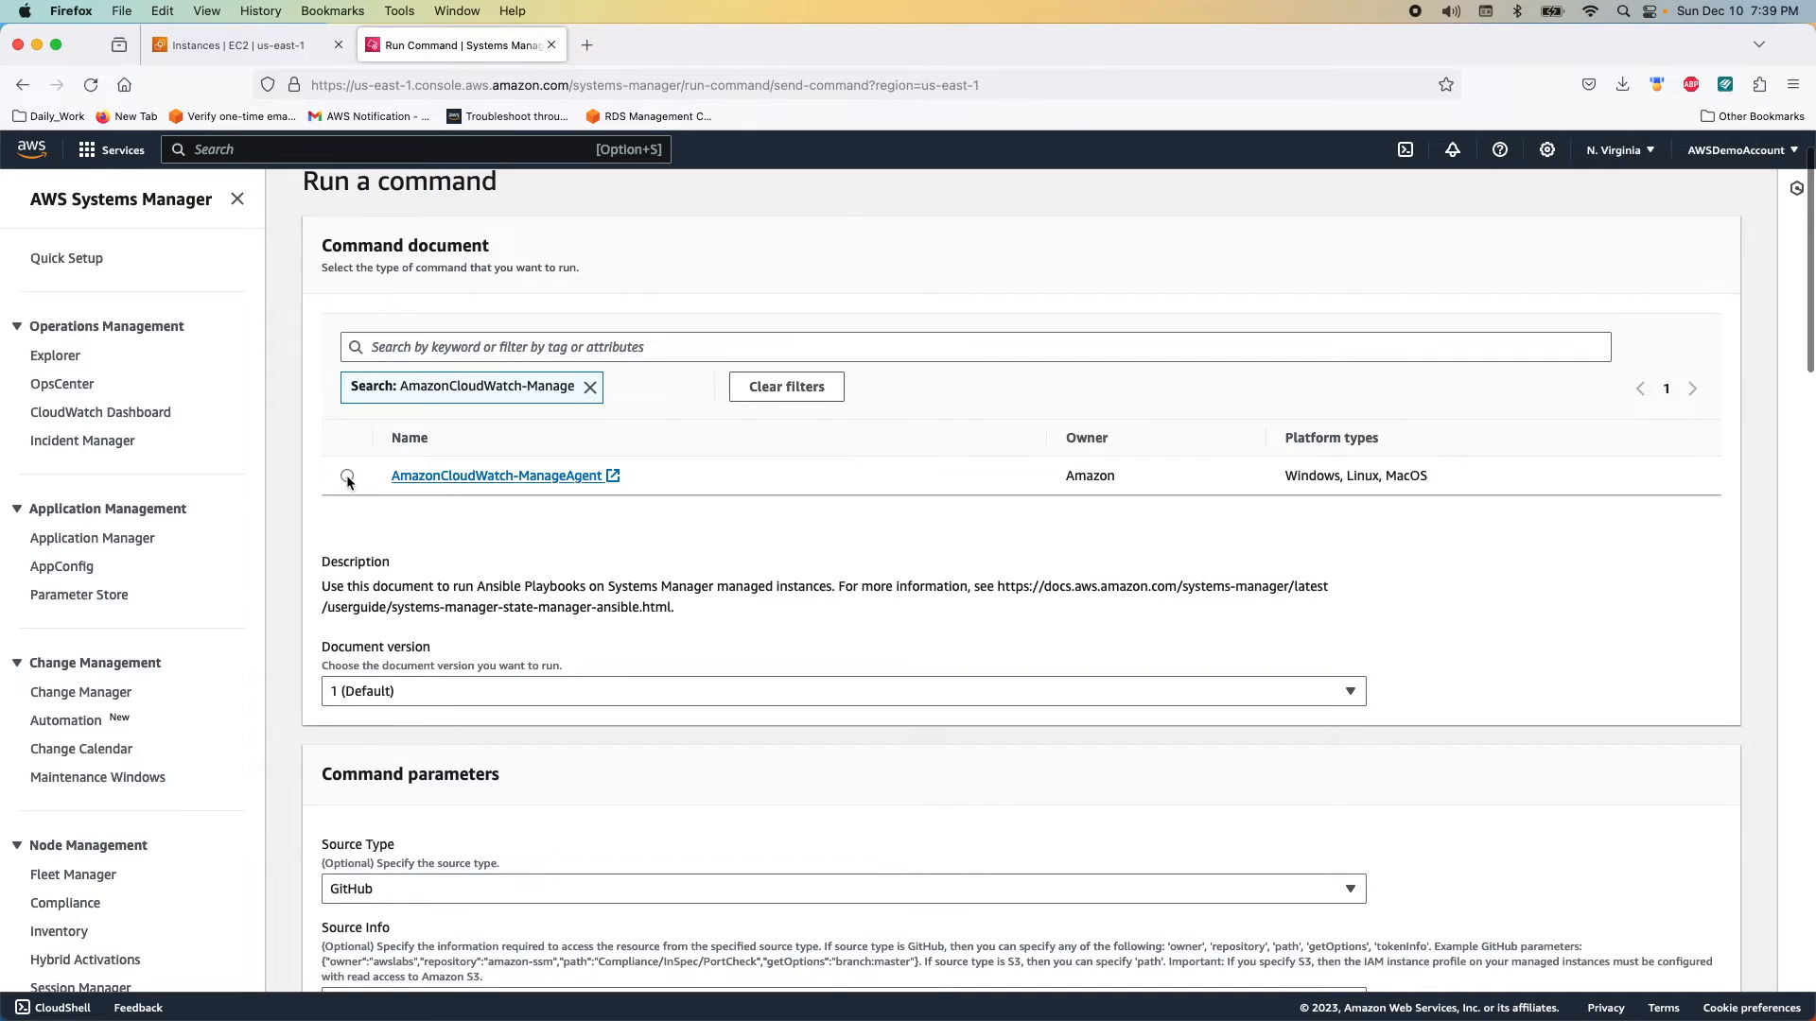
click(347, 476)
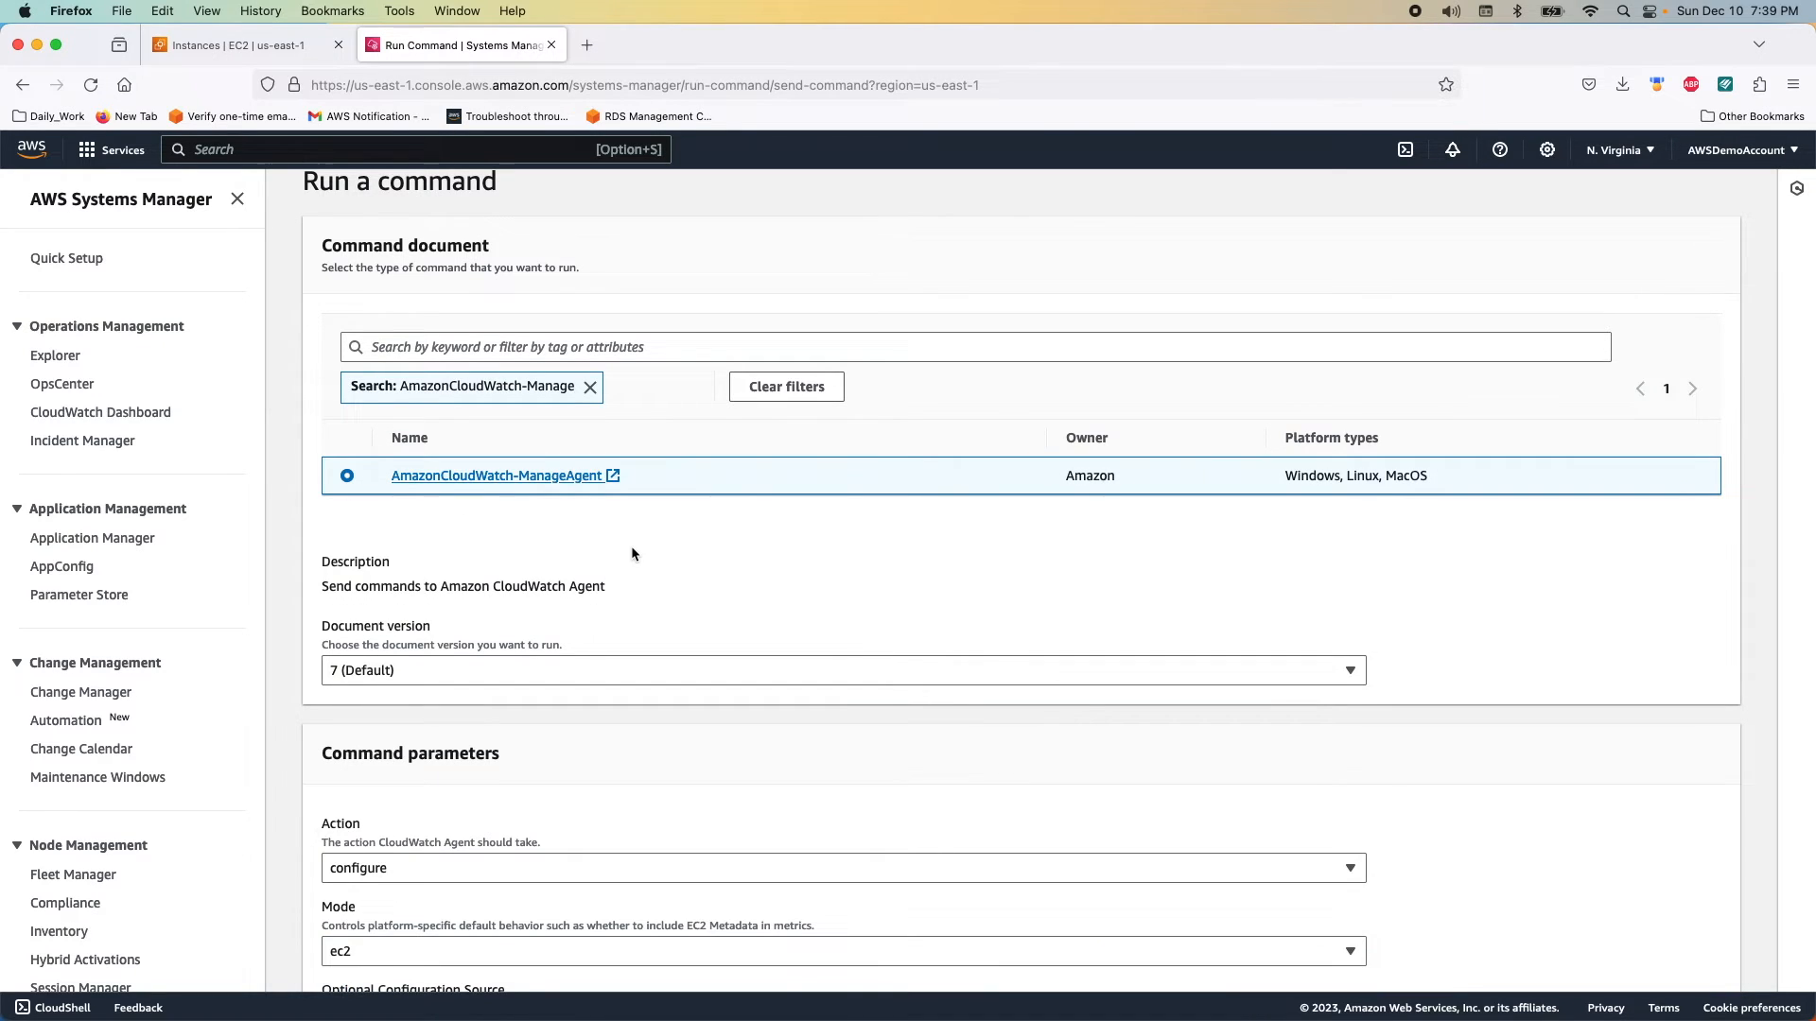
Open Parameter Store in a separate tab, copy the parameter name AmazonCloudWatch-windows and enter it as the command's Optional Configuration Location.
scroll(633, 551, down, 5)
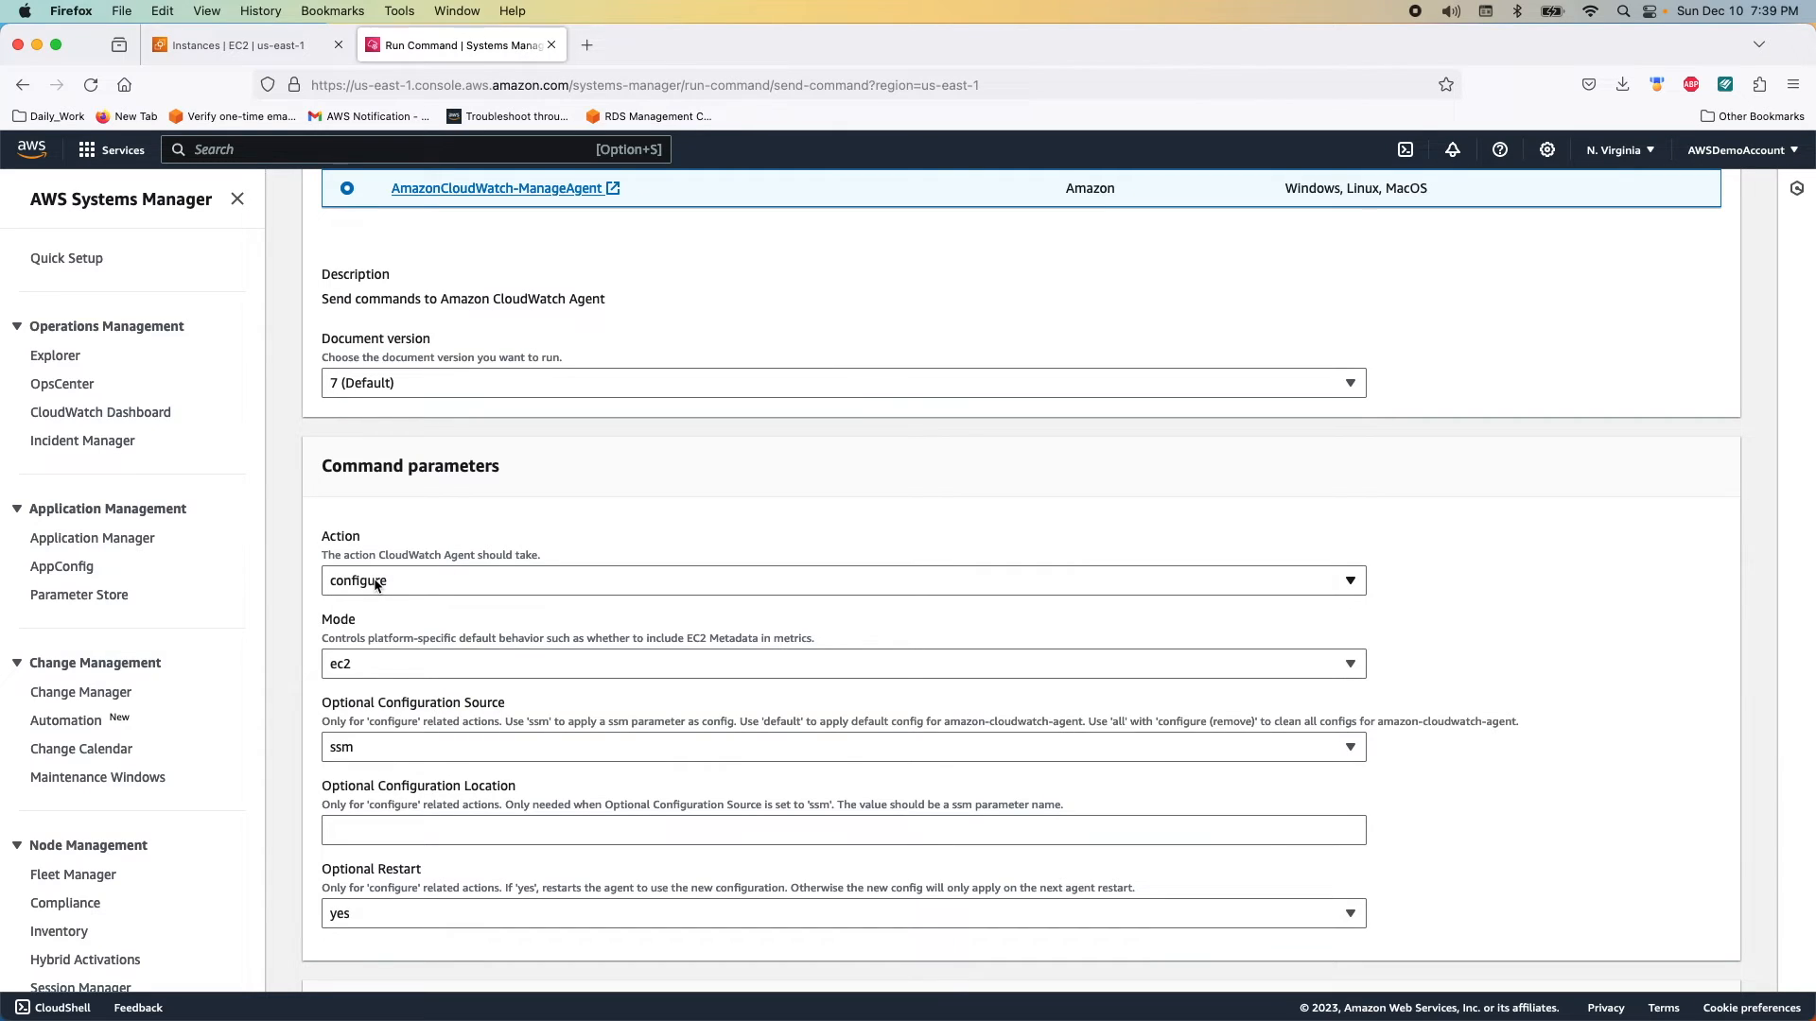
scroll(378, 586, down, 1)
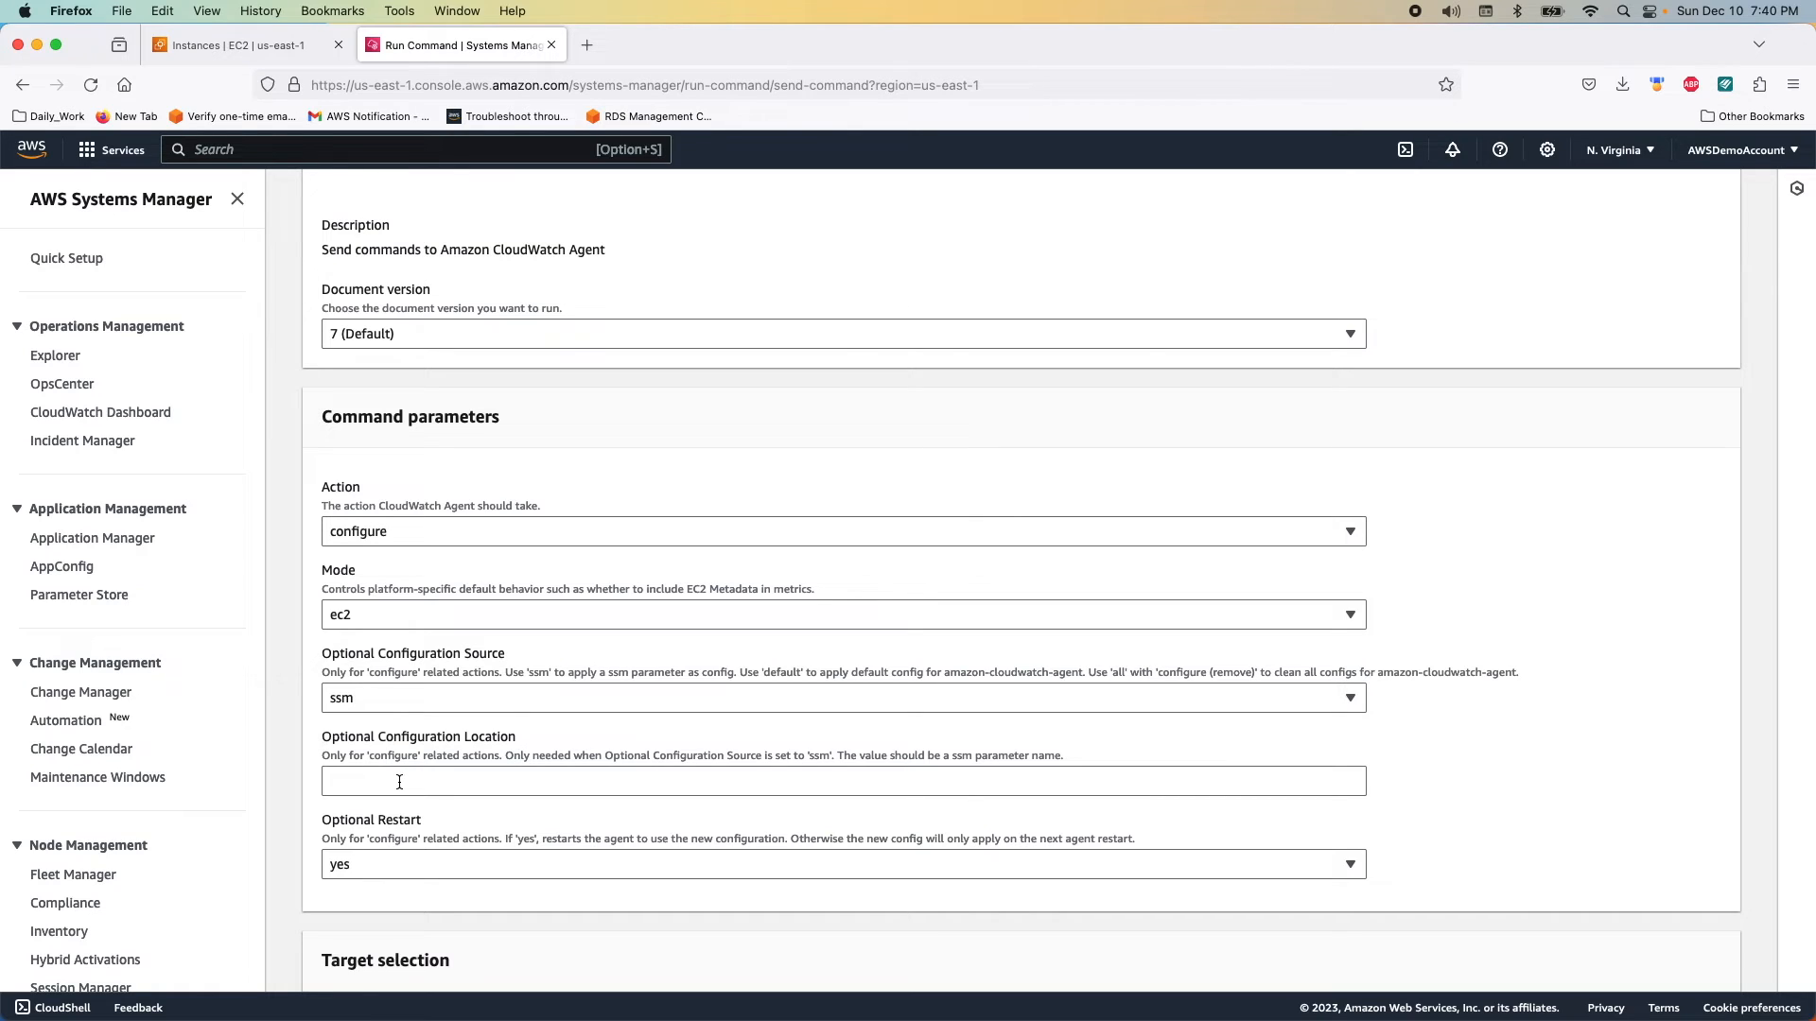
right_click(95, 597)
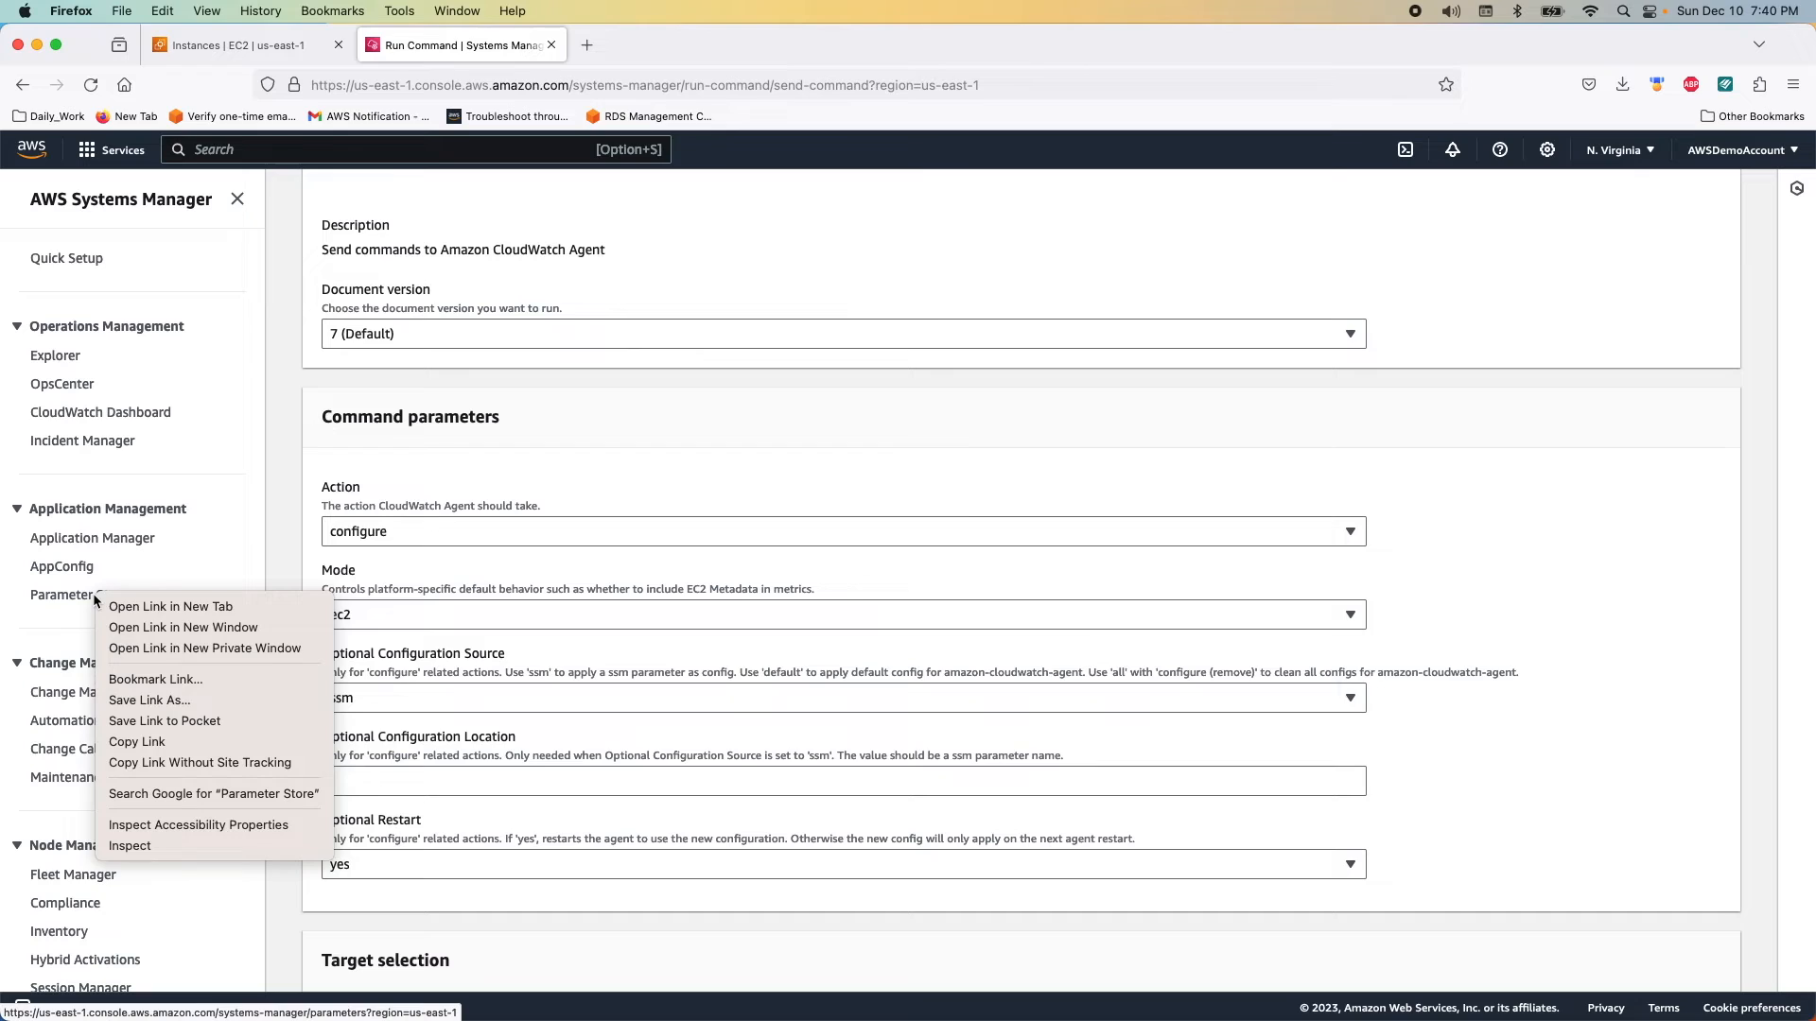
click(158, 615)
click(662, 45)
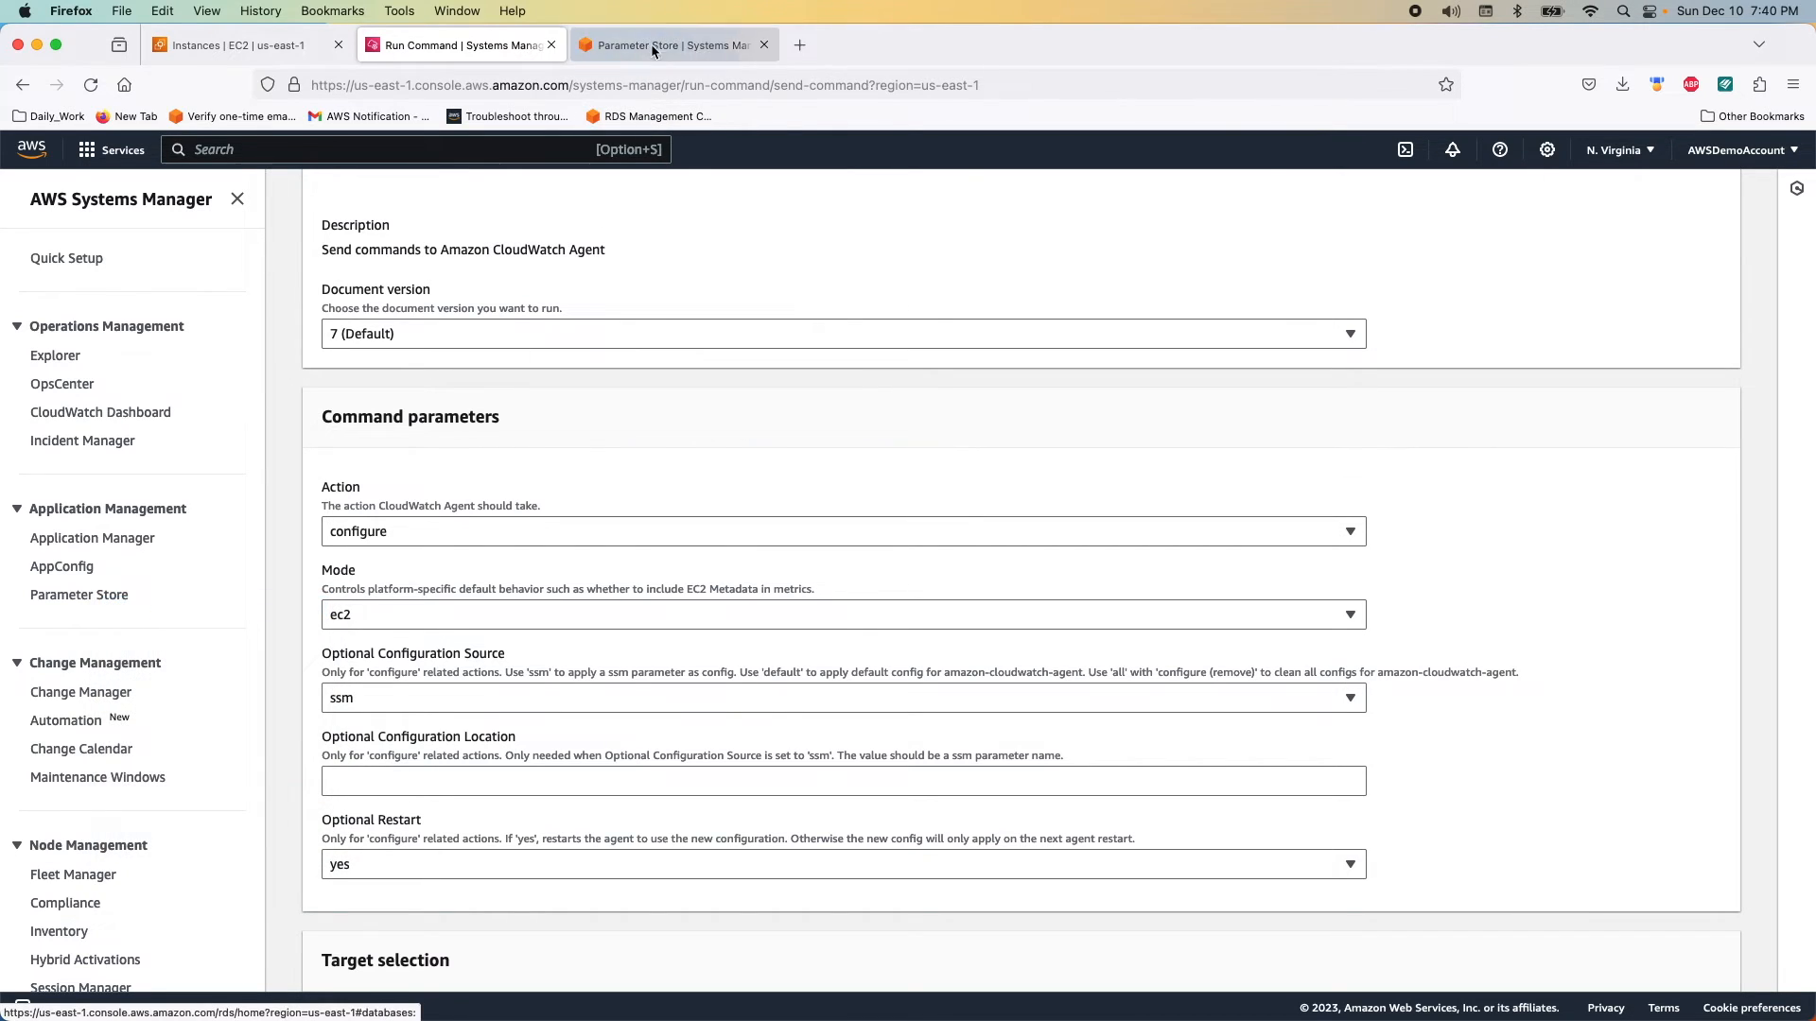
drag(340, 450, 147, 447)
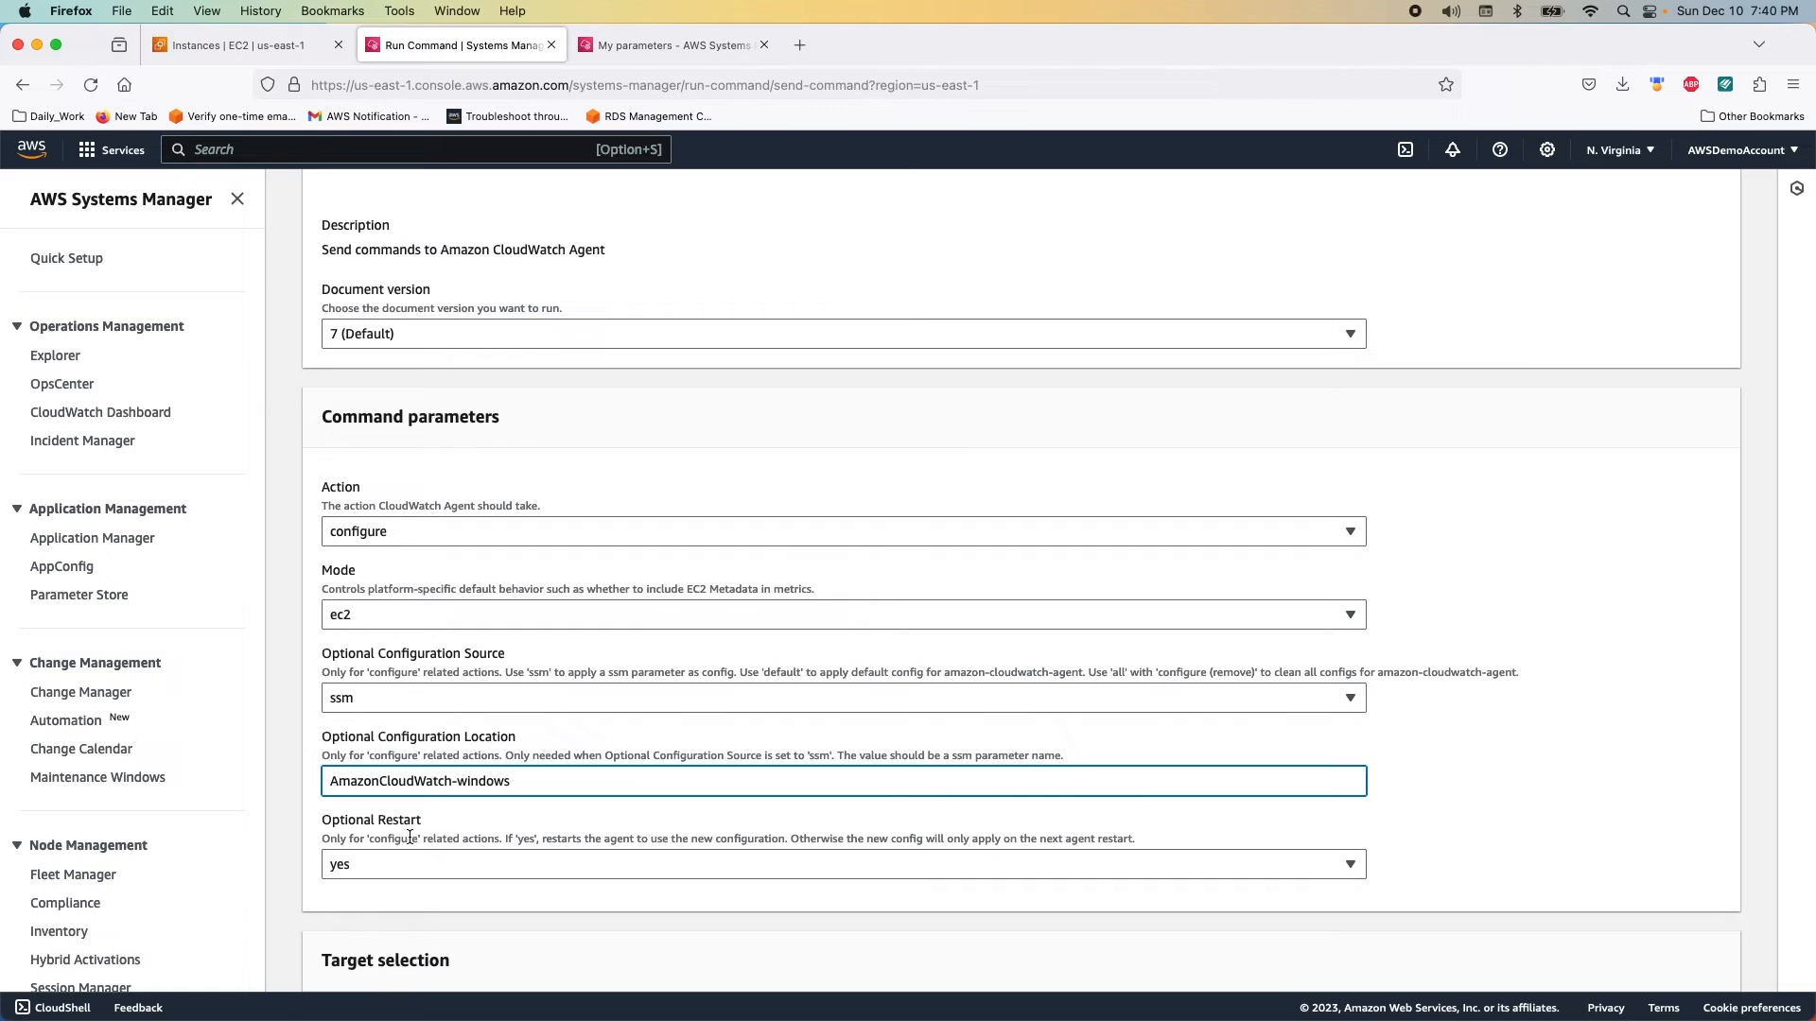
Set the command's target selection to choosing instances manually and select the CSE-Demo instance.
scroll(538, 835, down, 5)
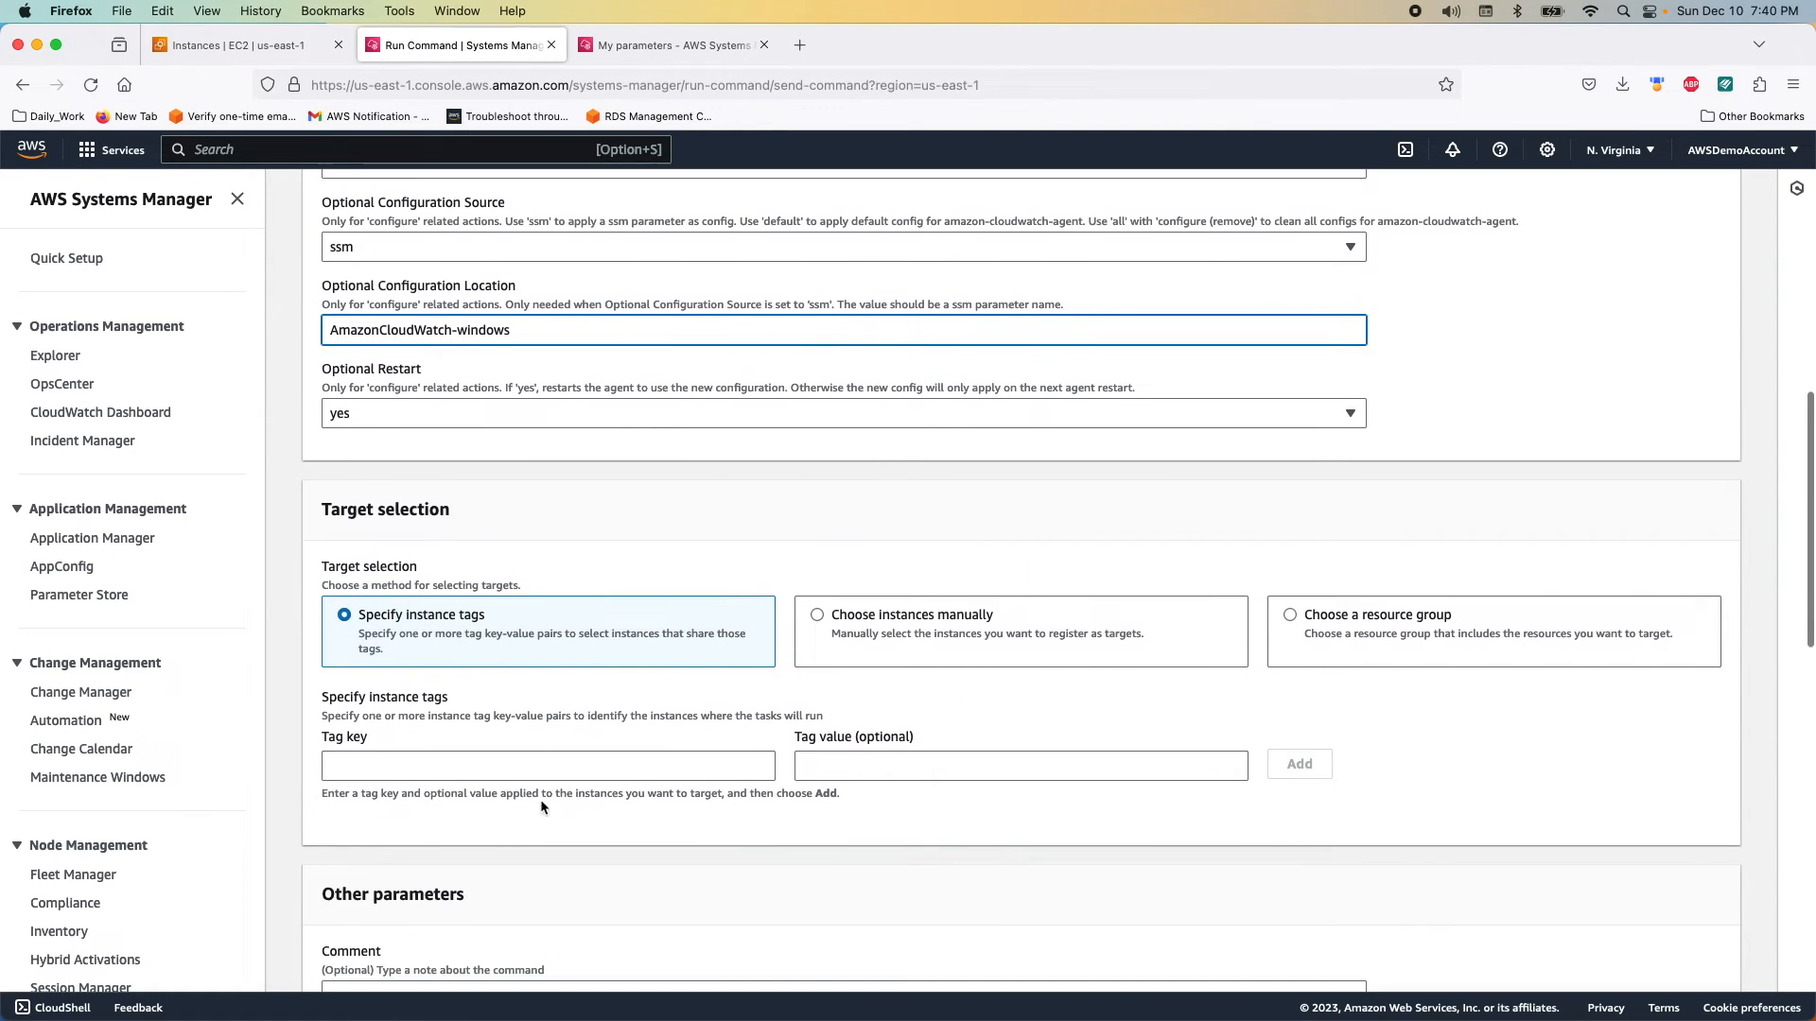
click(817, 617)
scroll(819, 622, down, 3)
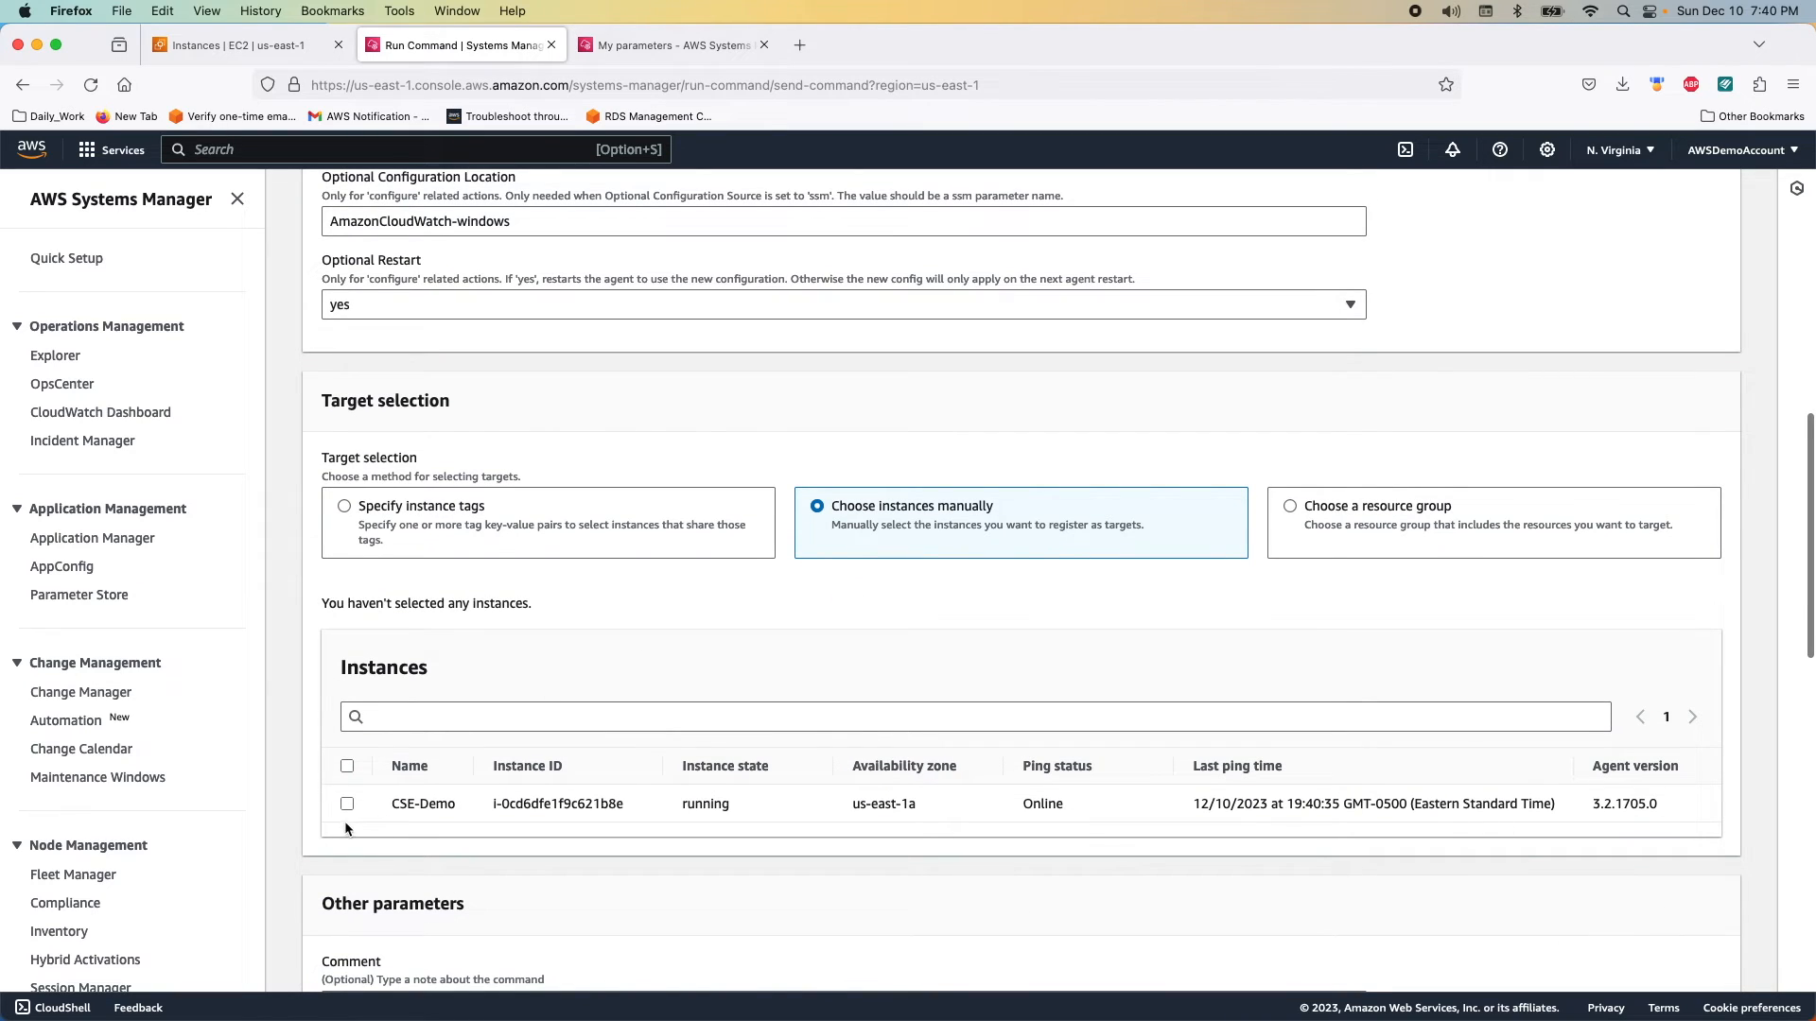
click(347, 818)
Run the AmazonCloudWatch-ManageAgent command on the selected instance and refresh its command status.
scroll(670, 792, down, 15)
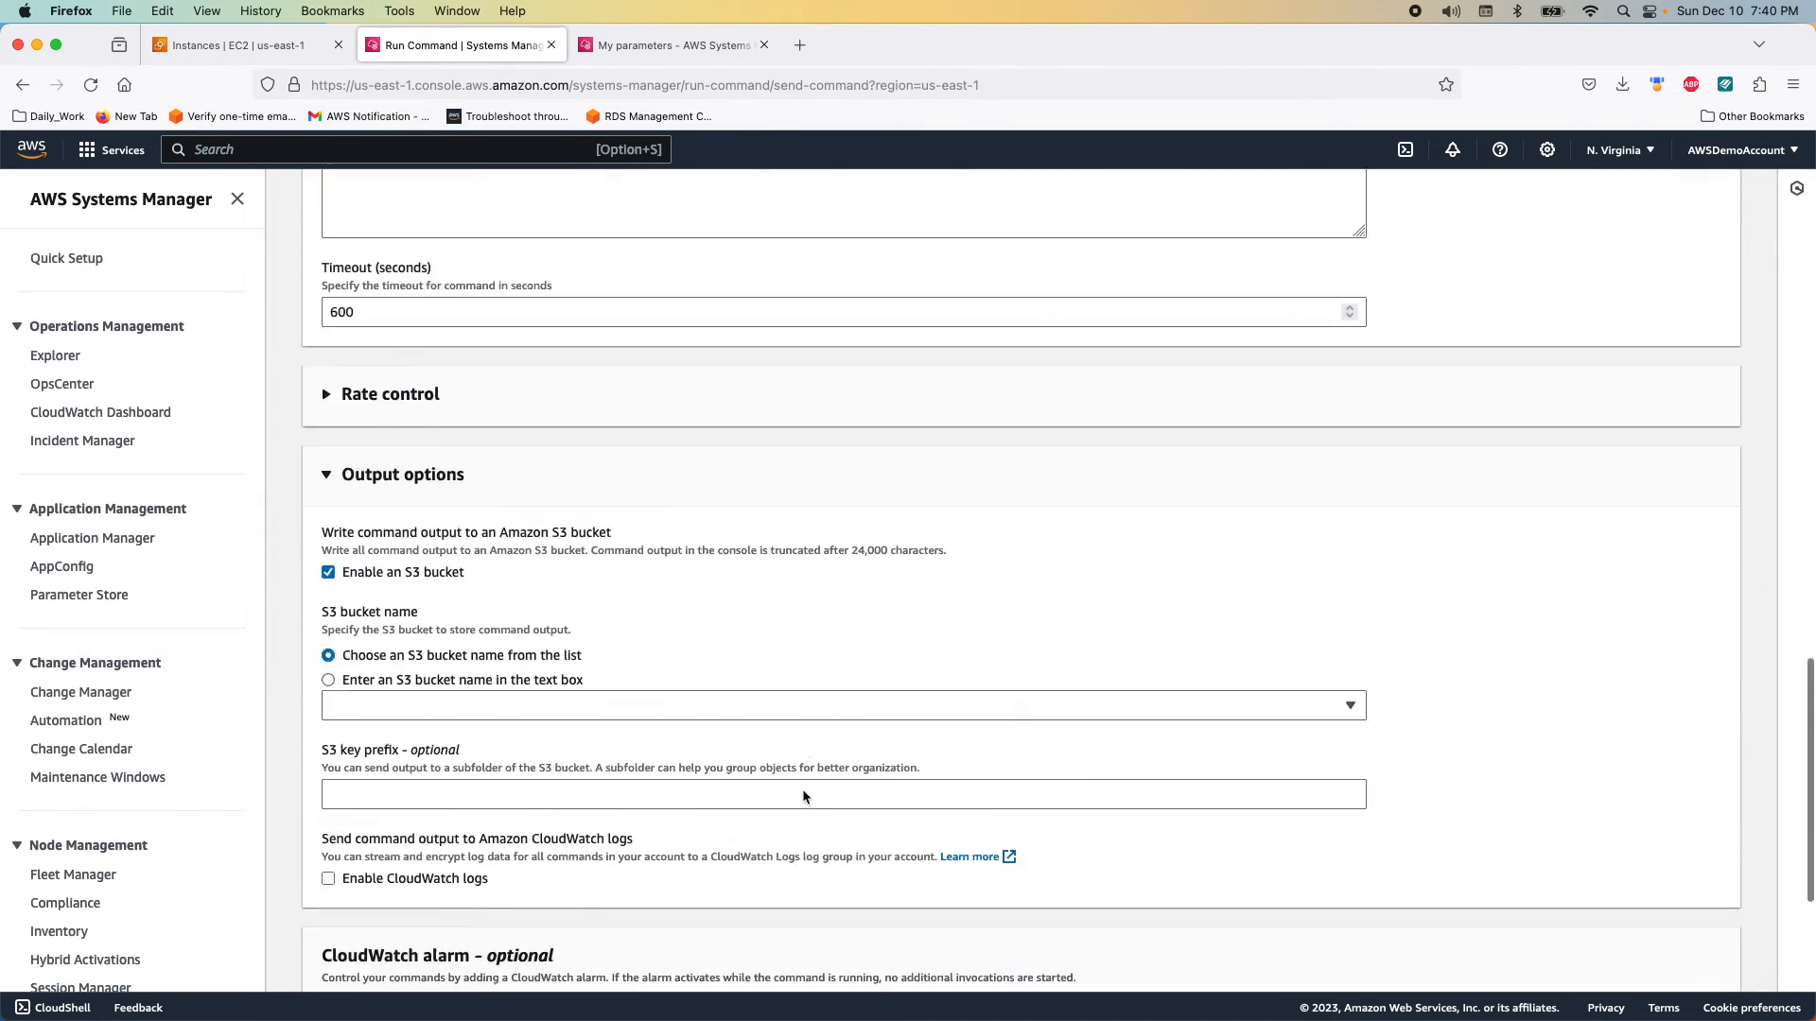
click(1709, 962)
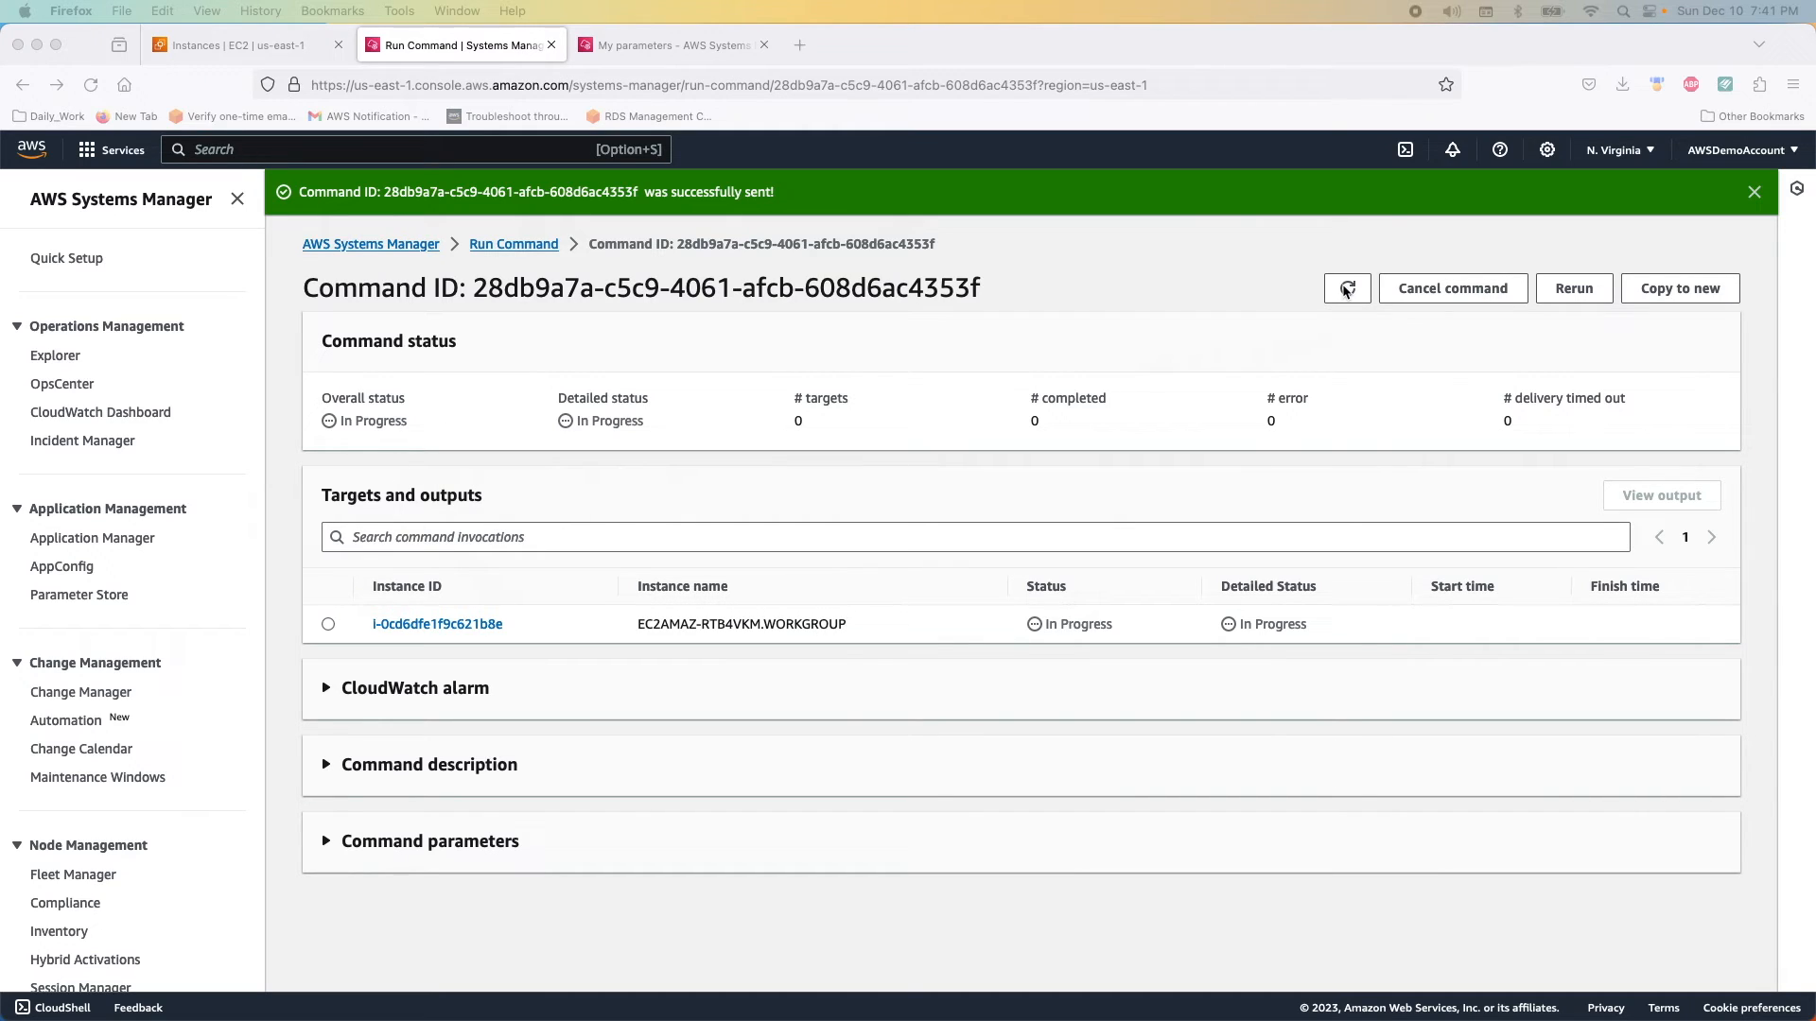
click(1348, 289)
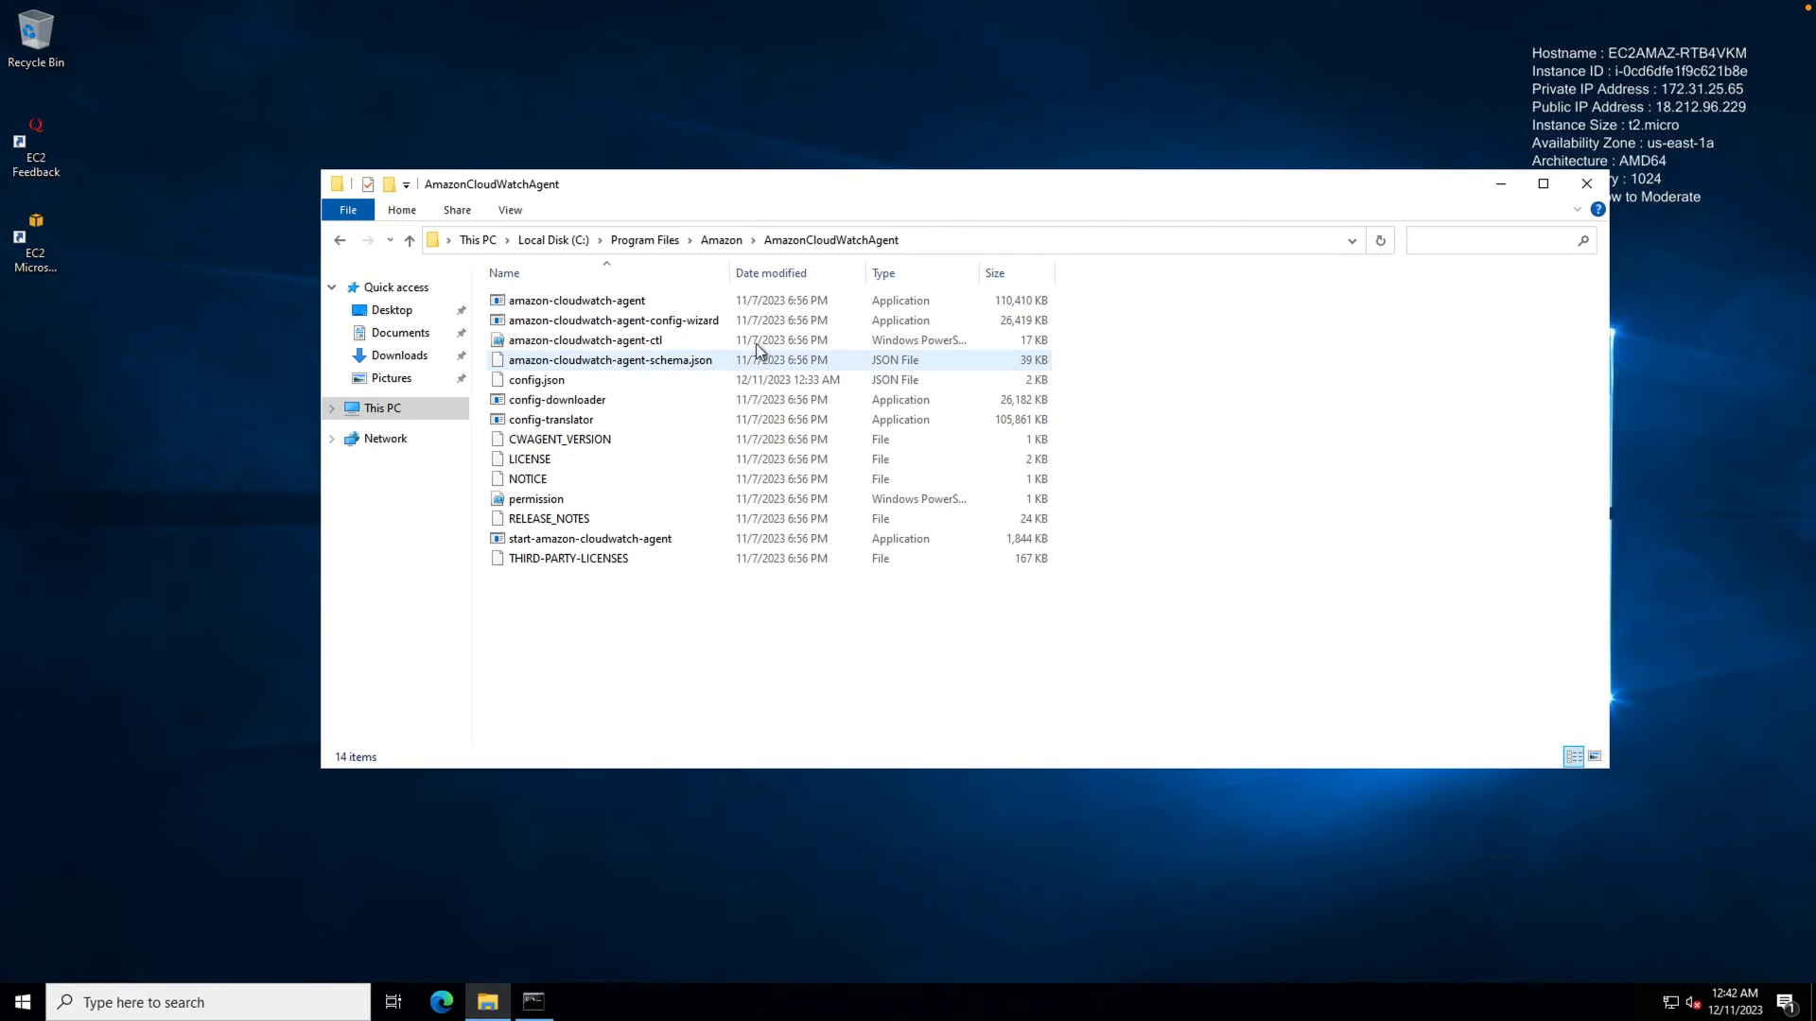
On the remote Windows instance, open a maximized PowerShell as administrator and check the agent service with get-Service -Name "AmazonCloudWatchAgent".
click(136, 1005)
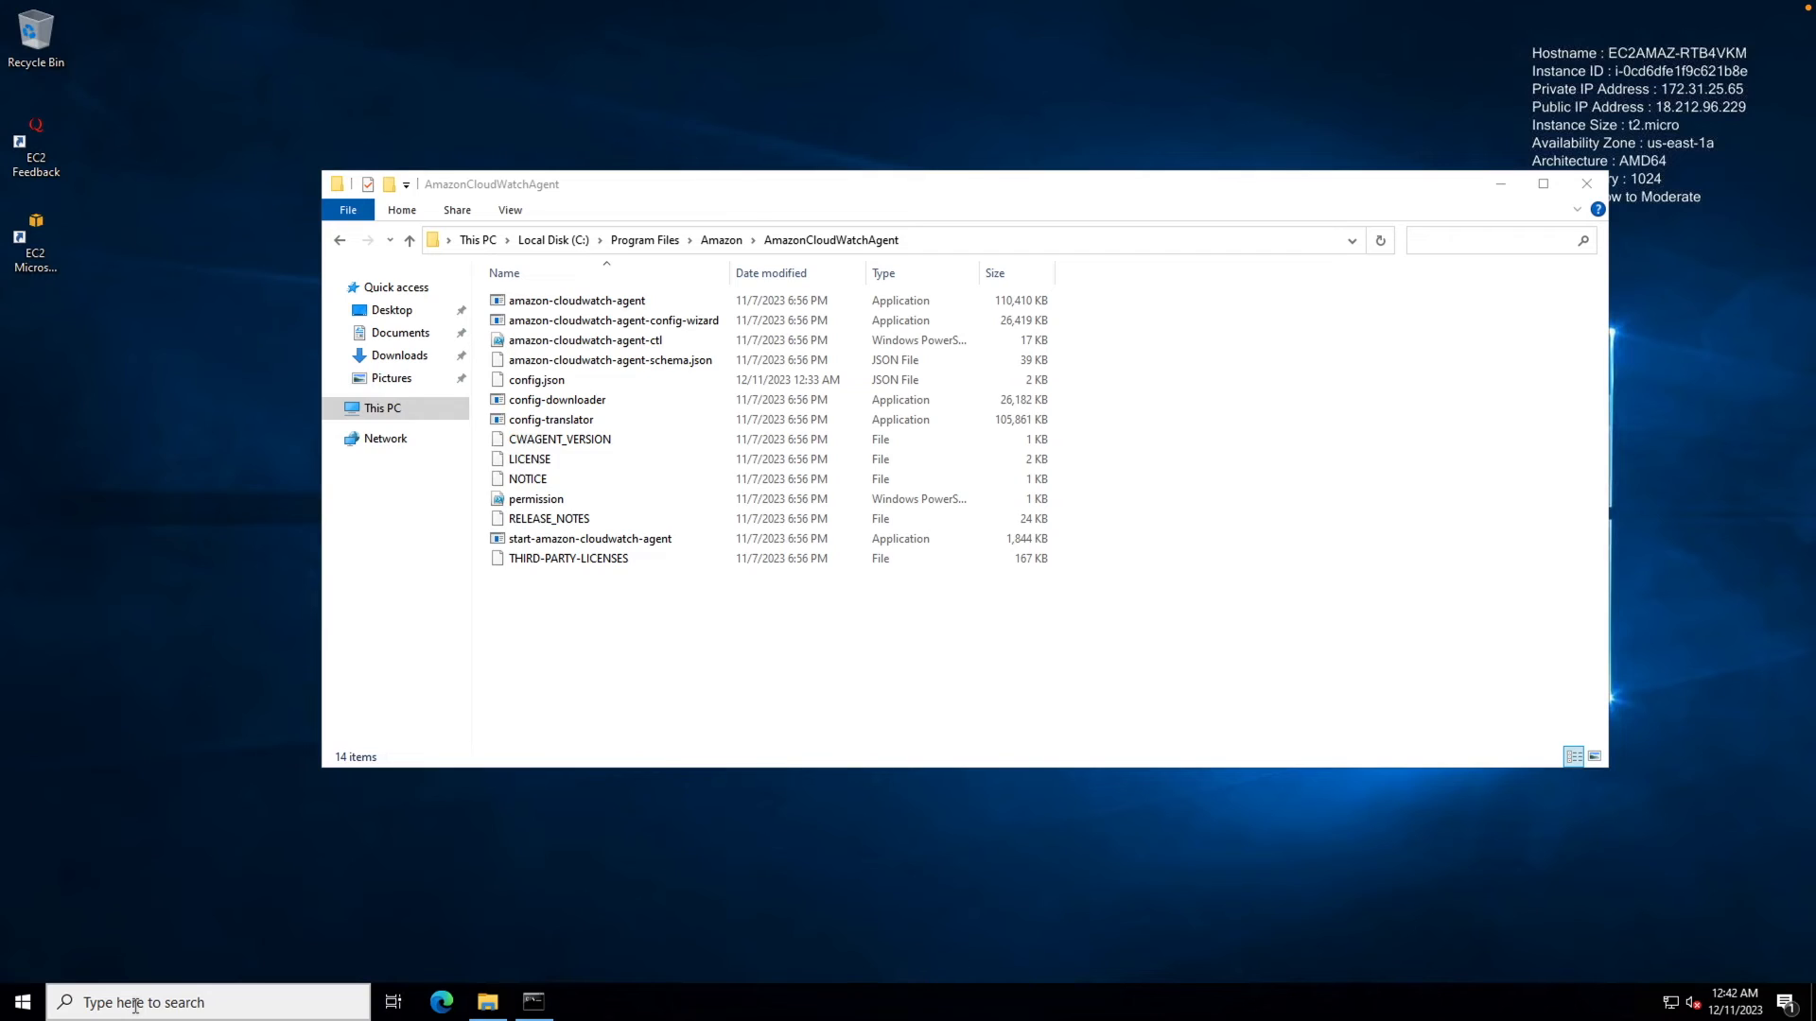
text(power)
right_click(163, 564)
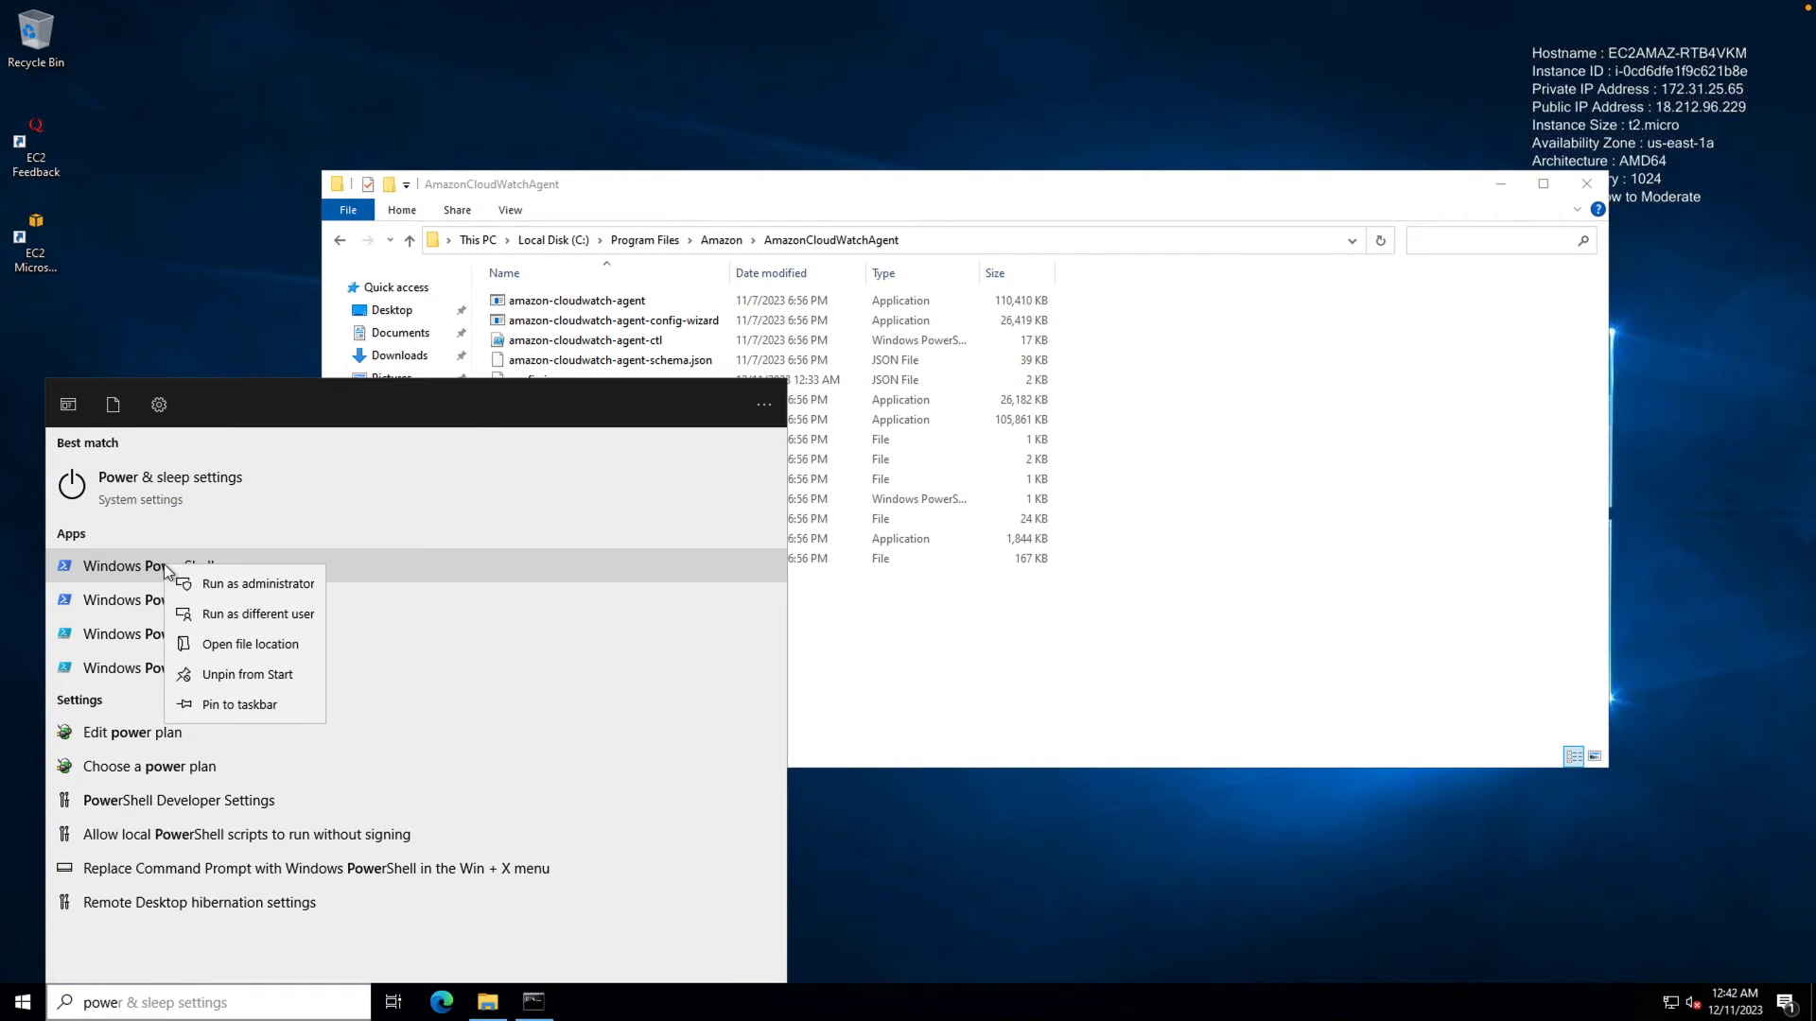
click(219, 579)
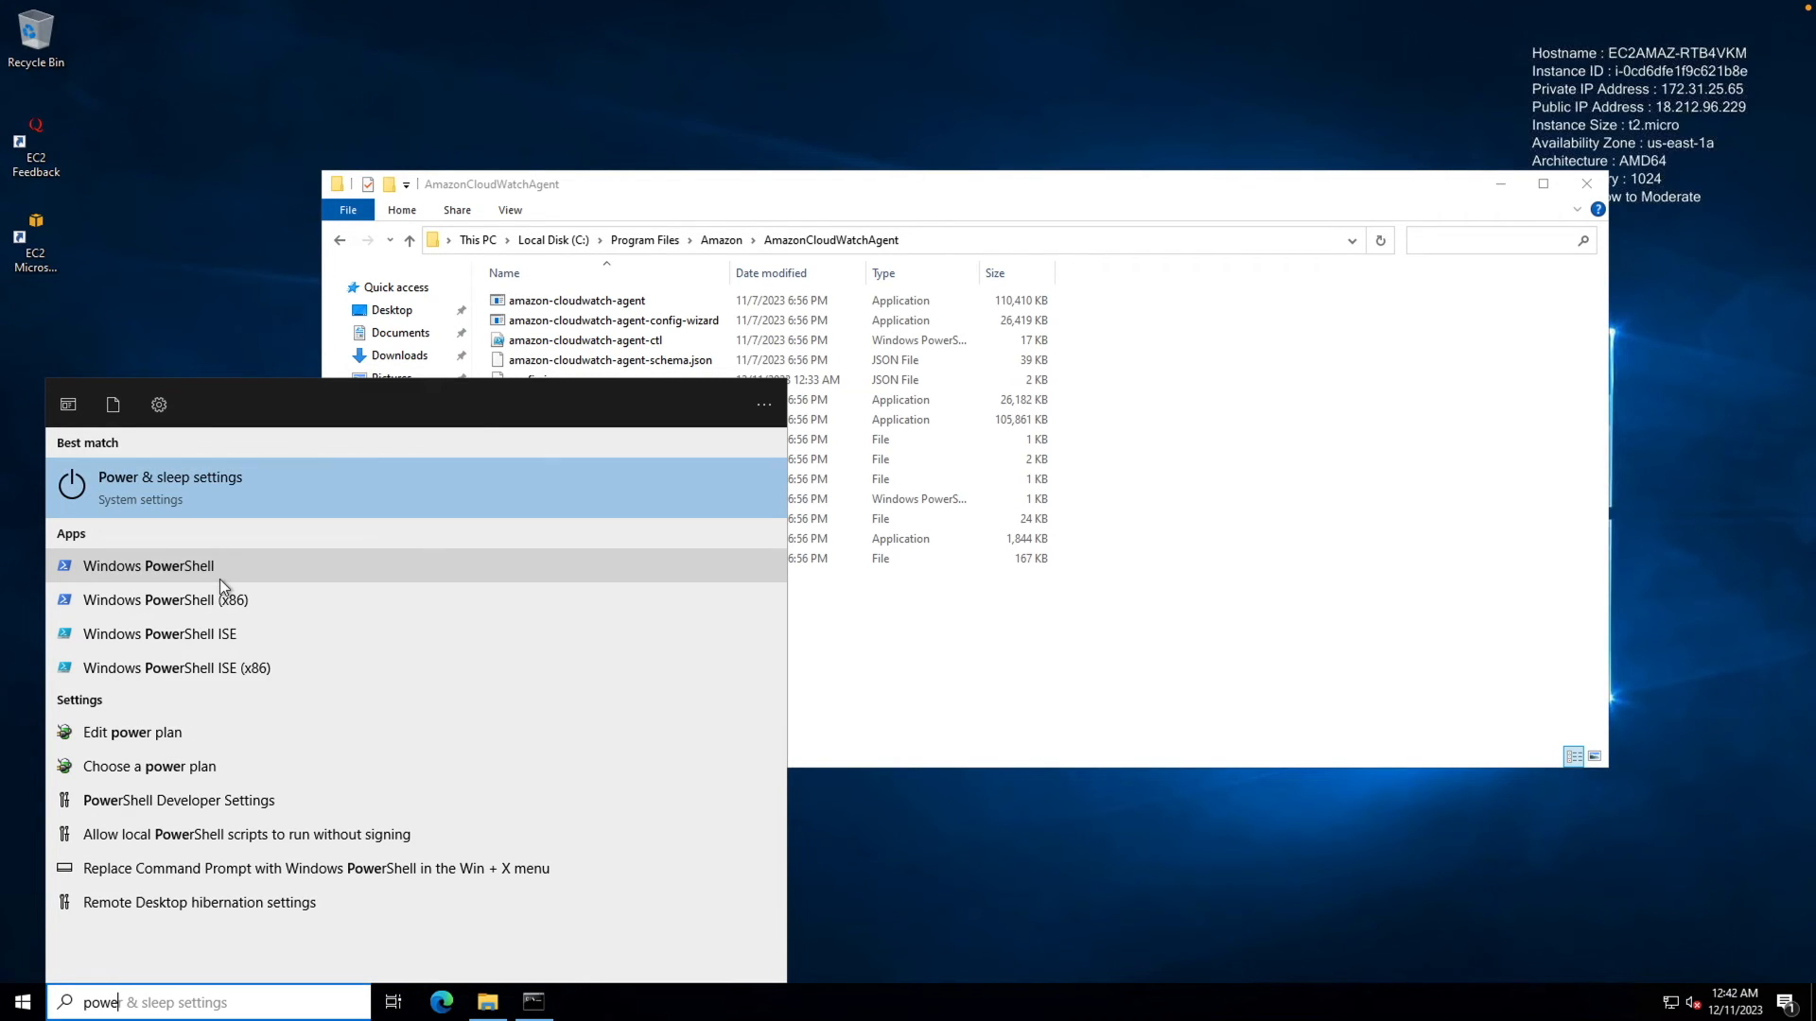
double_click(518, 183)
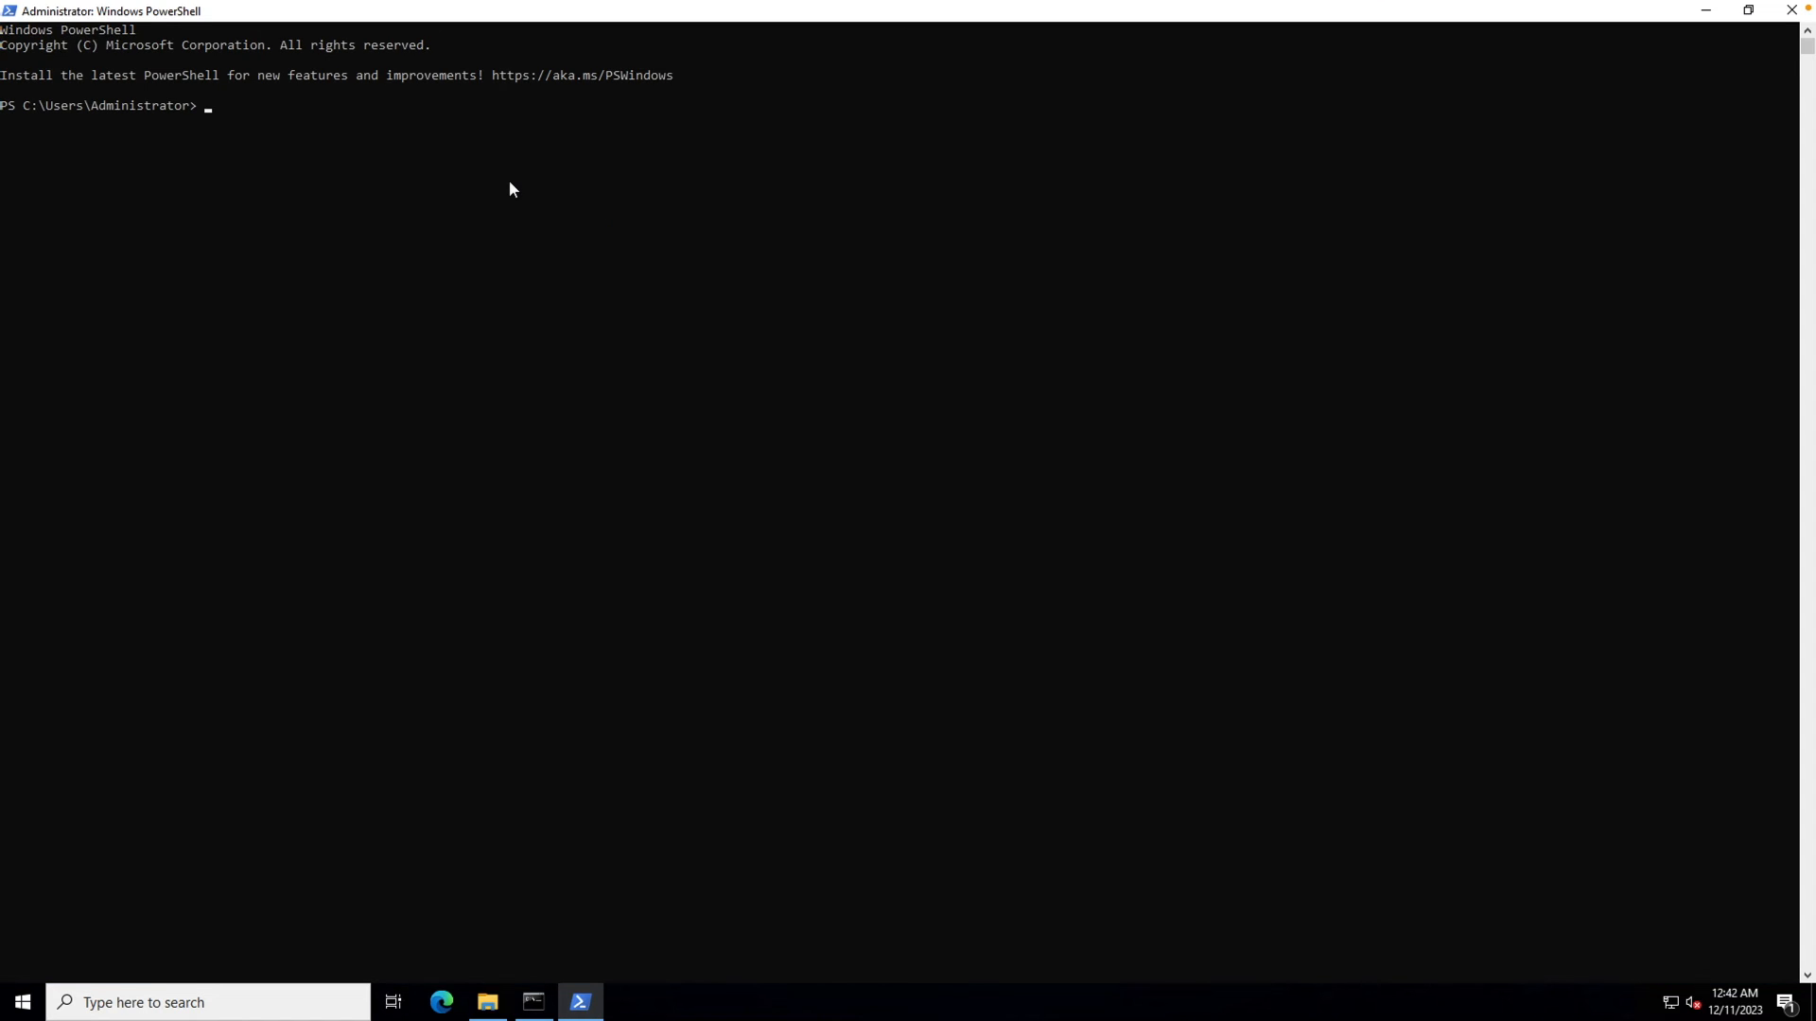
text(get-Service -Name "AmazonCloudWatchAgent")
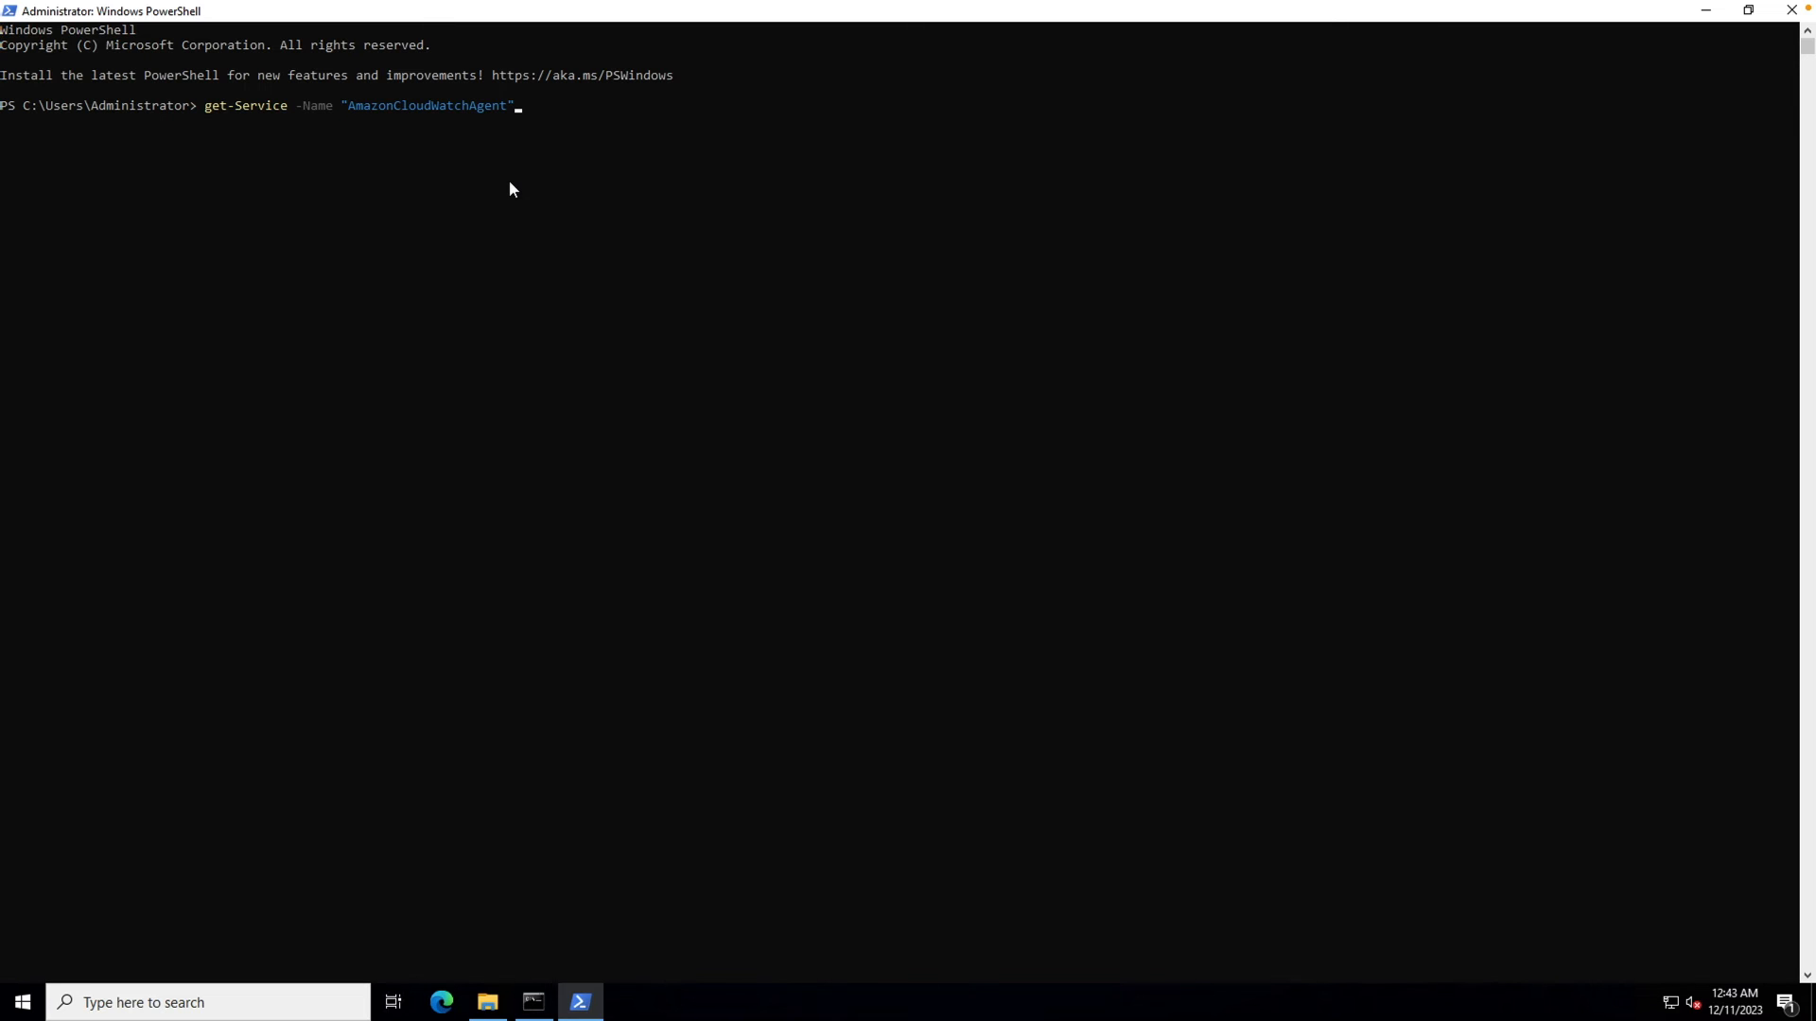
key(Return)
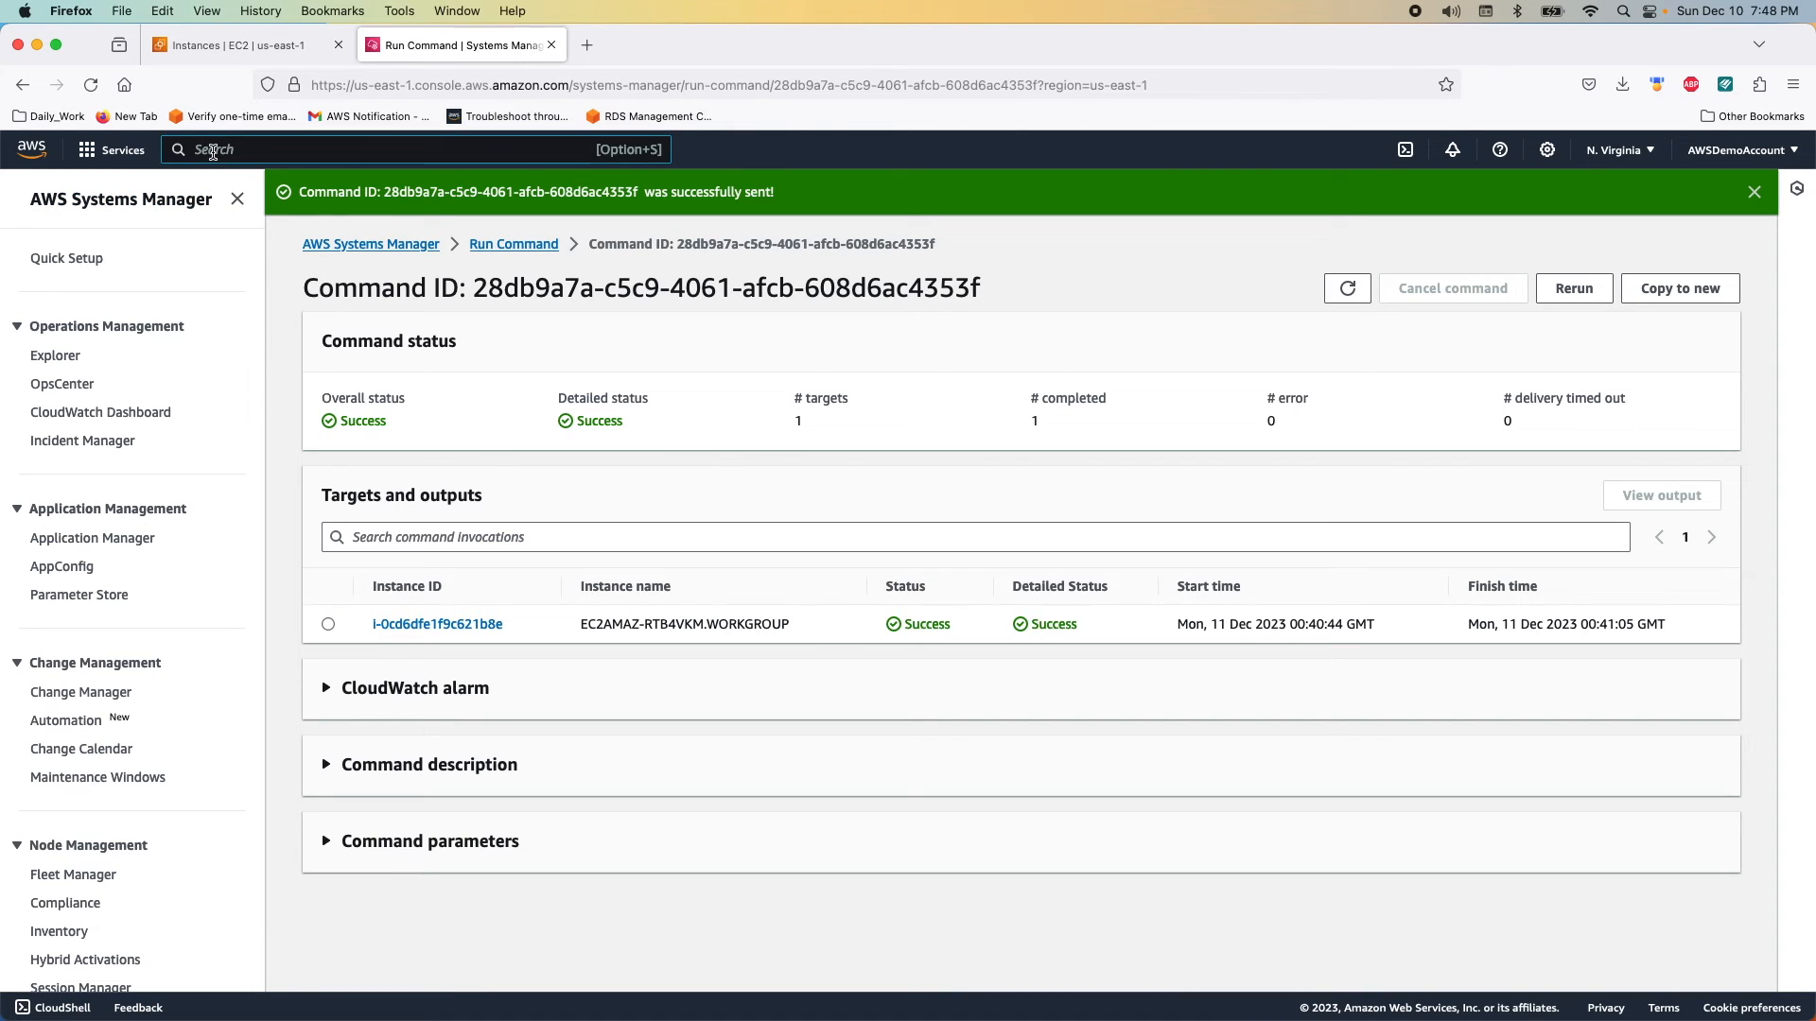
Back in the AWS console in Firefox, search the services for CloudWatch and open it.
click(212, 151)
text(Cloud WAN)
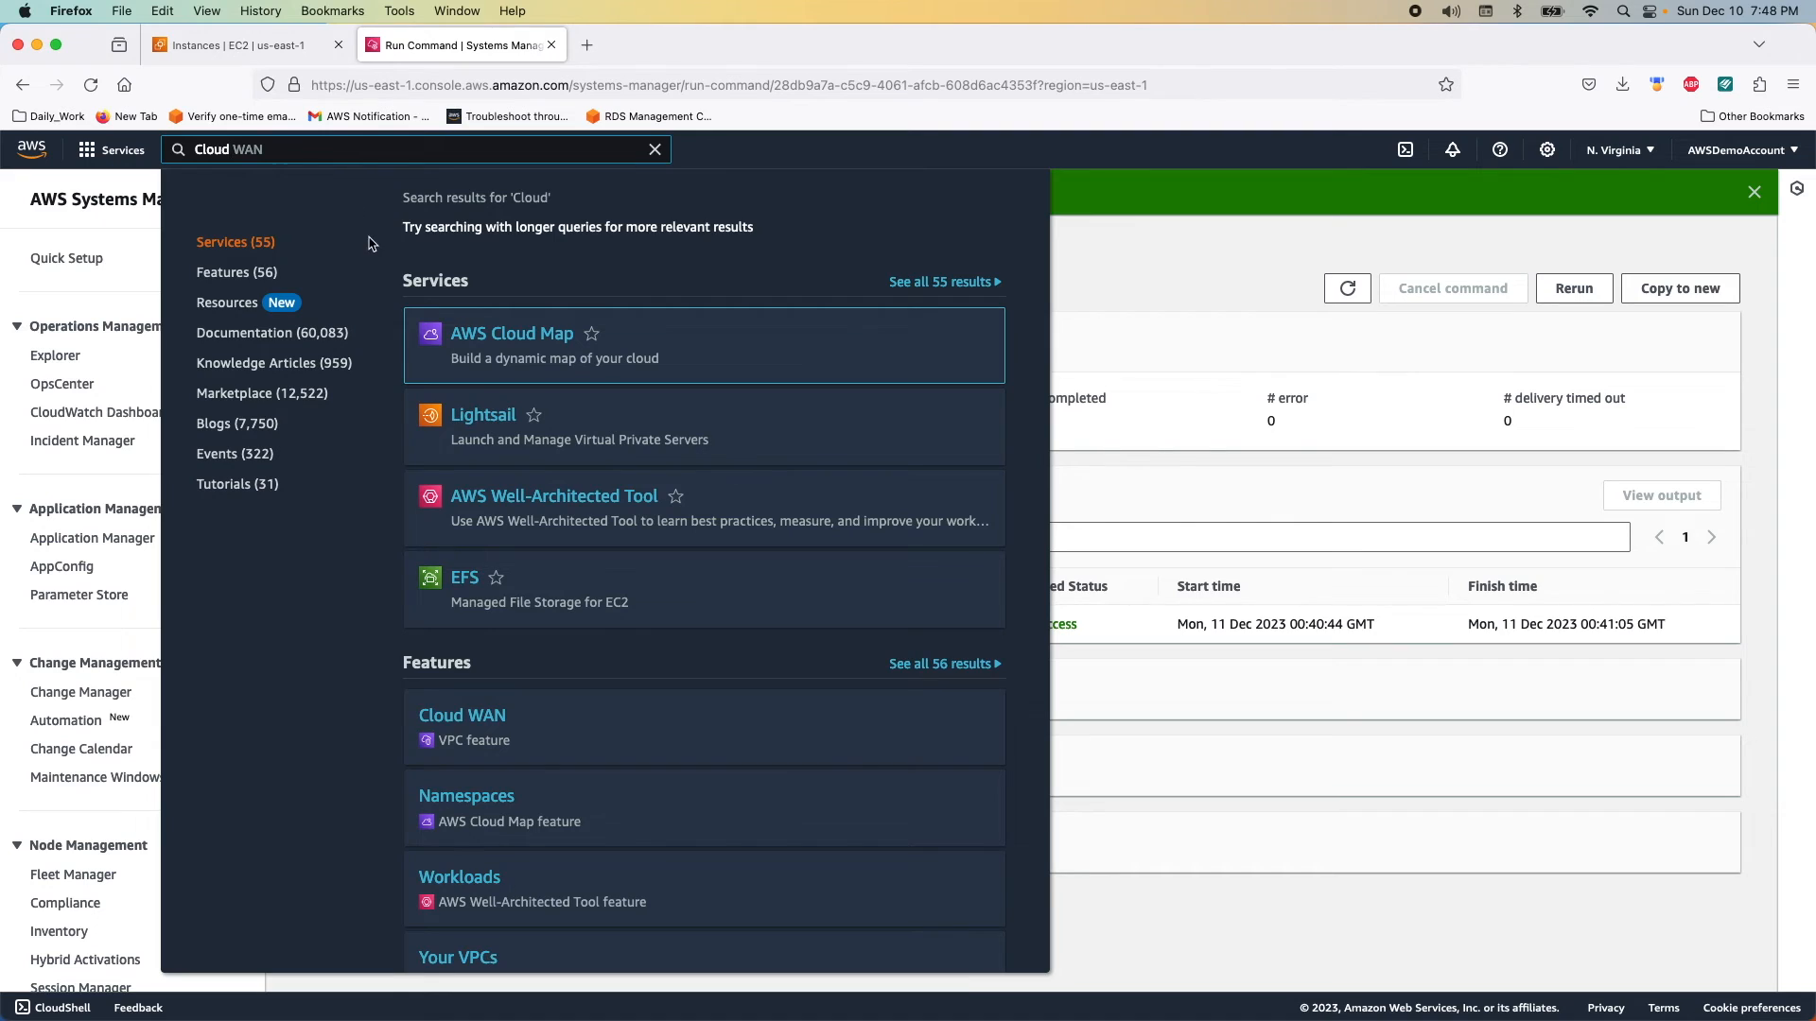
key(BackSpace)
key(BackSpace)
key(BackSpace)
key(BackSpace)
text(Wa)
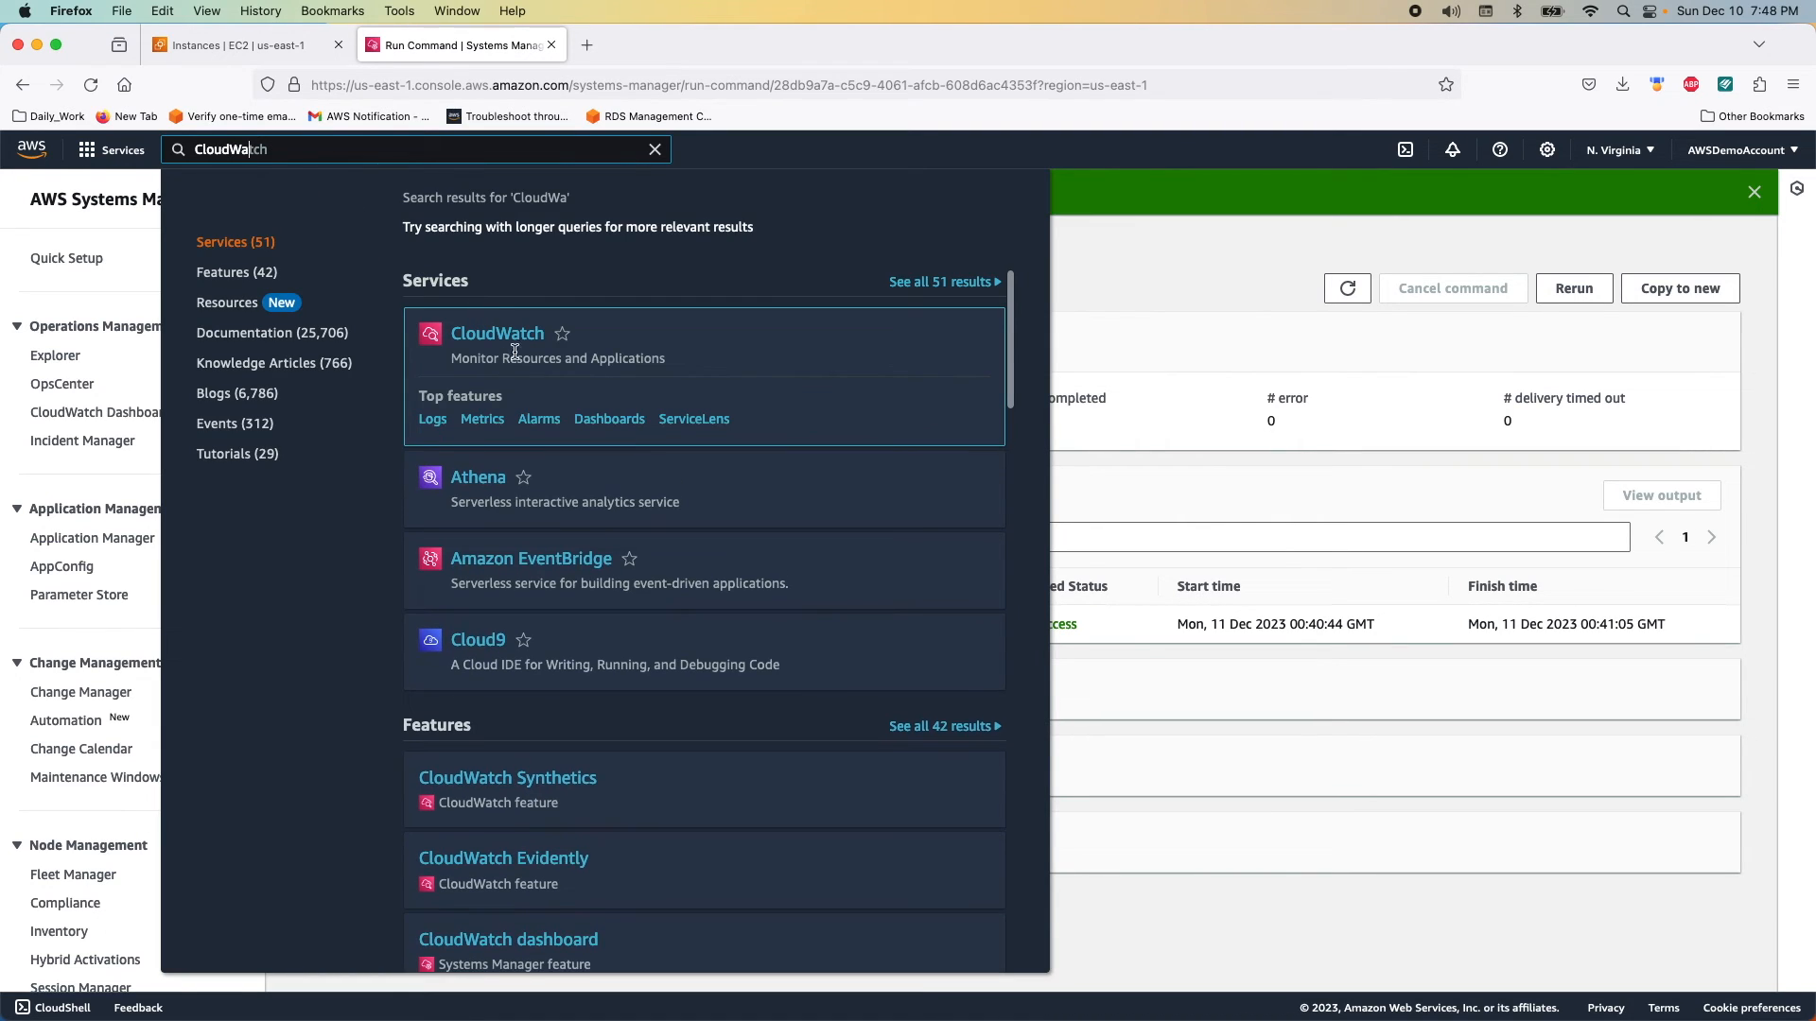
click(494, 347)
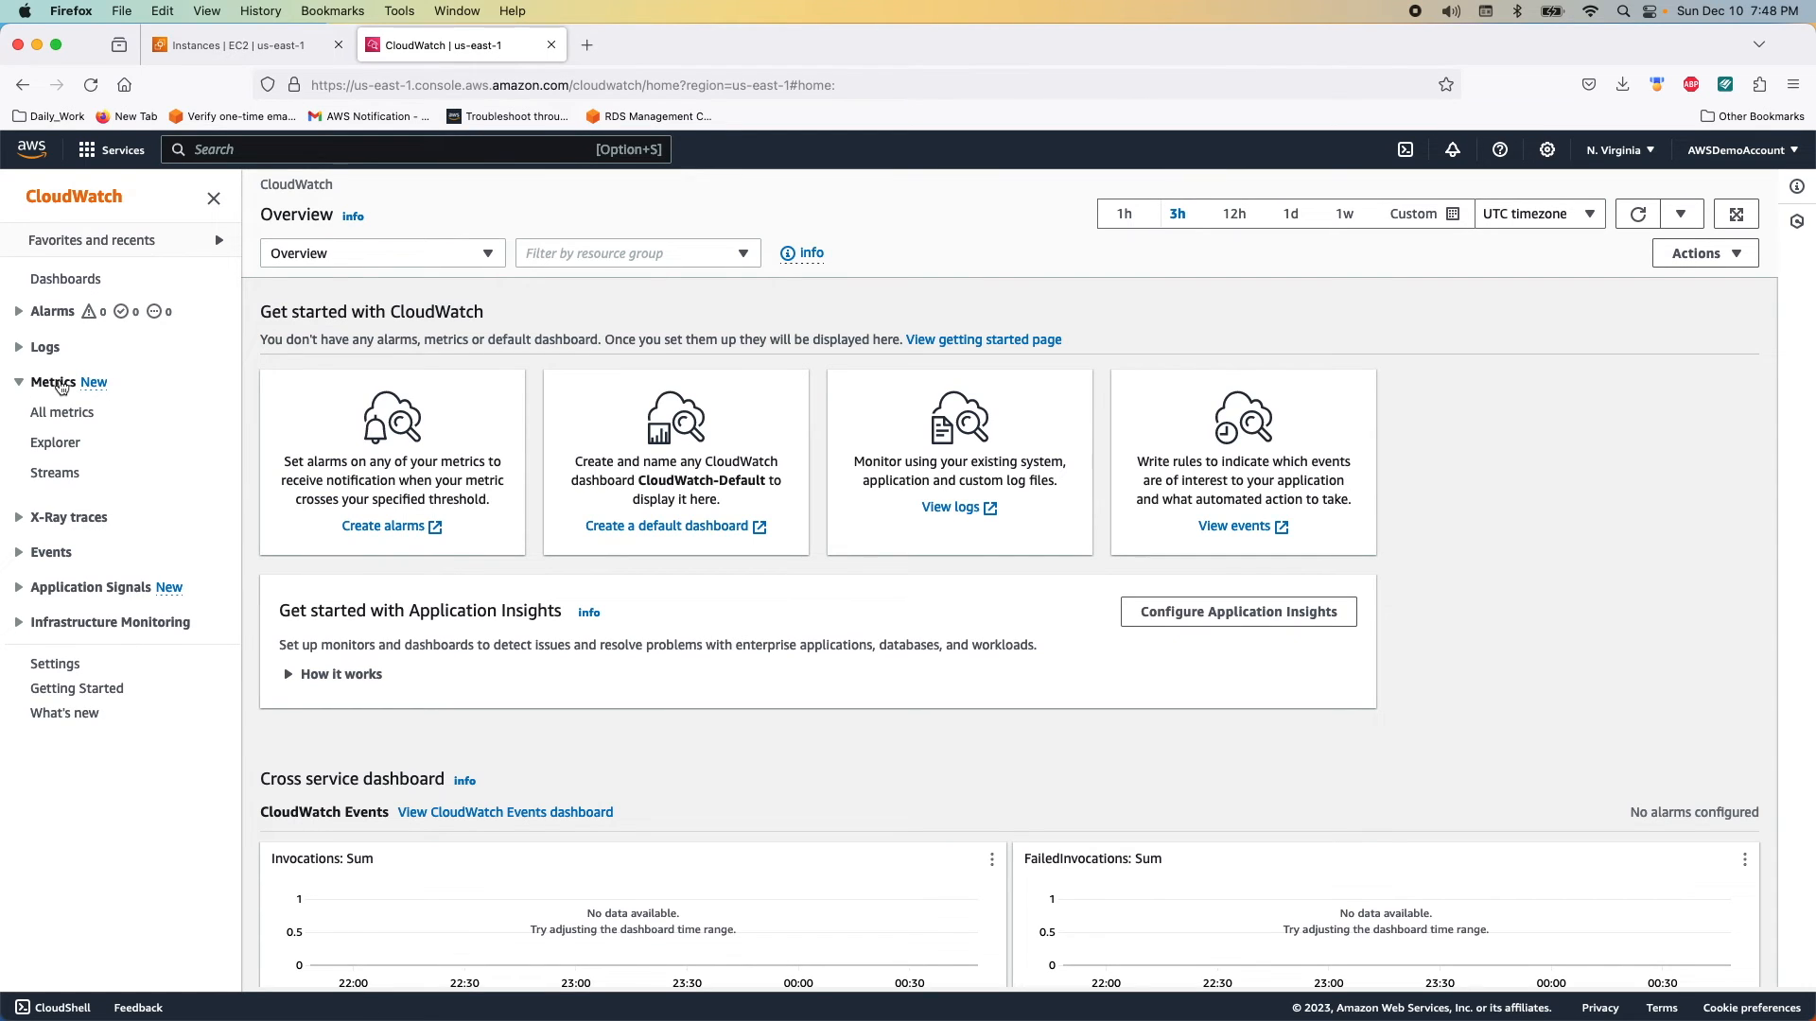
Browse all metrics to the CWAgent namespace's InstanceId dimension and graph Paging File % Usage for CSE-Demo.
click(54, 416)
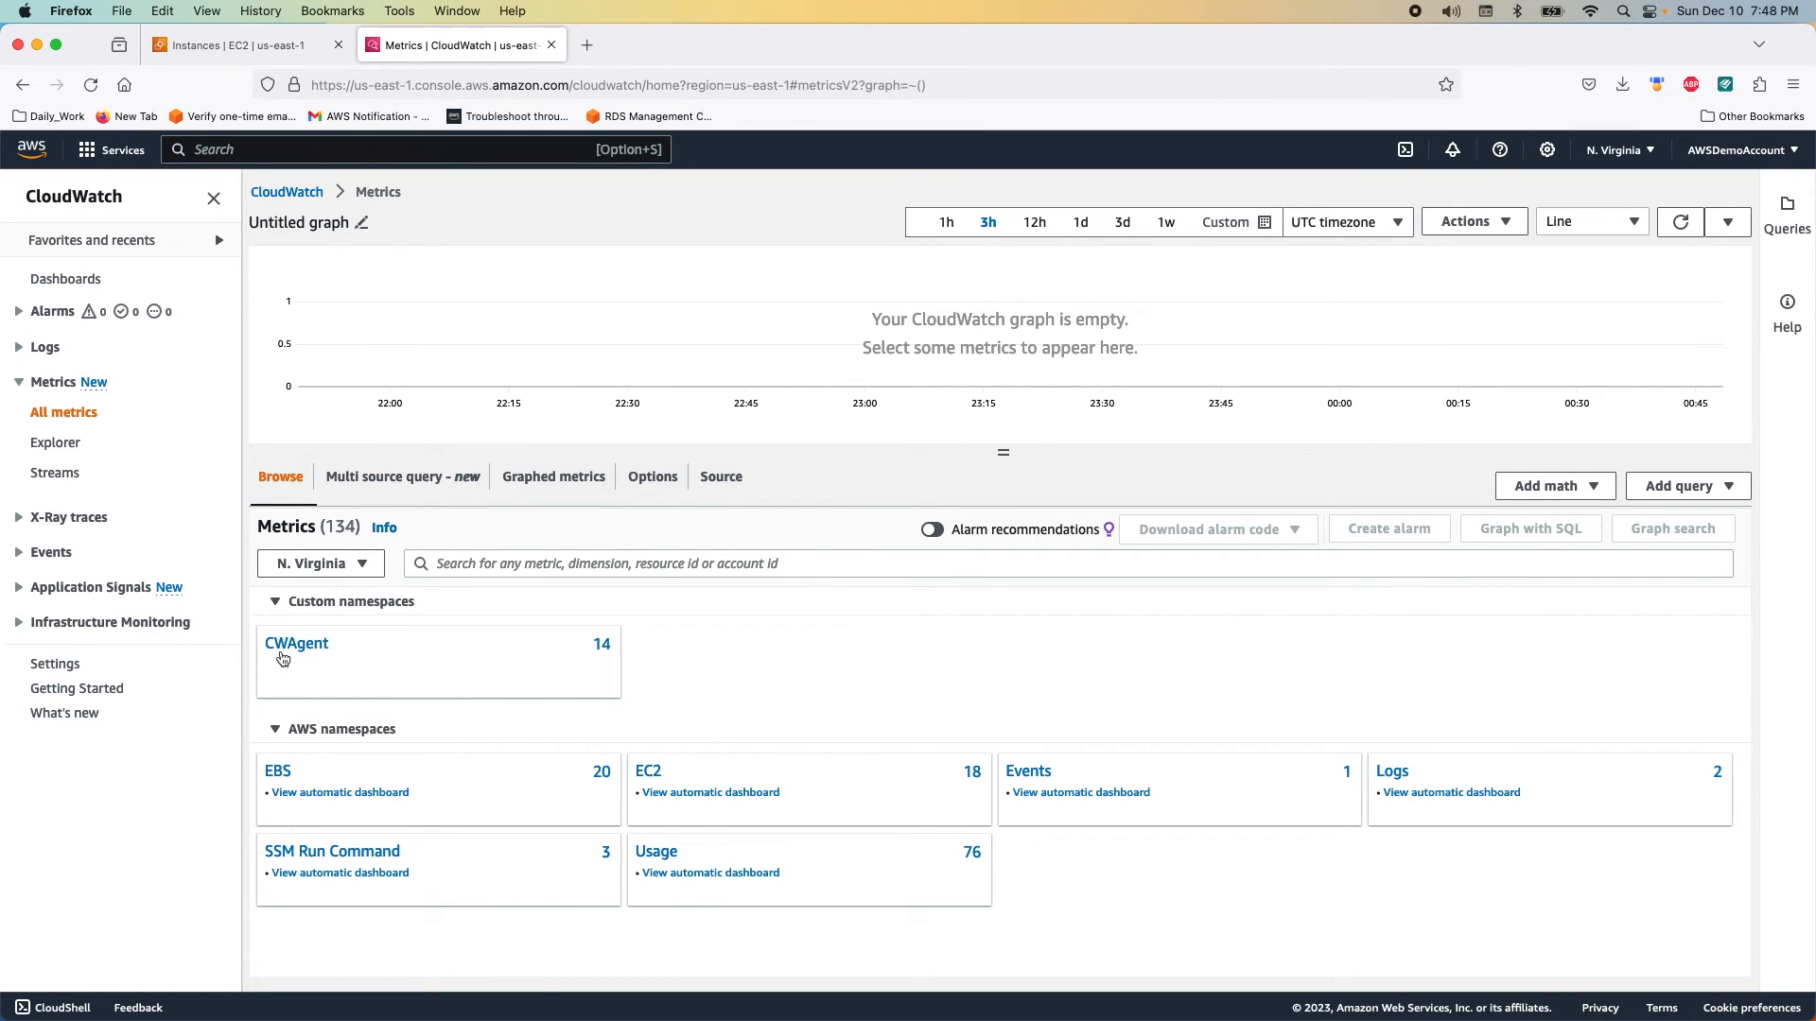
click(288, 644)
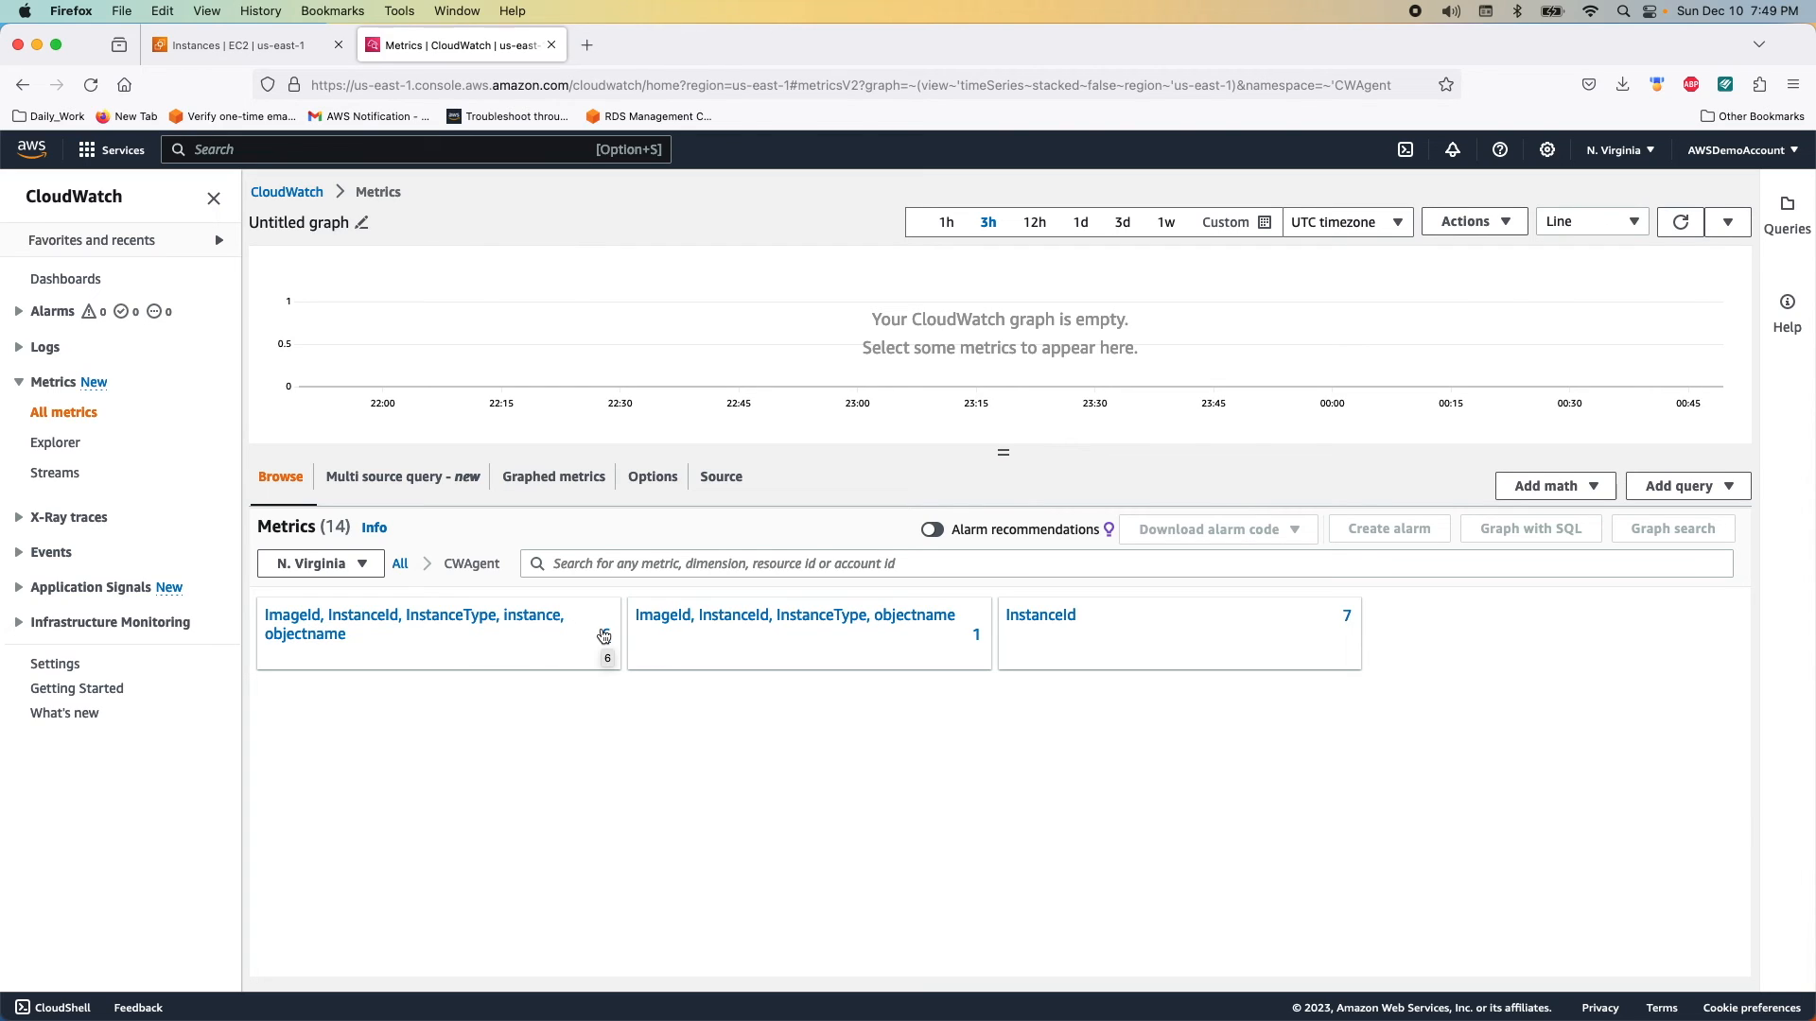
click(1037, 622)
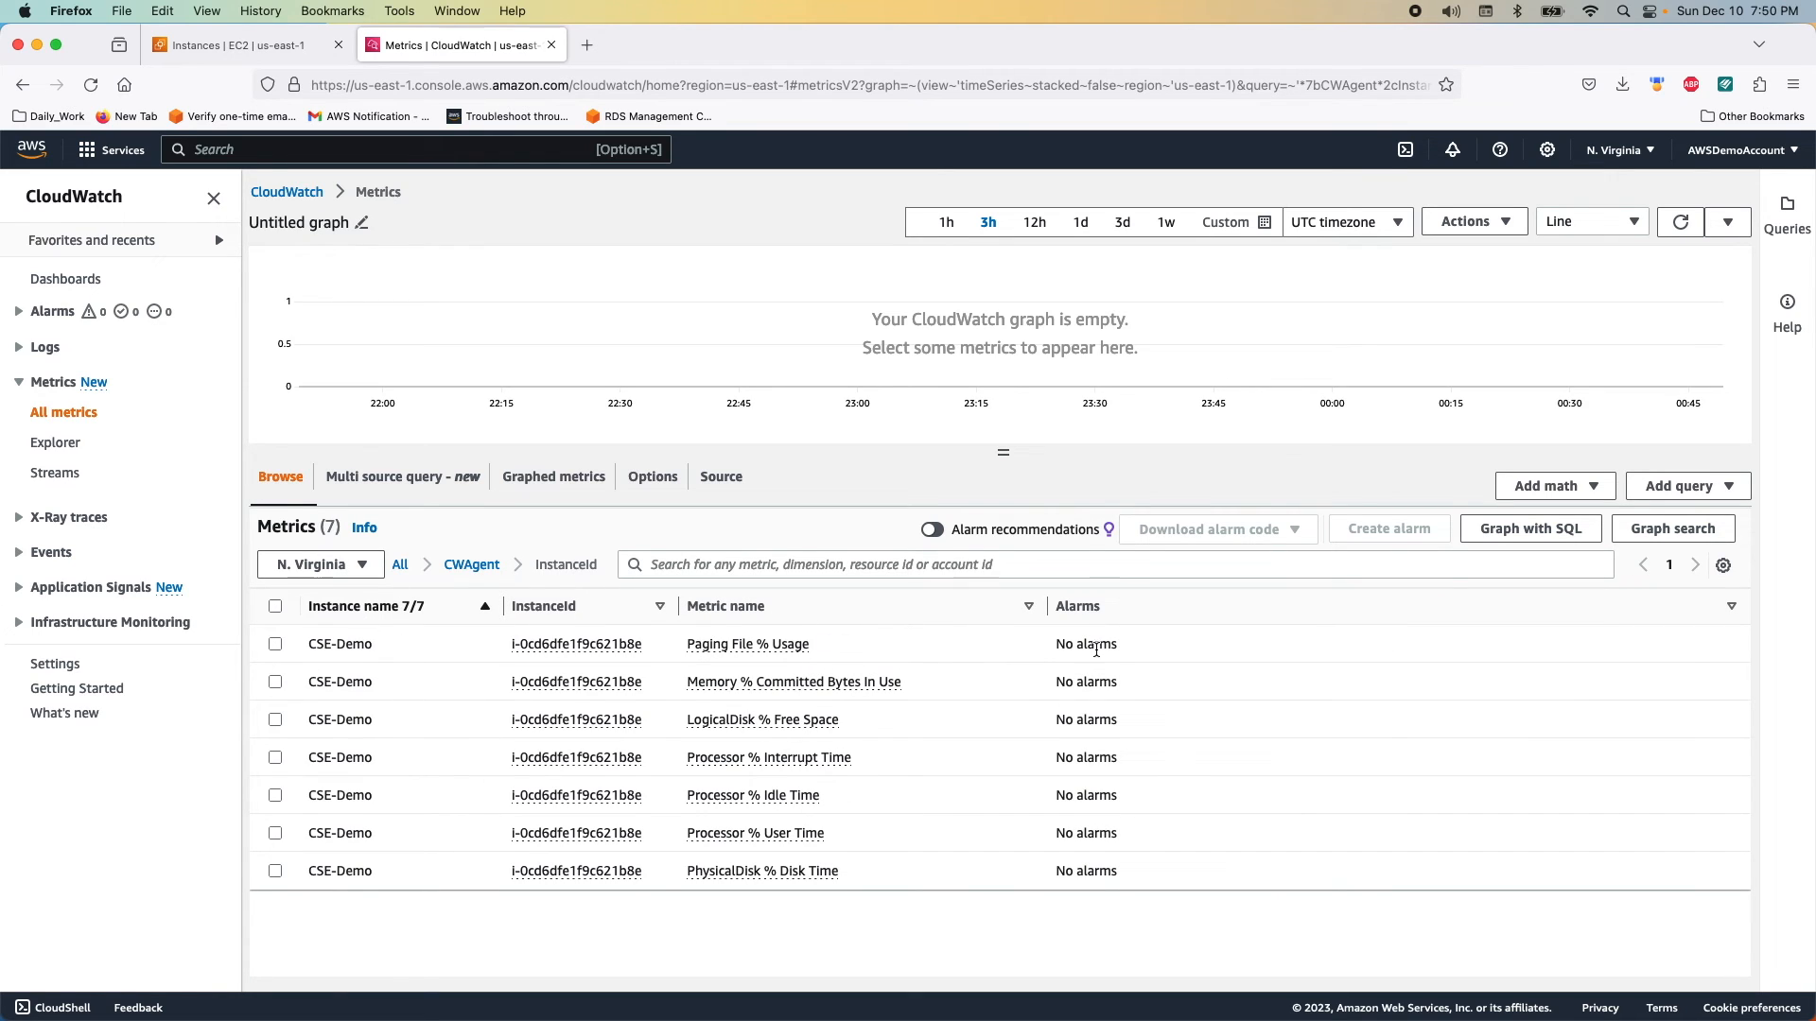
click(276, 644)
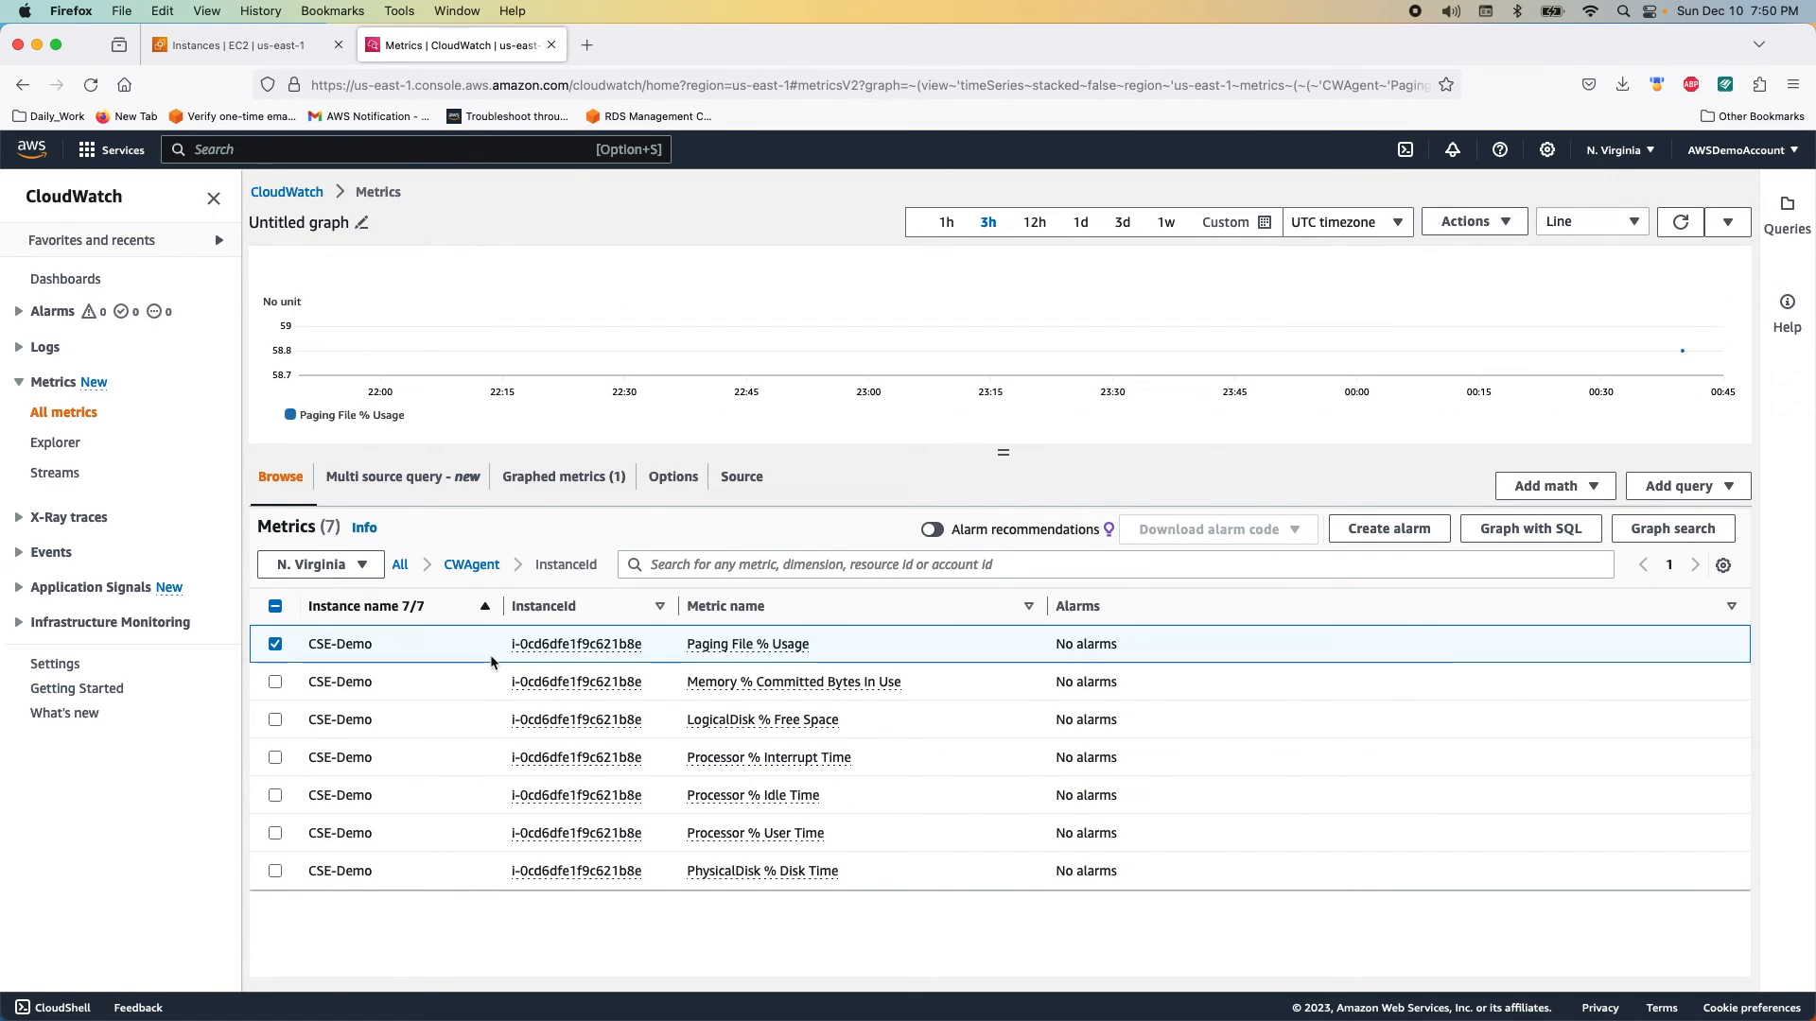